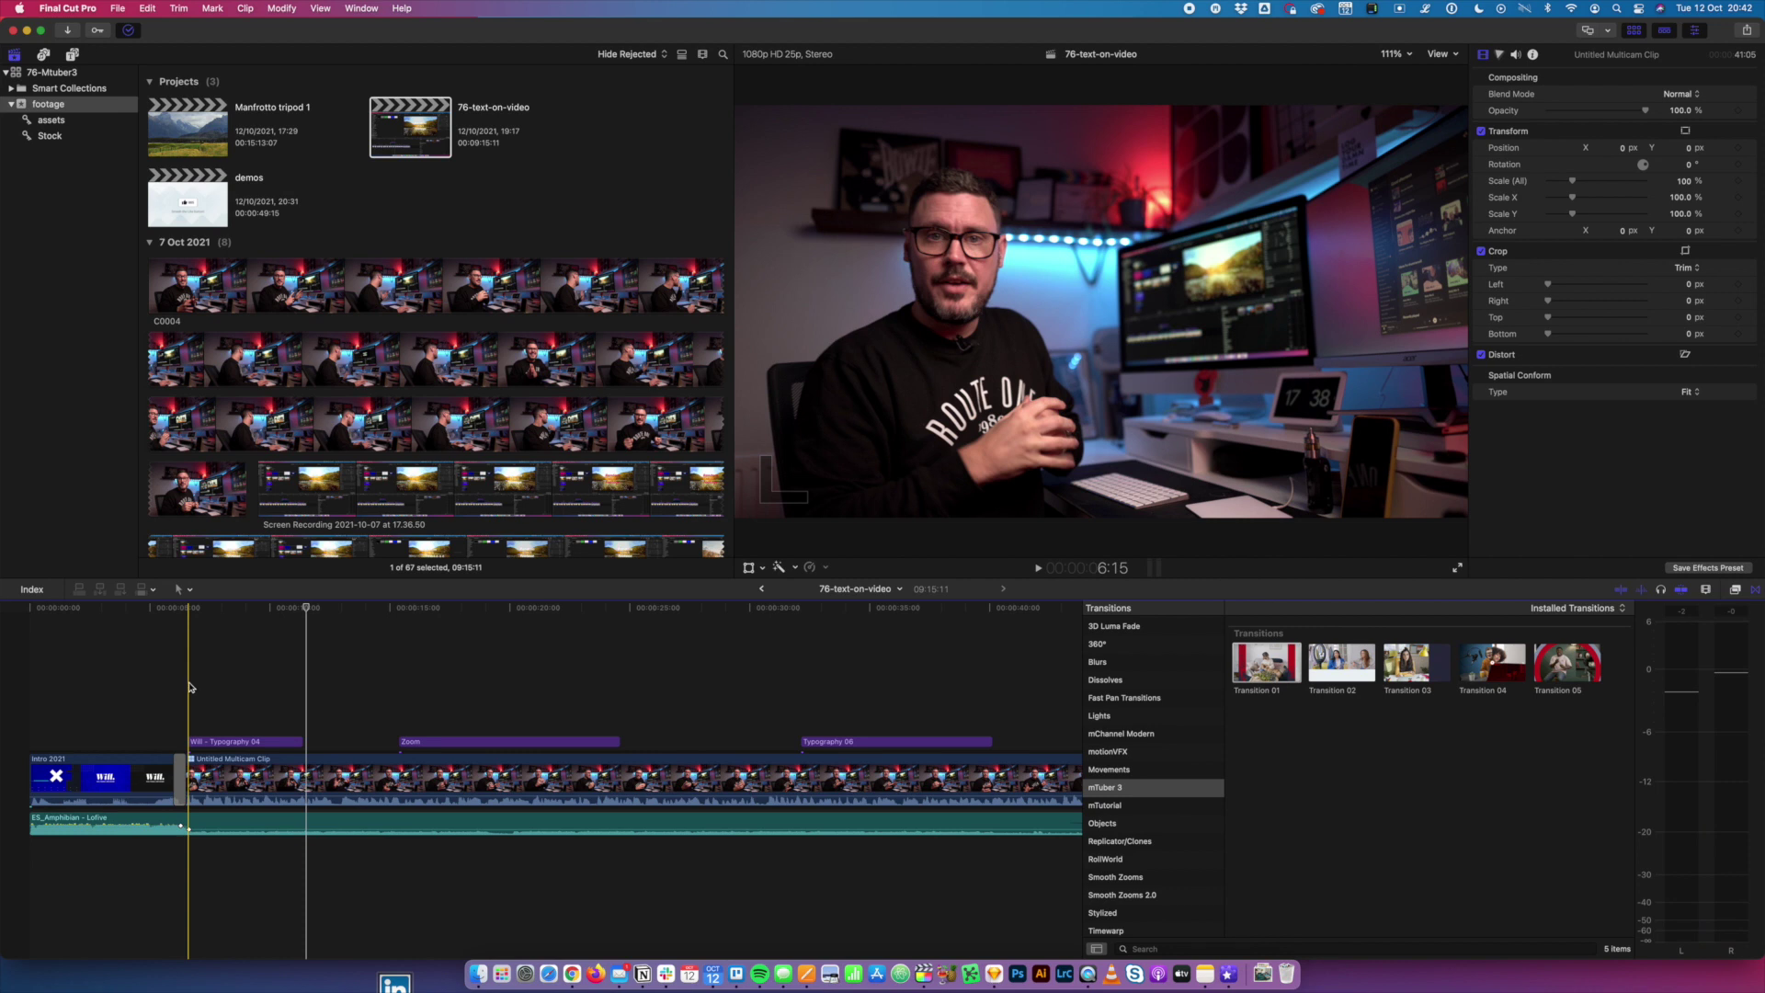
- Play back the existing name title over the start of the multicam clip
{"action": "key", "text": "space"}
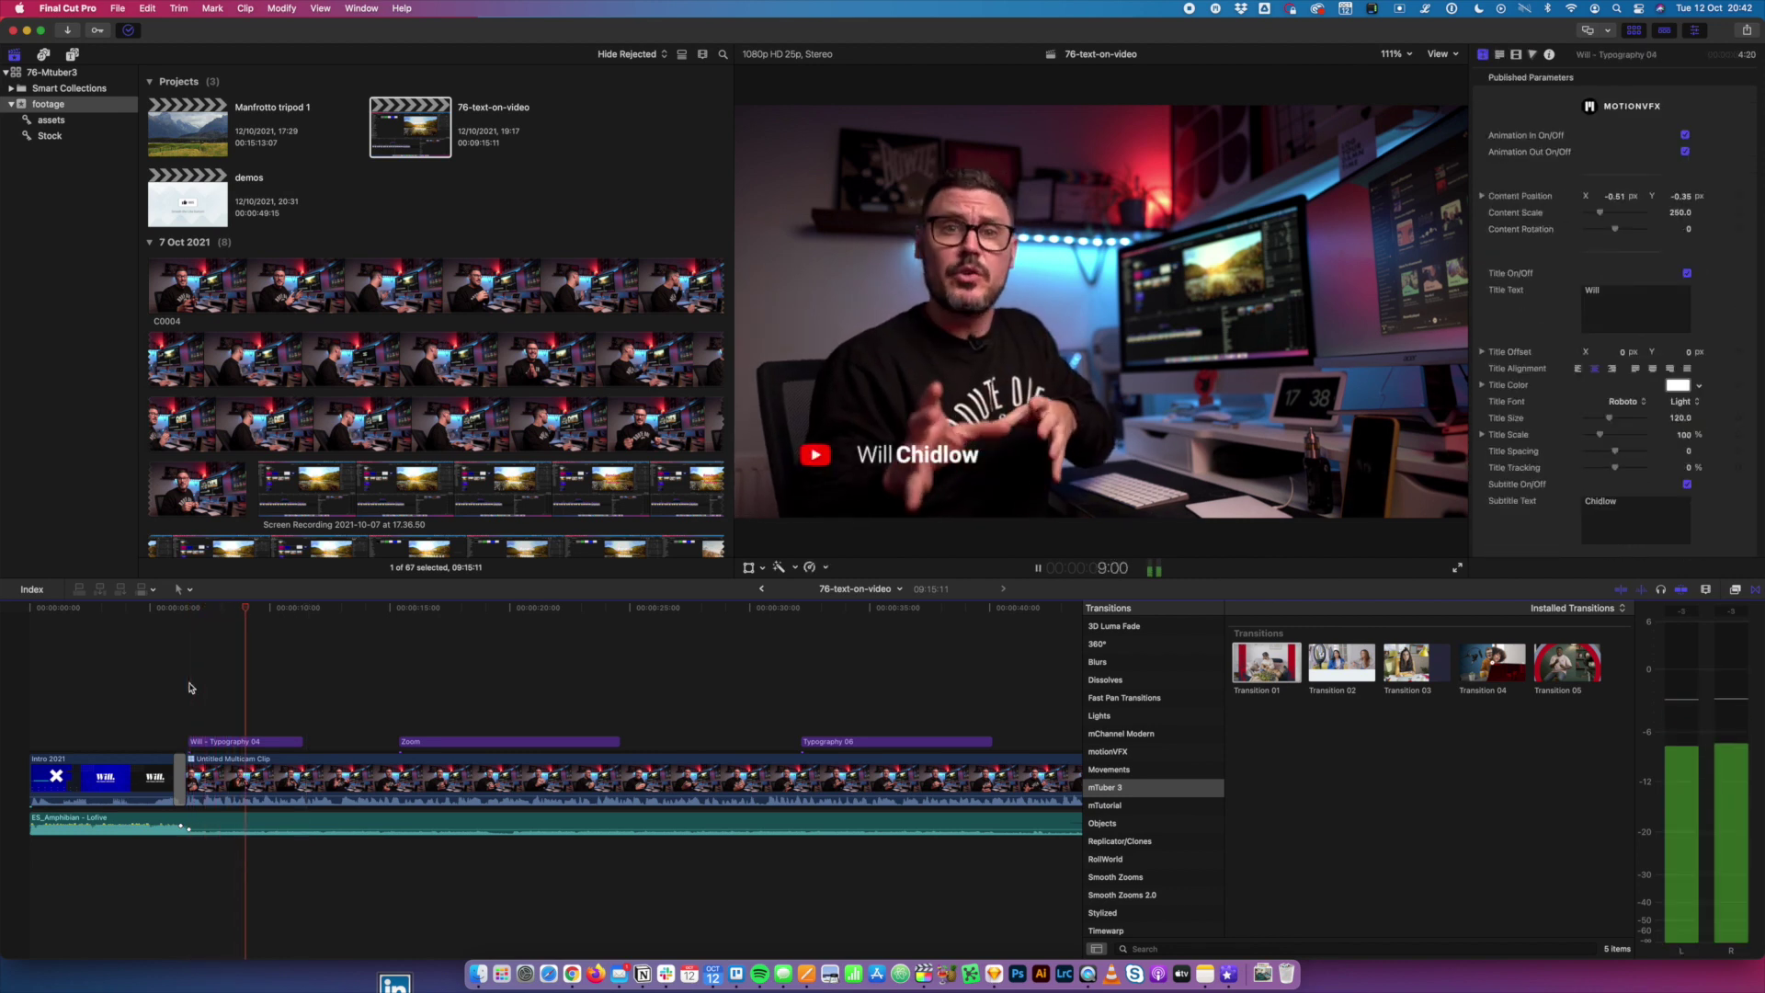
{"action": "key", "text": "space"}
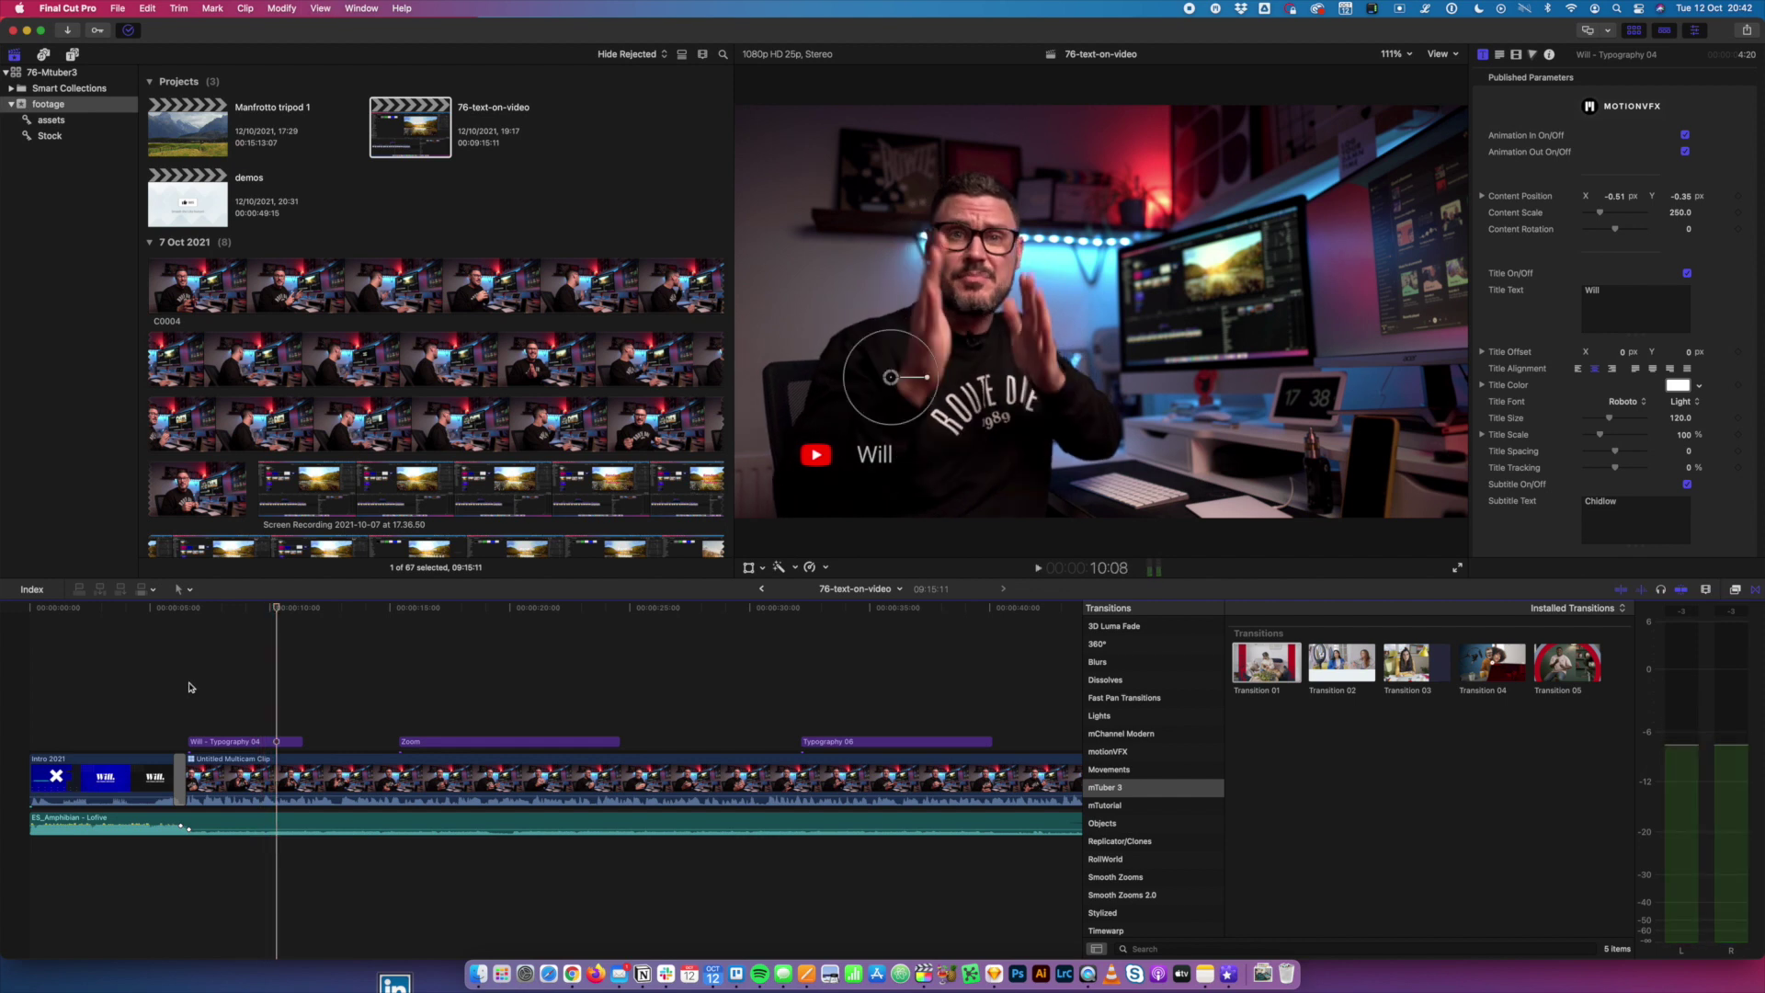
{"action": "key", "text": "space"}
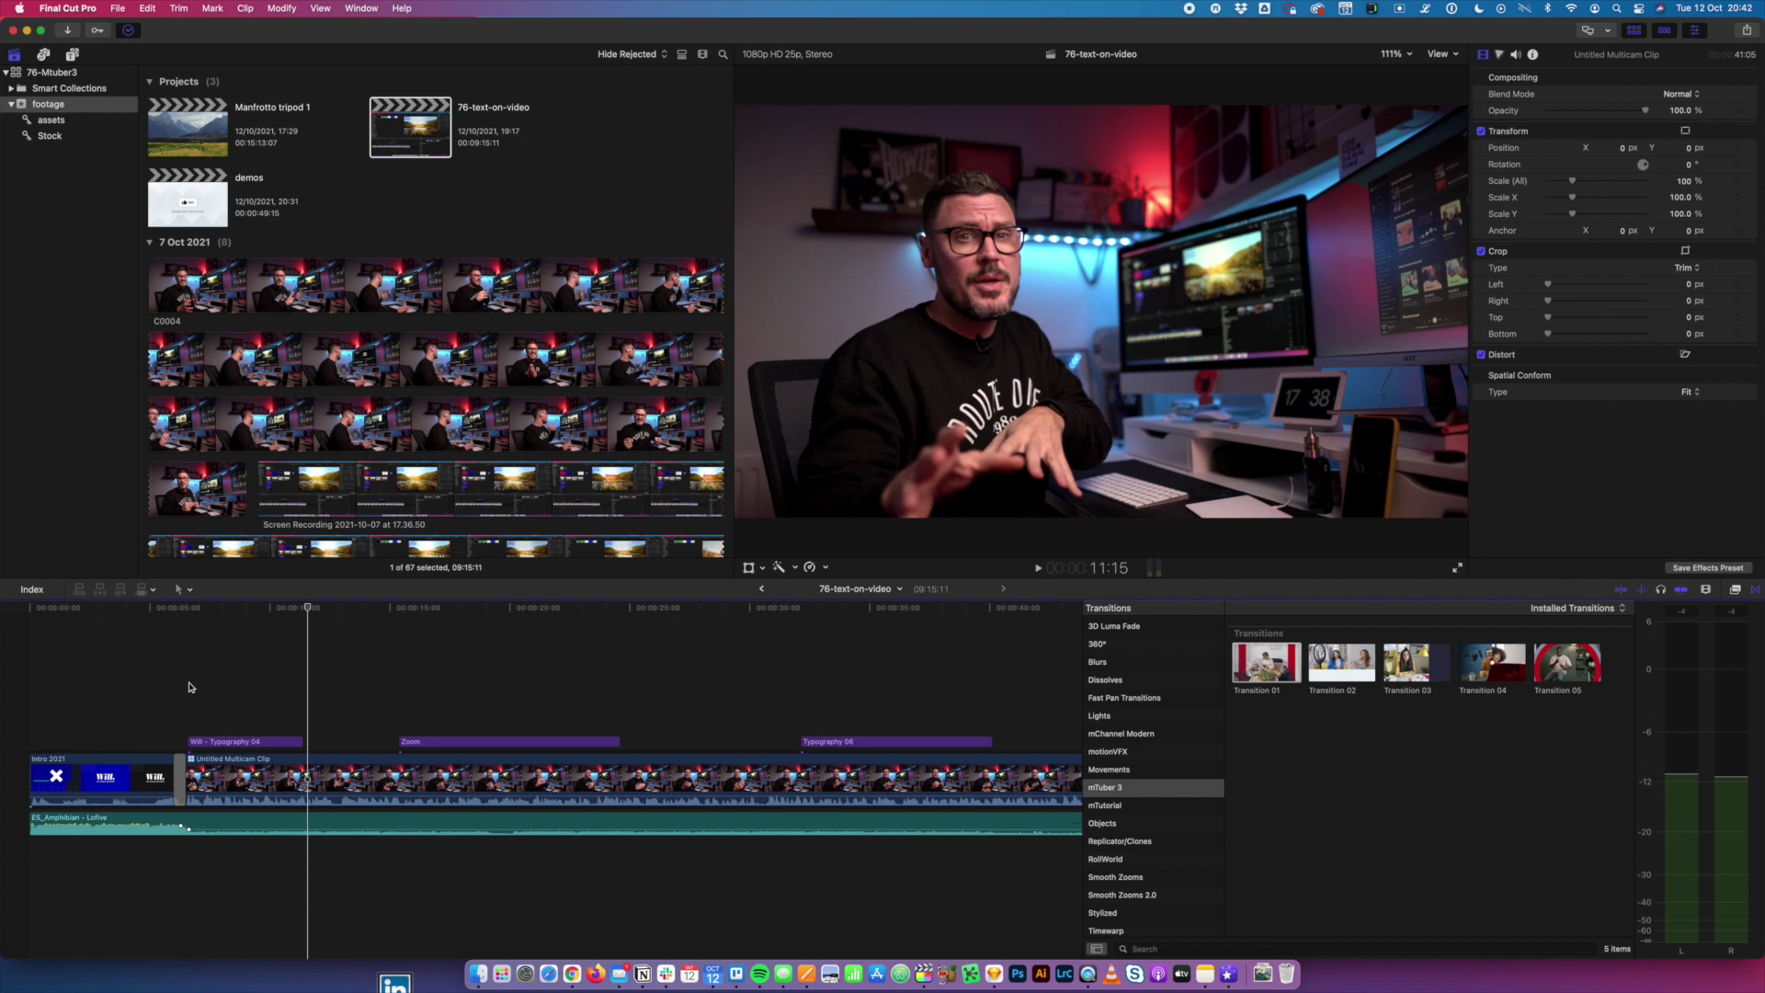
- Replace the name title at the start of the multicam clip with a new mTuber 3 Typography 04 title
{"action": "left_click", "coordinate": [221, 743]}
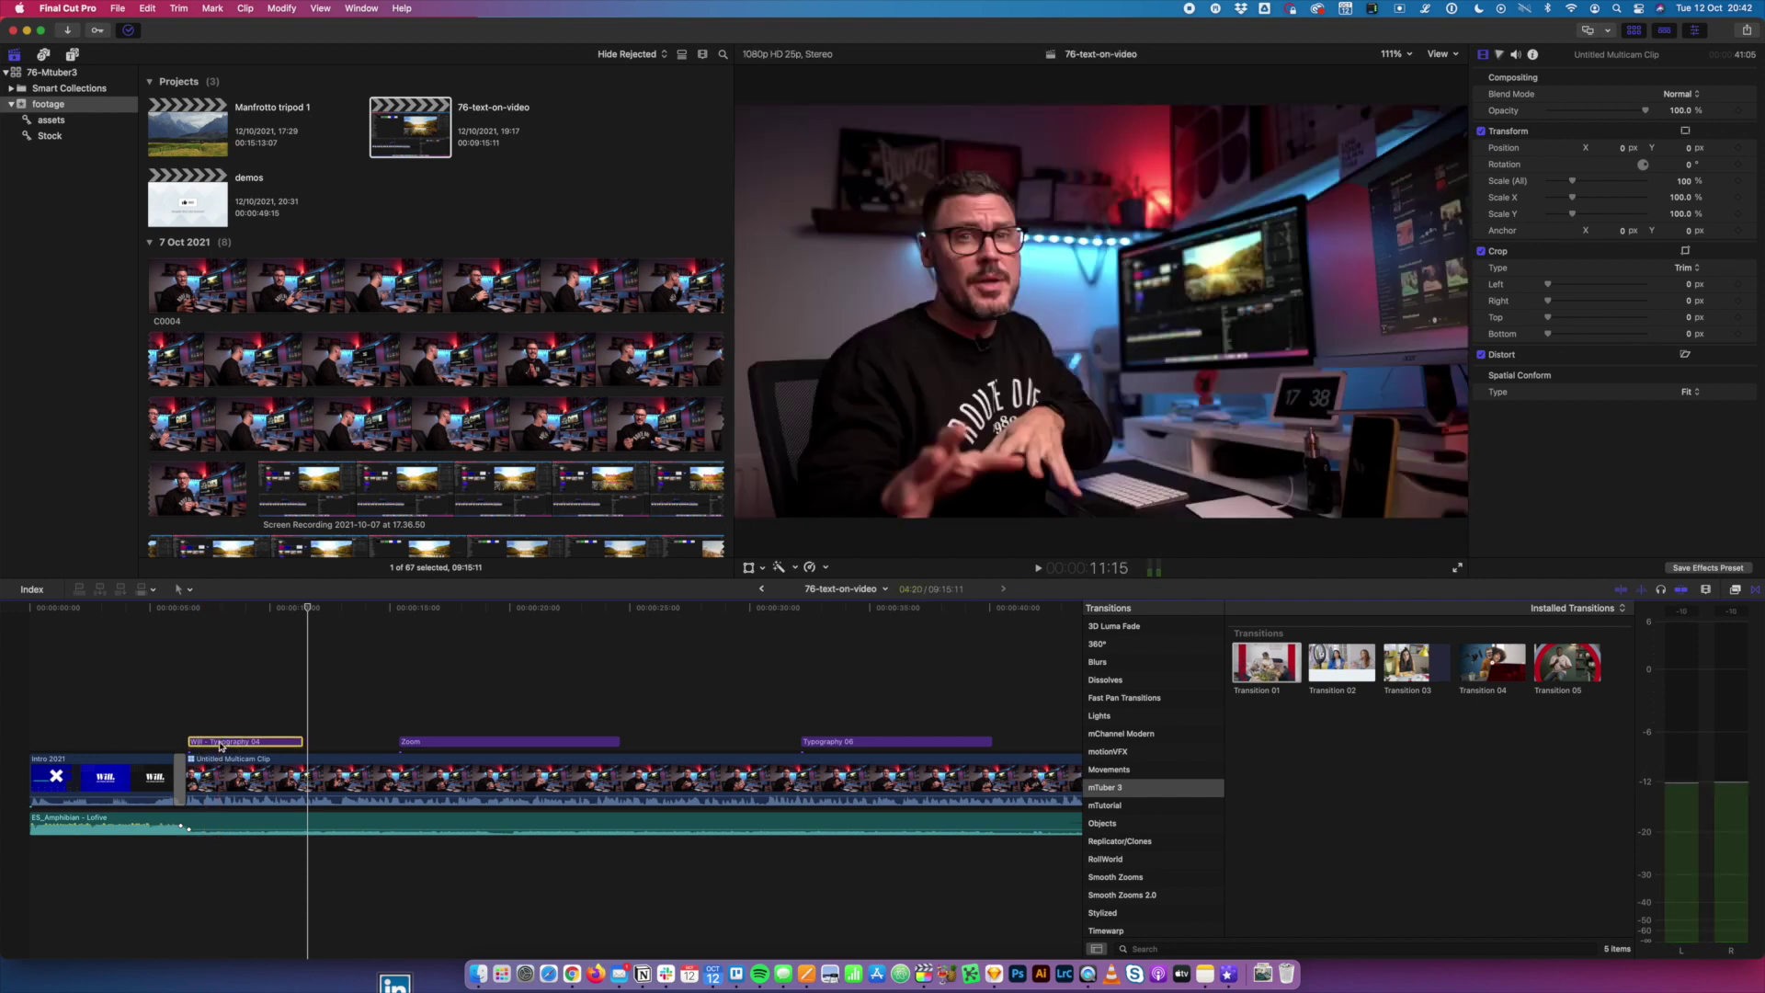
{"action": "key", "text": "Delete"}
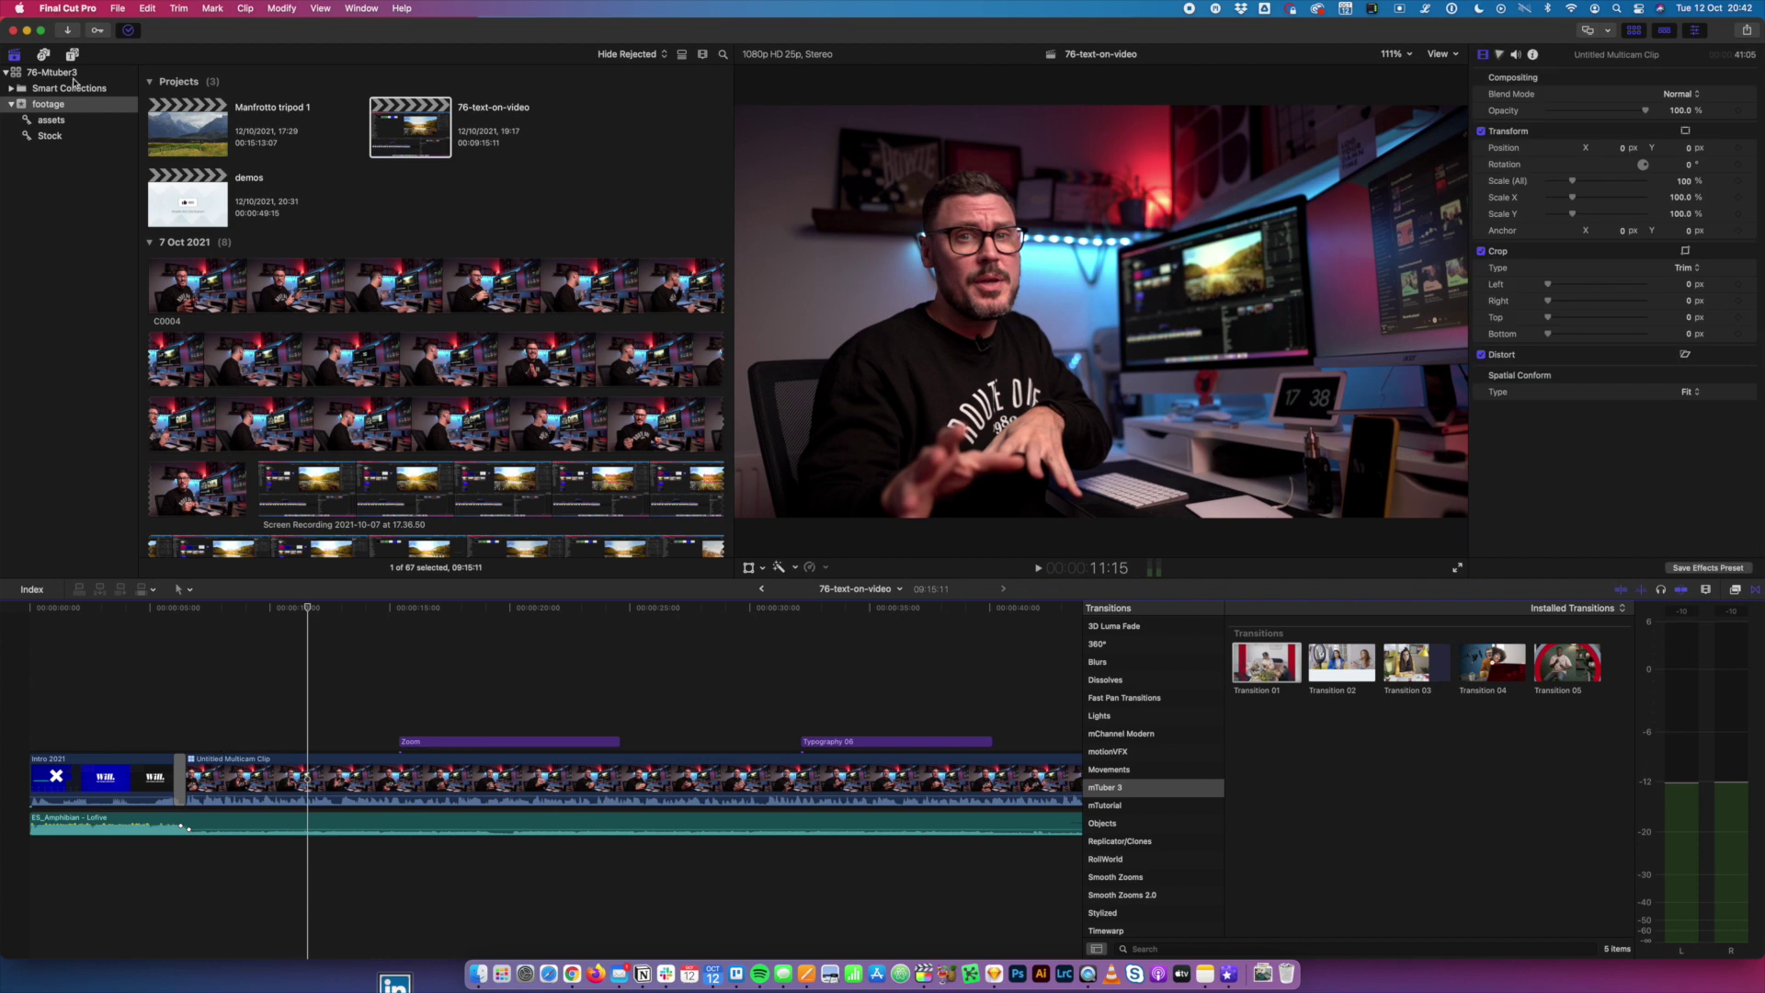
{"action": "left_click", "coordinate": [71, 54]}
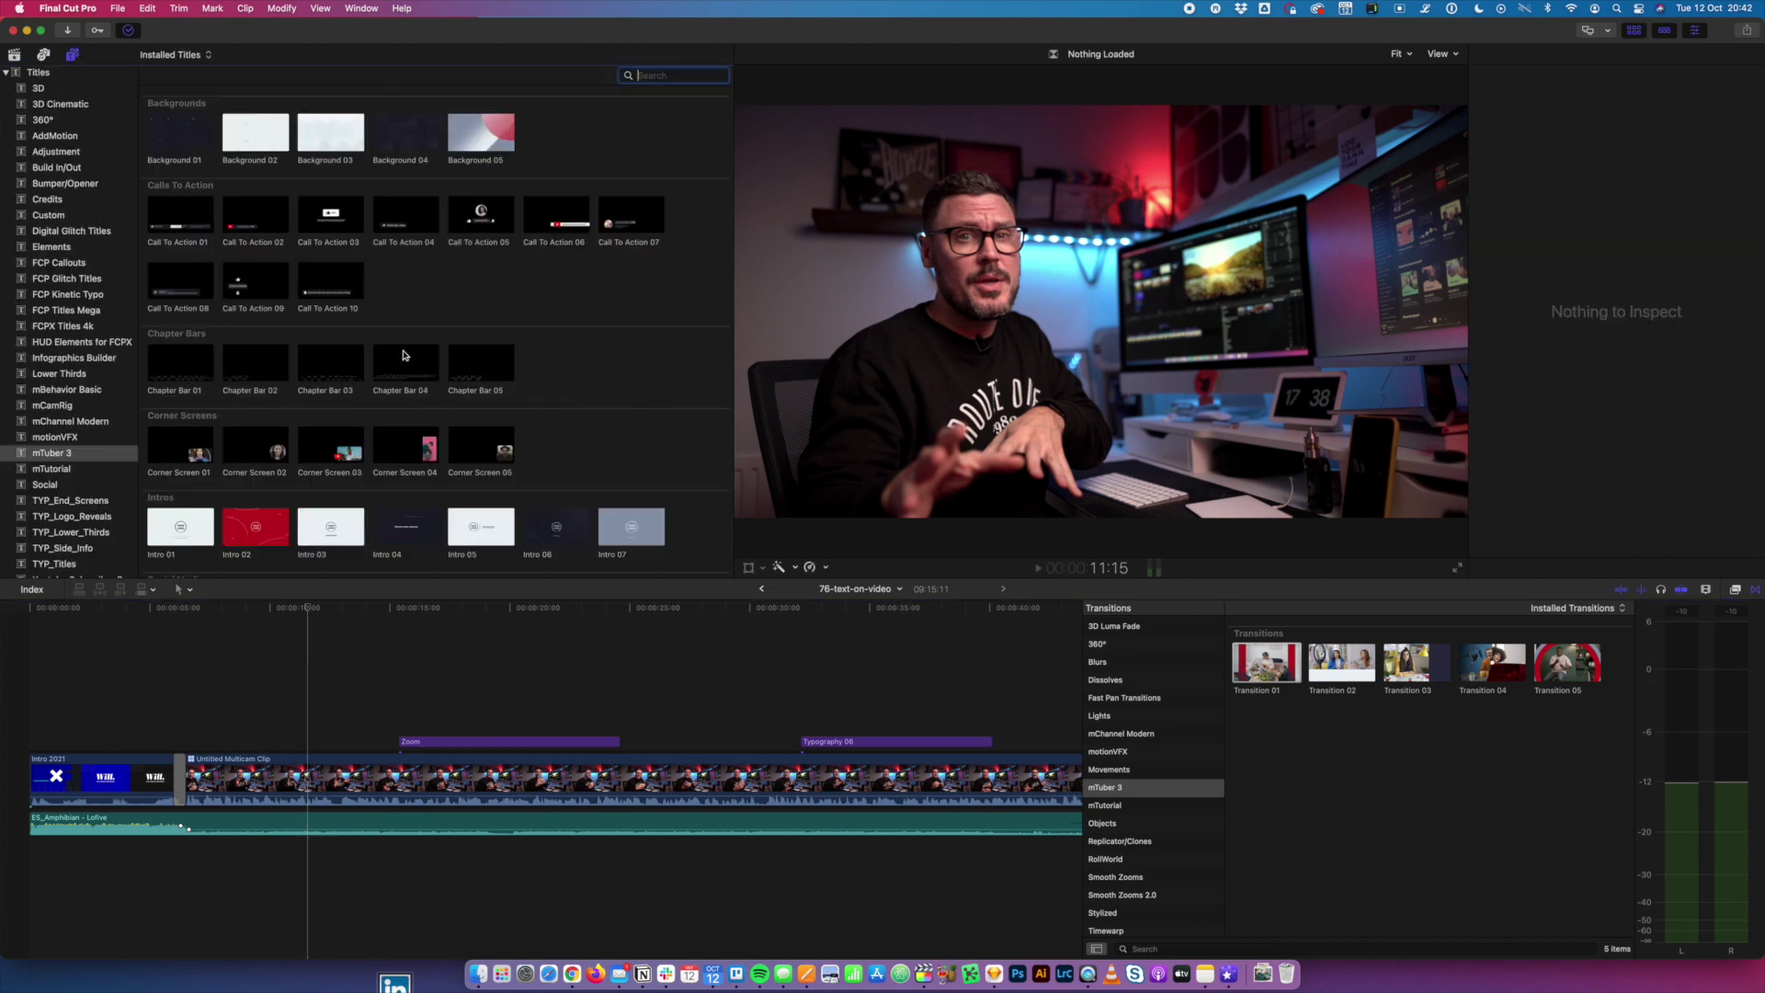
{"action": "scroll", "coordinate": [423, 263], "scroll_direction": "down", "scroll_amount": 10}
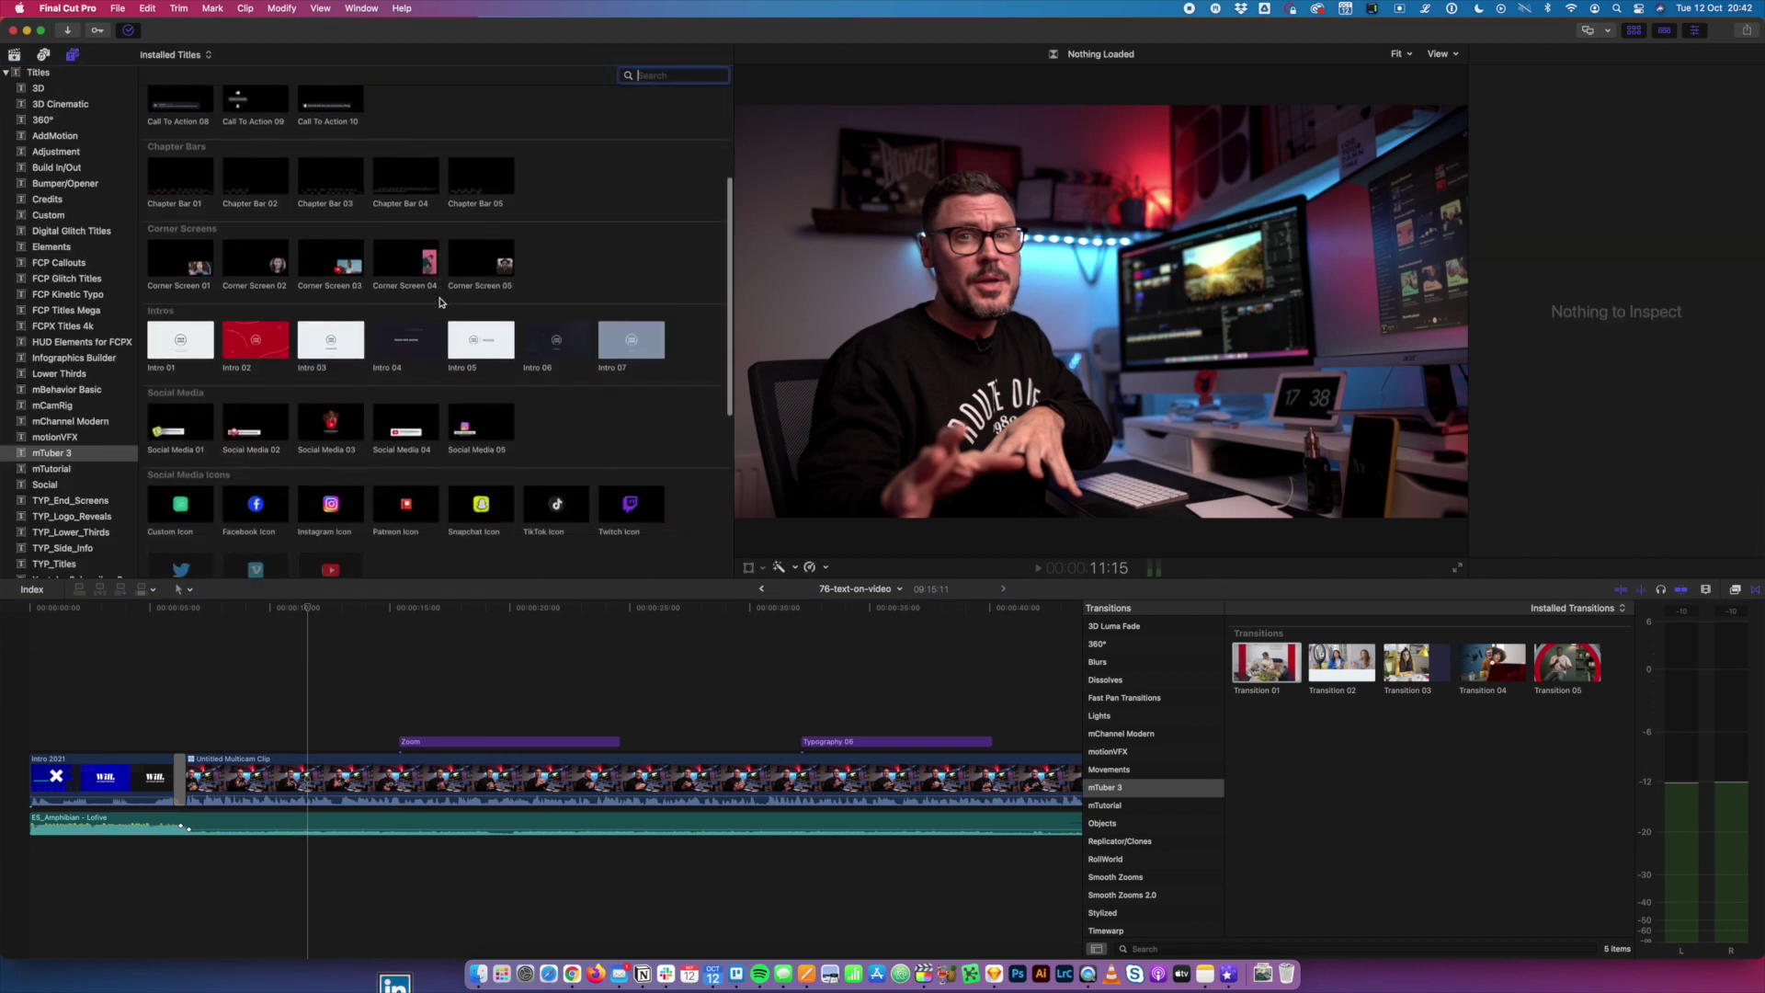
{"action": "scroll", "coordinate": [441, 302], "scroll_direction": "down", "scroll_amount": 3}
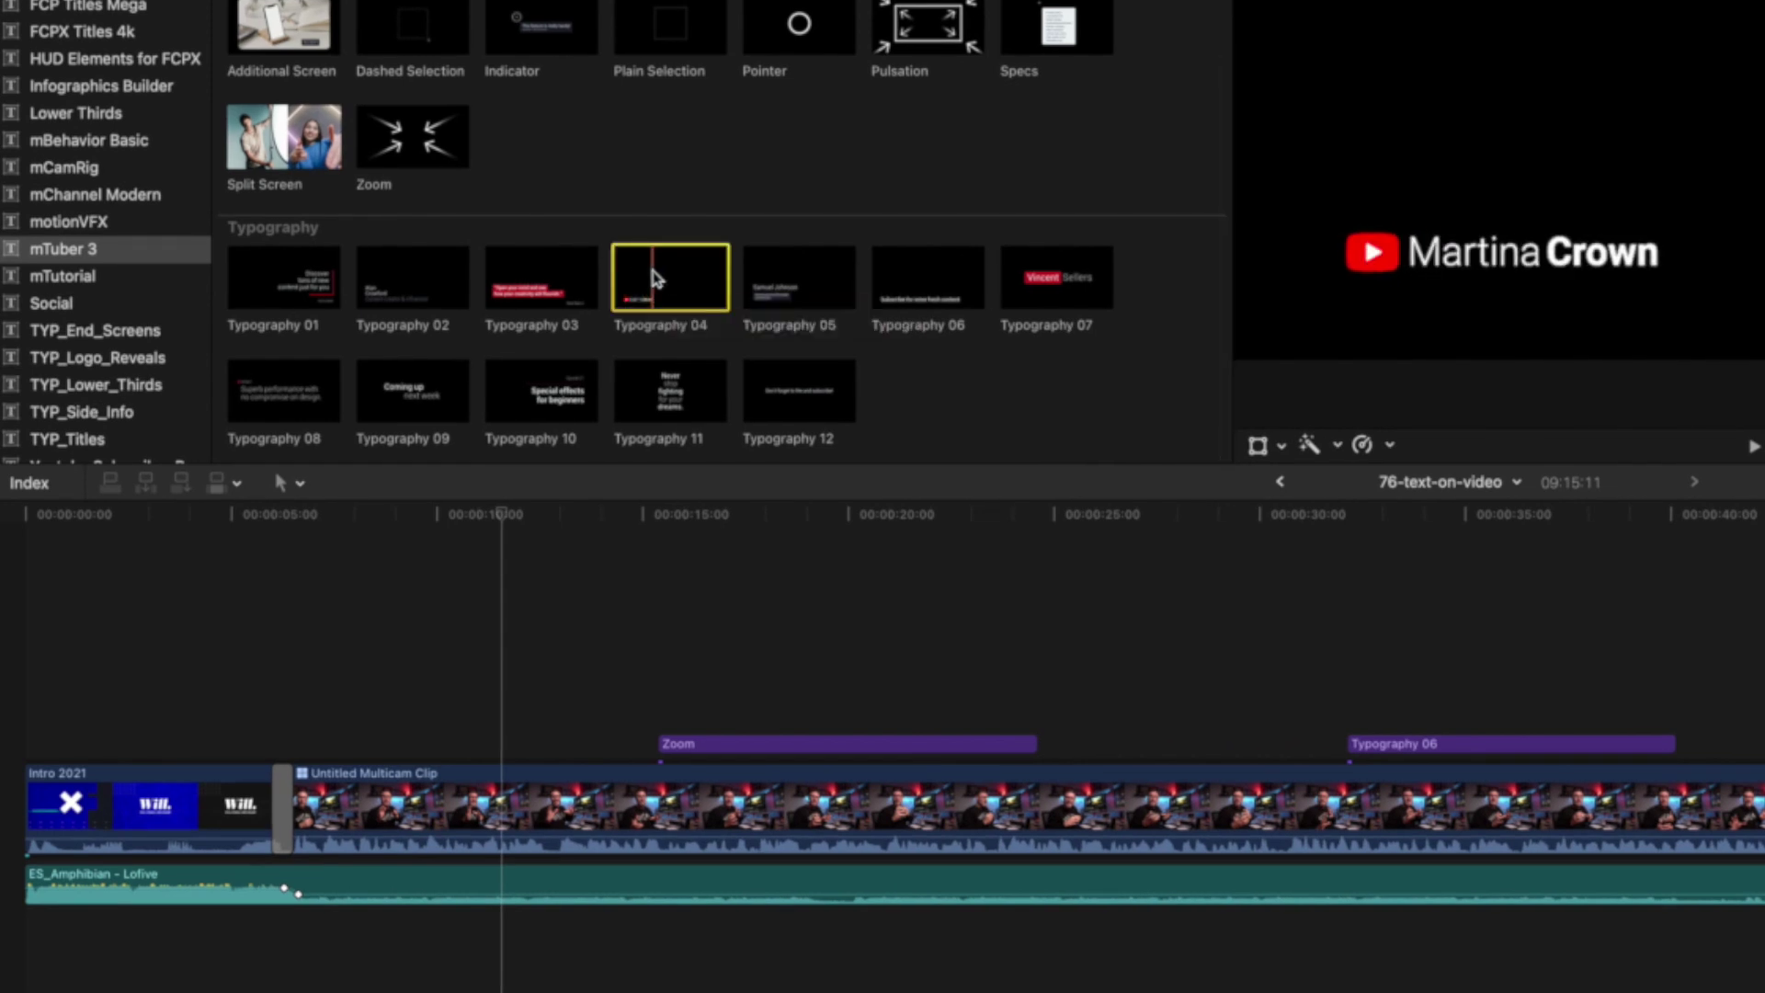
{"action": "left_click_drag", "start_coordinate": [654, 277], "coordinate": [307, 729]}
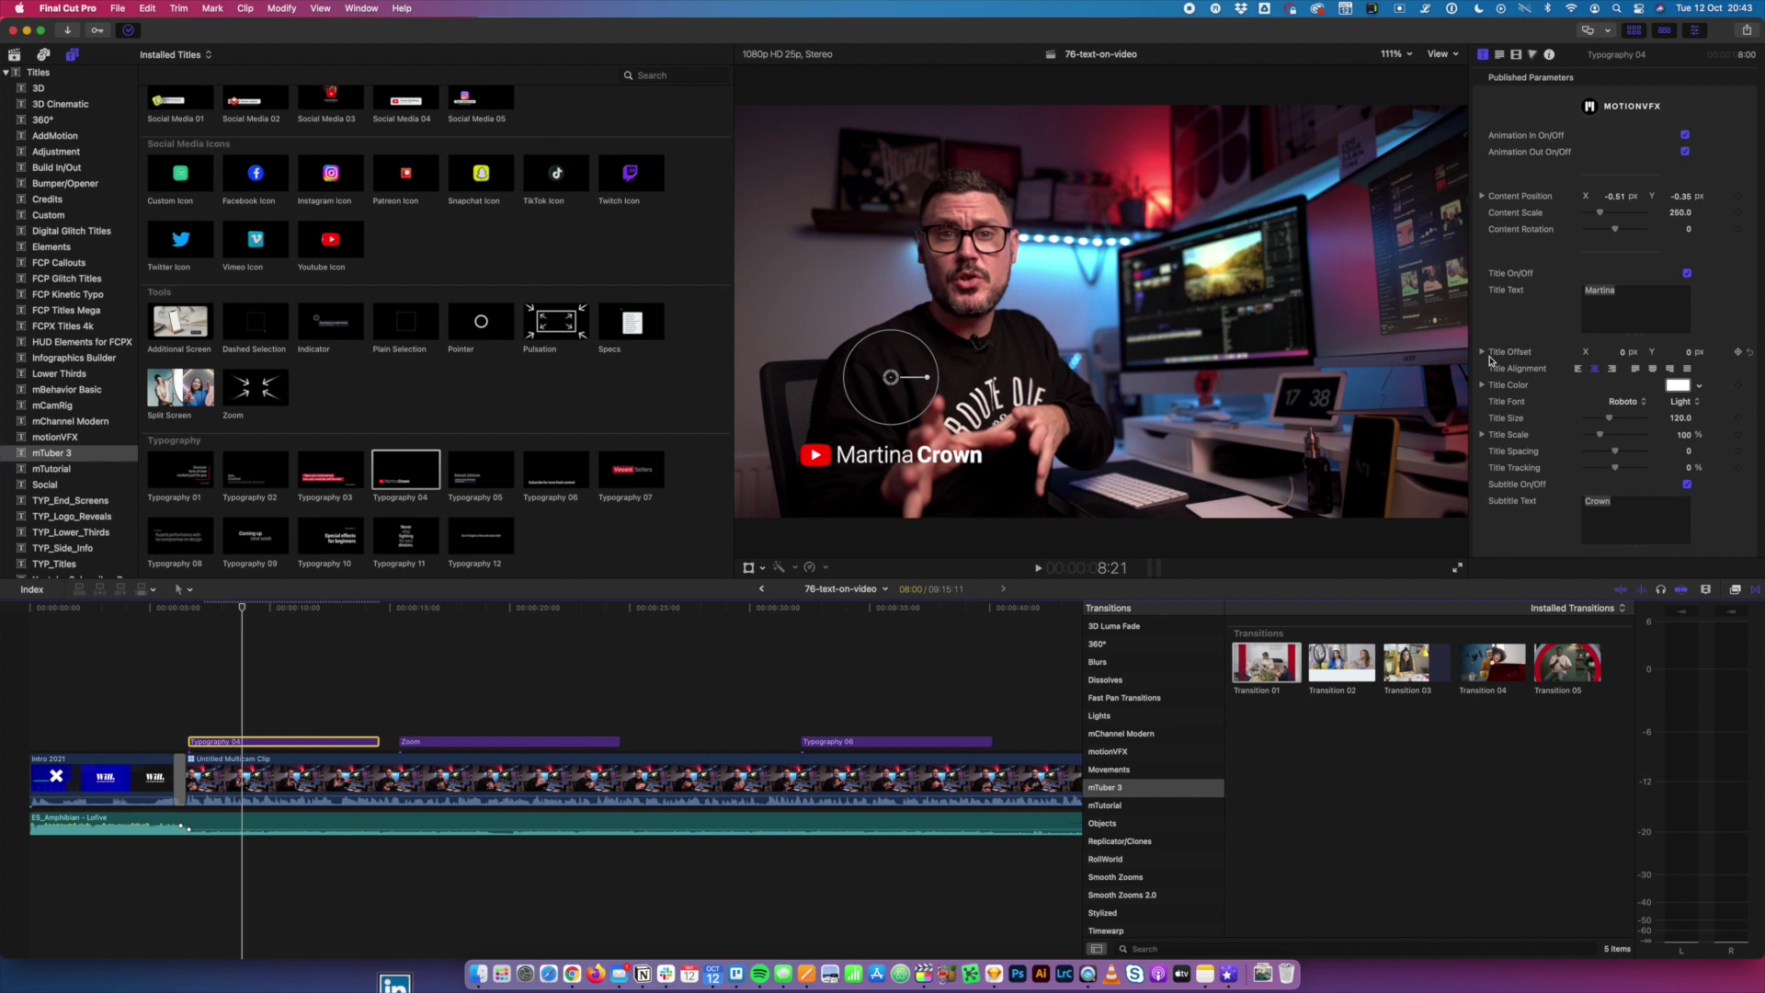
- Enter the presenter's first name as the title text and last name as the subtitle text, and play the title back
{"action": "left_click", "coordinate": [1637, 293]}
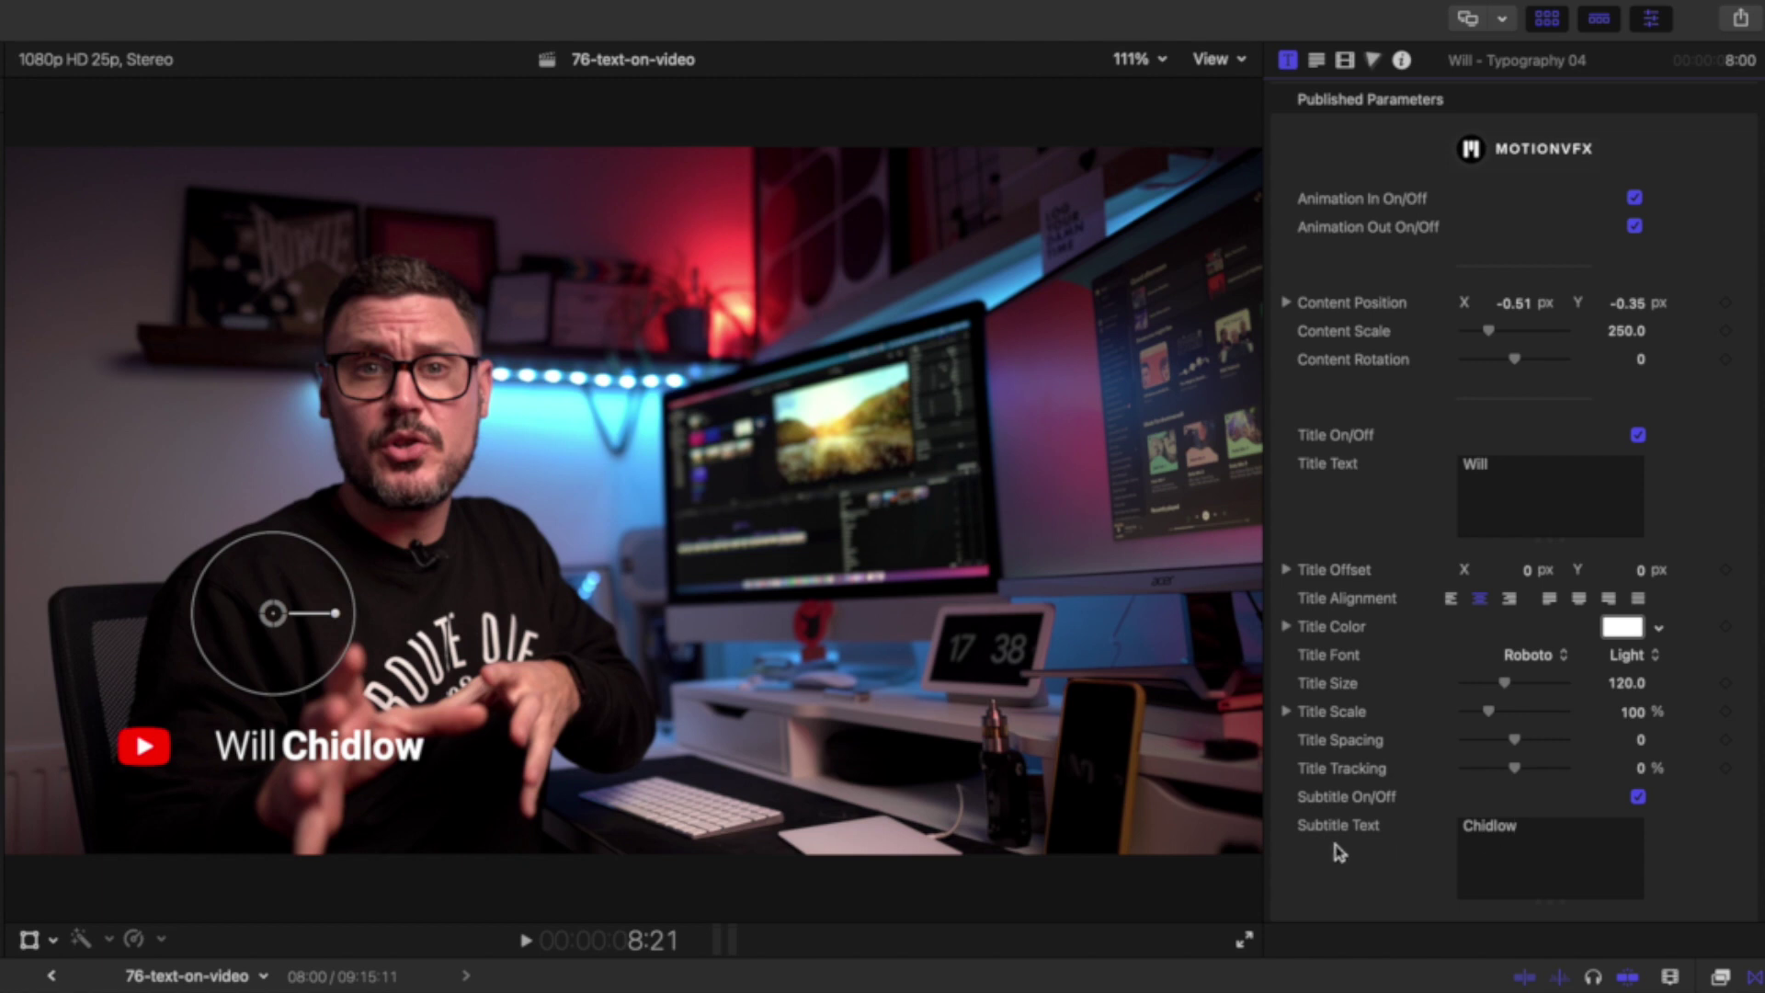
{"action": "key", "text": "space"}
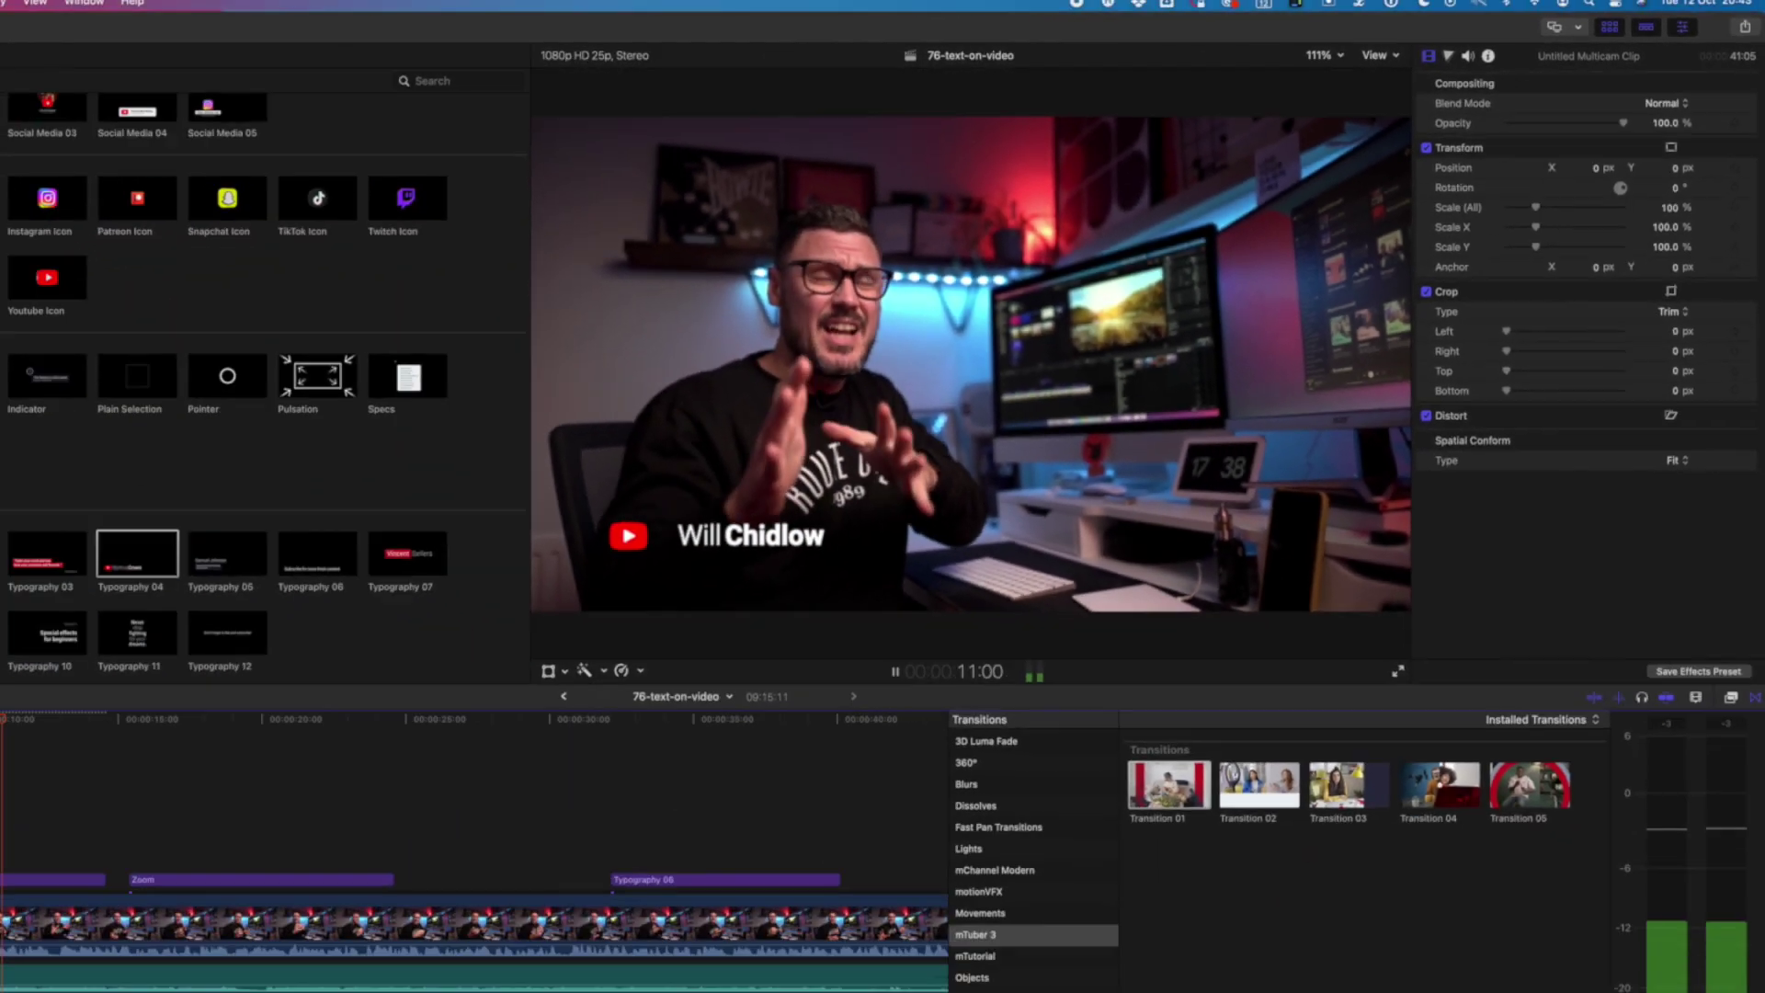
{"action": "key", "text": "space"}
- Trim the end of the name title to a duration of 4:24 and play it back from just before its start
{"action": "left_click", "coordinate": [314, 741]}
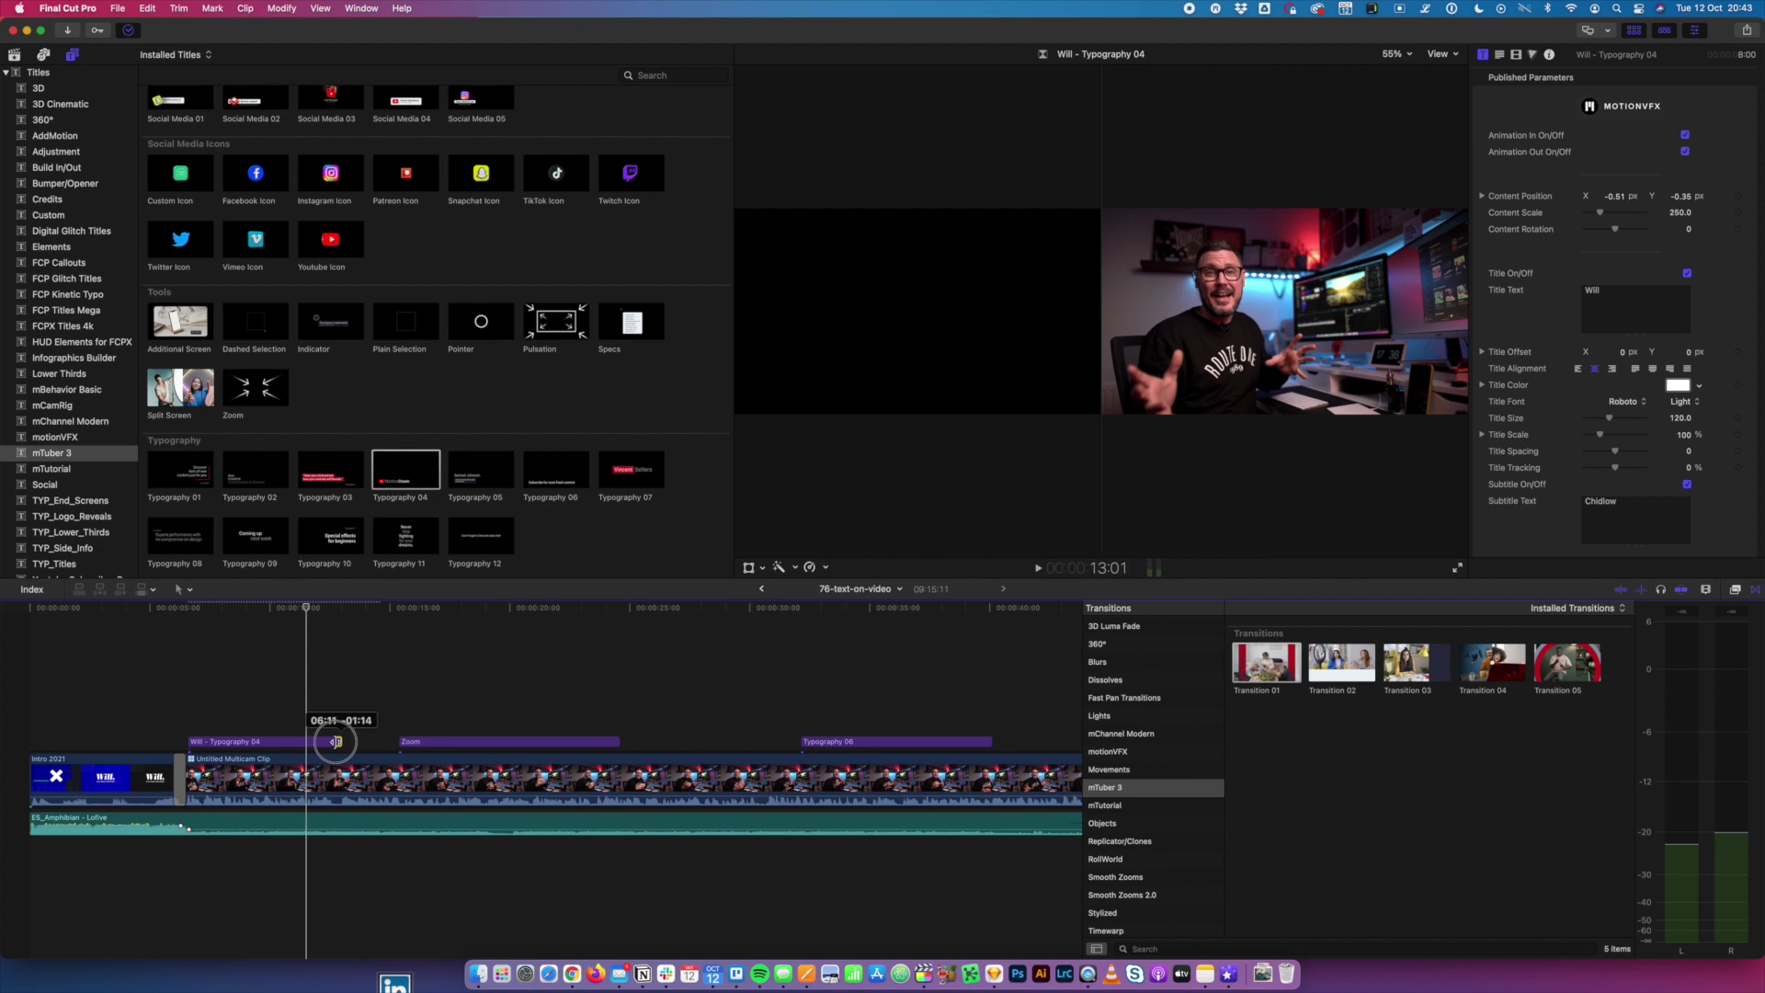
{"action": "left_click_drag", "start_coordinate": [304, 741], "coordinate": [306, 741]}
{"action": "left_click", "coordinate": [172, 708]}
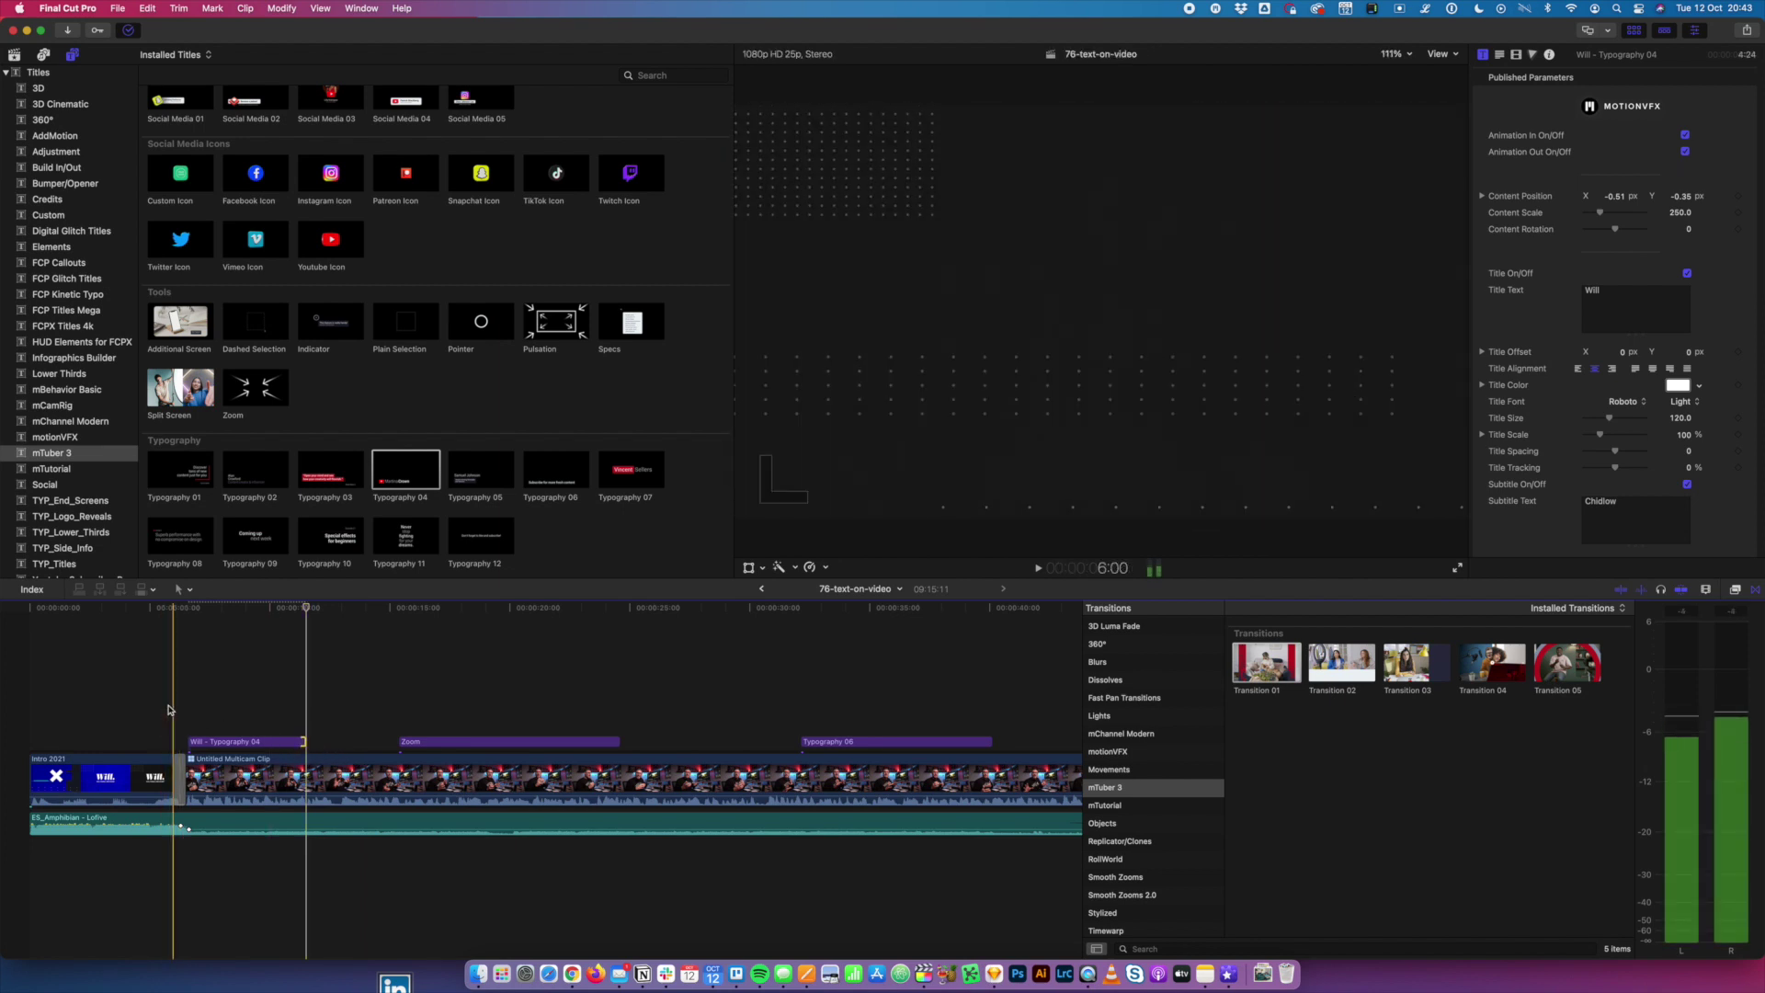
{"action": "key", "text": "space"}
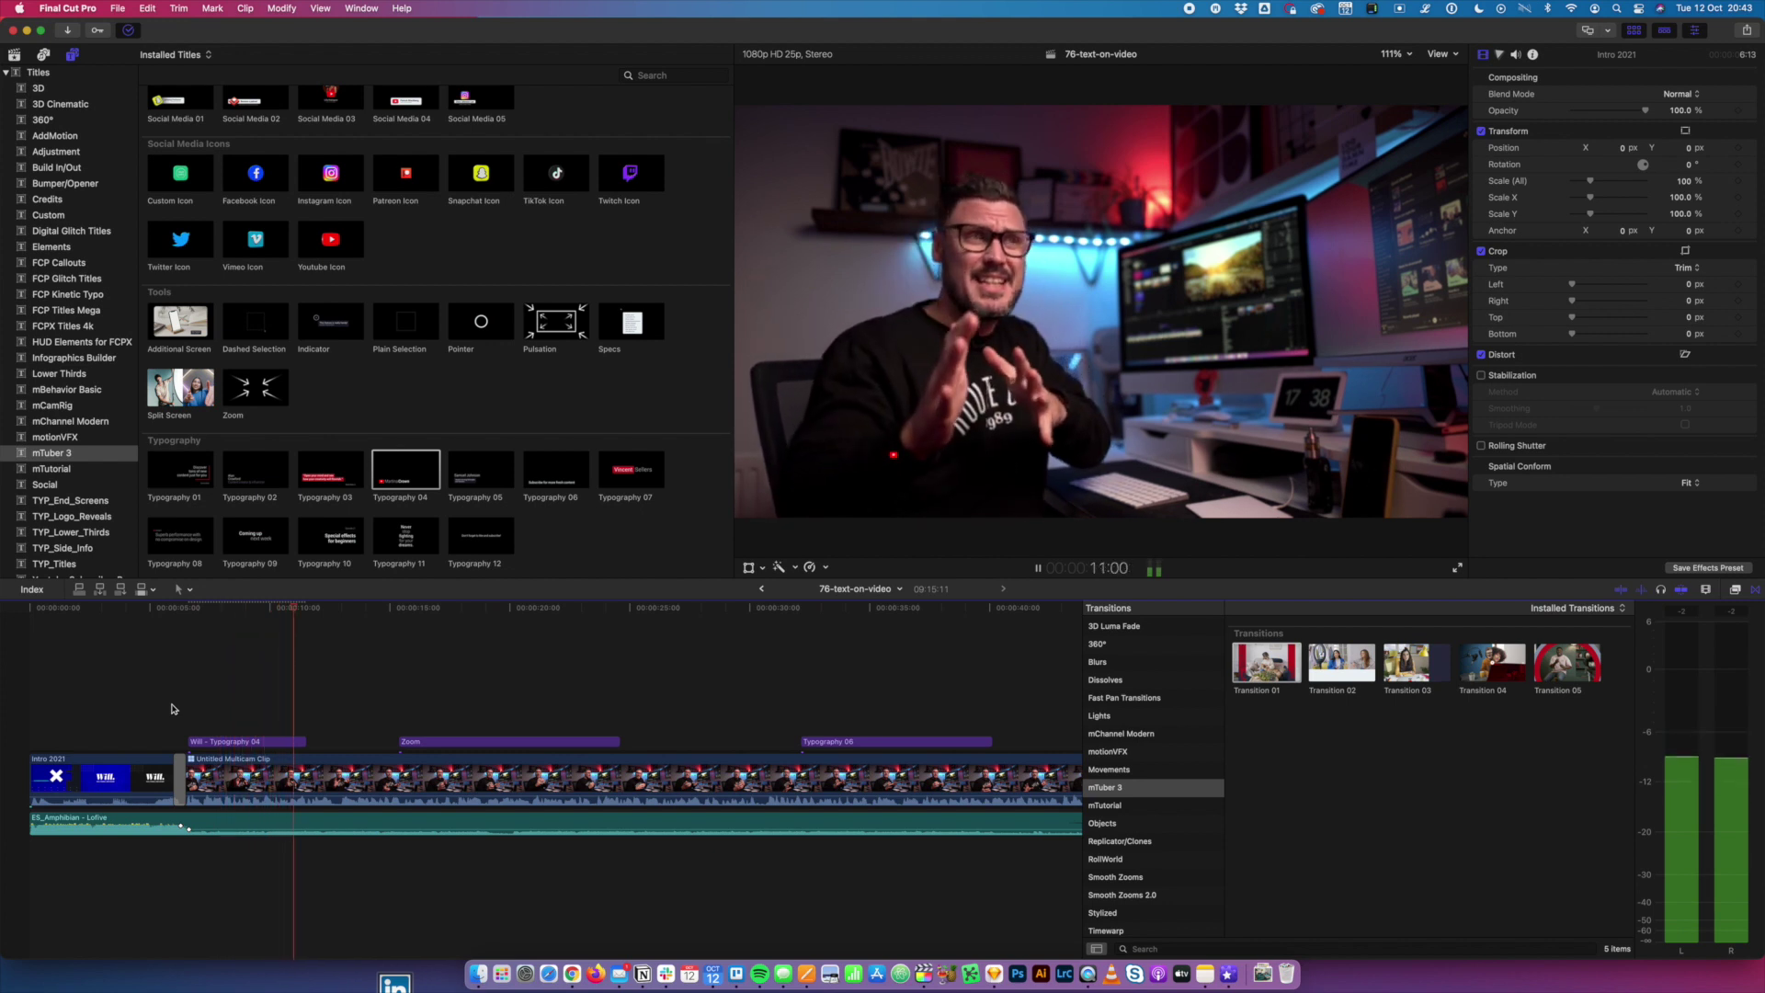
{"action": "key", "text": "space"}
- Change the name title's Title Font to Geomanist
{"action": "left_click", "coordinate": [235, 741]}
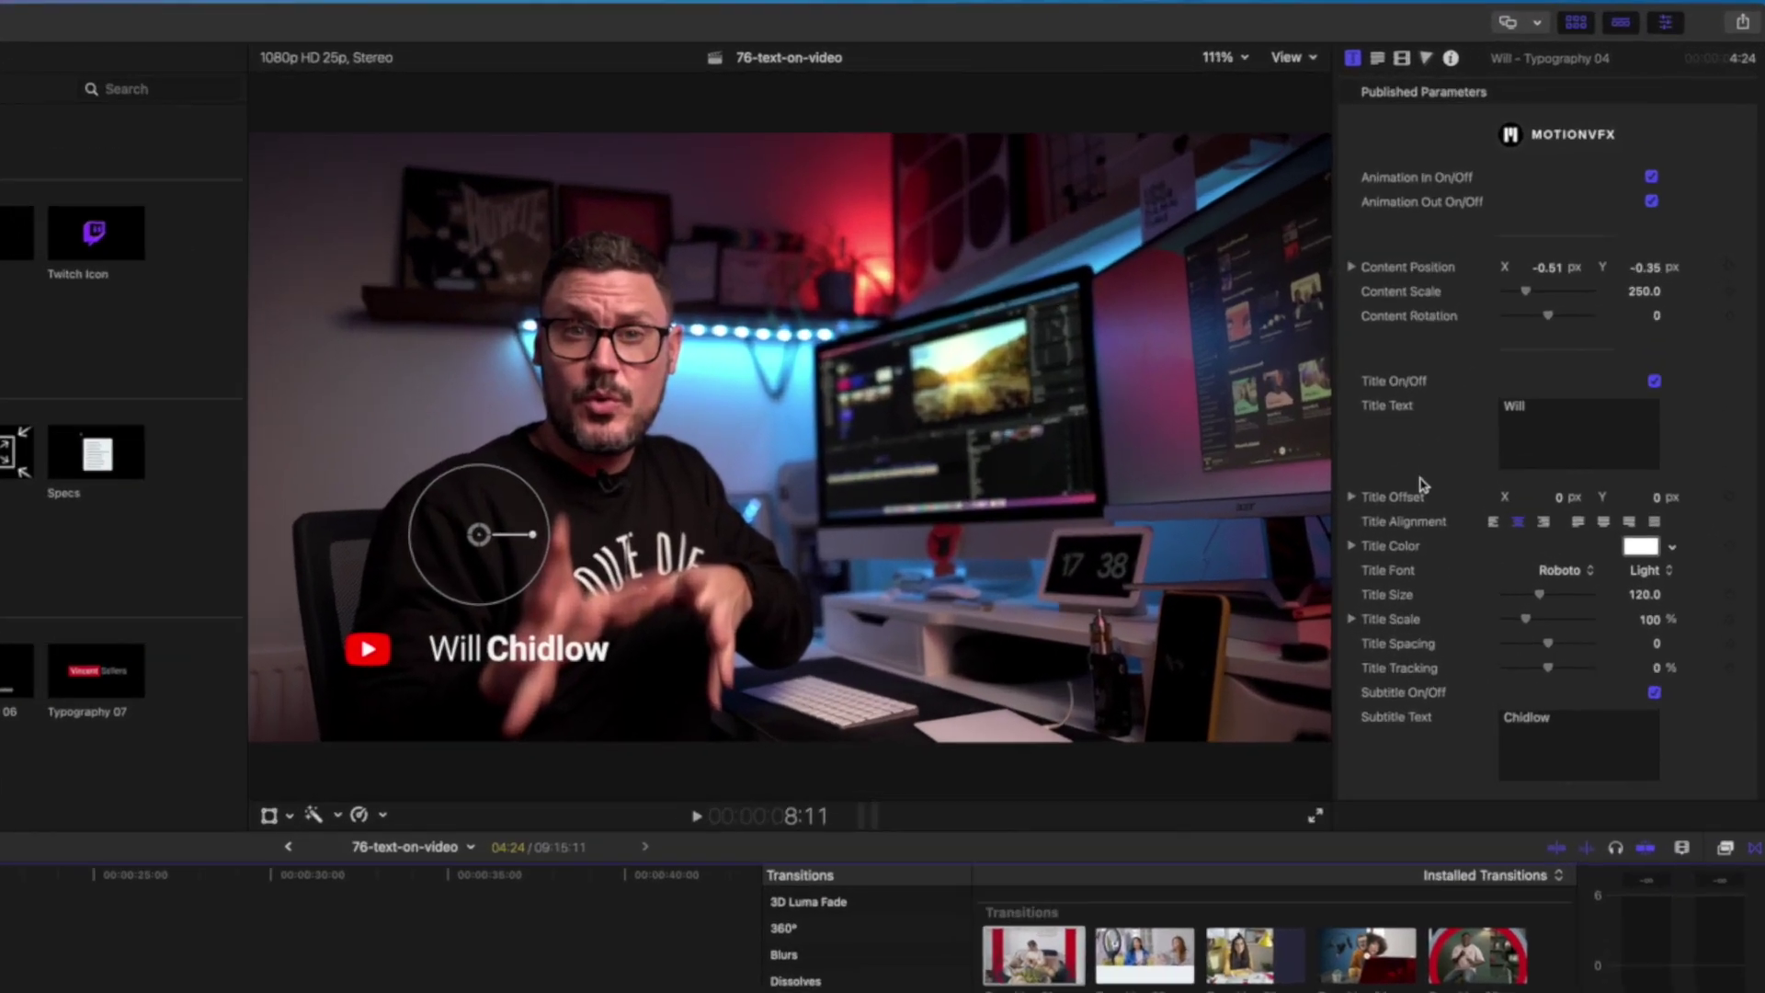
{"action": "scroll", "coordinate": [1518, 442], "scroll_direction": "down", "scroll_amount": 1}
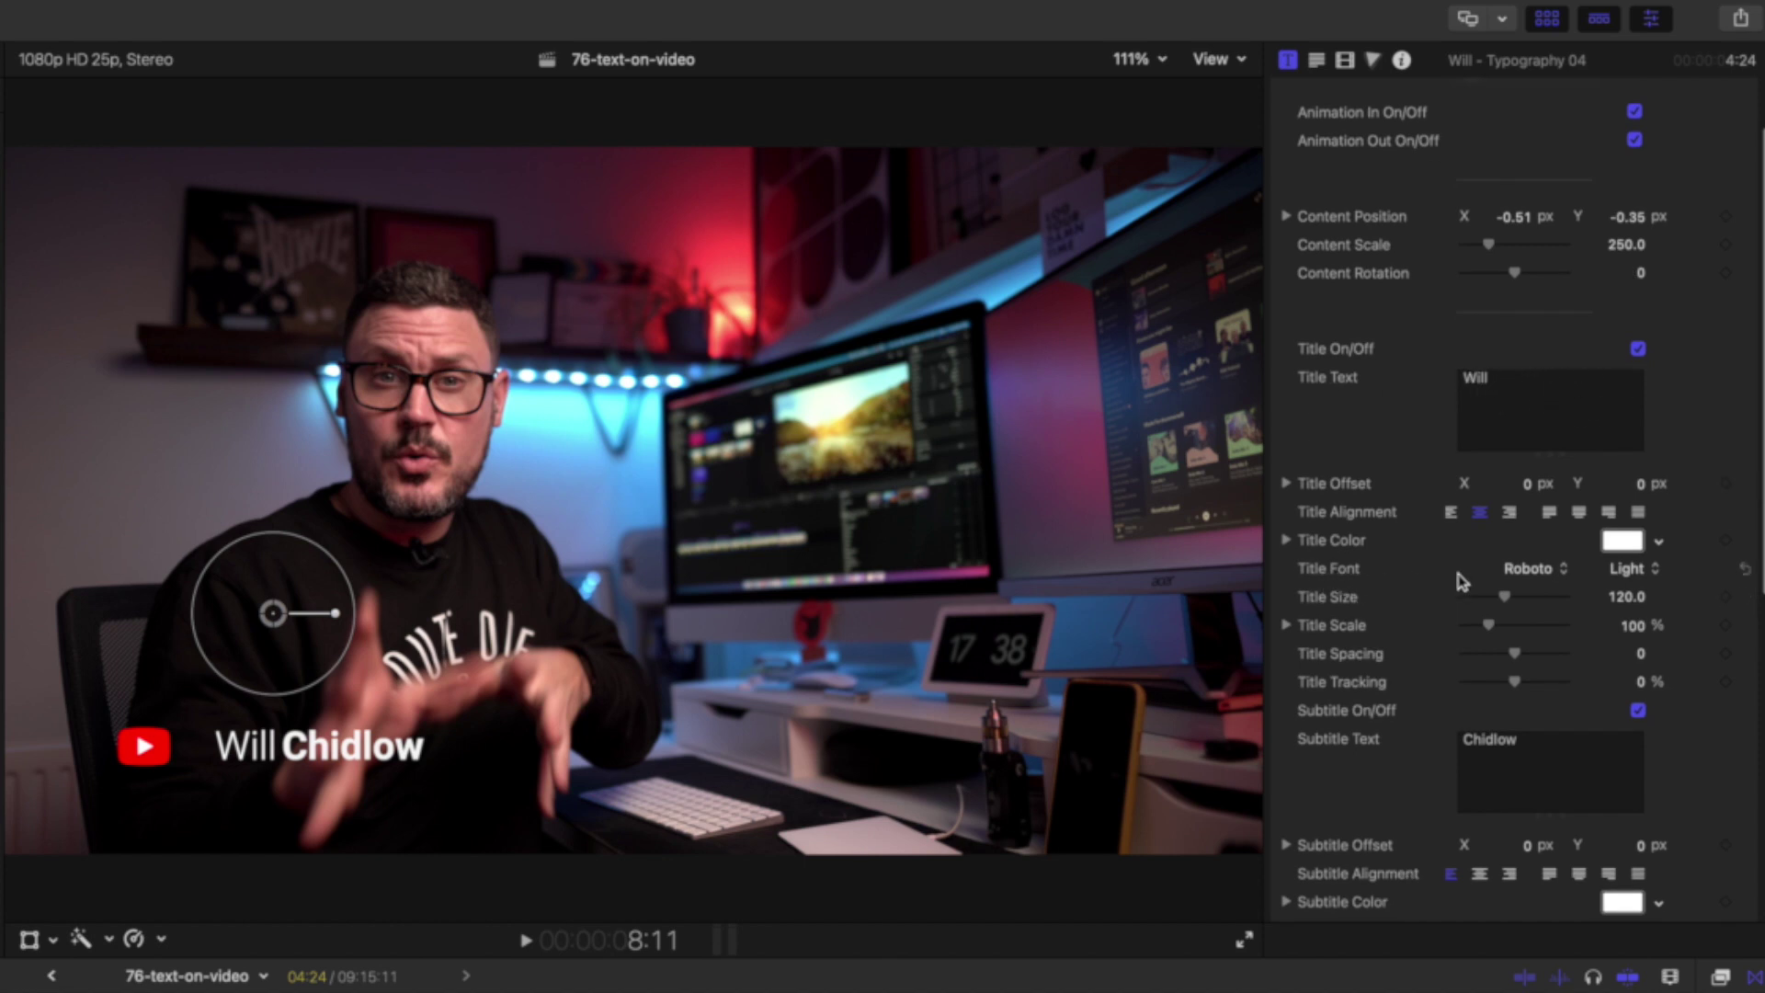
{"action": "left_click", "coordinate": [1531, 569]}
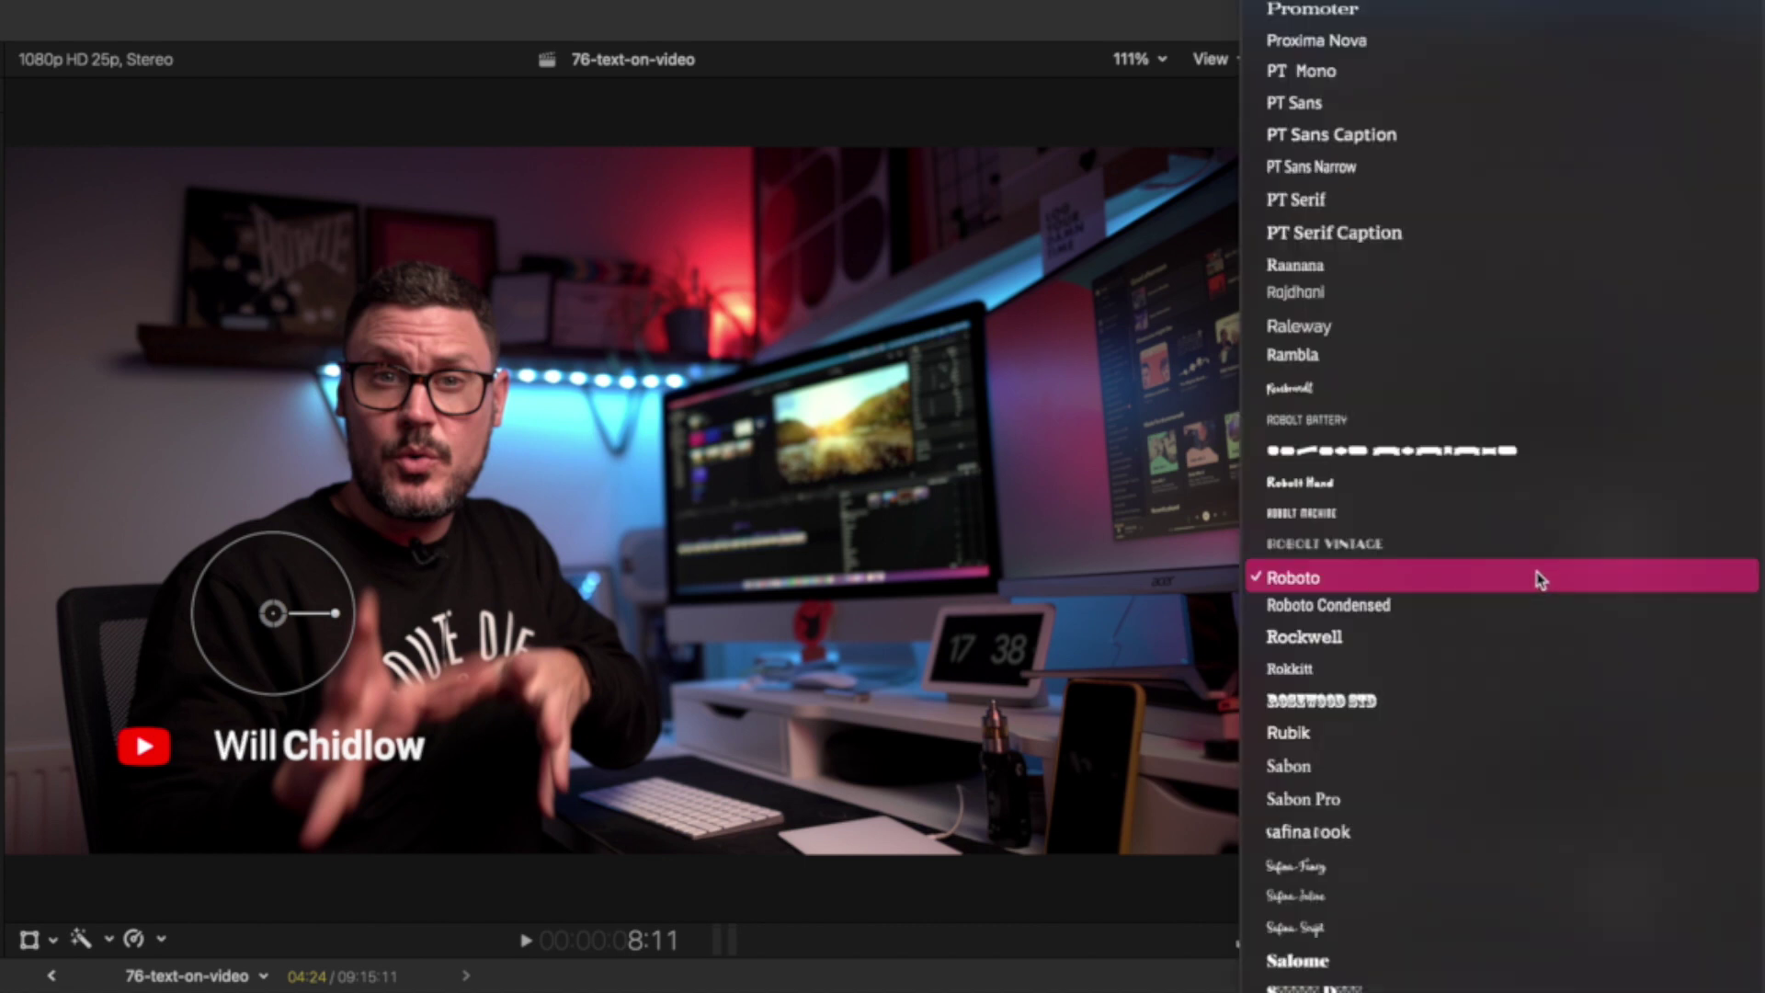
{"action": "key", "text": "g"}
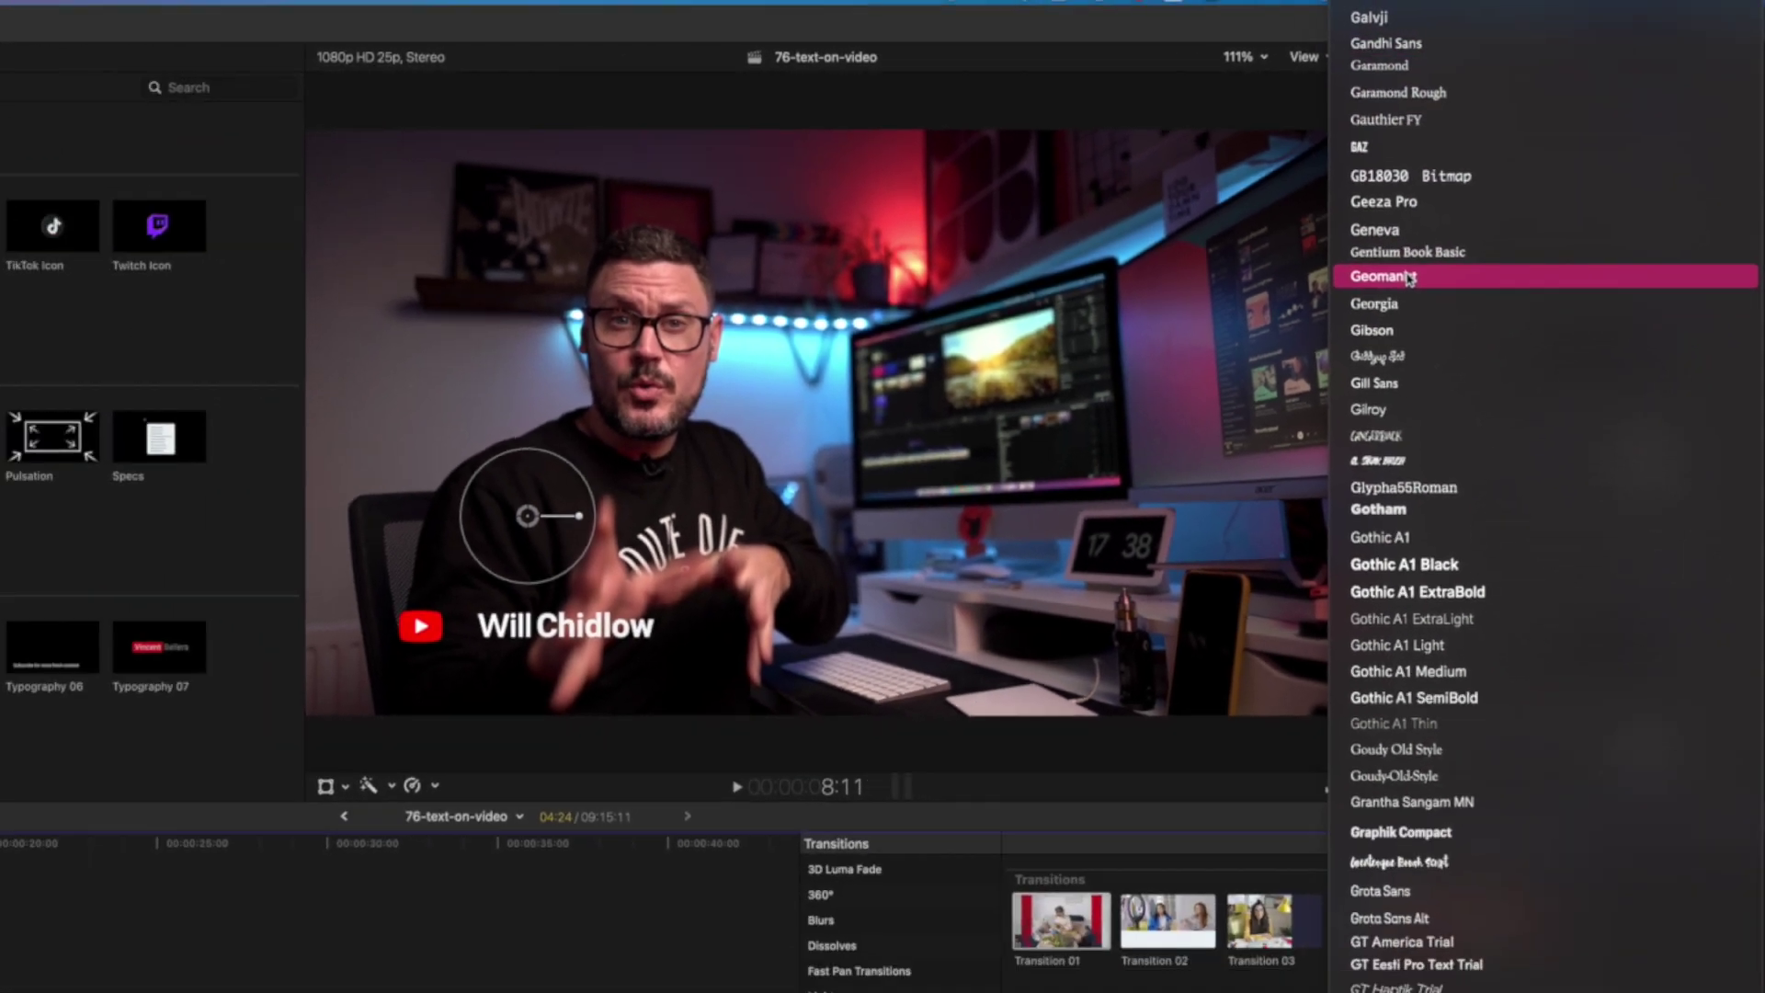
{"action": "left_click", "coordinate": [1410, 279]}
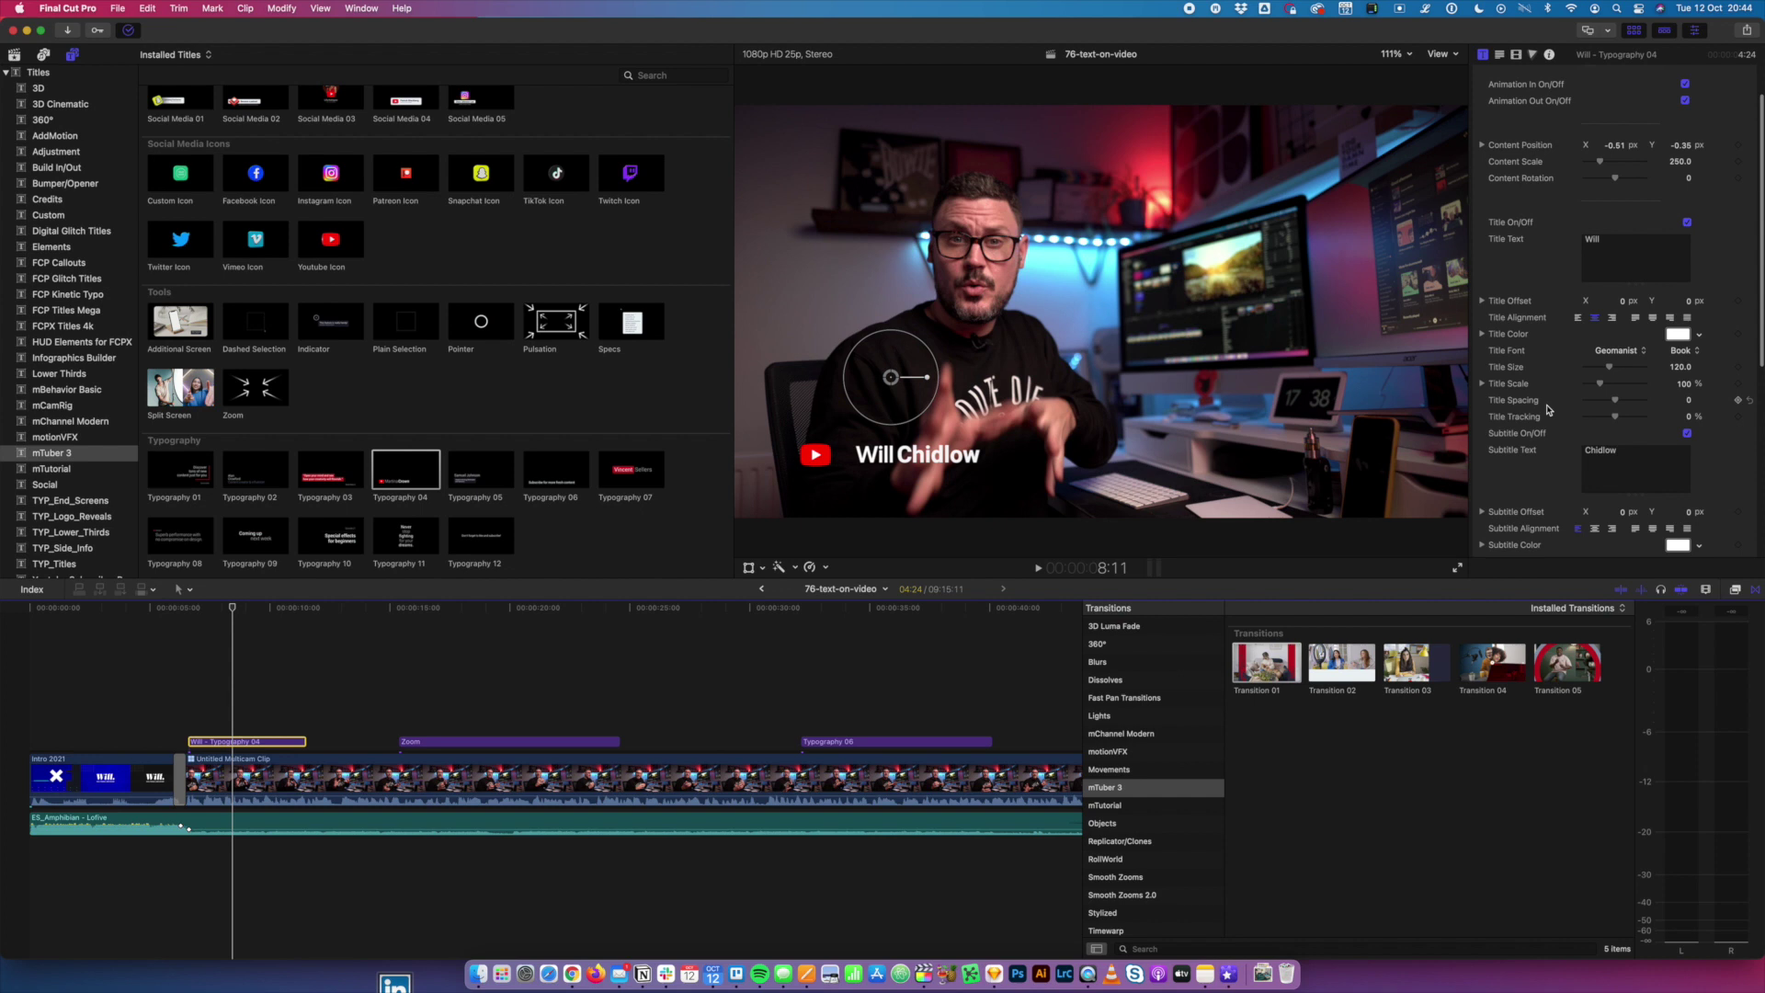
- Change the name title's Subtitle Font to Geomanist in the Black weight
{"action": "scroll", "coordinate": [1547, 410], "scroll_direction": "down", "scroll_amount": 5}
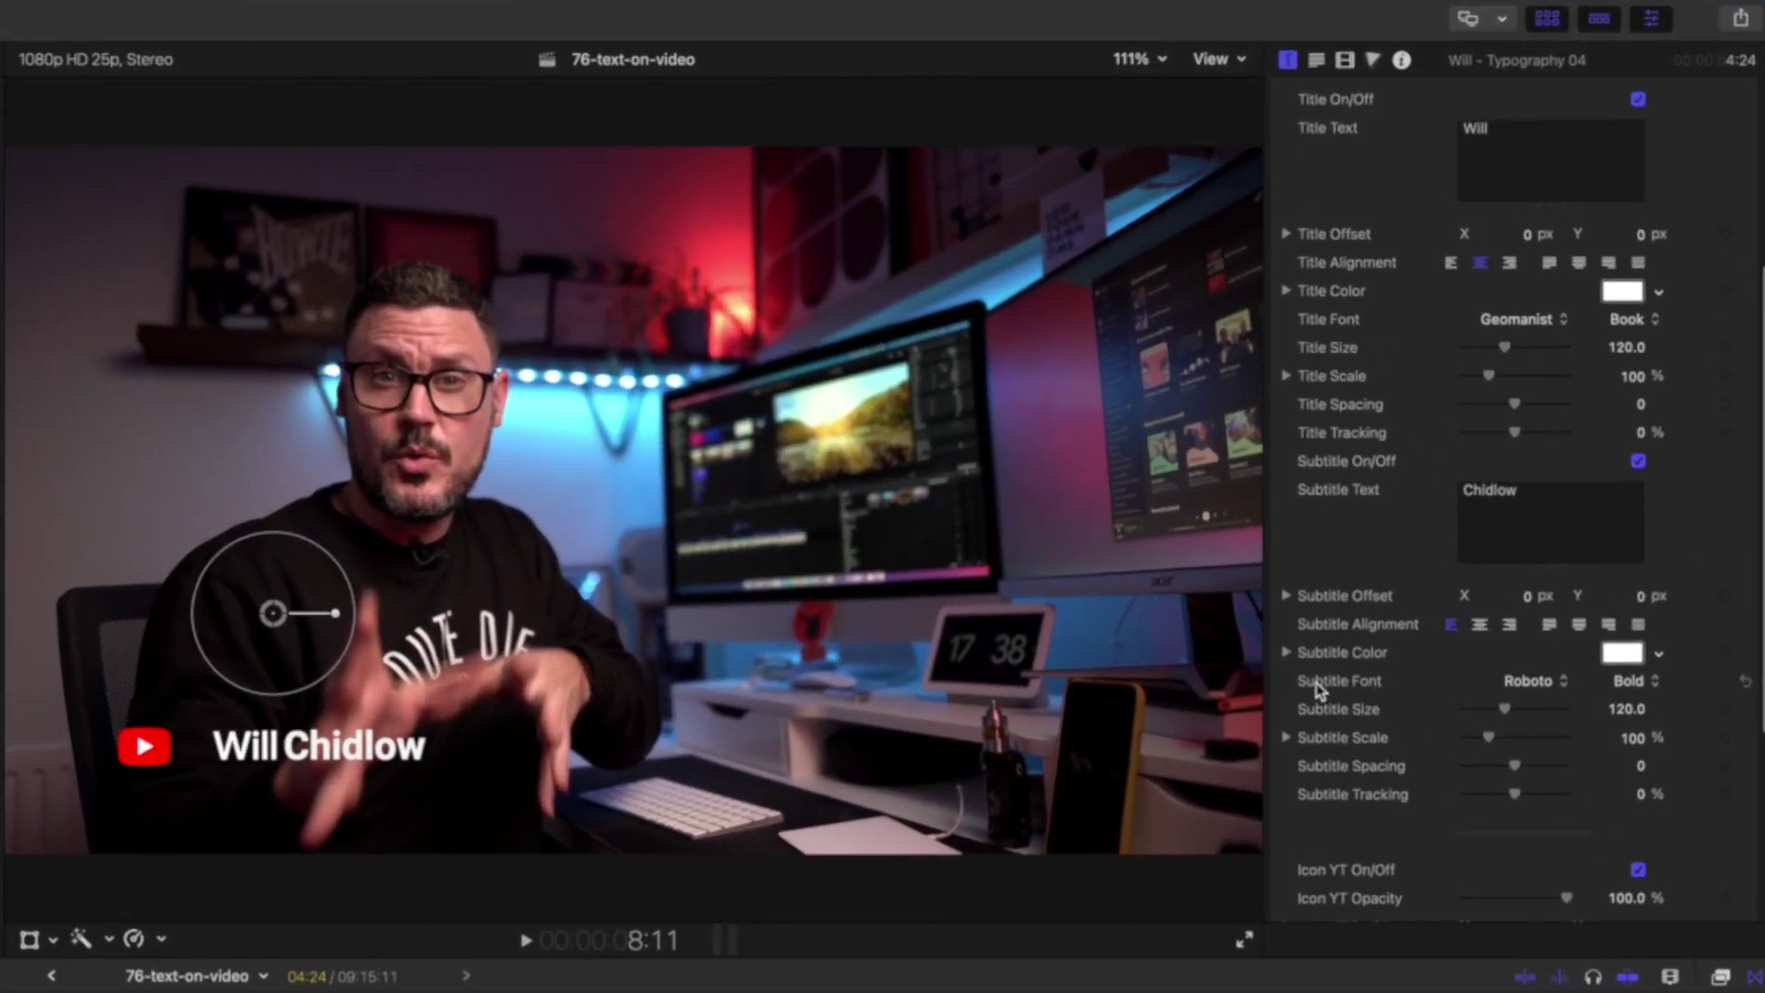
{"action": "left_click", "coordinate": [1545, 681]}
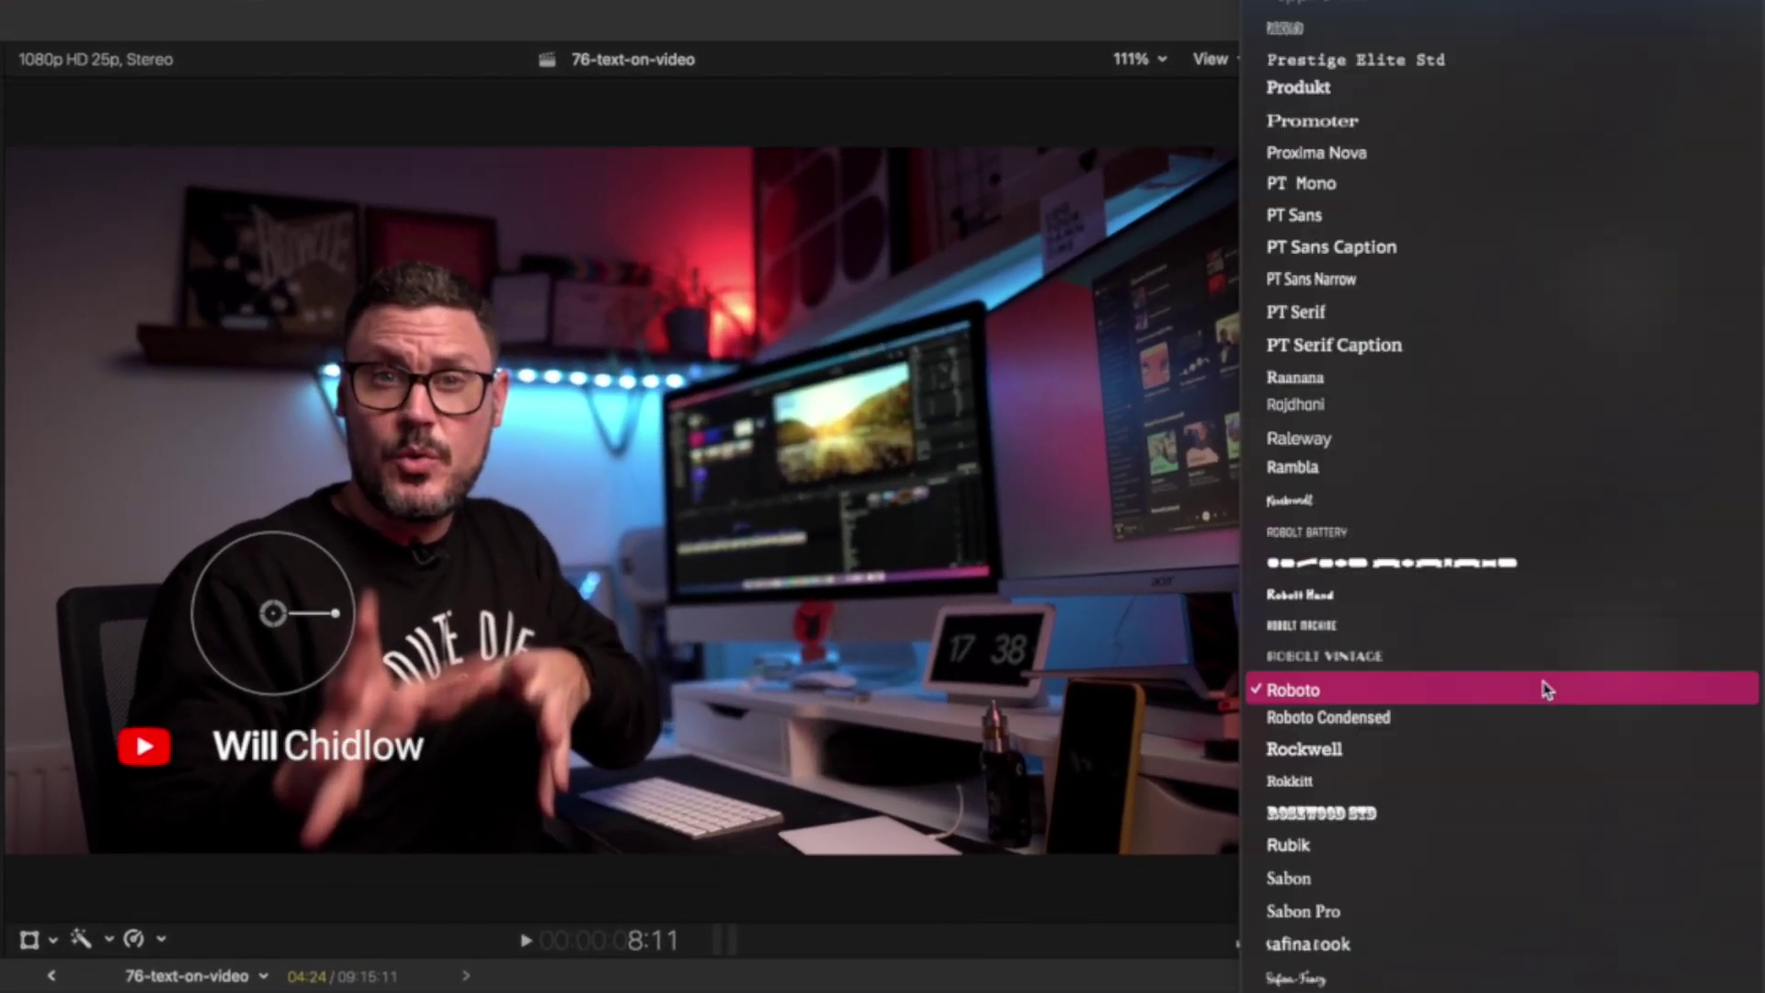
{"action": "key", "text": "g"}
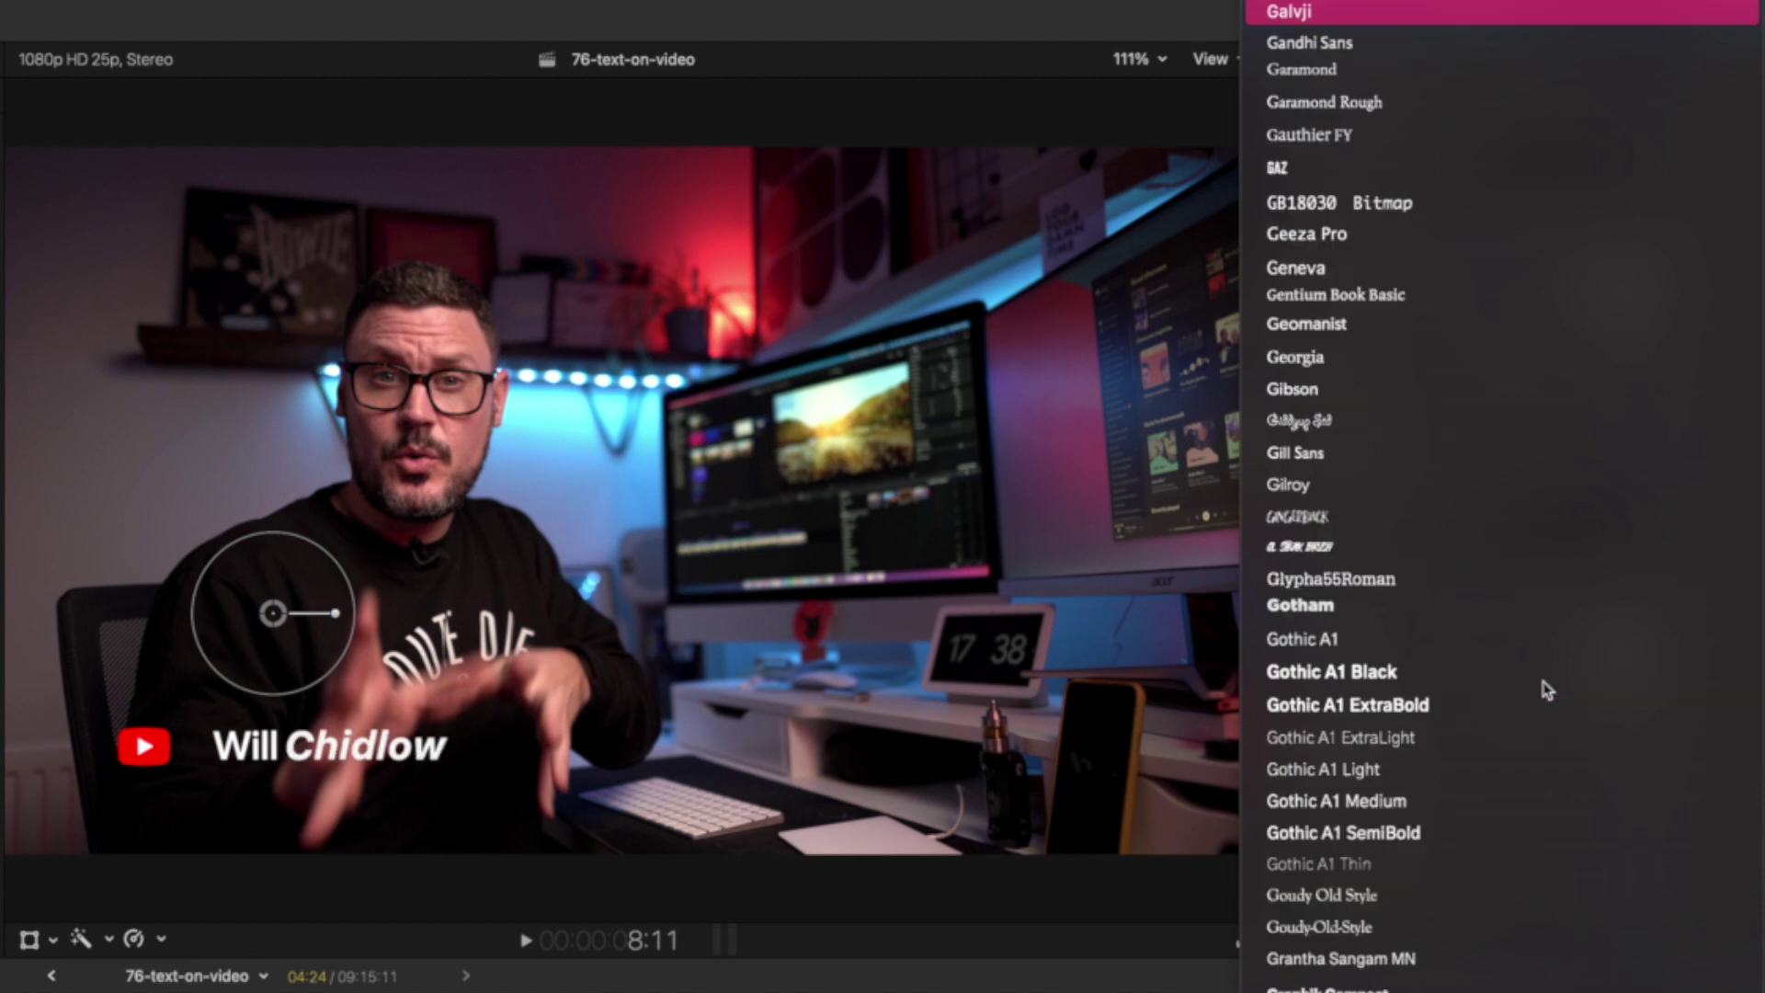
{"action": "left_click", "coordinate": [1388, 333]}
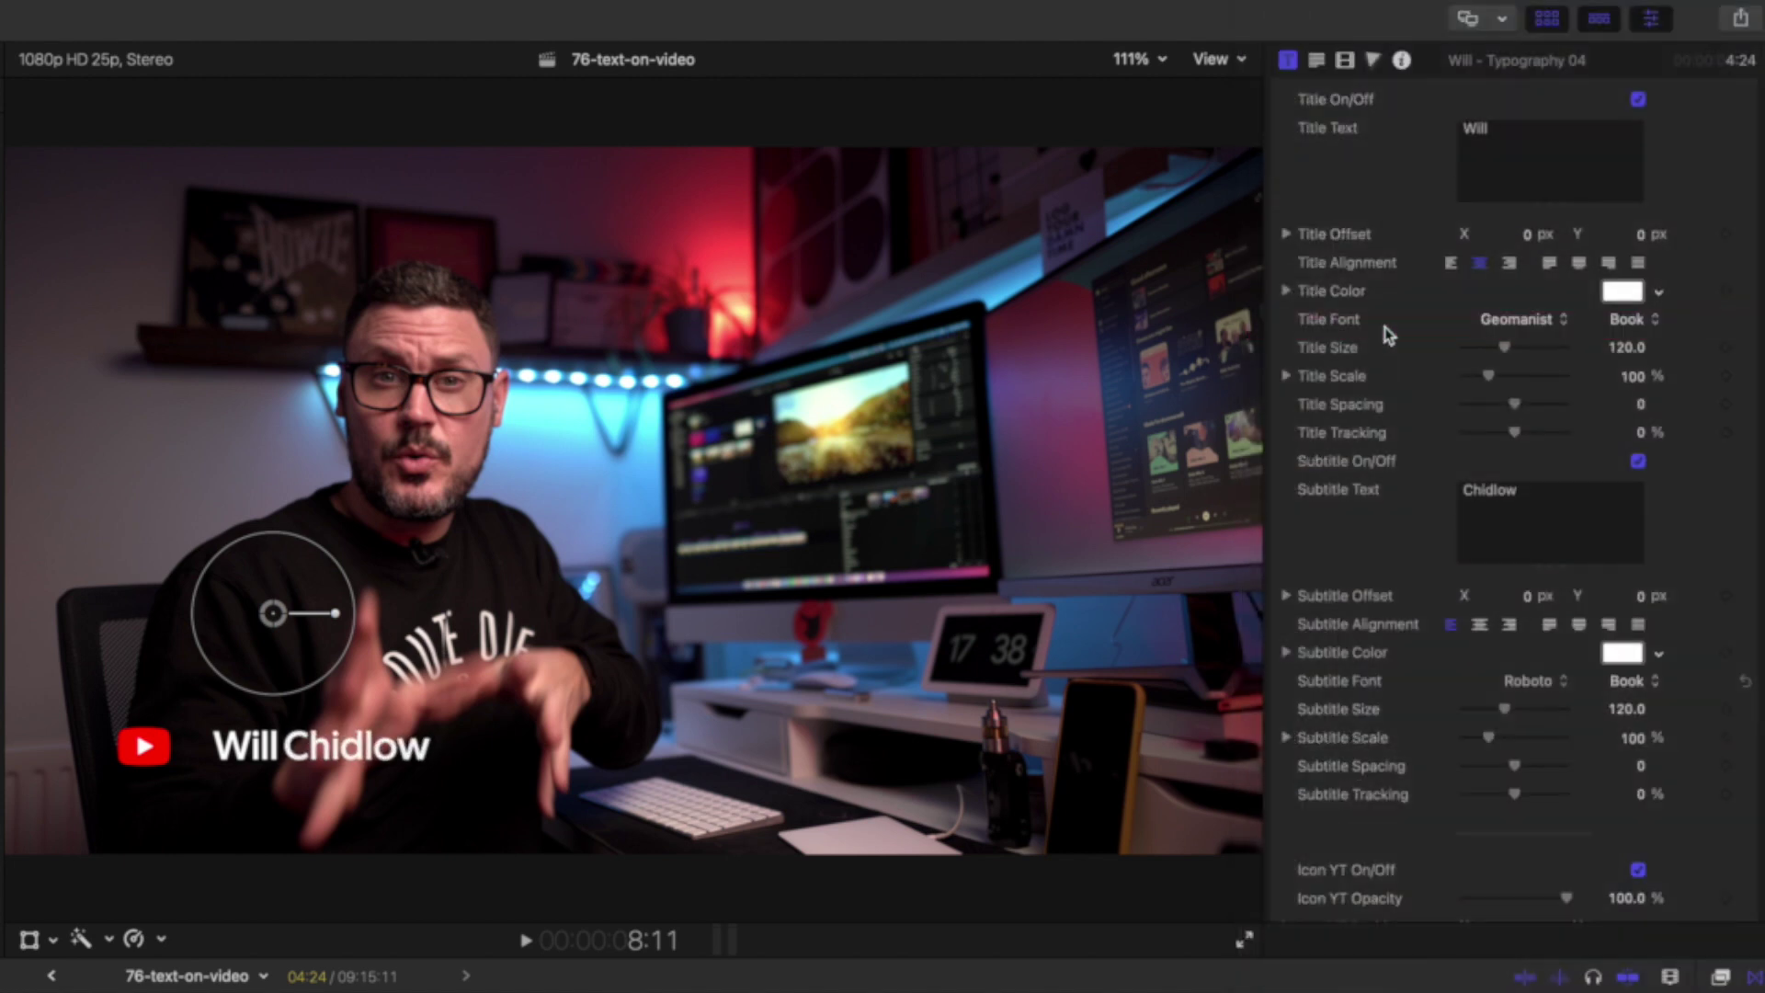
{"action": "left_click", "coordinate": [1632, 681]}
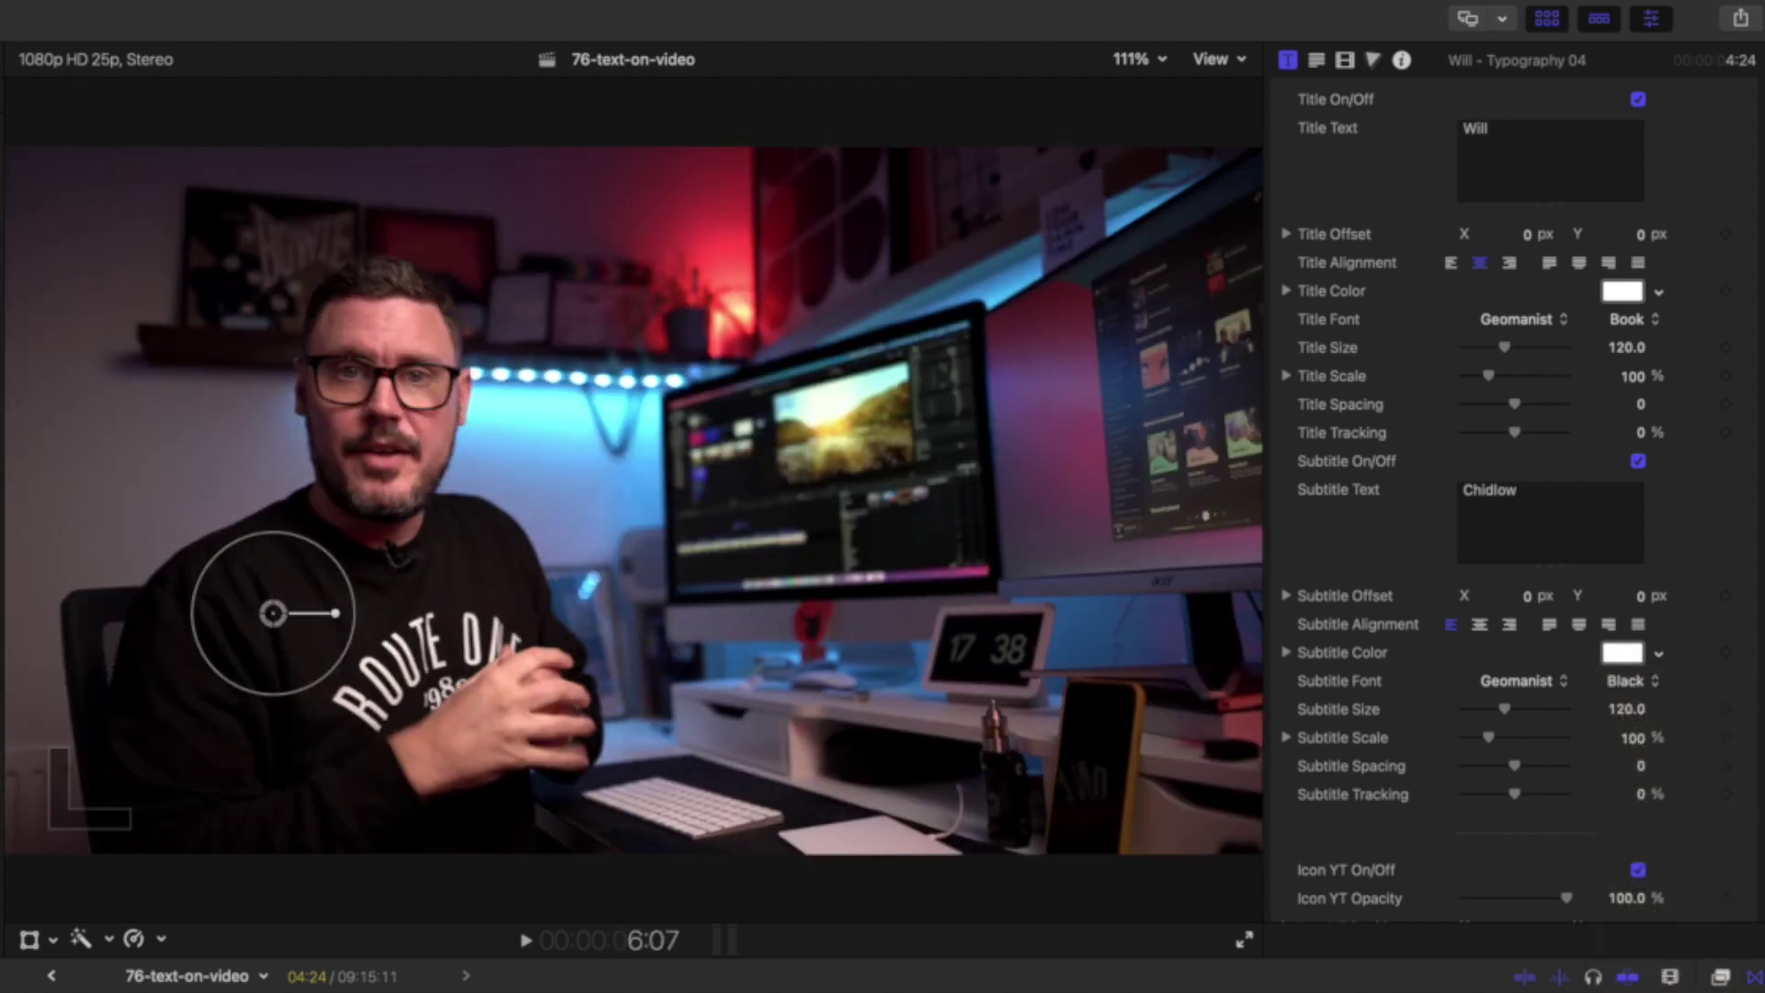
- Deselect the name title and play it back with its new fonts
{"action": "key", "text": "super+shift+a"}
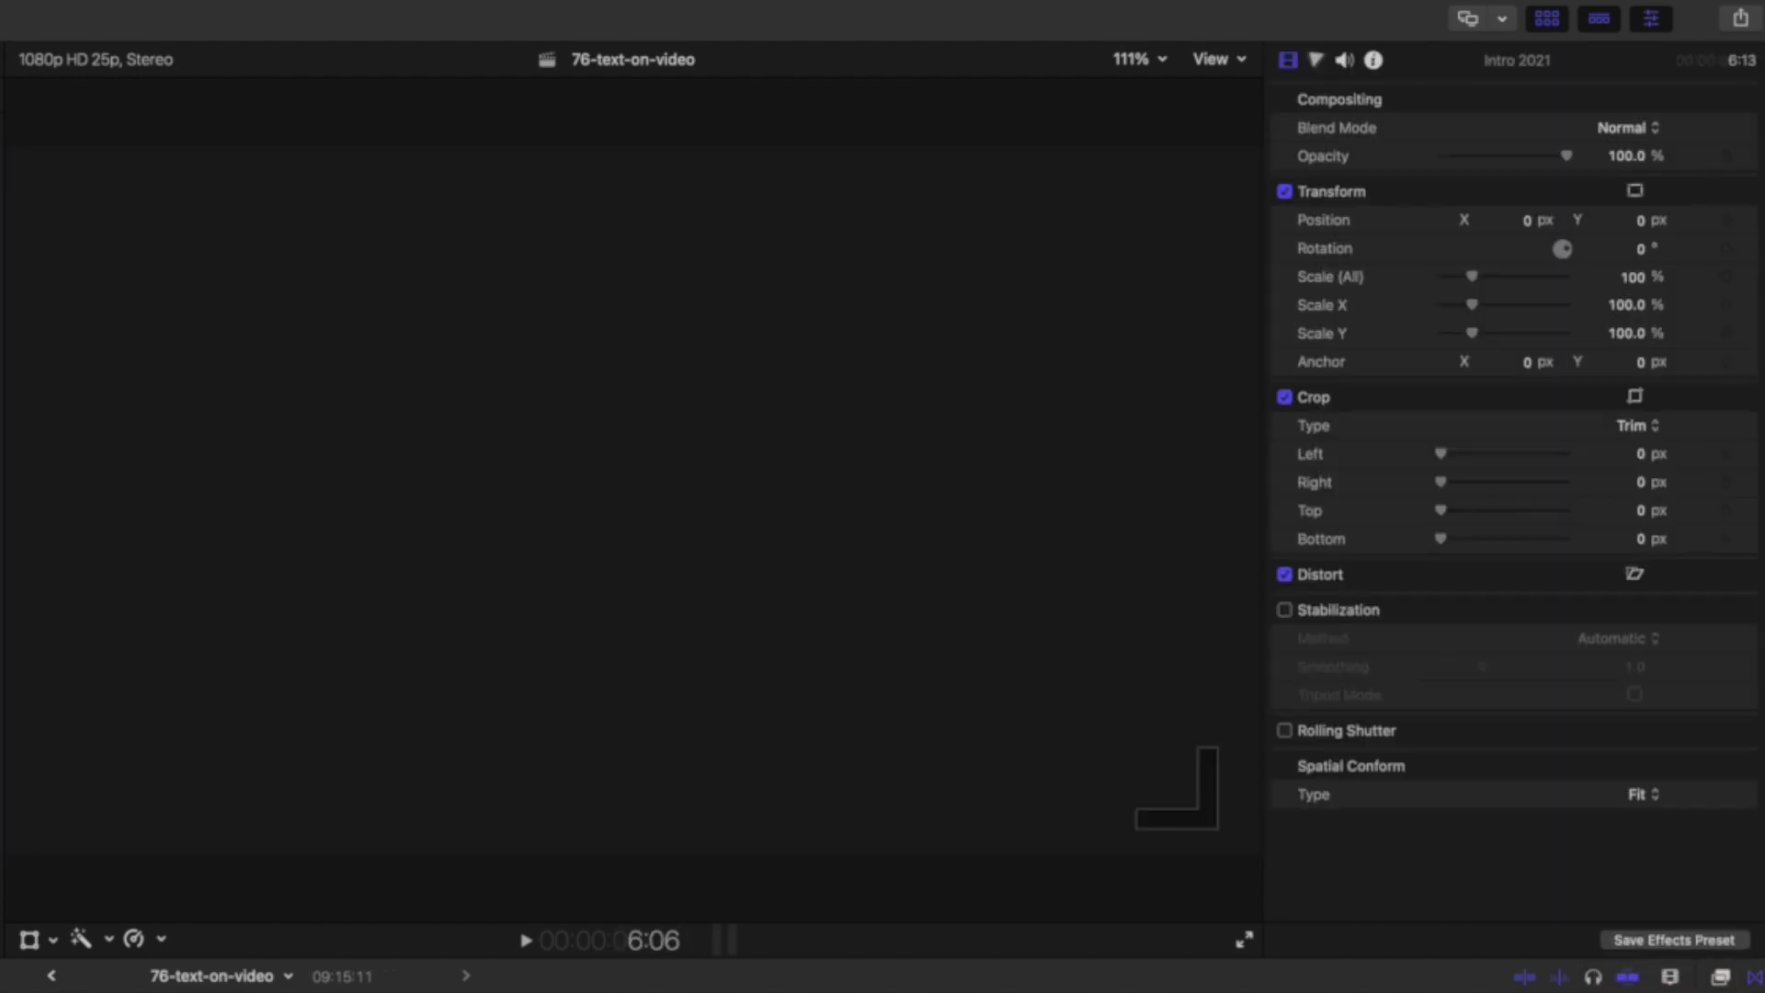
{"action": "key", "text": "space"}
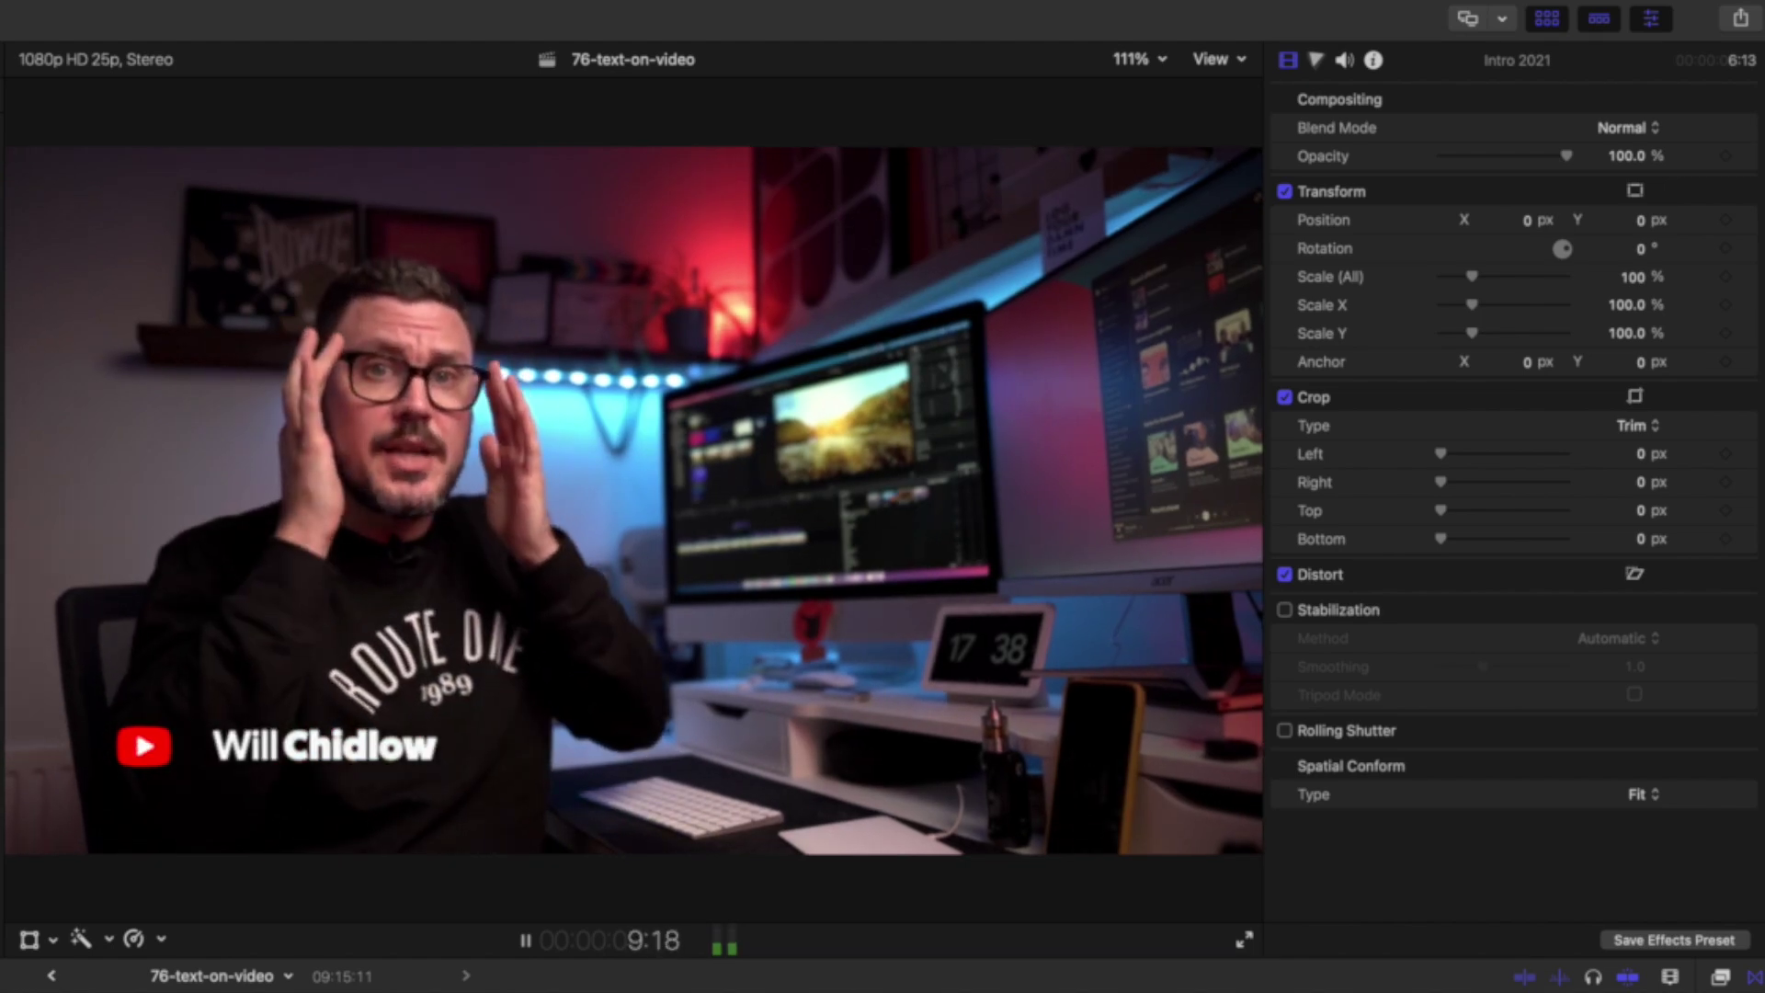
{"action": "key", "text": "space"}
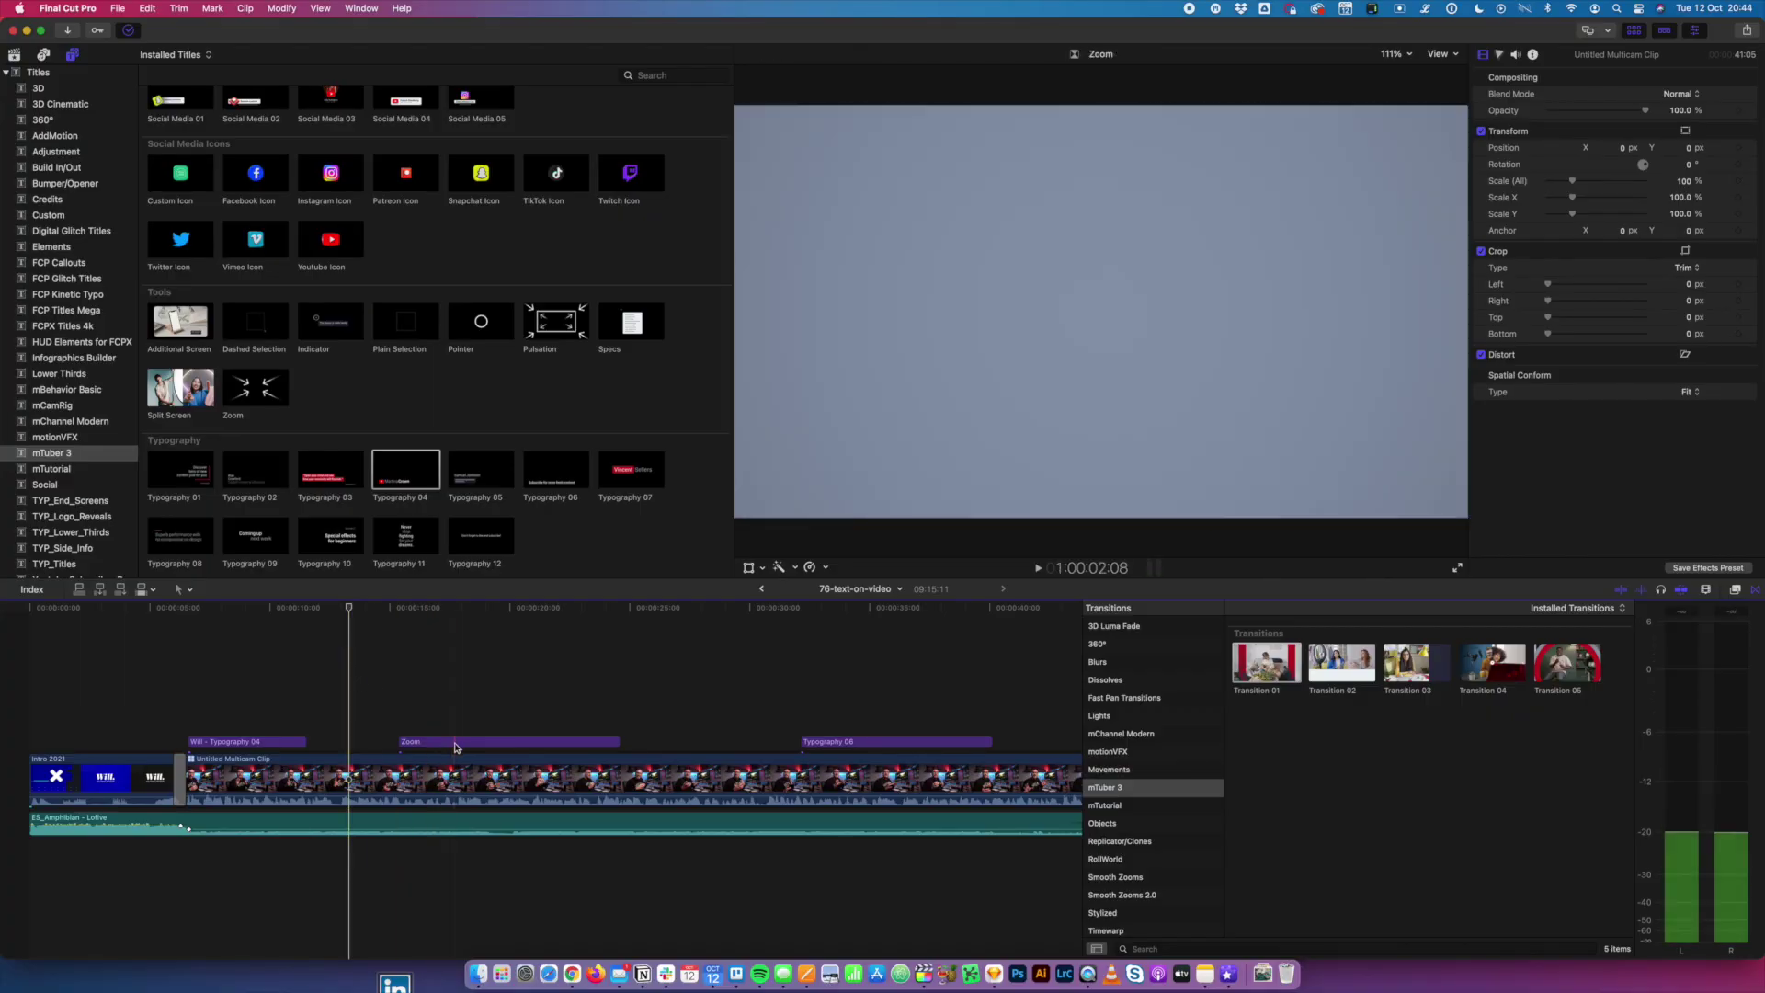
- Replace the Zoom title above the multicam clip with a new mTuber 3 Zoom title at about 13 seconds, and play it back
{"action": "left_click", "coordinate": [454, 742]}
{"action": "key", "text": "Delete"}
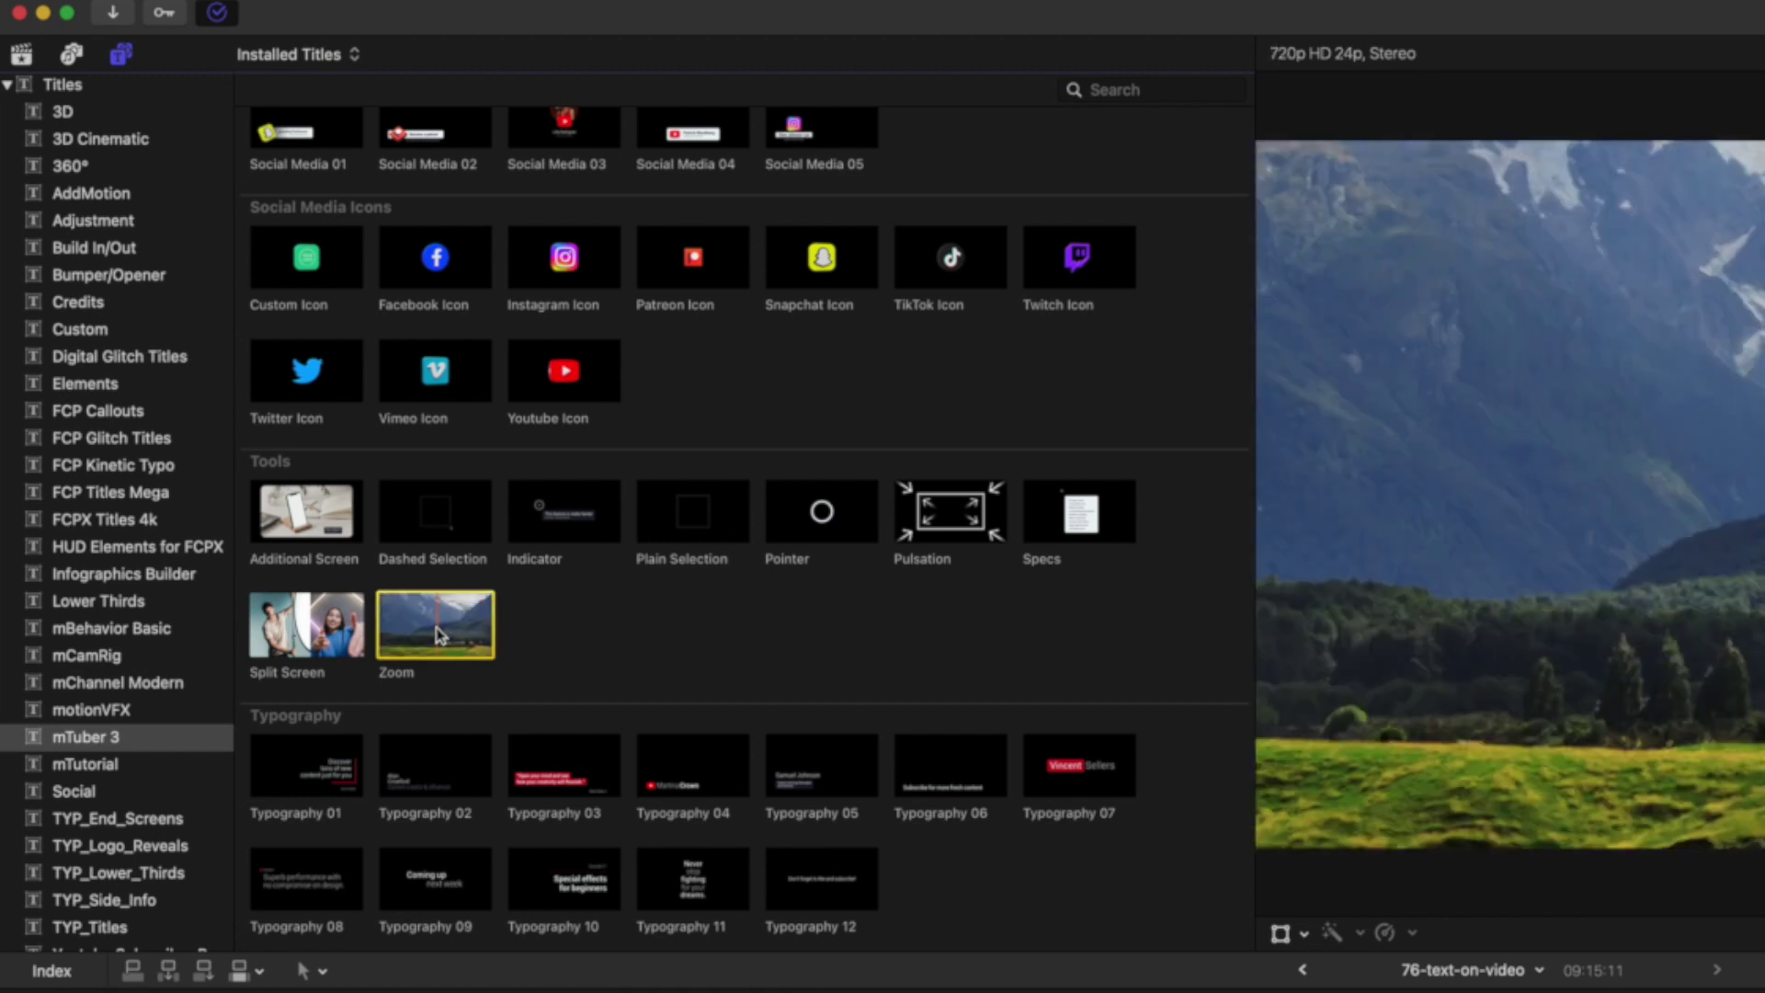
{"action": "left_click_drag", "start_coordinate": [436, 628], "coordinate": [462, 749]}
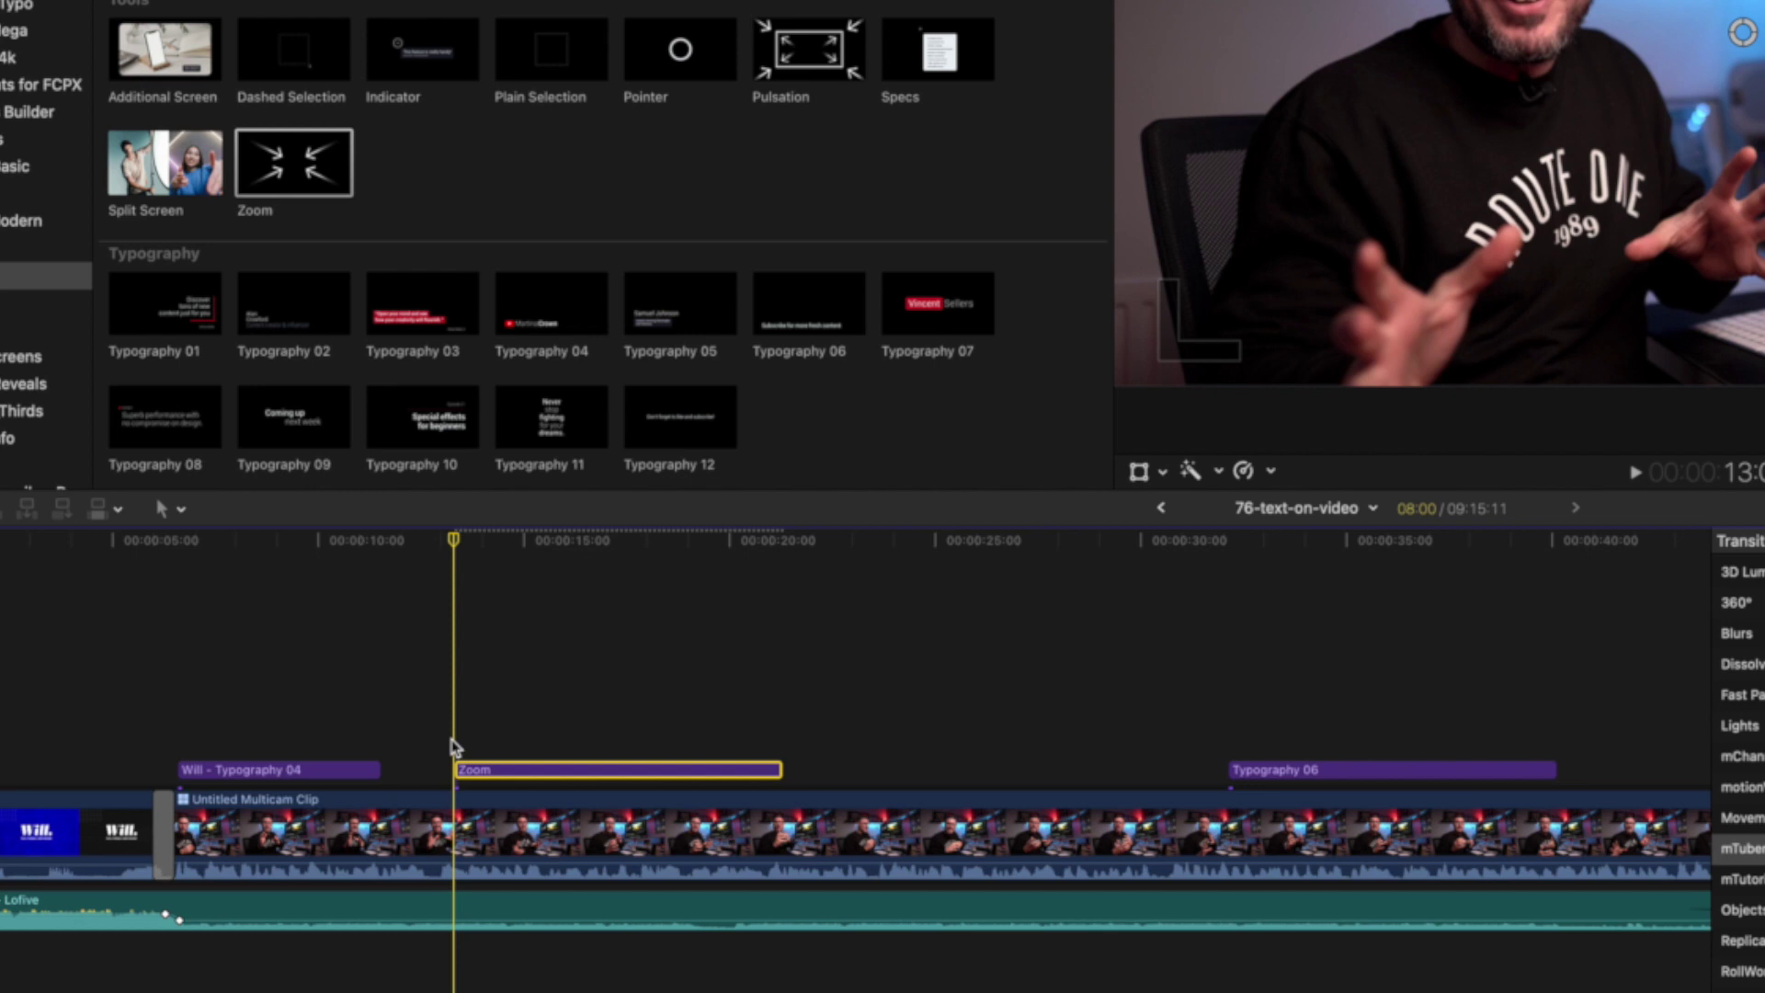
{"action": "key", "text": "space"}
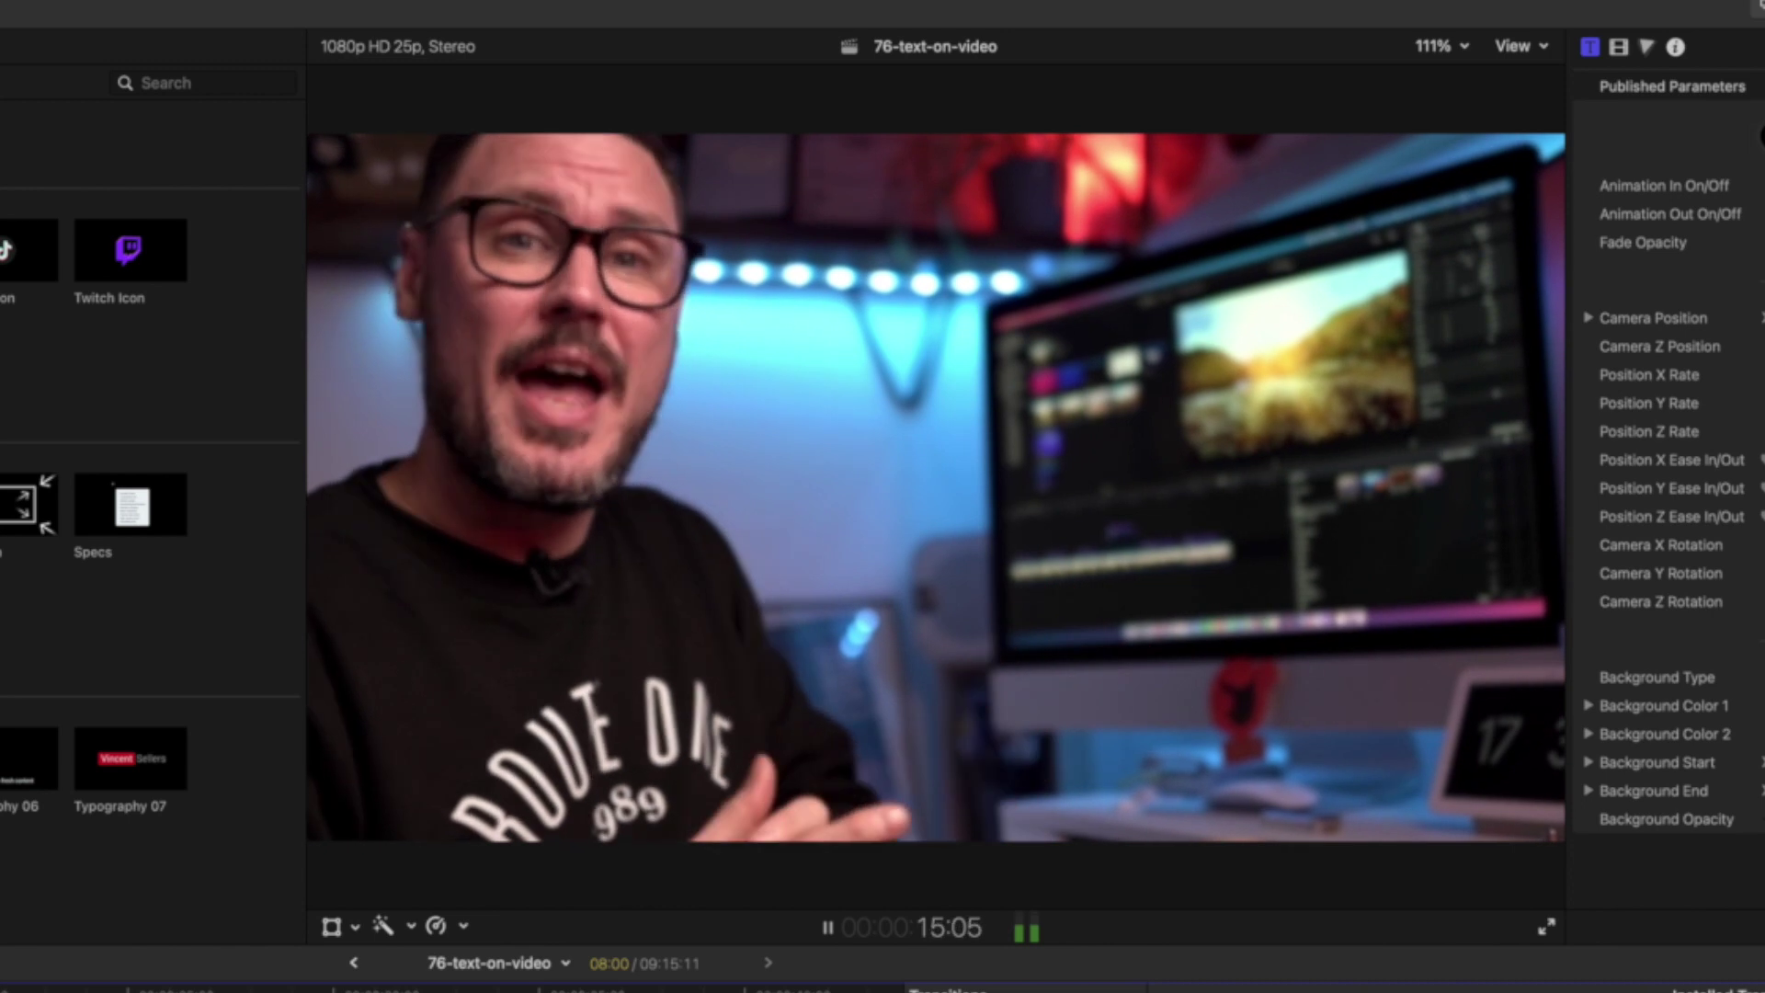
{"action": "key", "text": "space"}
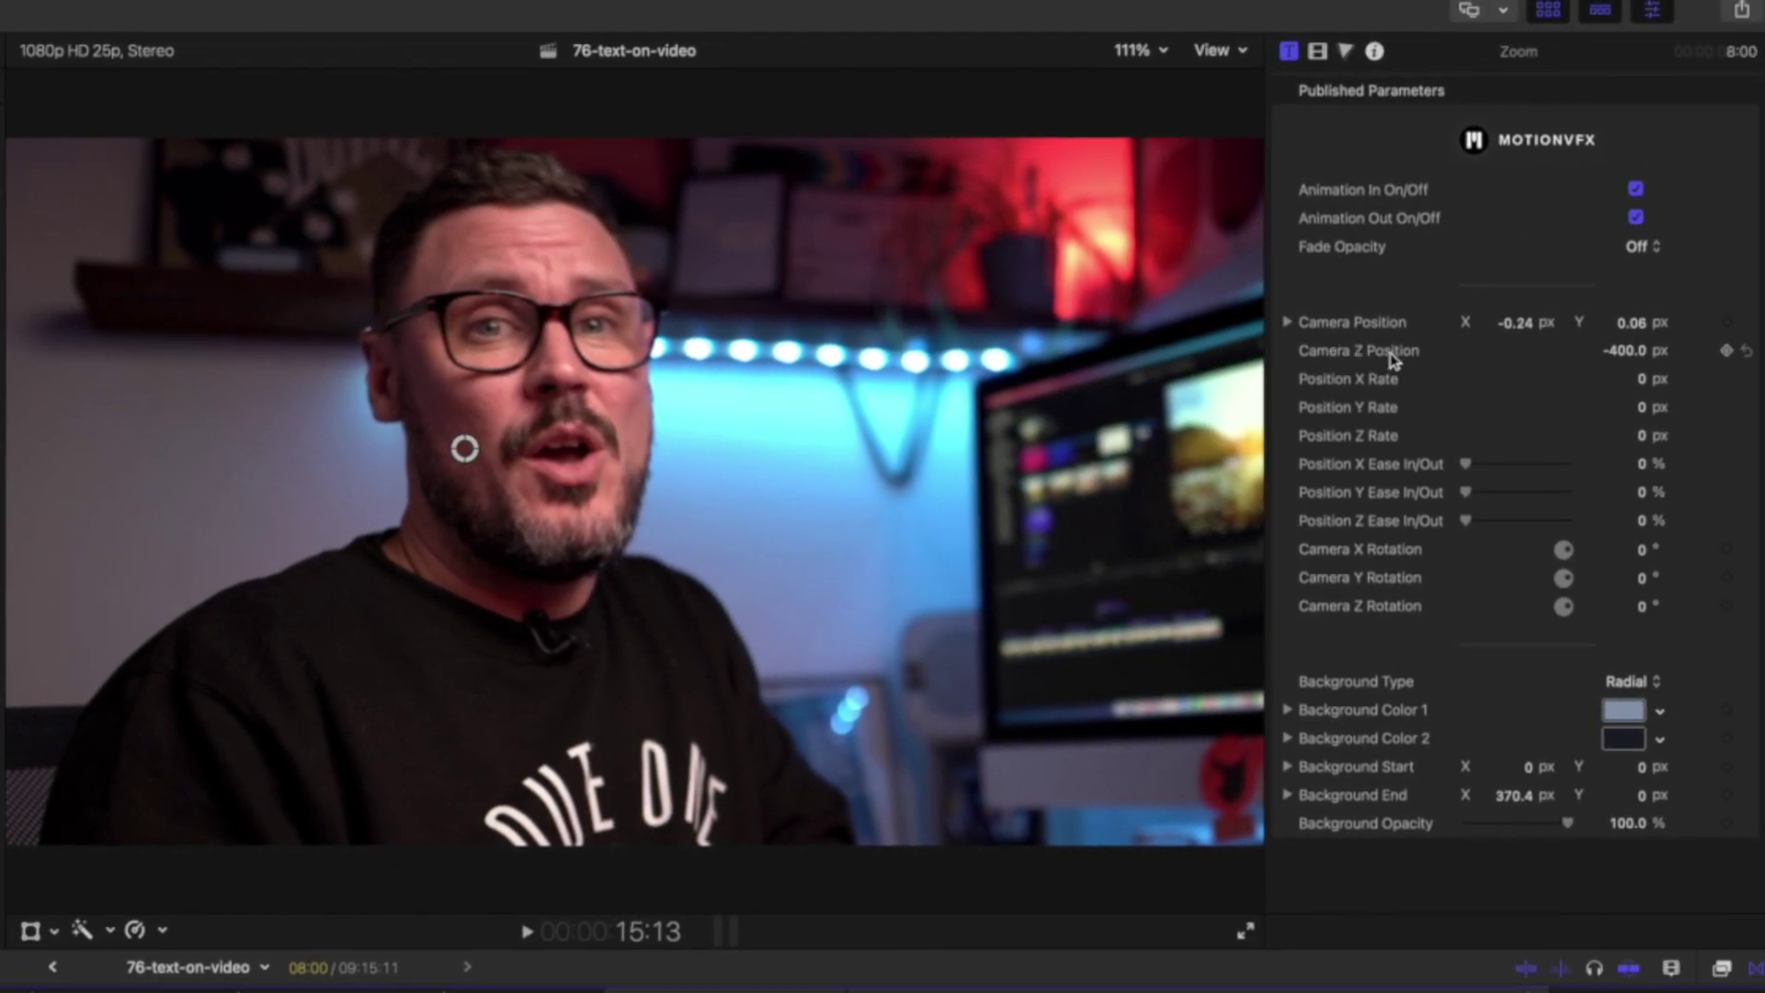
- Set the Zoom title's Camera Z Position to -330 px and its Position Z Ease In/Out to 100%, playing back the zoom
{"action": "left_click_drag", "start_coordinate": [1628, 364], "coordinate": [1665, 363]}
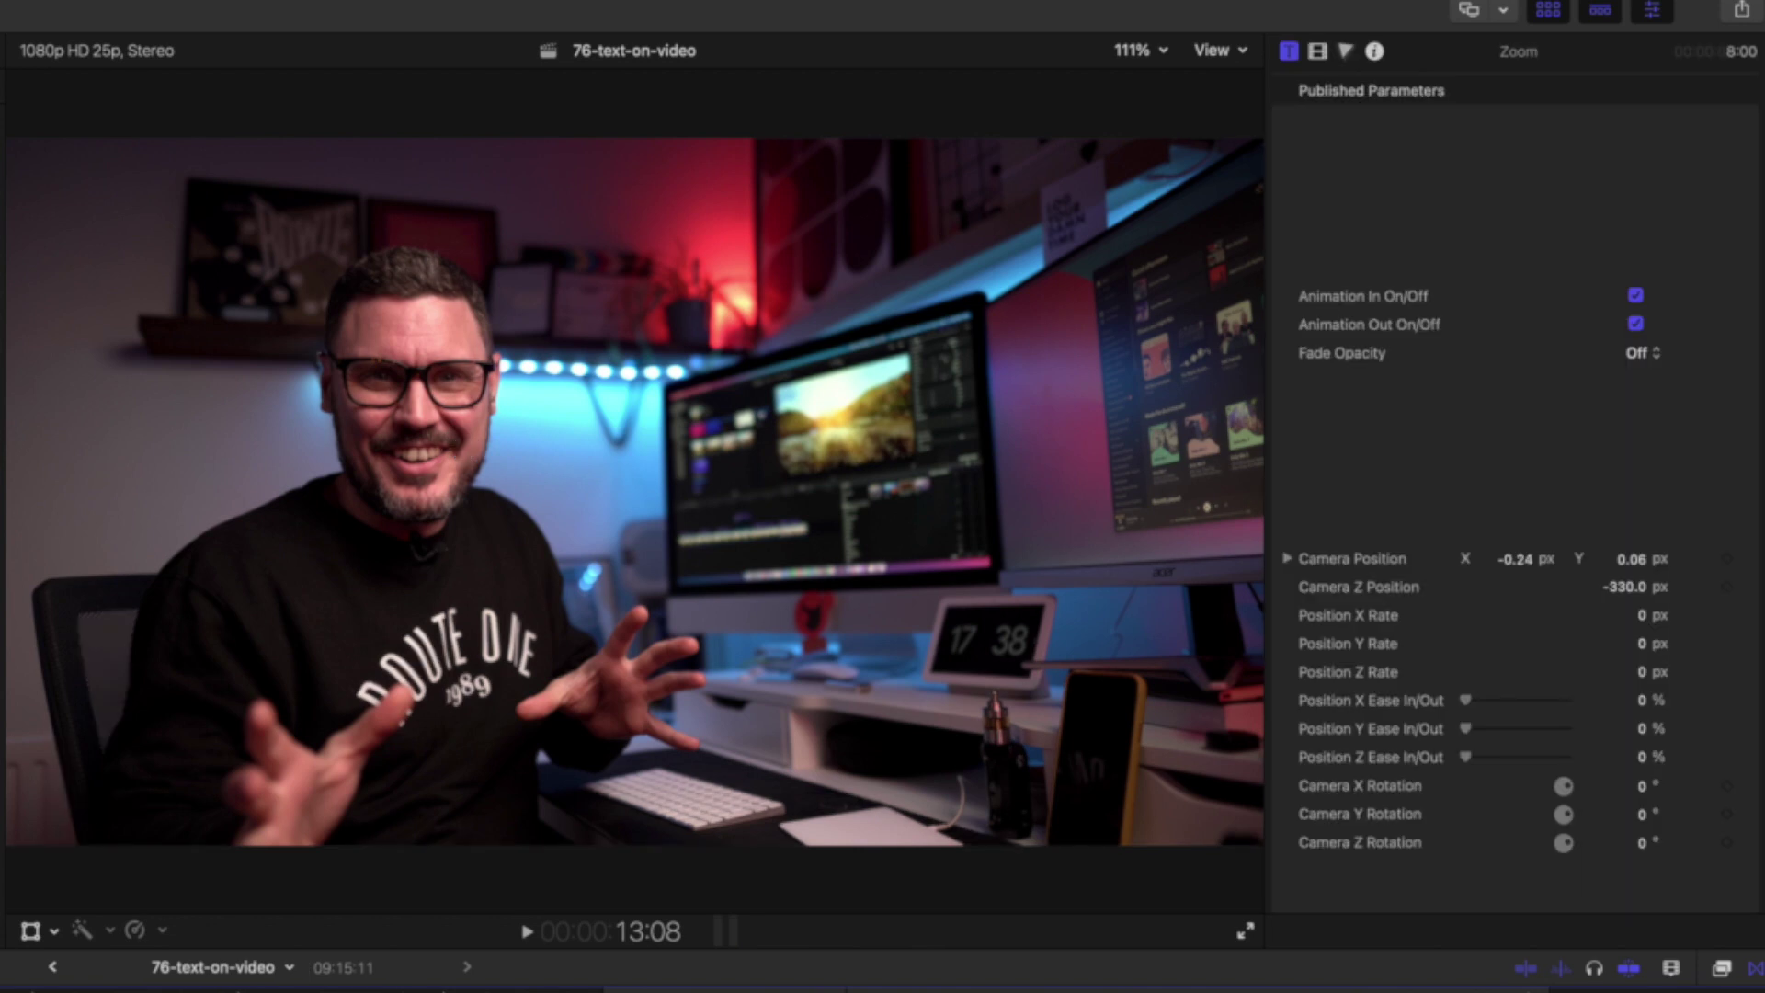
{"action": "key", "text": "space"}
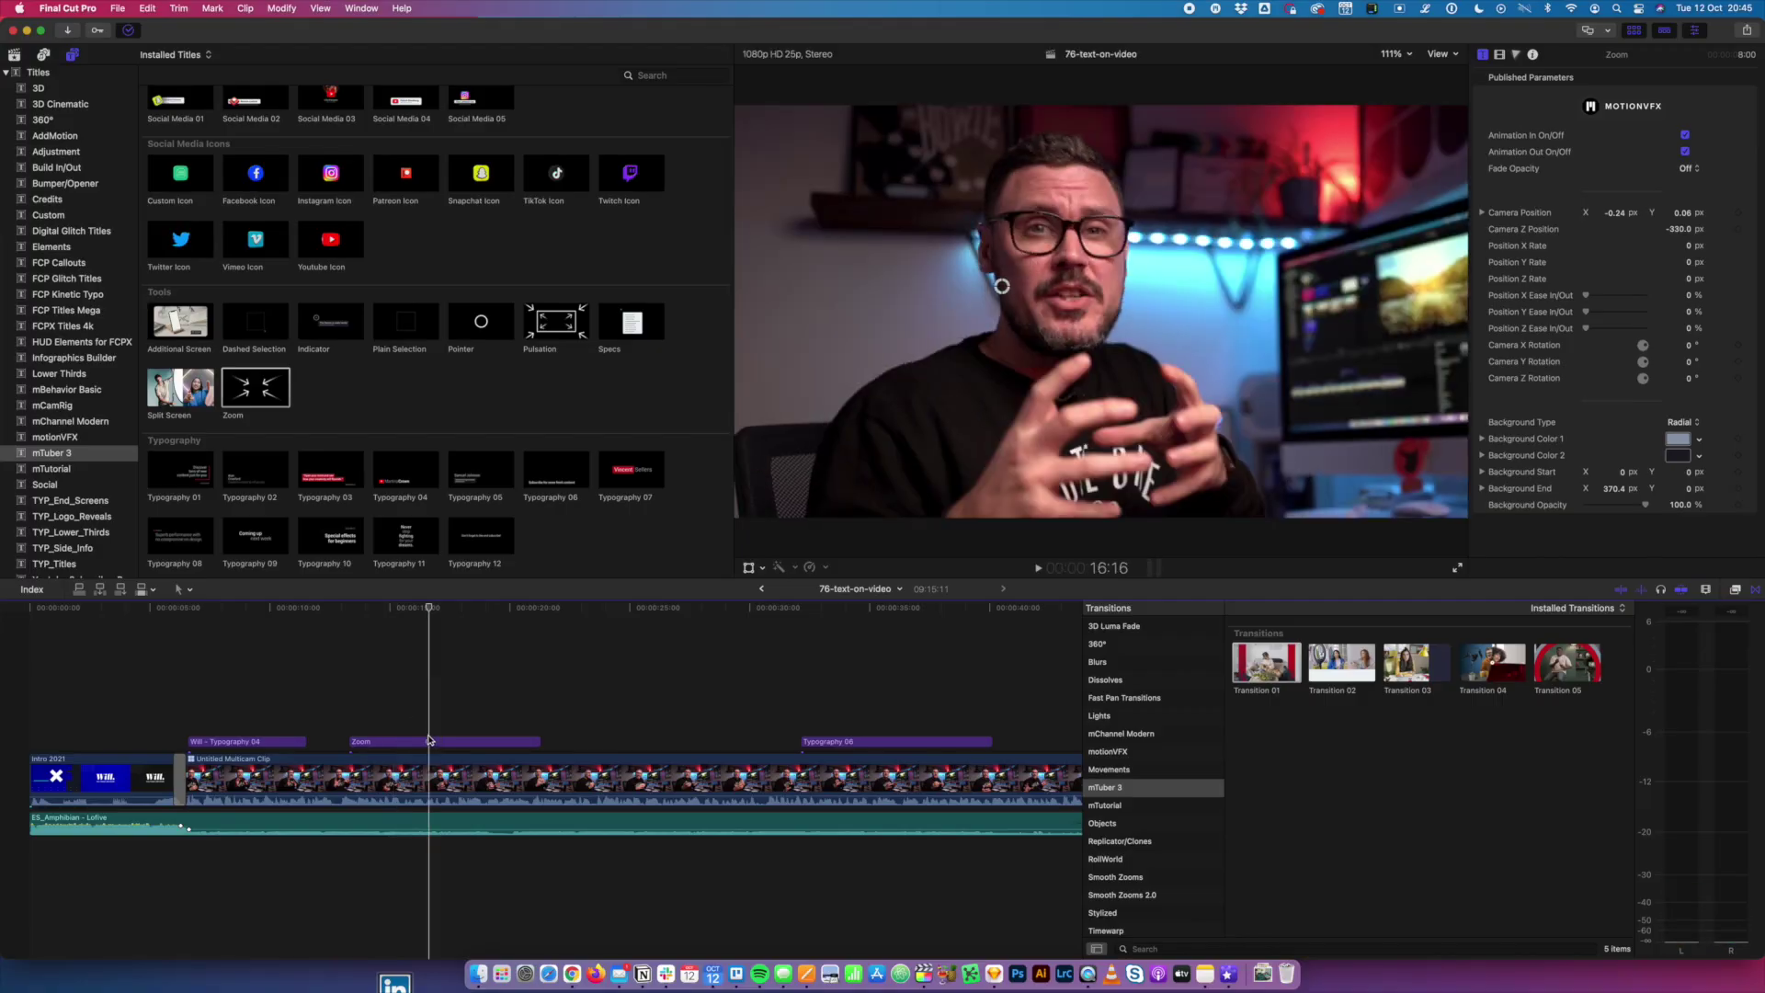
{"action": "left_click", "coordinate": [429, 740]}
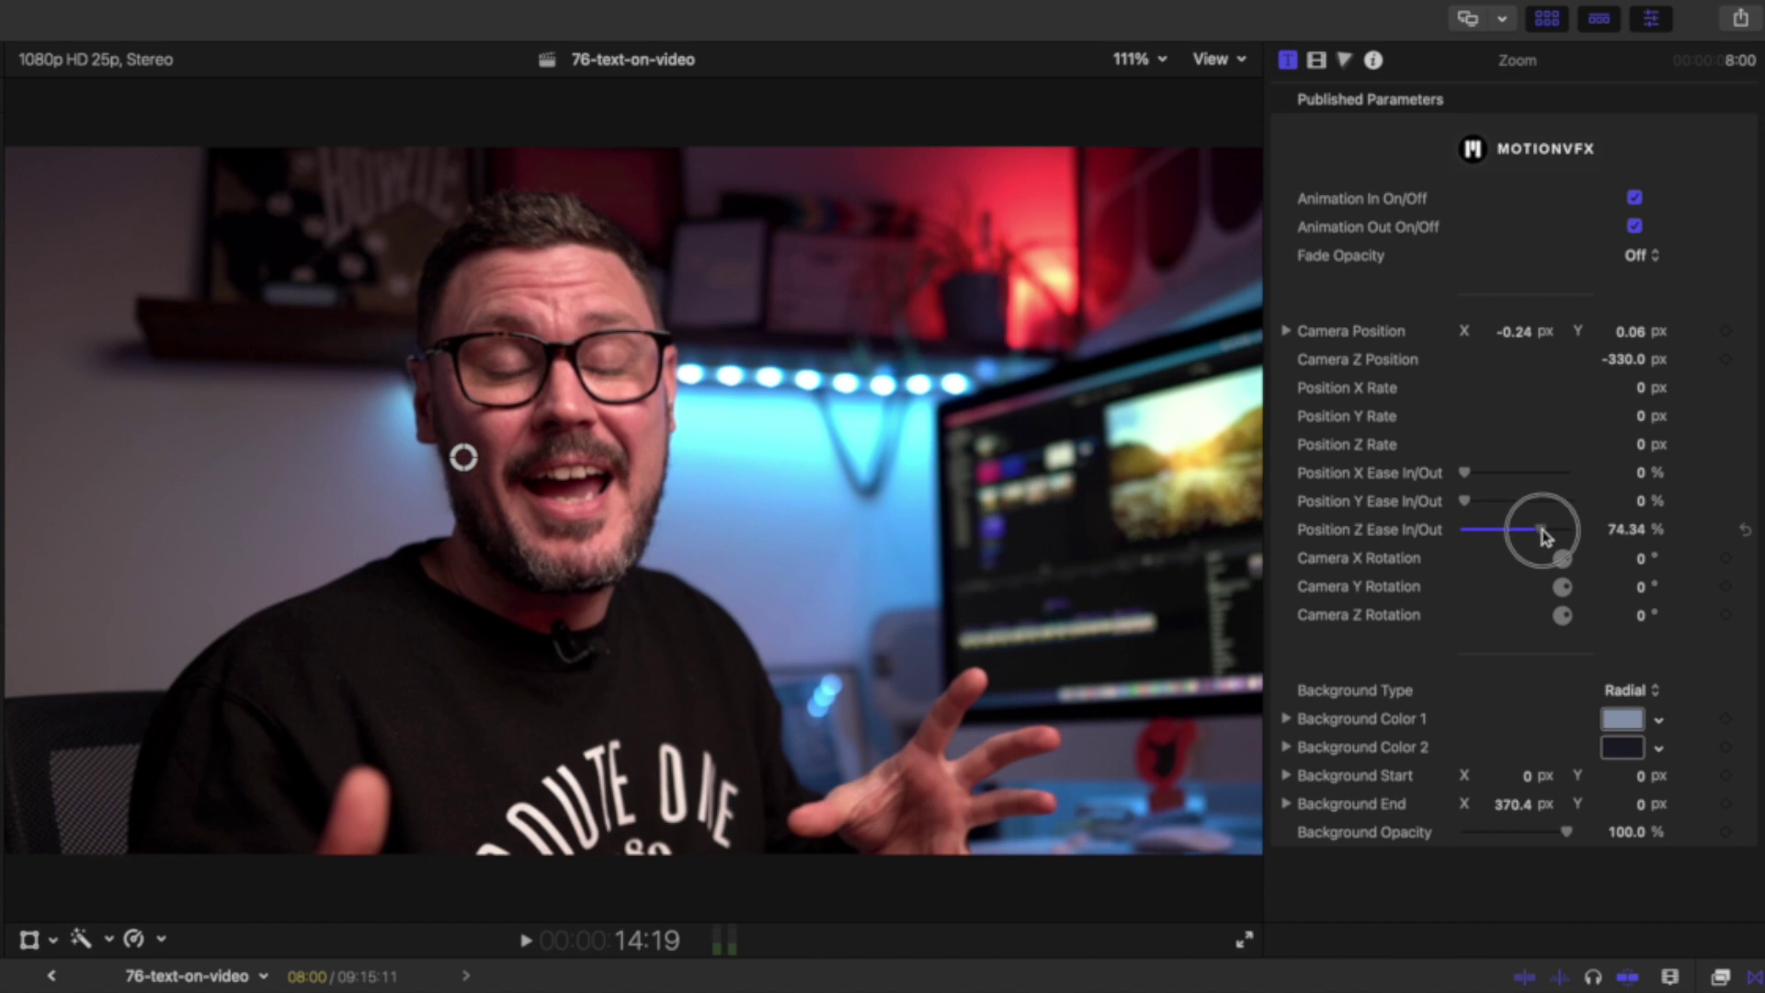
{"action": "key", "text": "space"}
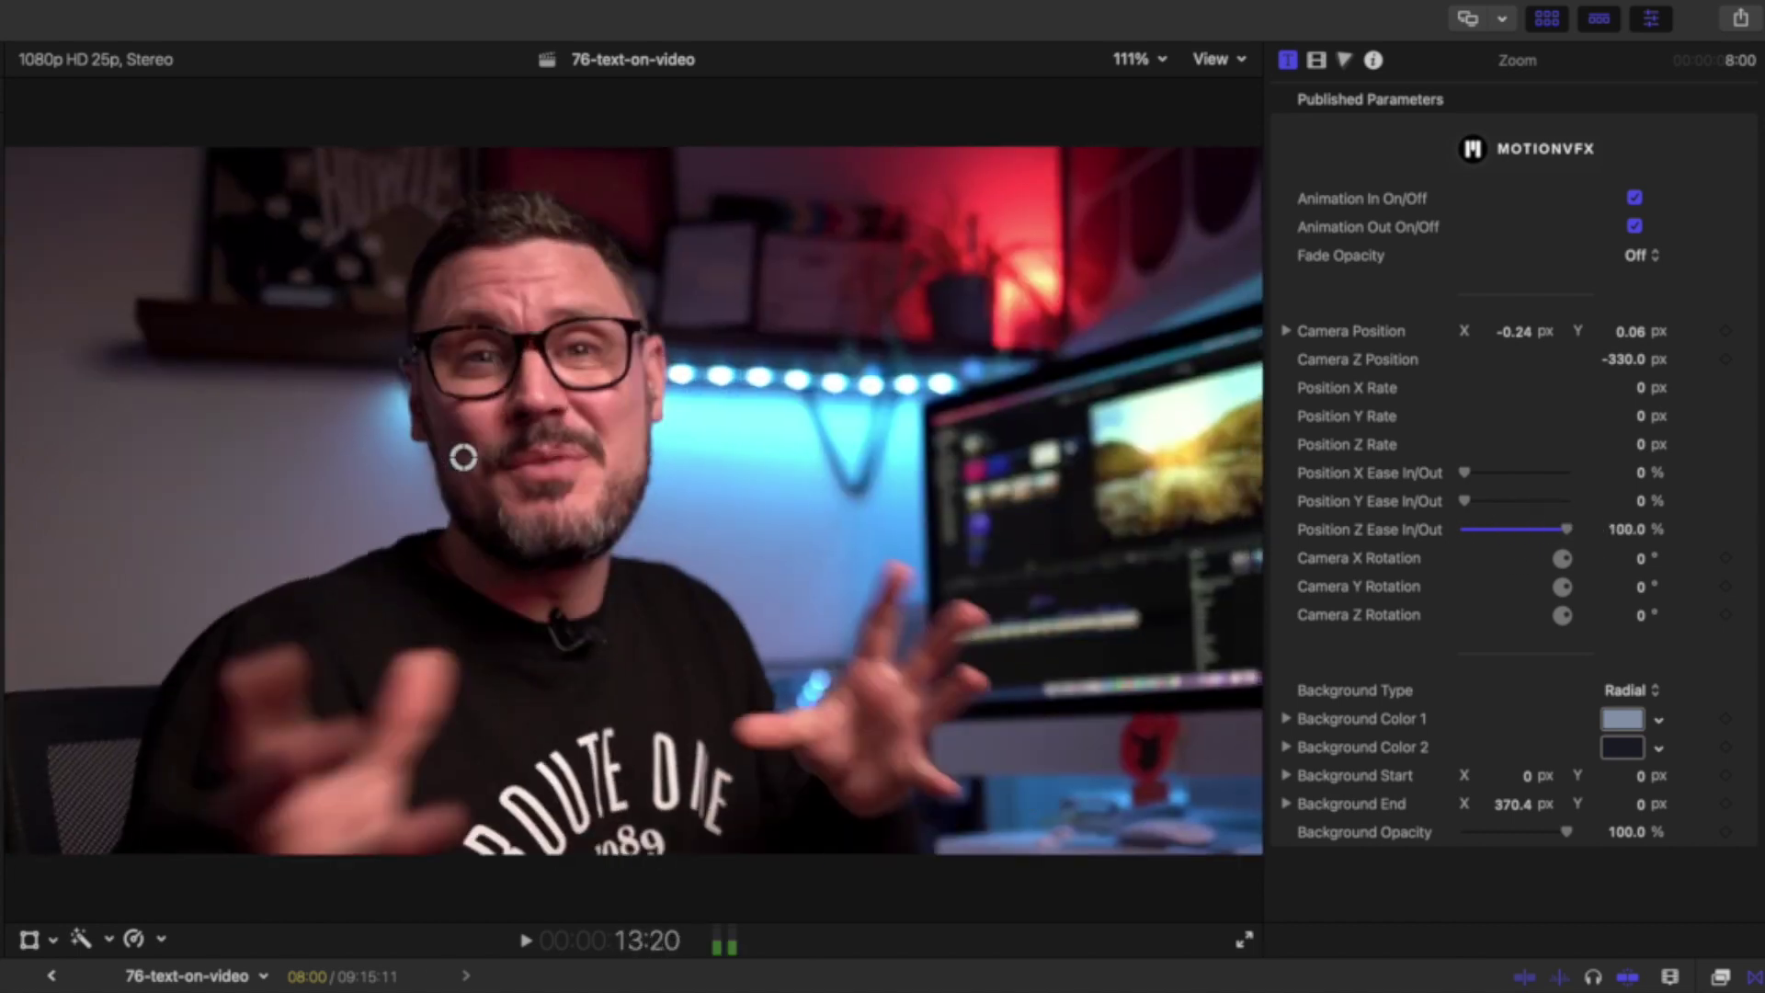
- Add the mTuber 3 Corner Screen 03 title above the multicam clip at about 23 seconds and park the playhead inside it
{"action": "key", "text": "space"}
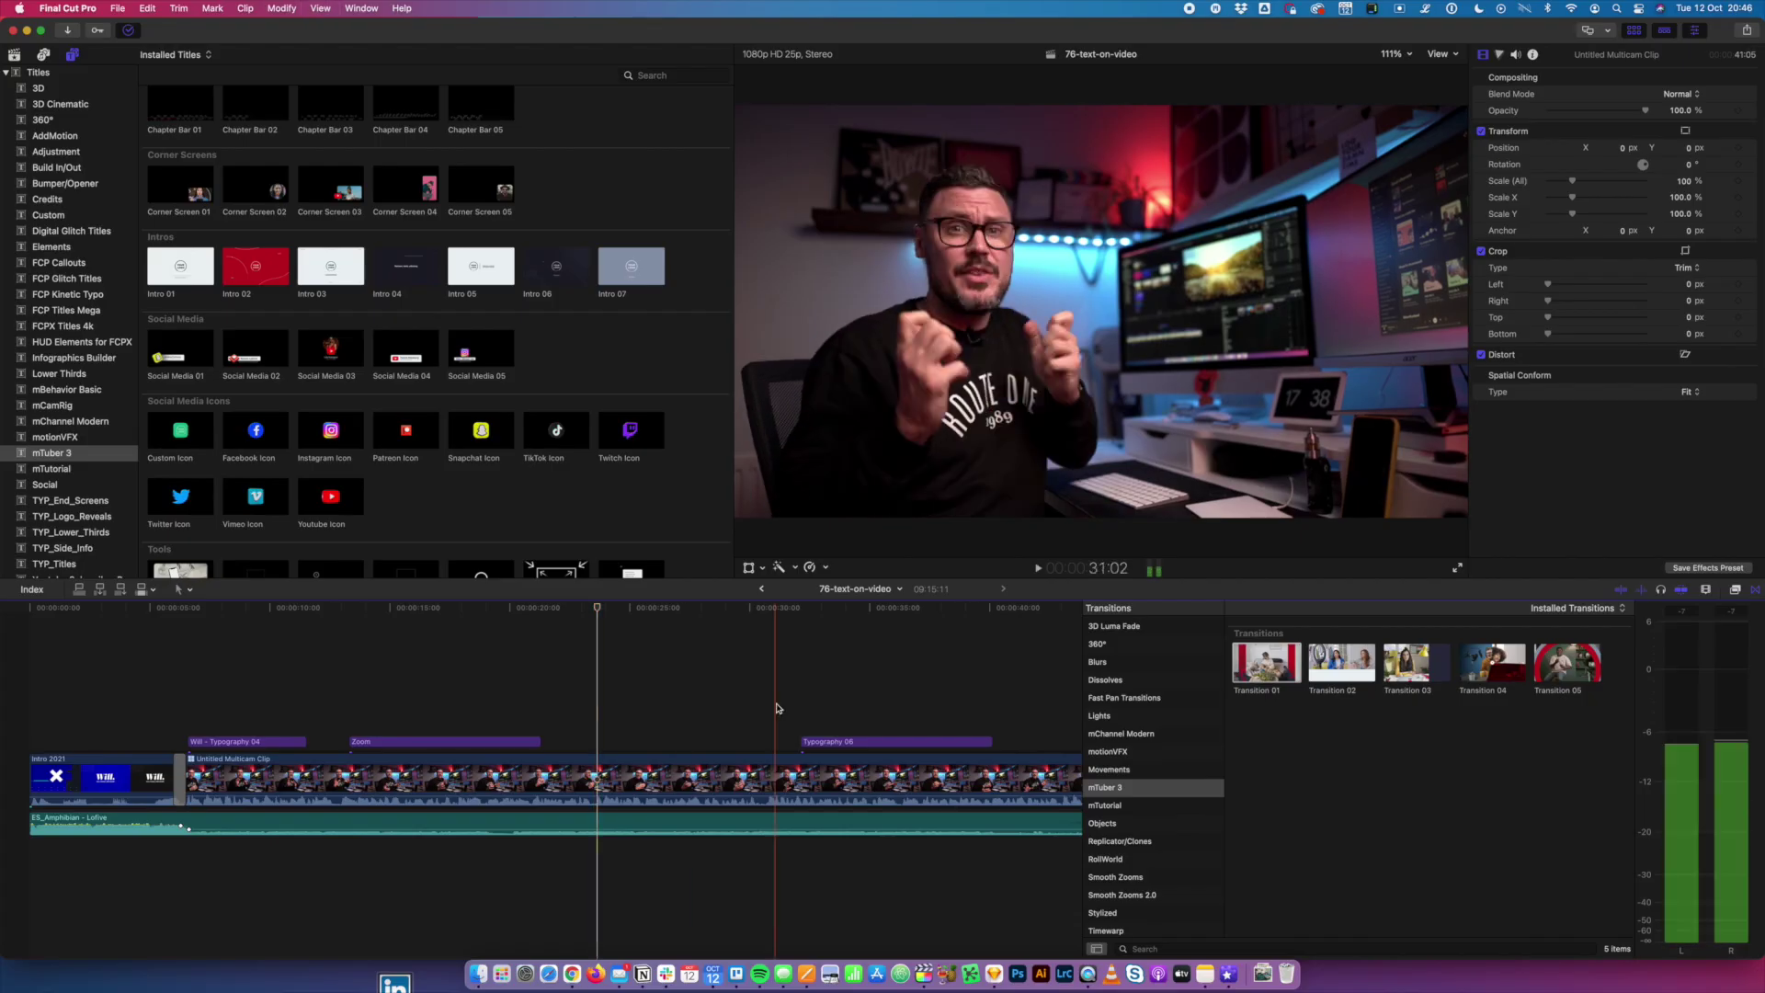
{"action": "left_click", "coordinate": [319, 180]}
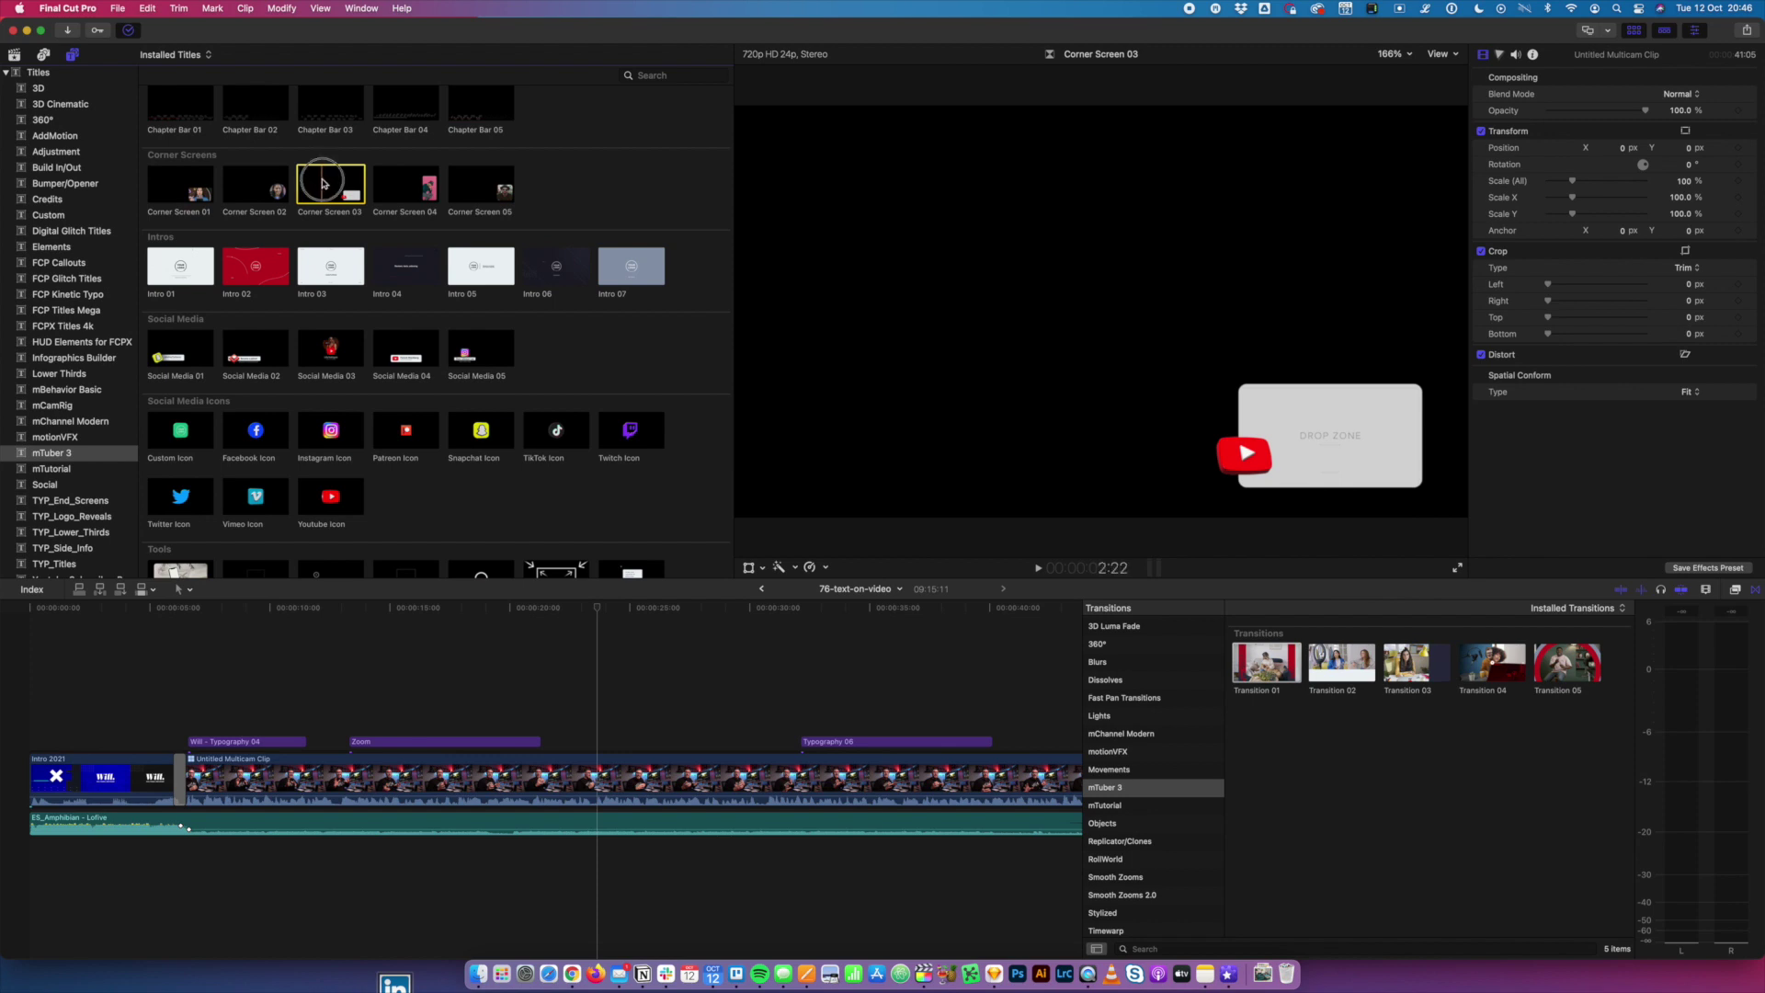
{"action": "left_click_drag", "start_coordinate": [321, 182], "coordinate": [366, 236]}
{"action": "left_click_drag", "start_coordinate": [622, 600], "coordinate": [576, 726]}
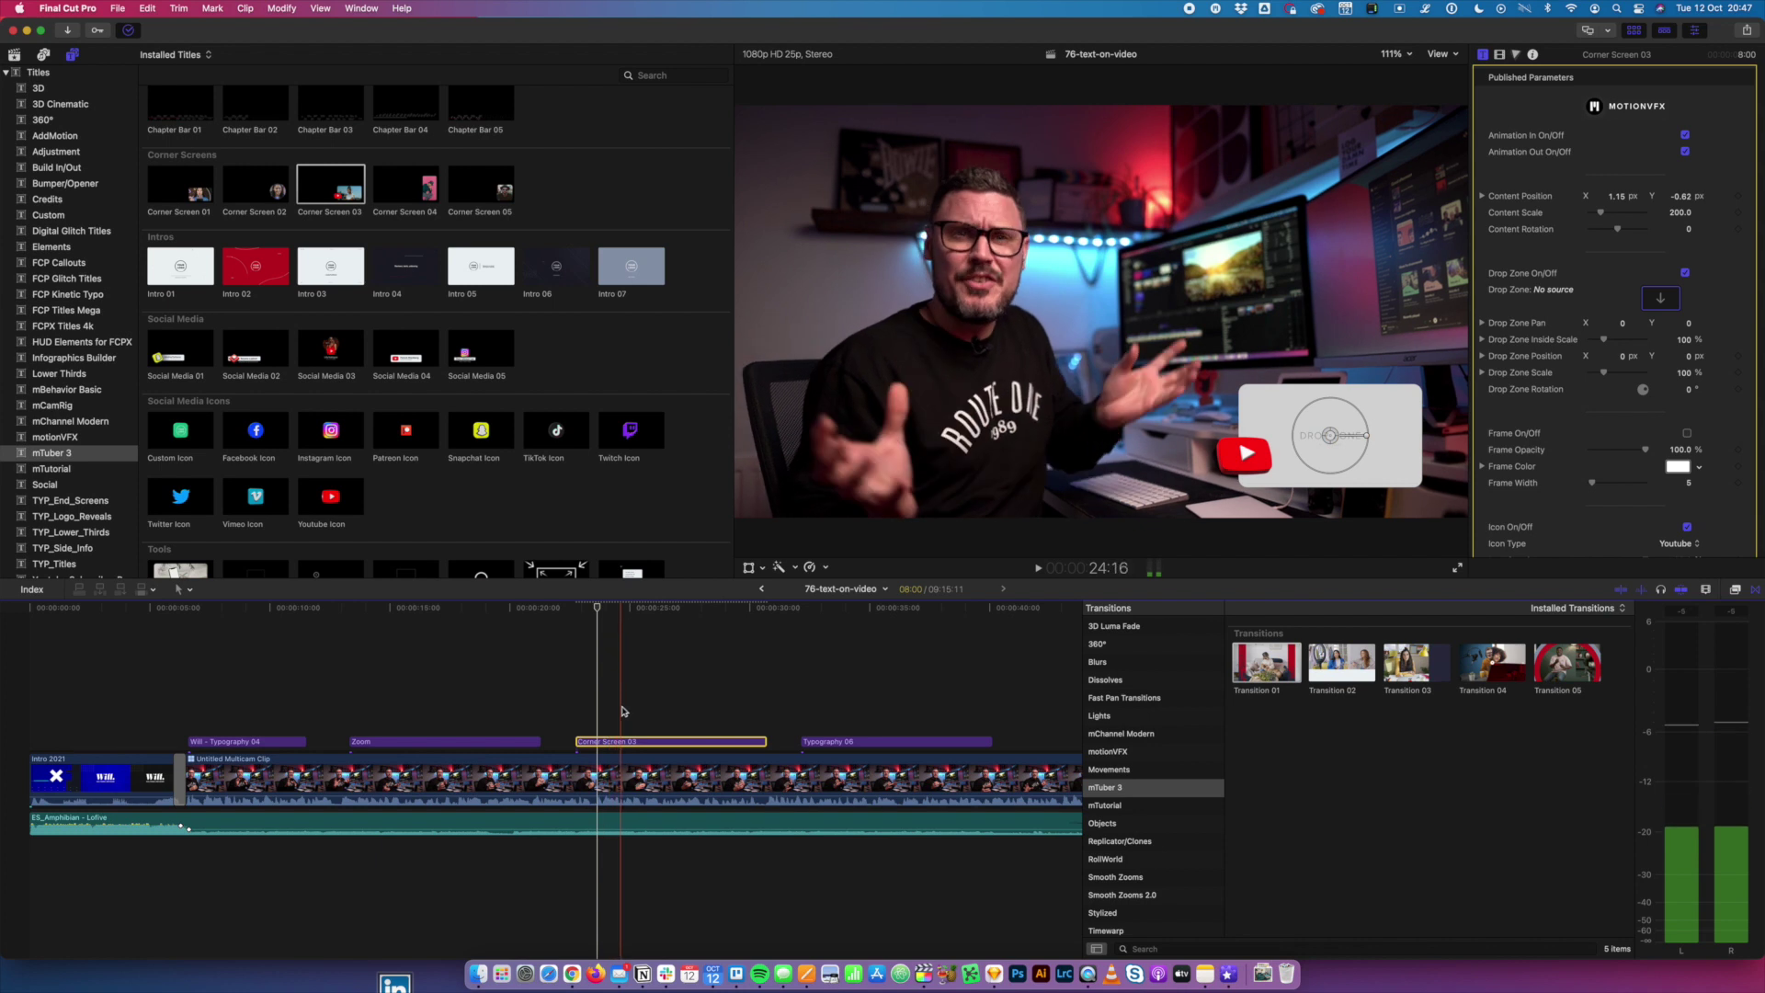
{"action": "left_click", "coordinate": [649, 713]}
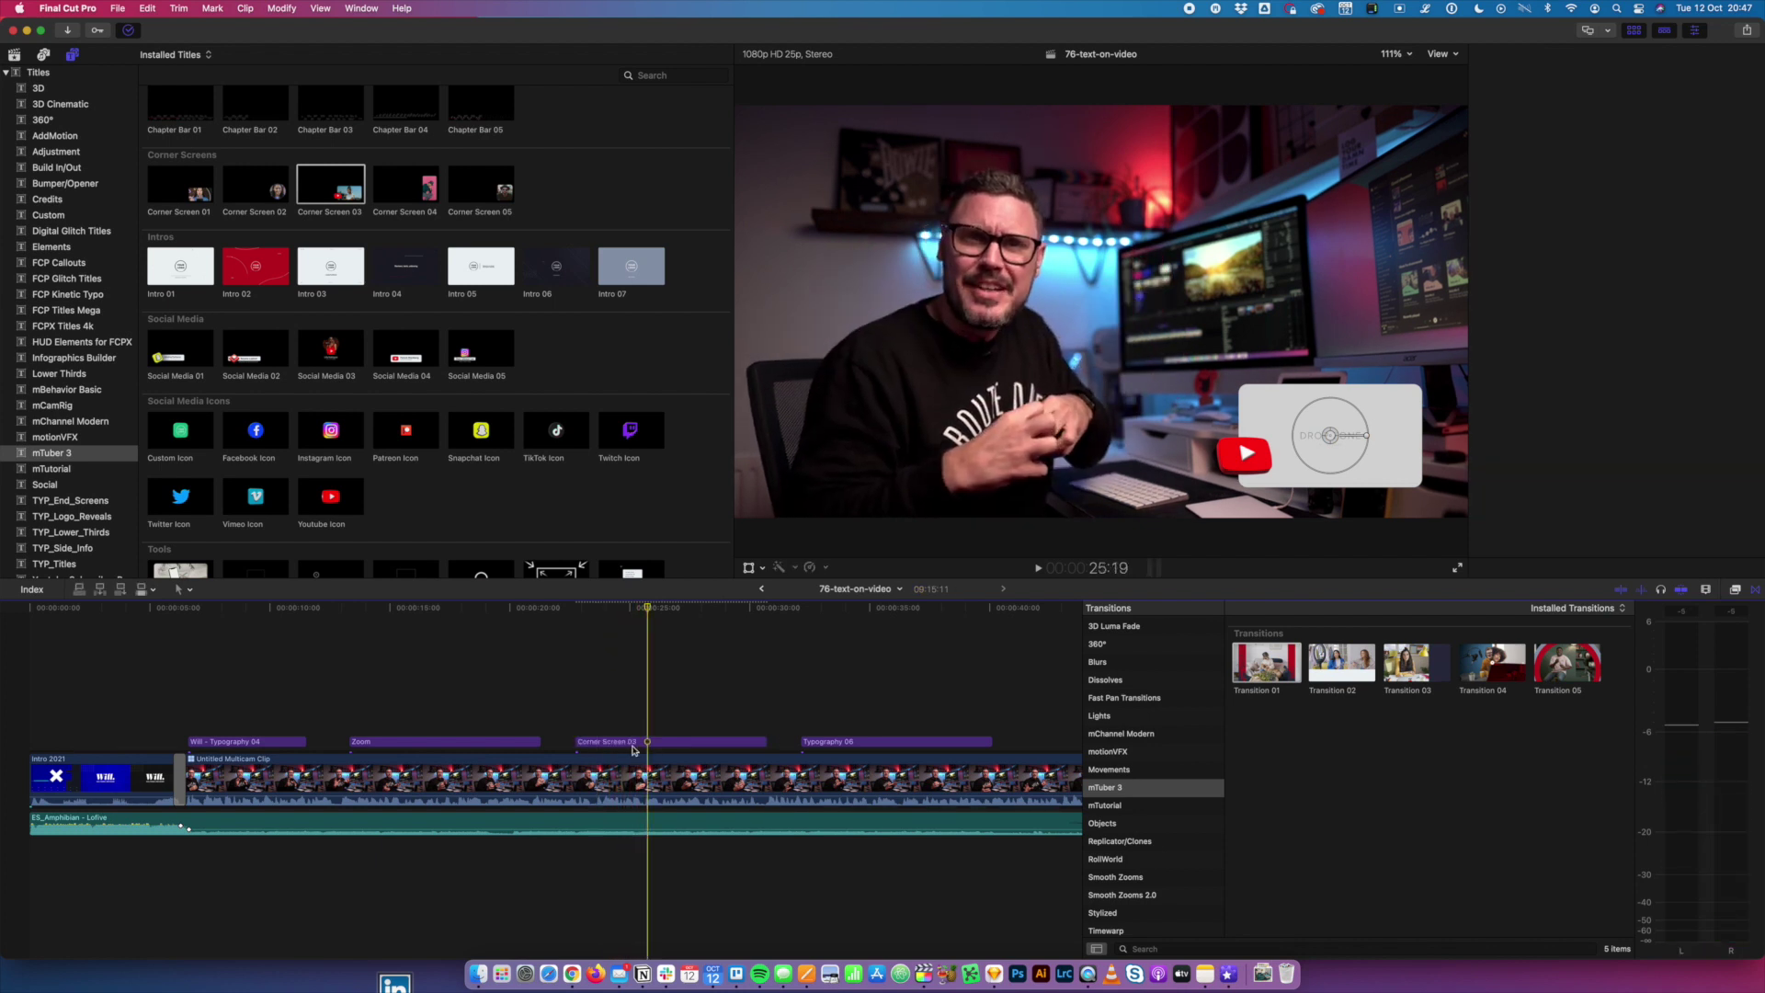
- Fill the Corner Screen 03 title's Drop Zone with the camera-on-tripod clip C0020 from the footage event and apply it
{"action": "left_click", "coordinate": [627, 741]}
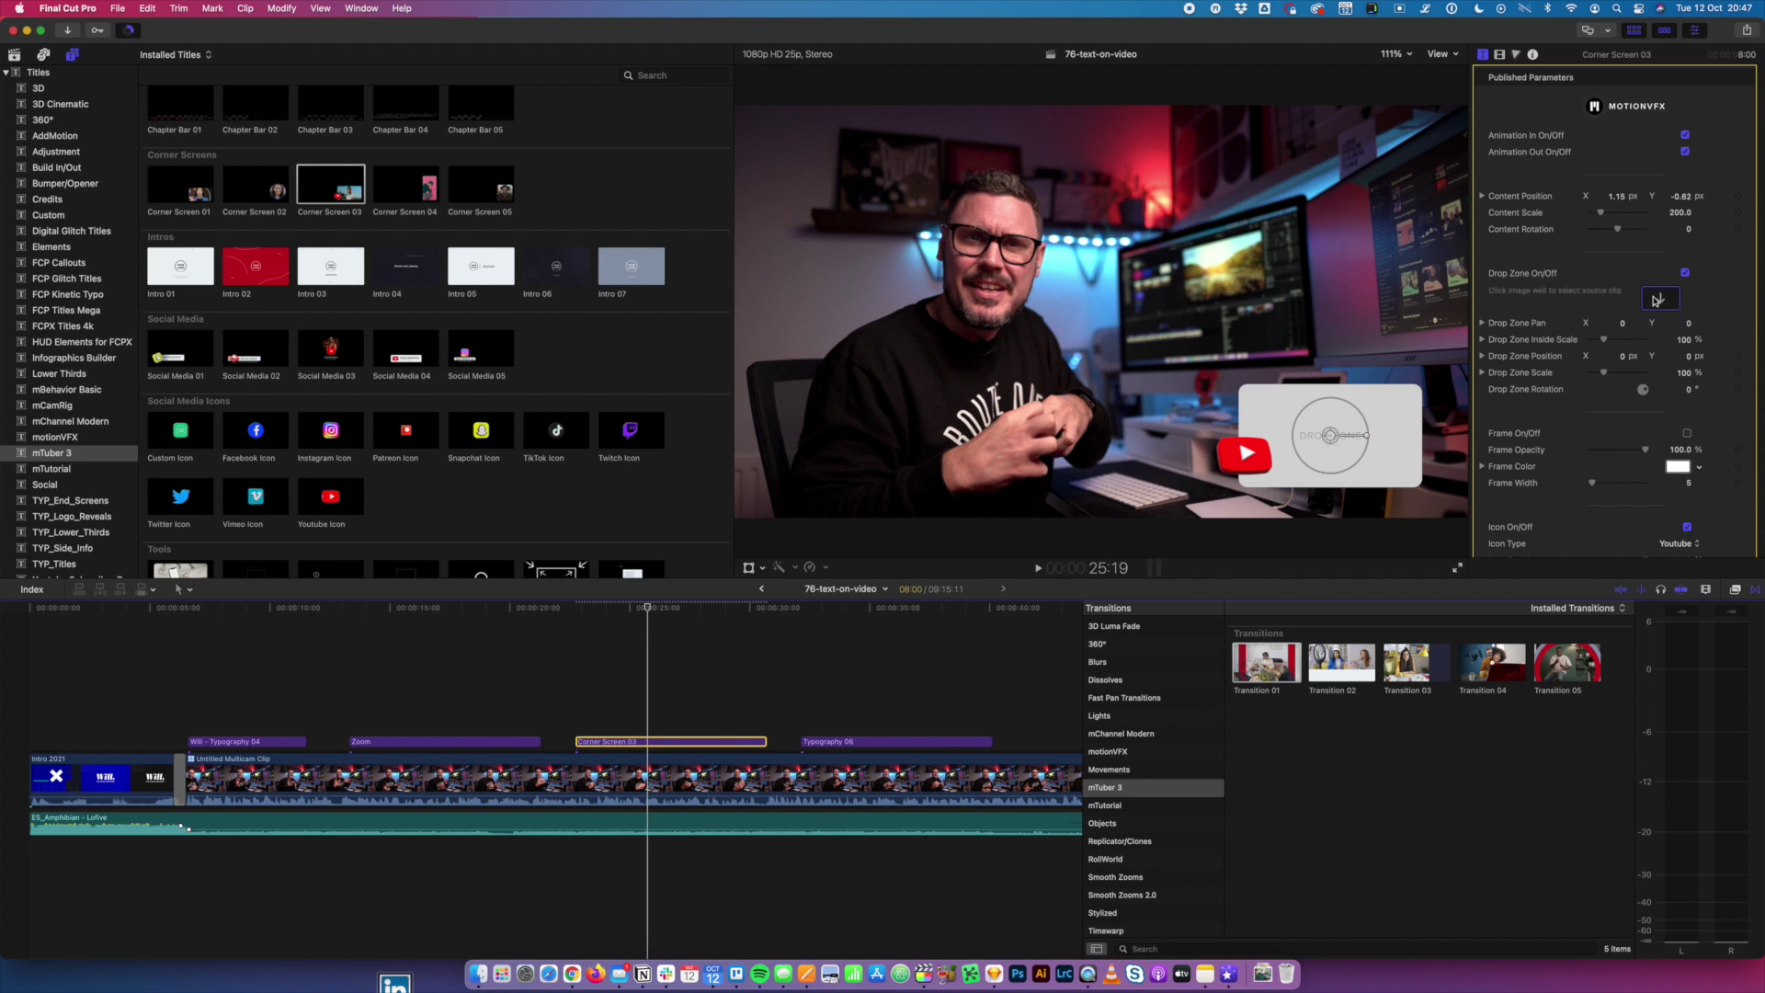
{"action": "left_click", "coordinate": [1661, 299]}
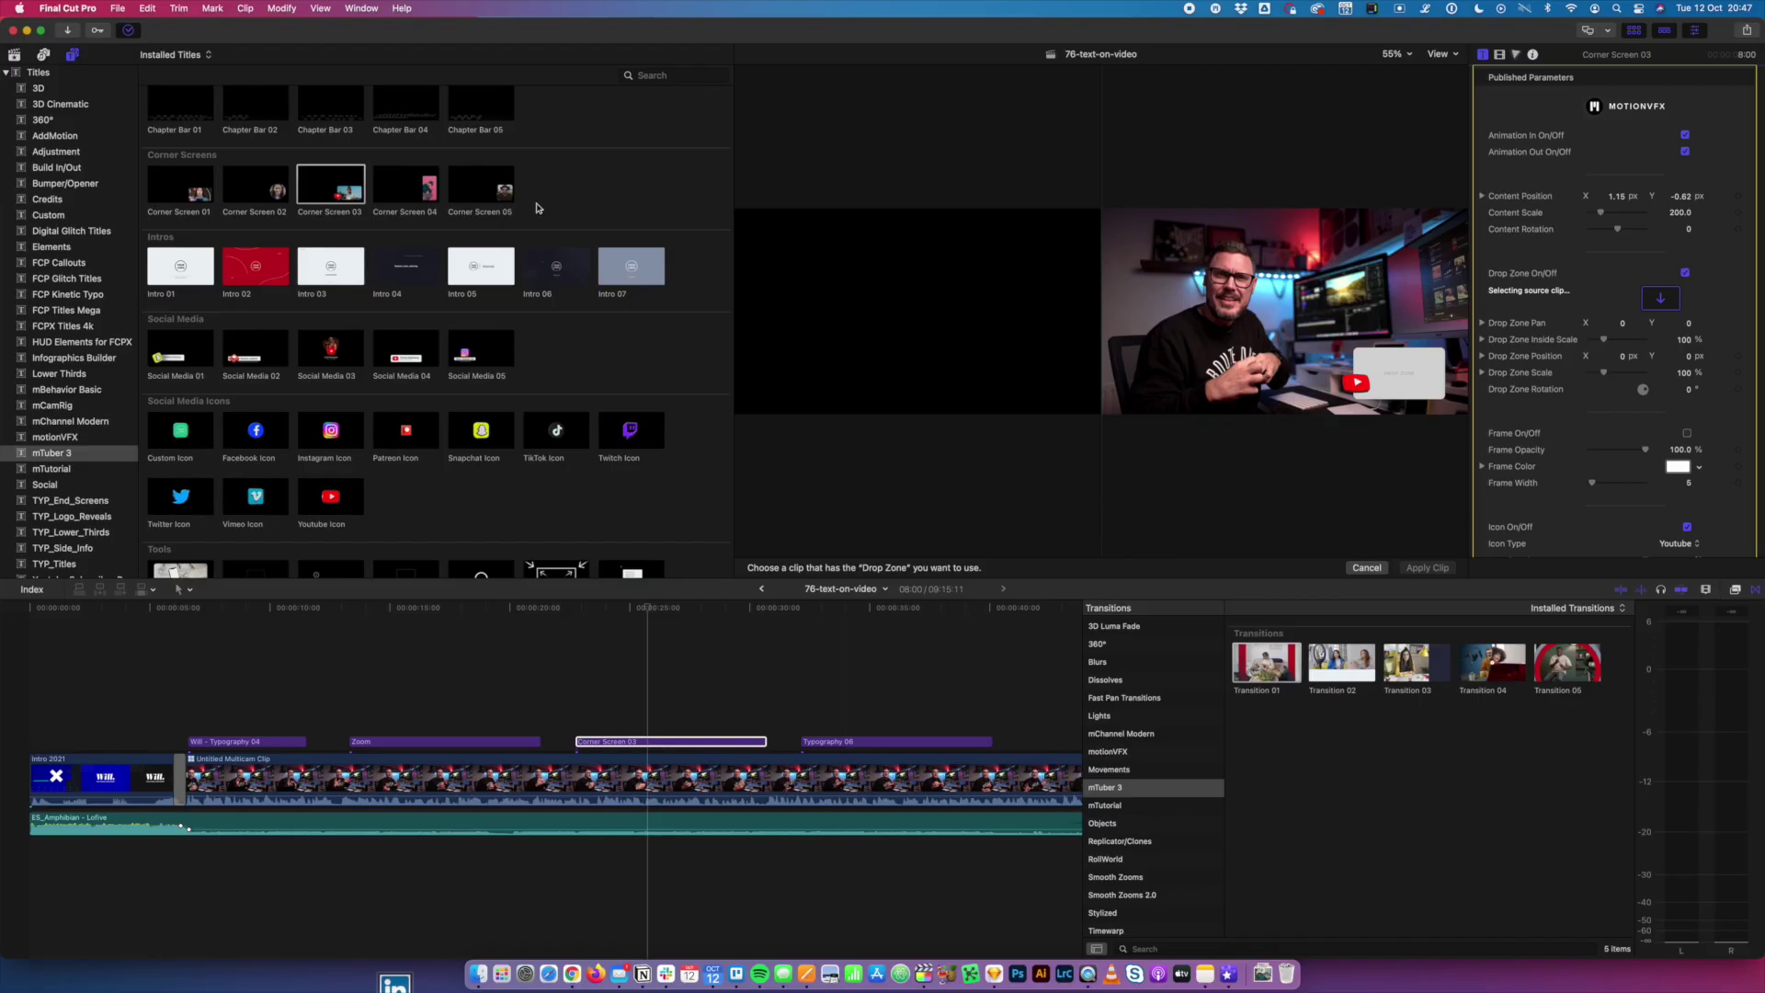
{"action": "left_click", "coordinate": [14, 56]}
{"action": "scroll", "coordinate": [384, 393], "scroll_direction": "down", "scroll_amount": 15}
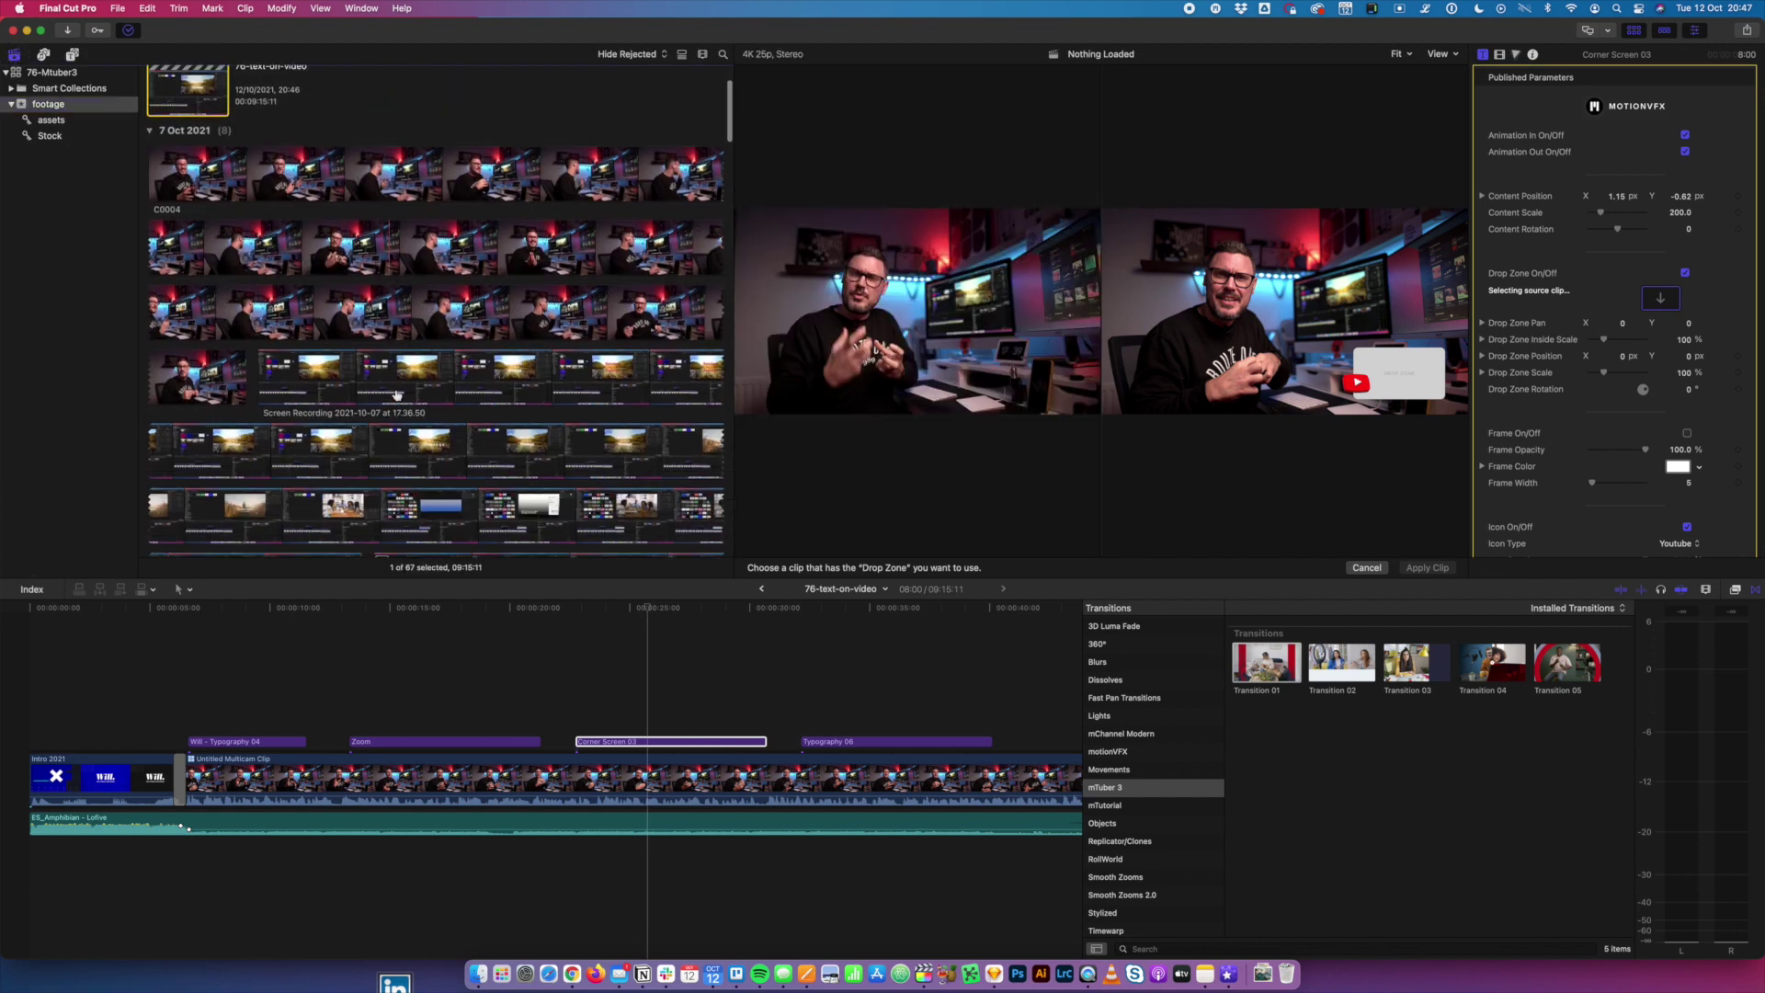
{"action": "scroll", "coordinate": [396, 395], "scroll_direction": "down", "scroll_amount": 15}
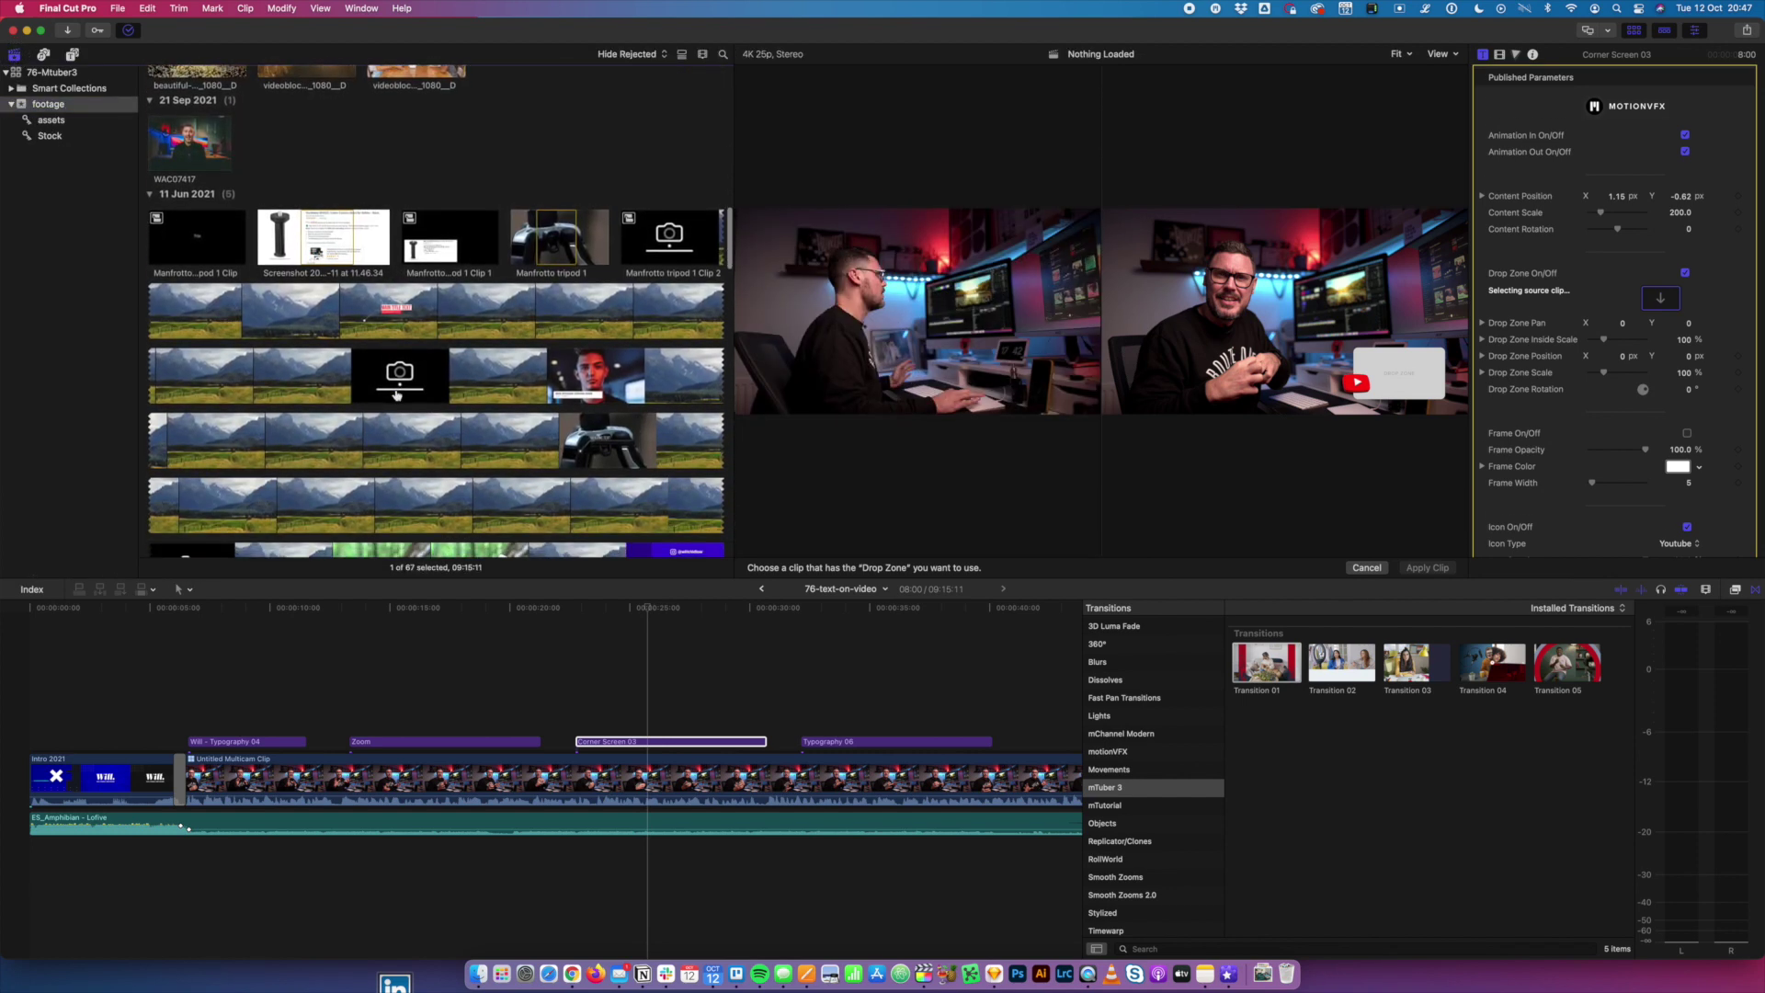
{"action": "scroll", "coordinate": [396, 395], "scroll_direction": "down", "scroll_amount": 2}
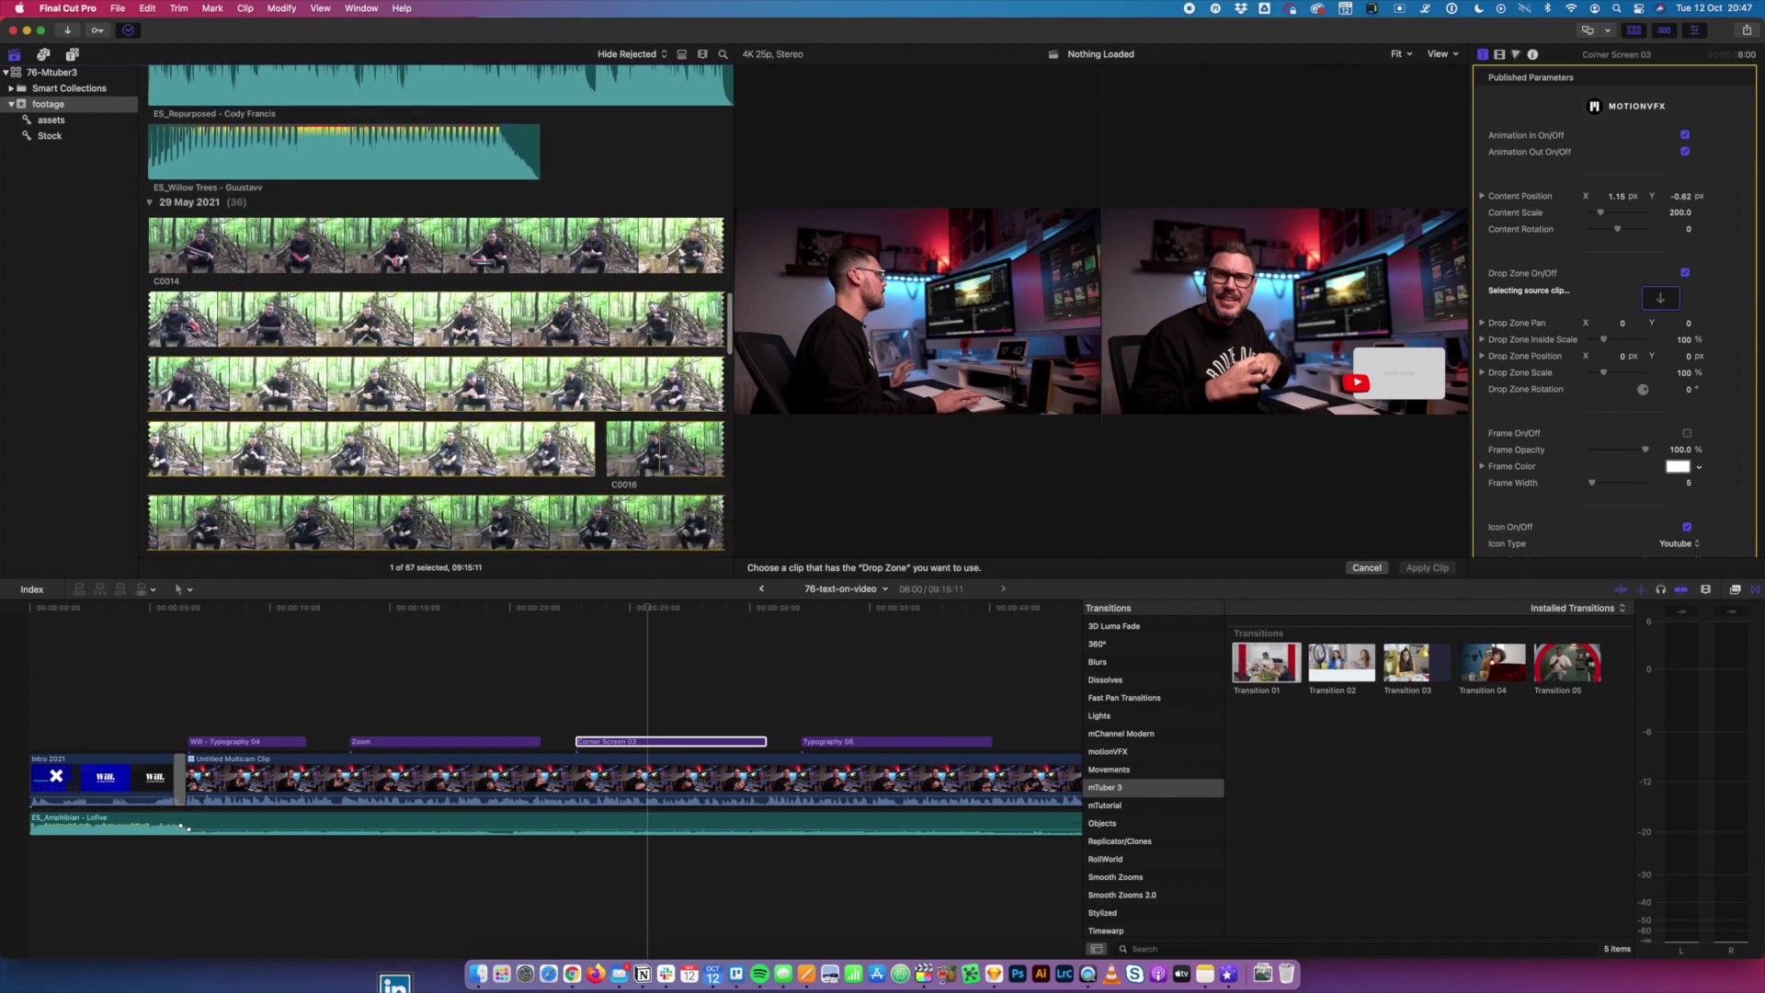
{"action": "scroll", "coordinate": [528, 310], "scroll_direction": "down", "scroll_amount": 15}
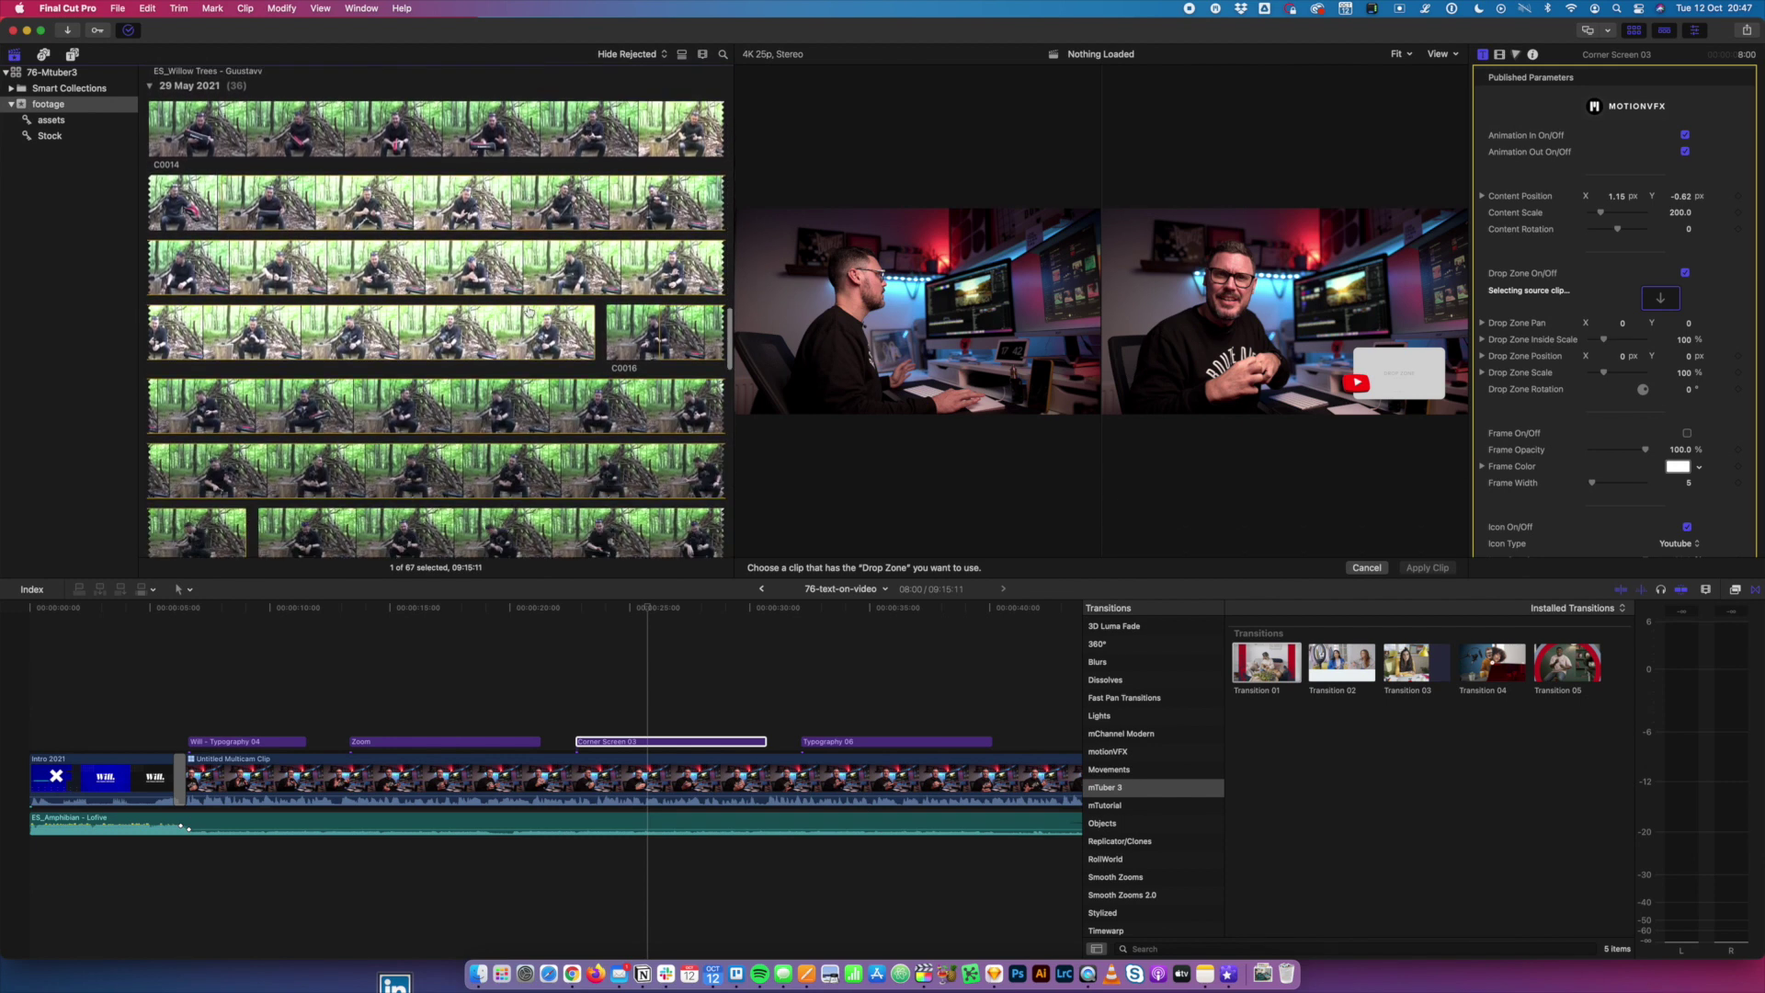
{"action": "scroll", "coordinate": [529, 311], "scroll_direction": "down", "scroll_amount": 5}
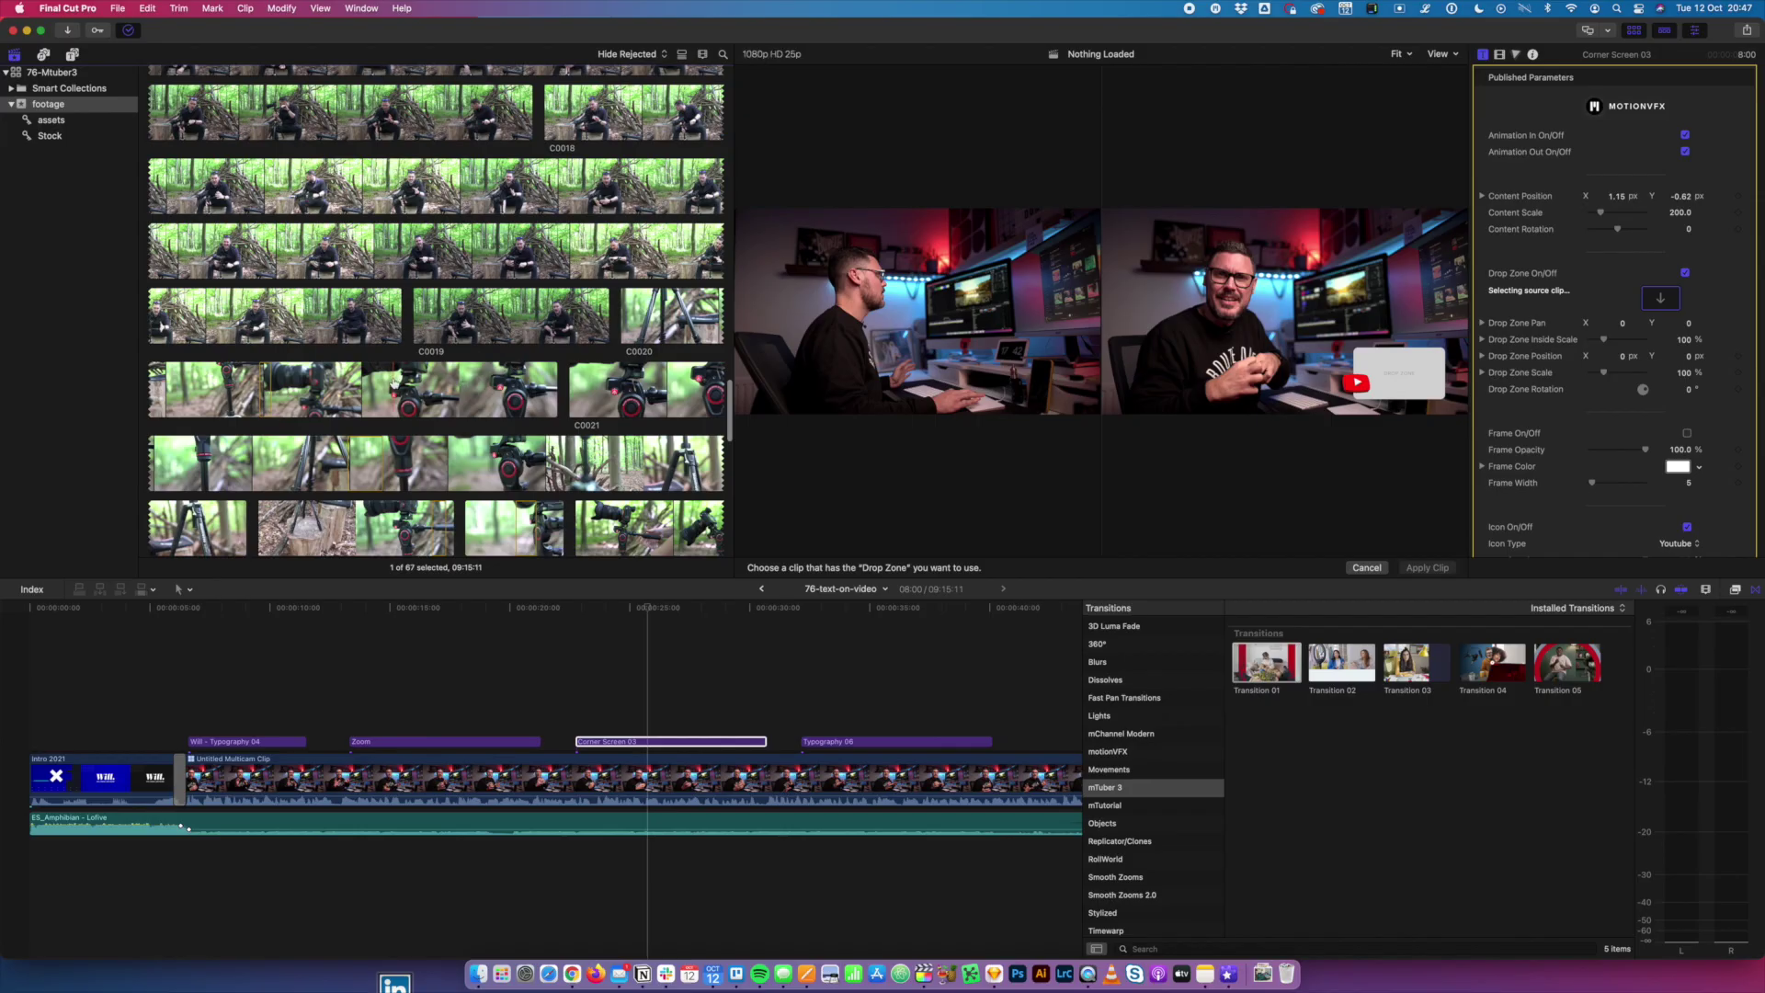
{"action": "left_click", "coordinate": [393, 382]}
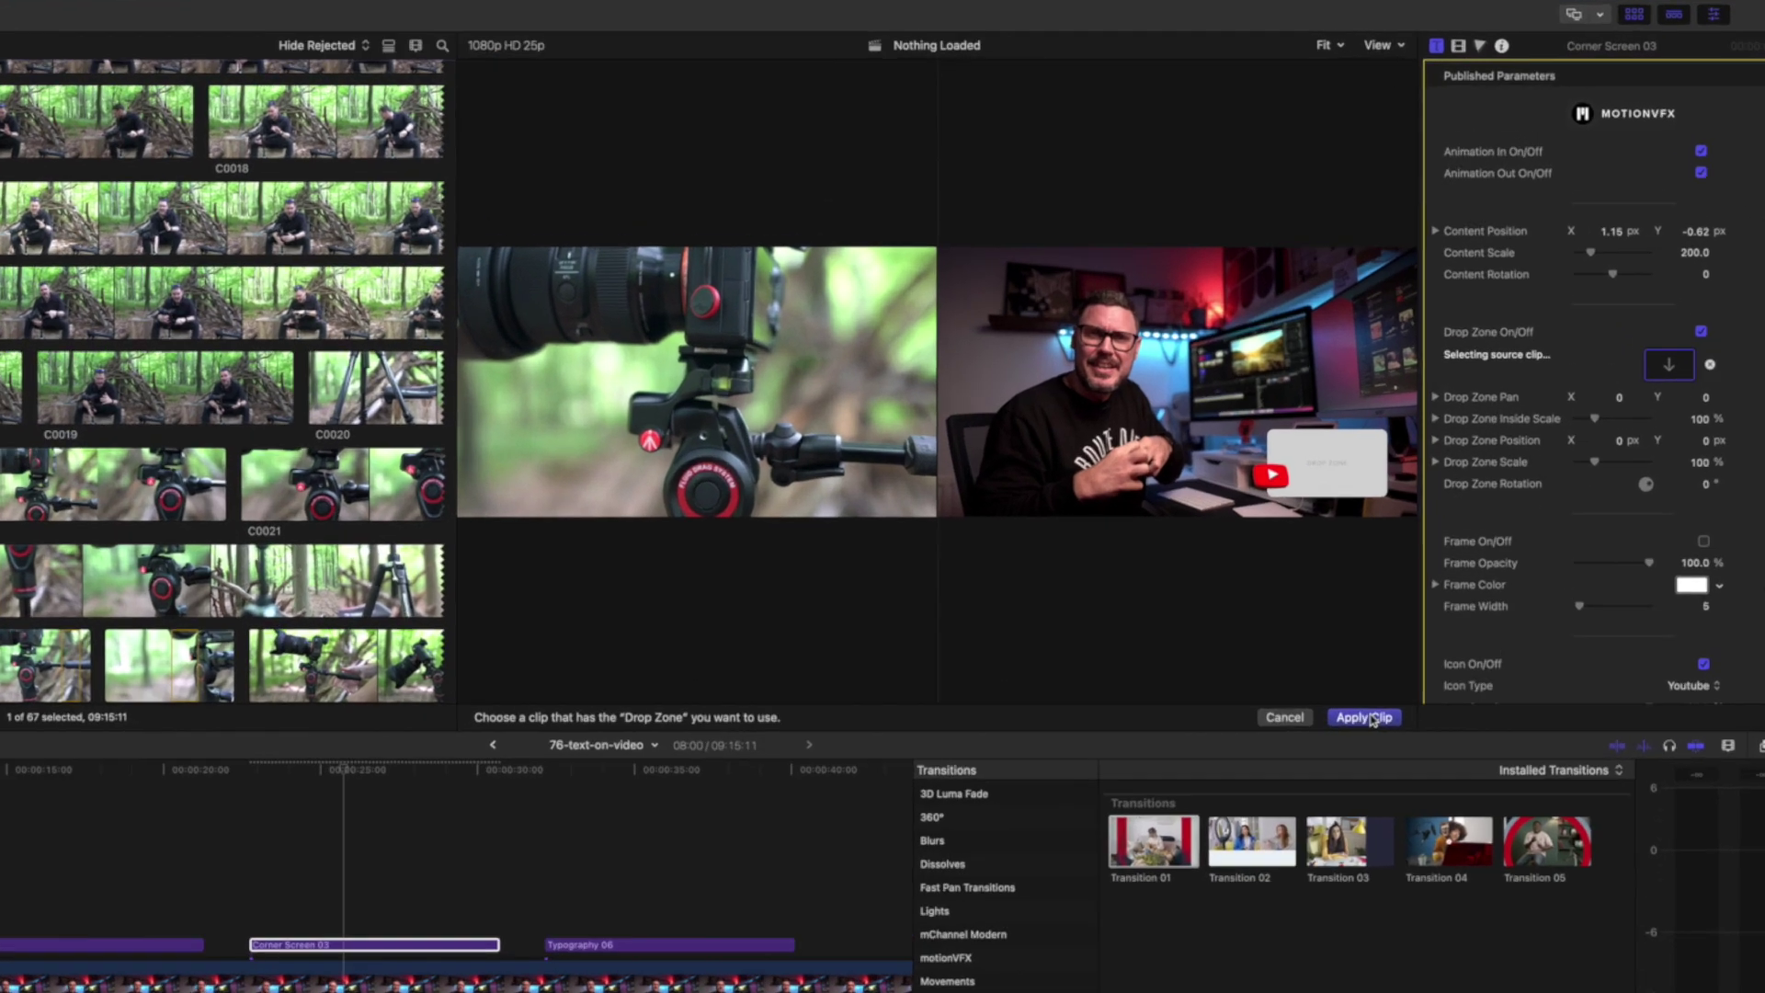
{"action": "left_click", "coordinate": [1428, 567]}
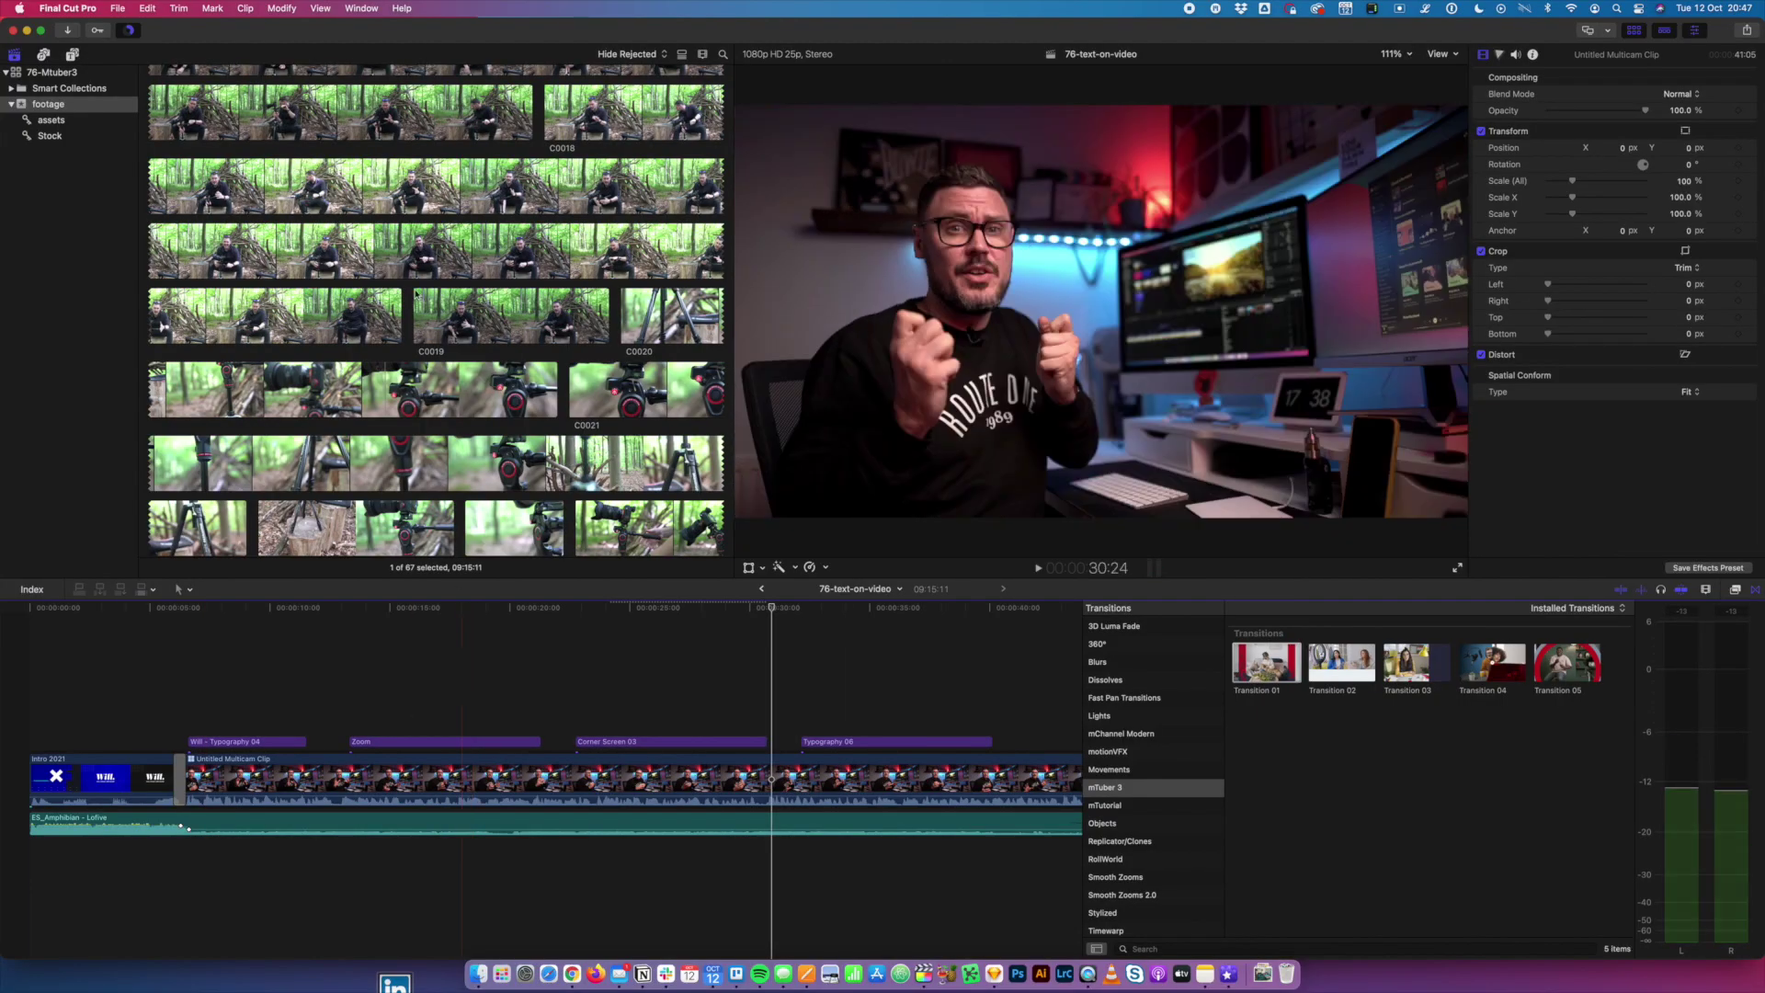
- Add the mTuber 3 Social Media 03 title above the multicam clip at about 1:14 and play back its animation
{"action": "left_click", "coordinate": [74, 56]}
{"action": "scroll", "coordinate": [368, 322], "scroll_direction": "down", "scroll_amount": 3}
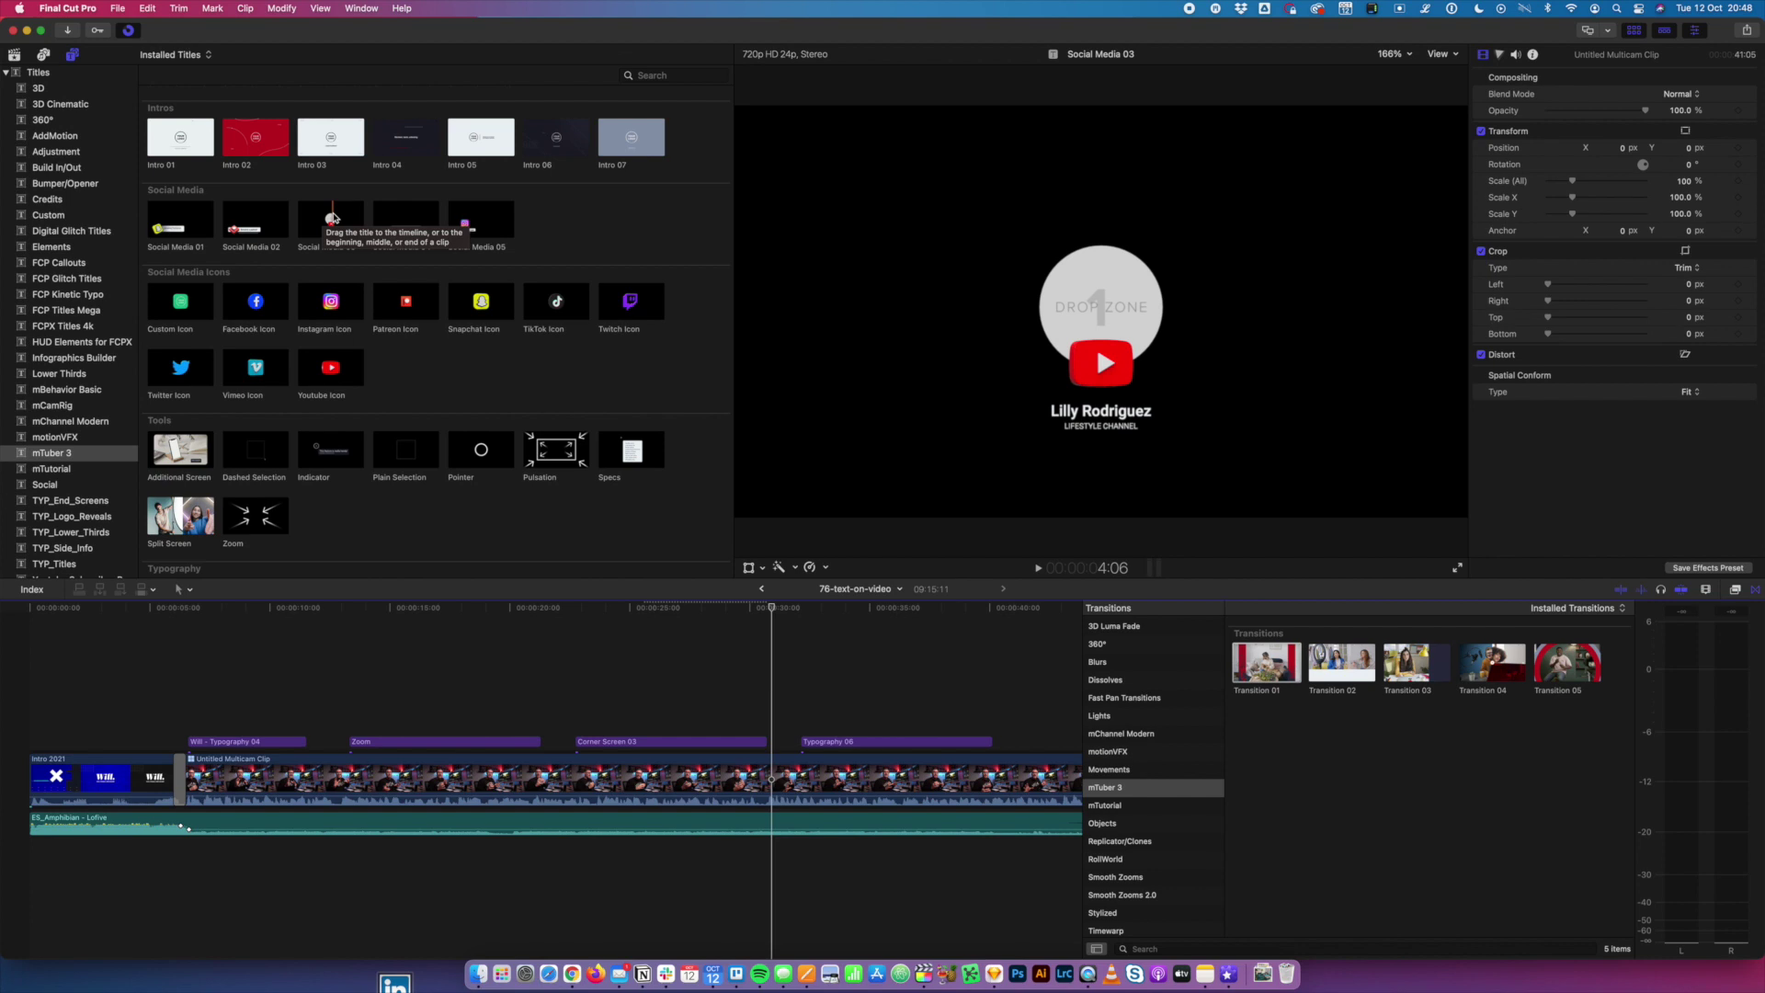
{"action": "left_click_drag", "start_coordinate": [329, 218], "coordinate": [618, 711]}
{"action": "scroll", "coordinate": [759, 780], "scroll_direction": "right", "scroll_amount": 10}
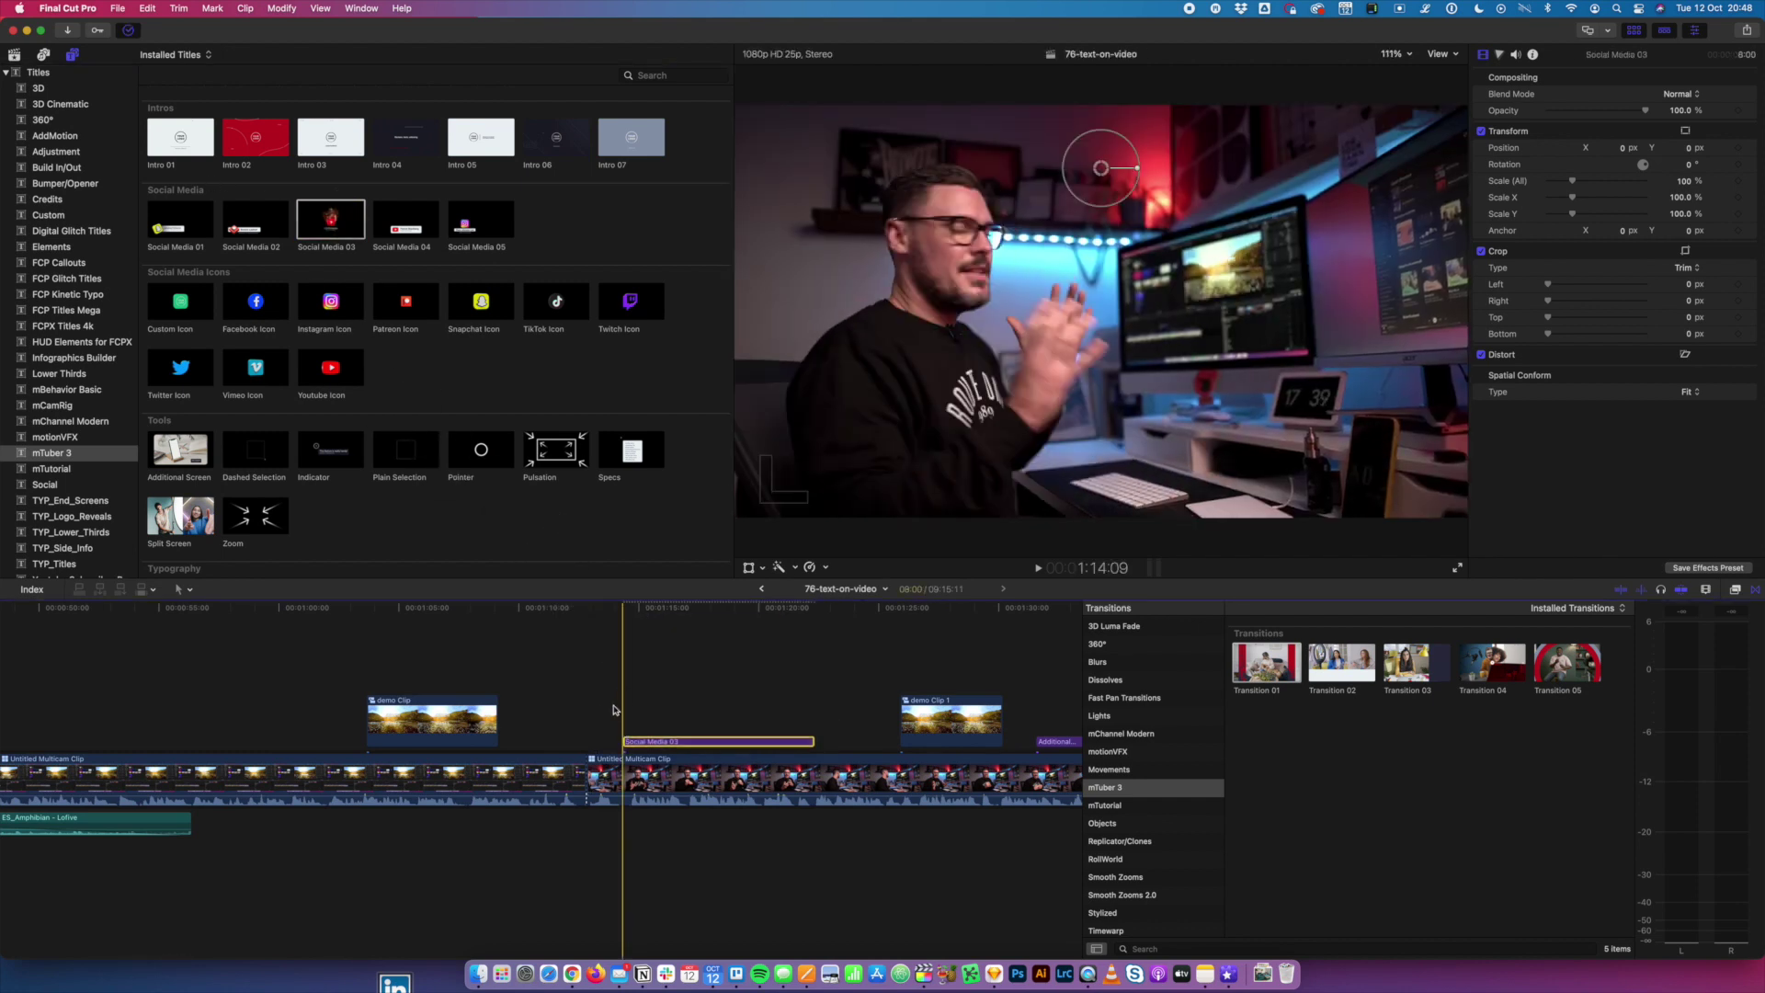
{"action": "left_click", "coordinate": [607, 701]}
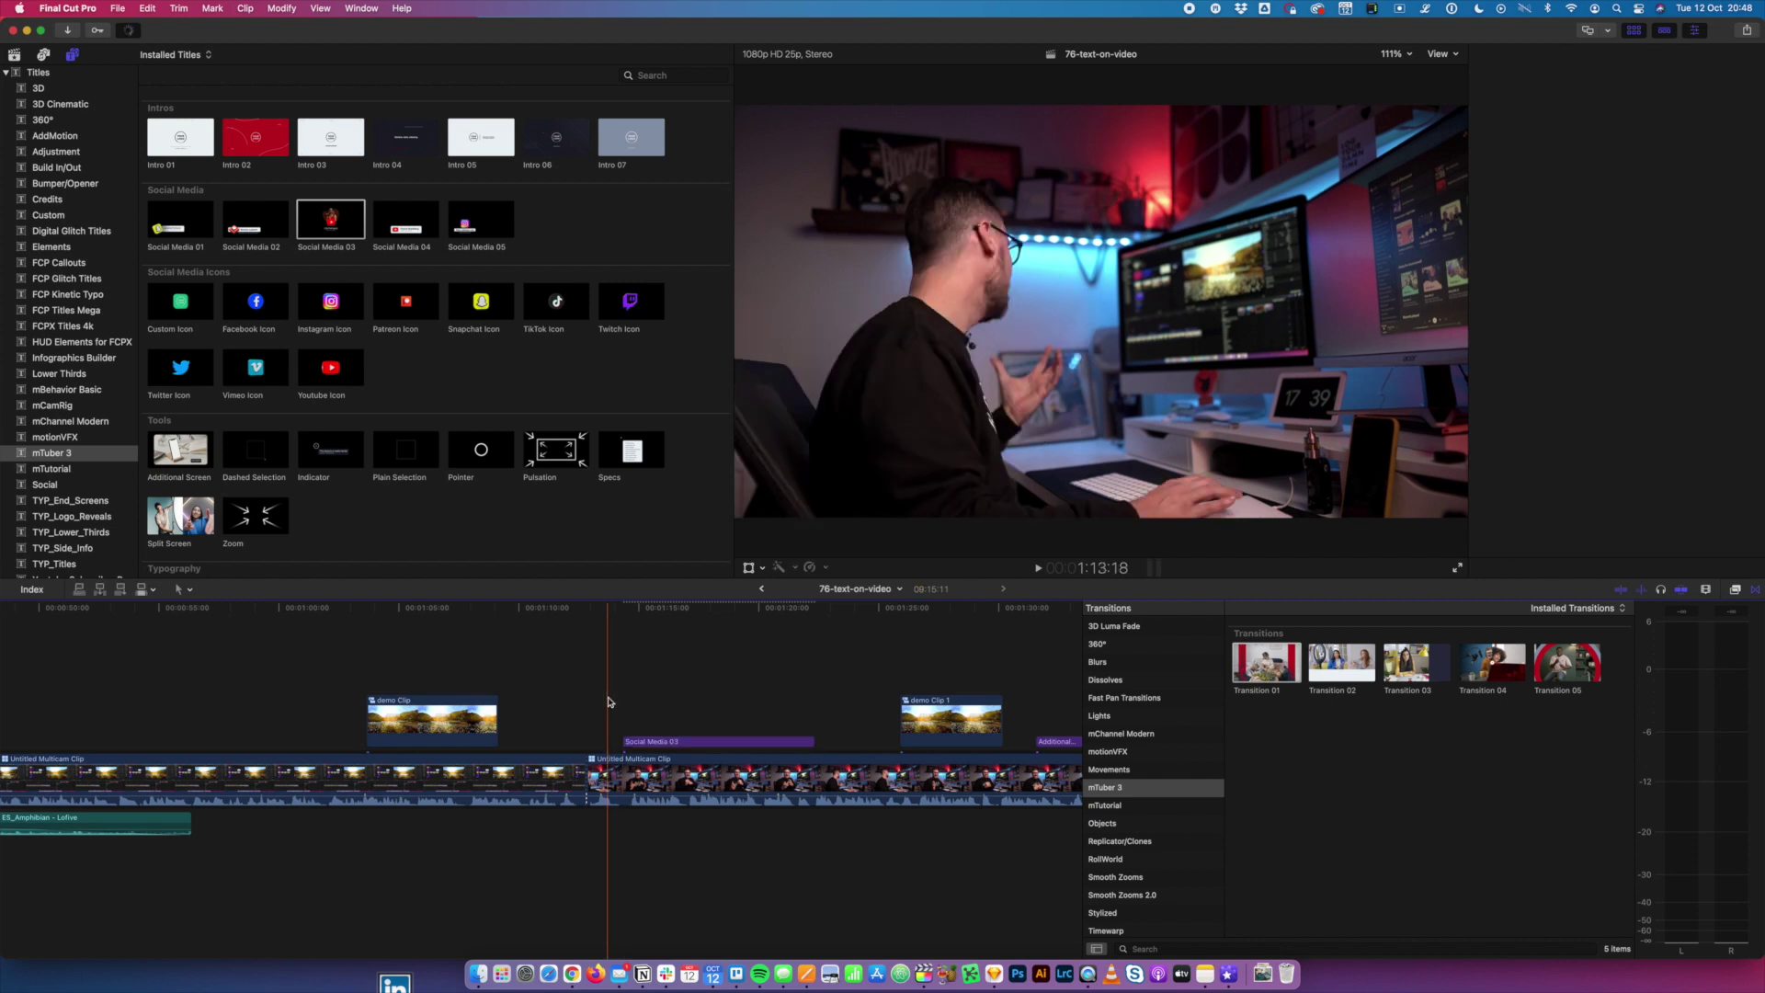
{"action": "key", "text": "space"}
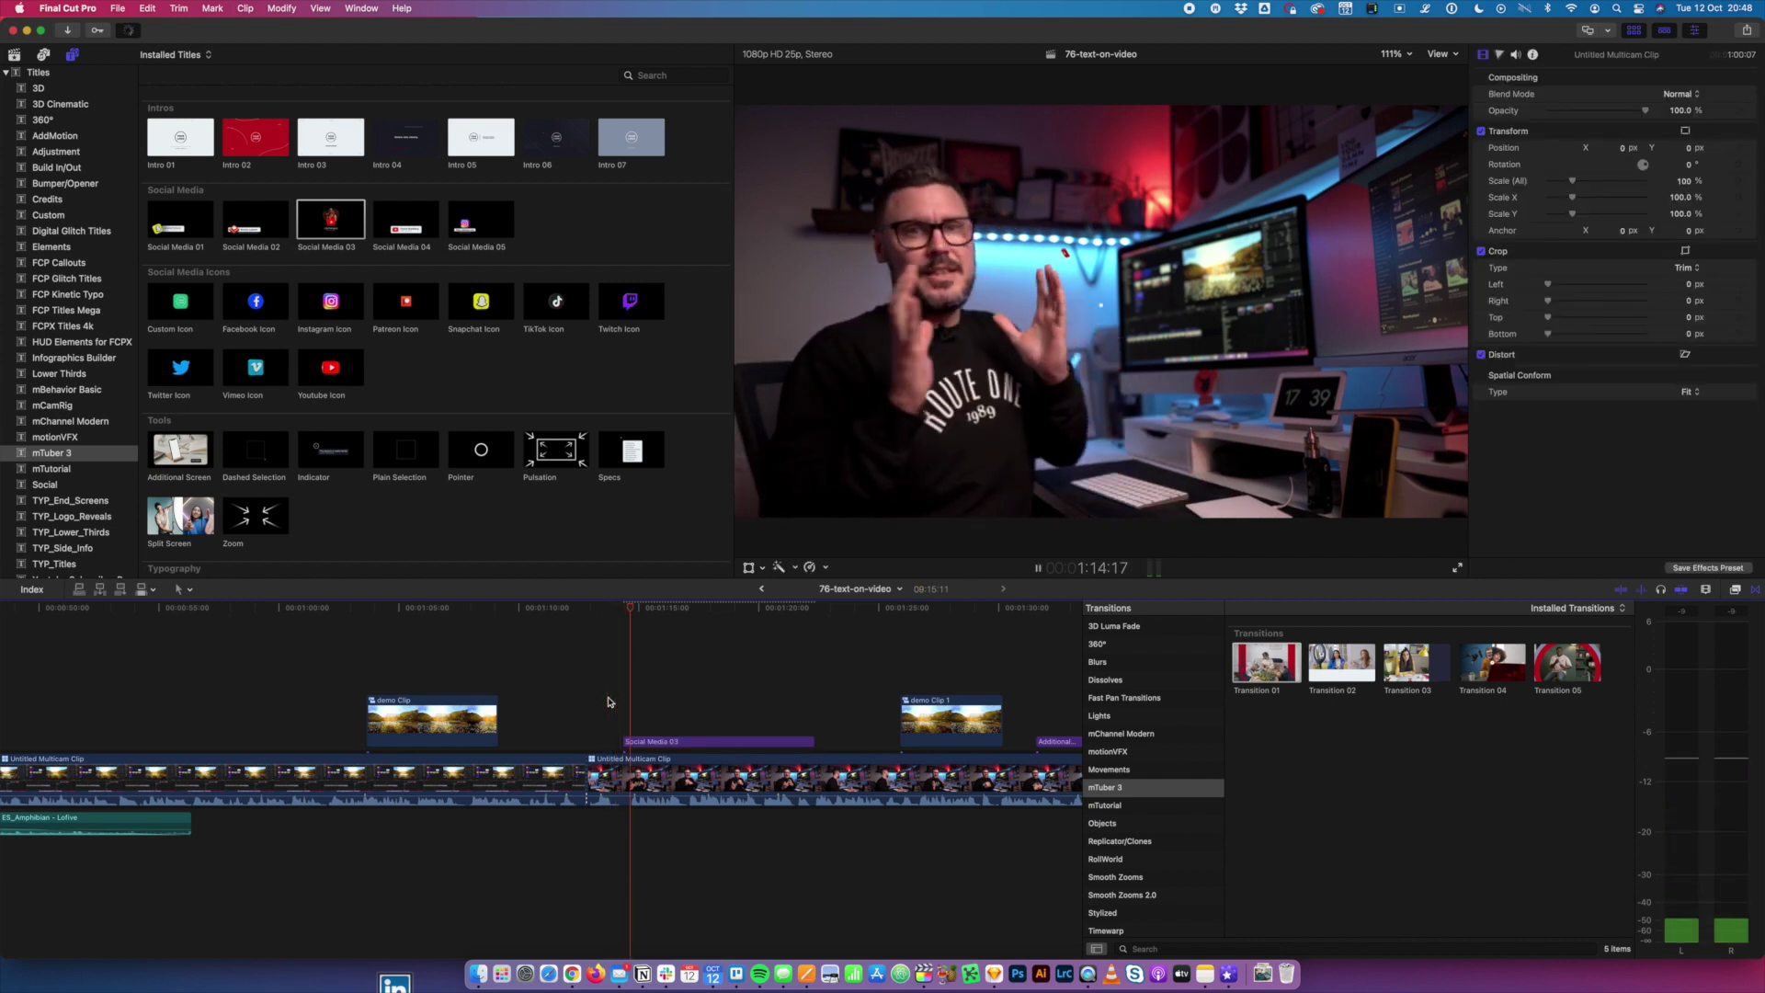
{"action": "key", "text": "space"}
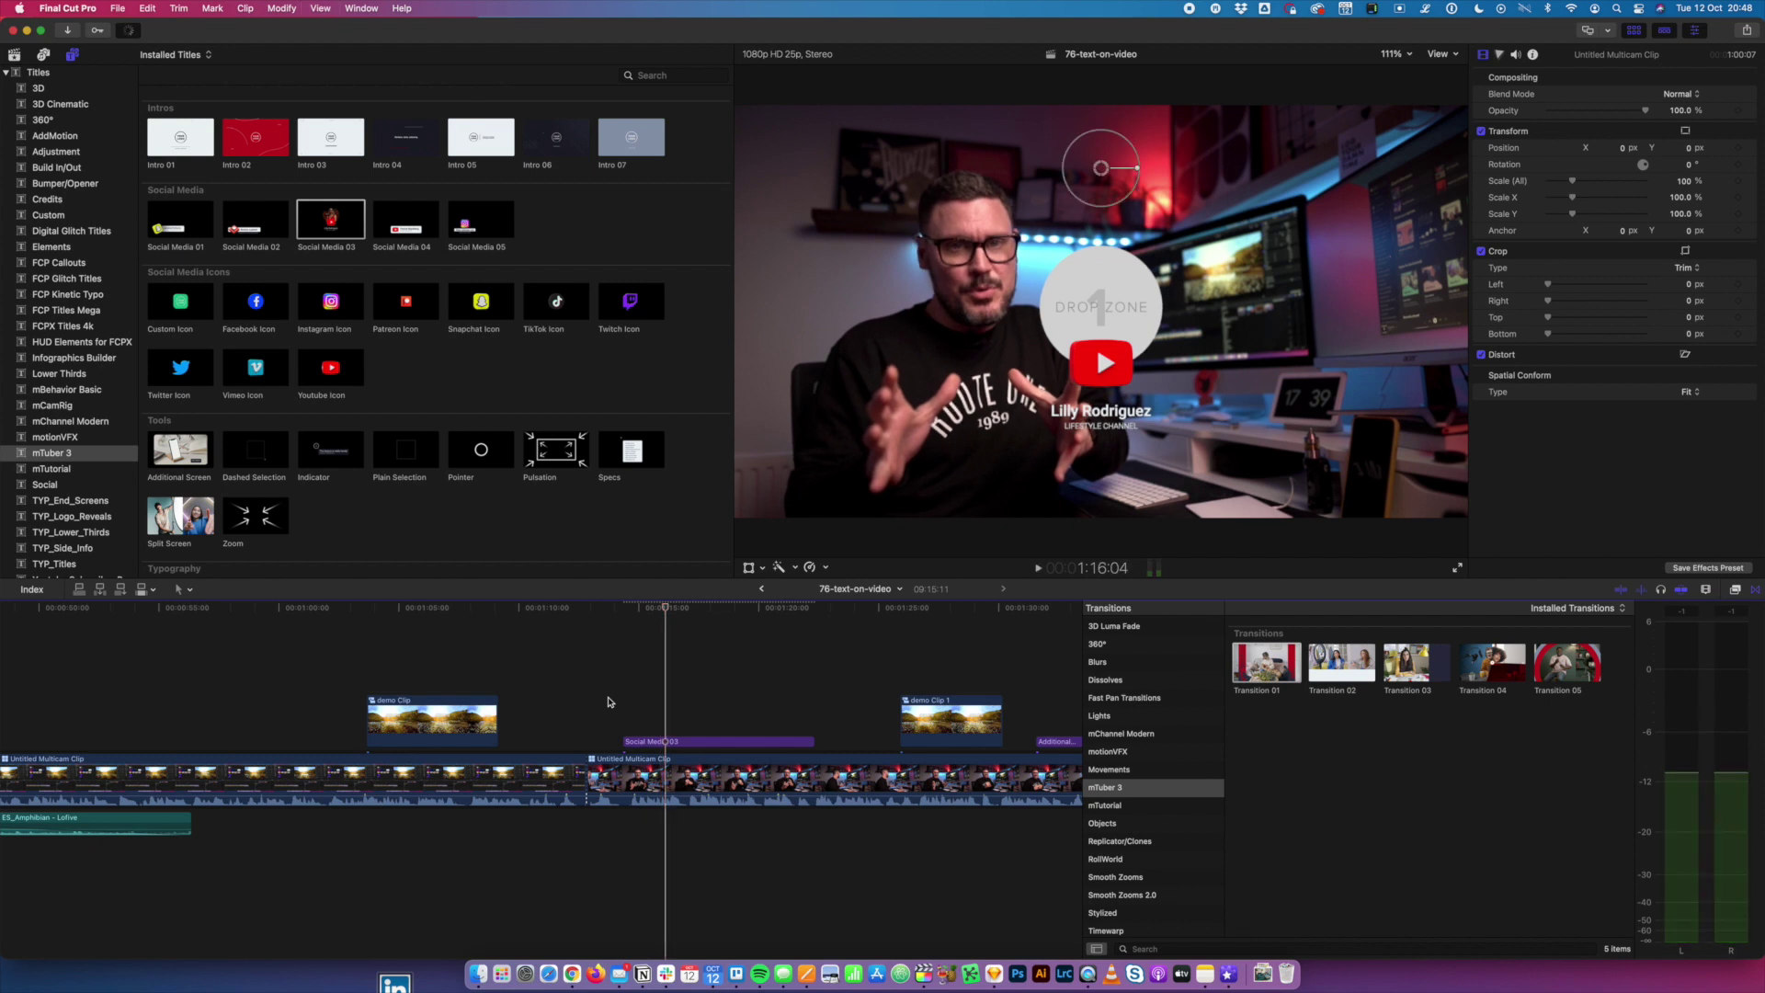
- Fill the Social Media 03 title's avatar Drop Zone with the portrait photo WAC07417 from the footage event and apply it
{"action": "left_click", "coordinate": [685, 742]}
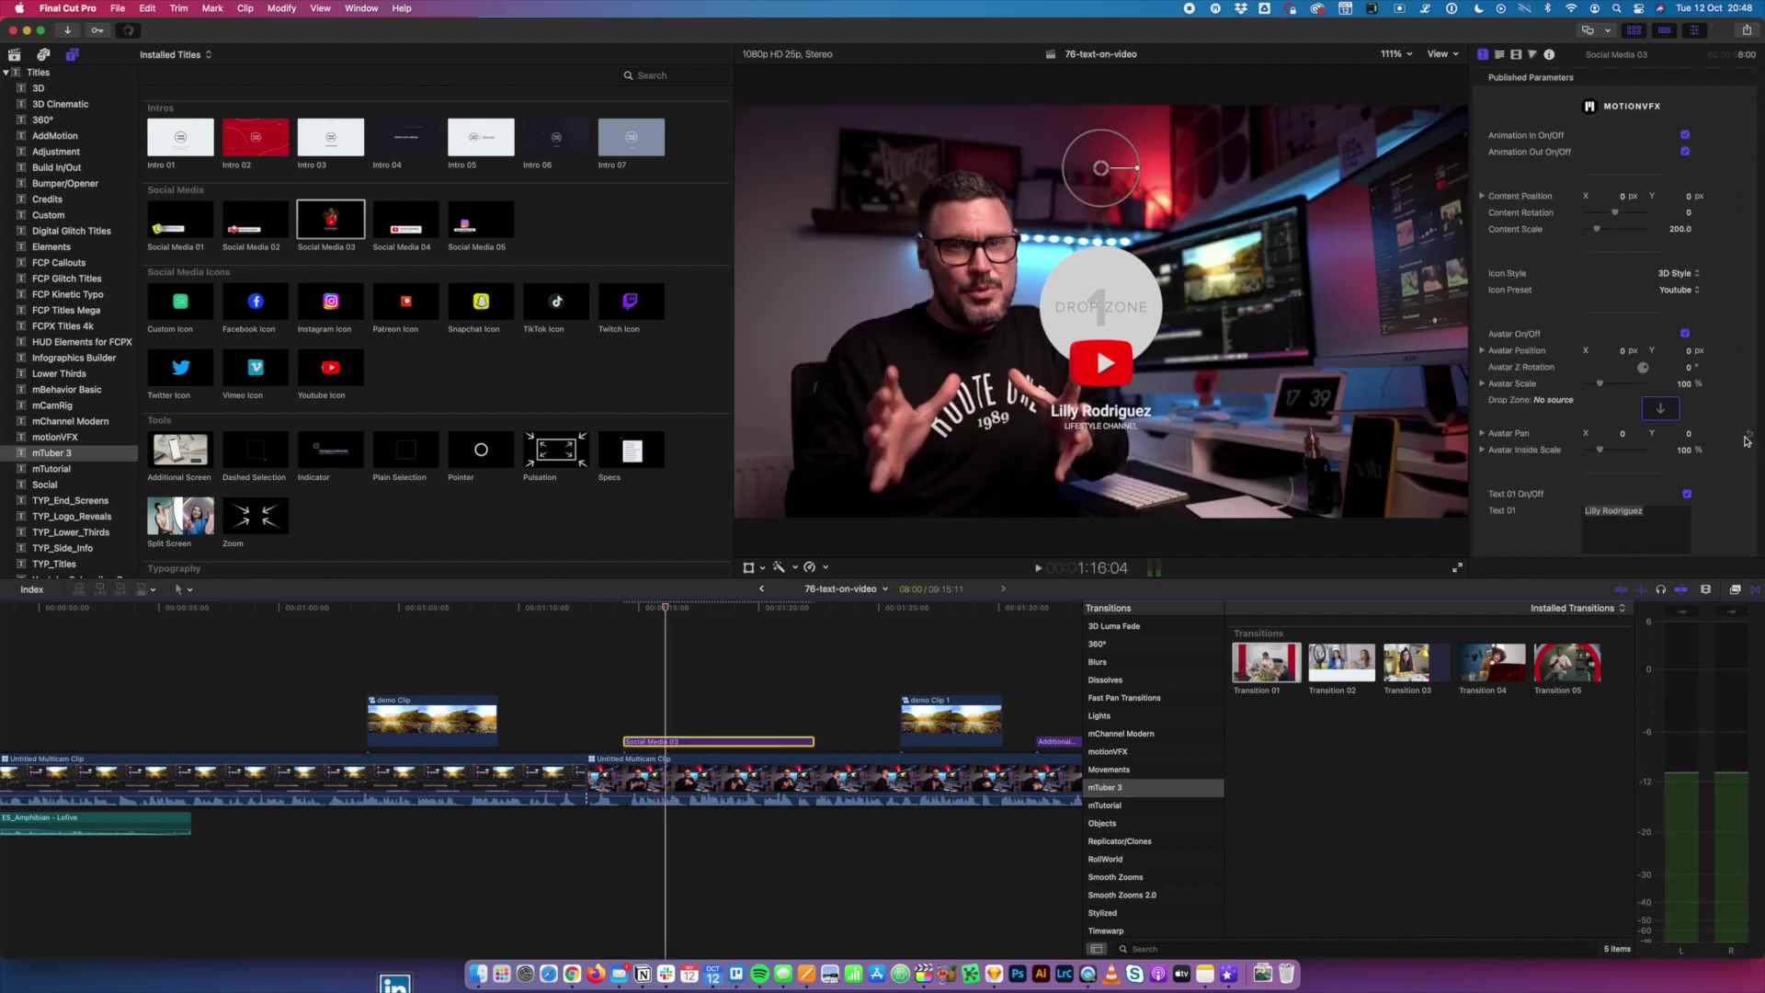
{"action": "left_click", "coordinate": [1665, 412]}
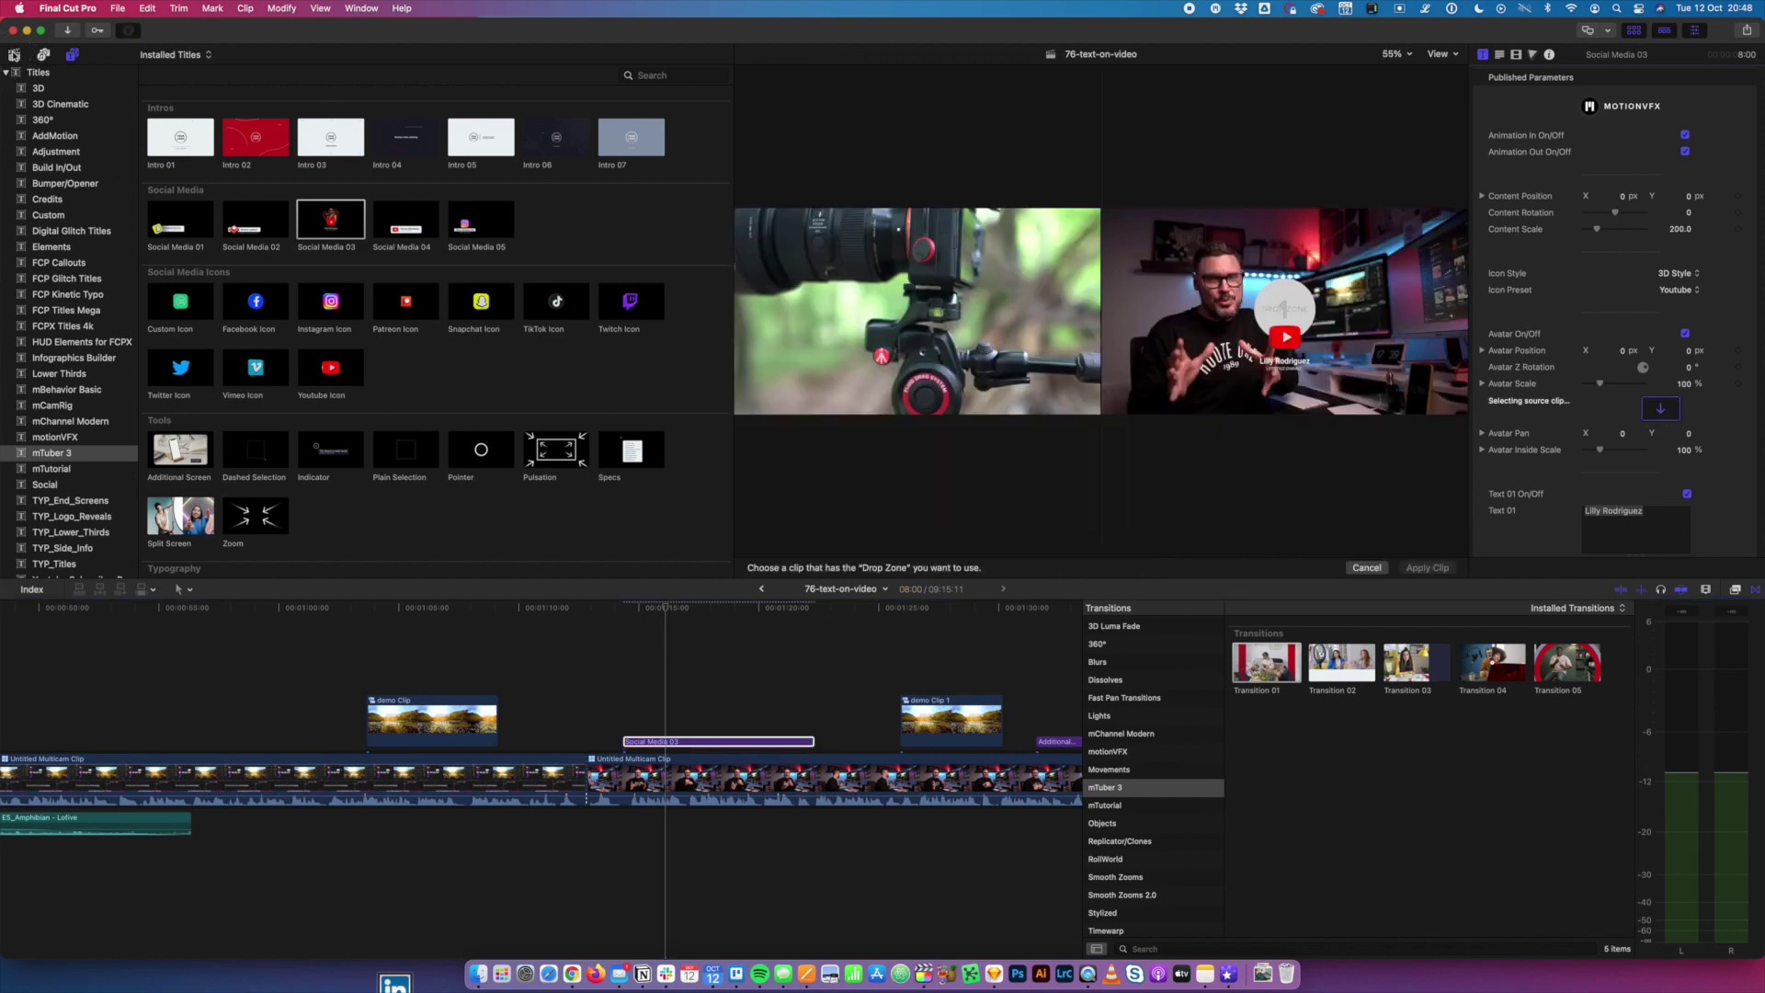
{"action": "left_click", "coordinate": [14, 54]}
{"action": "scroll", "coordinate": [410, 396], "scroll_direction": "up", "scroll_amount": 5}
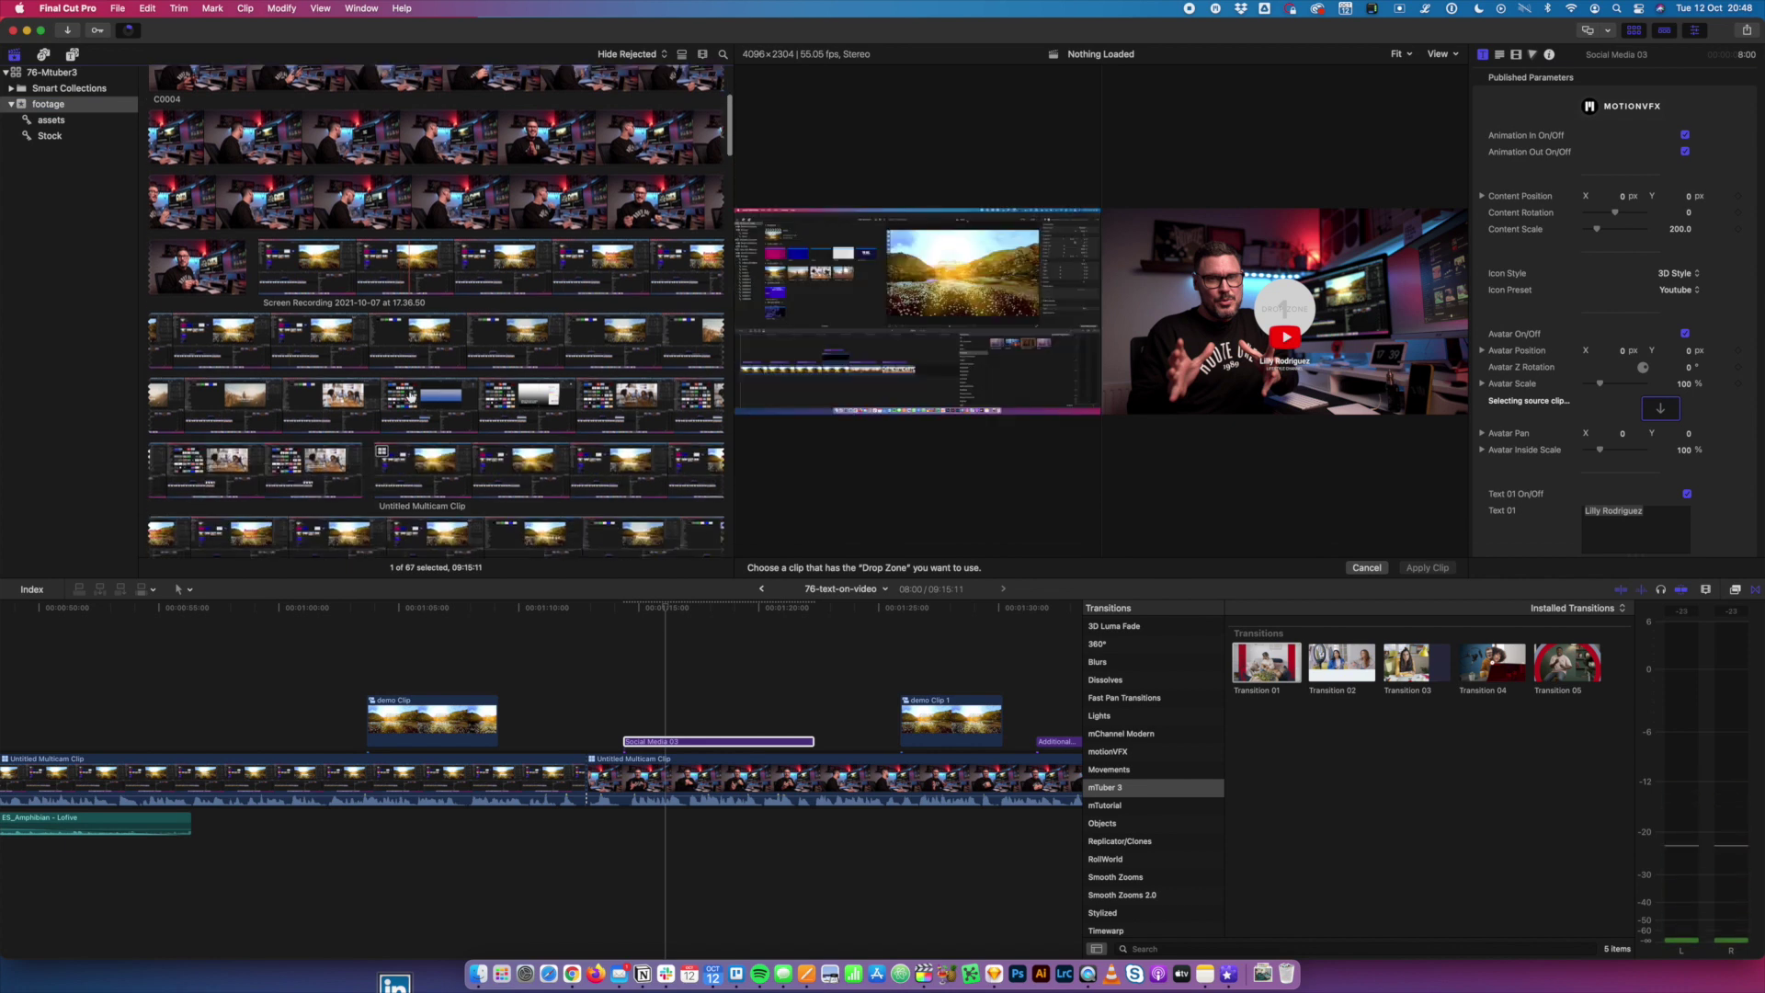
{"action": "scroll", "coordinate": [410, 397], "scroll_direction": "down", "scroll_amount": 10}
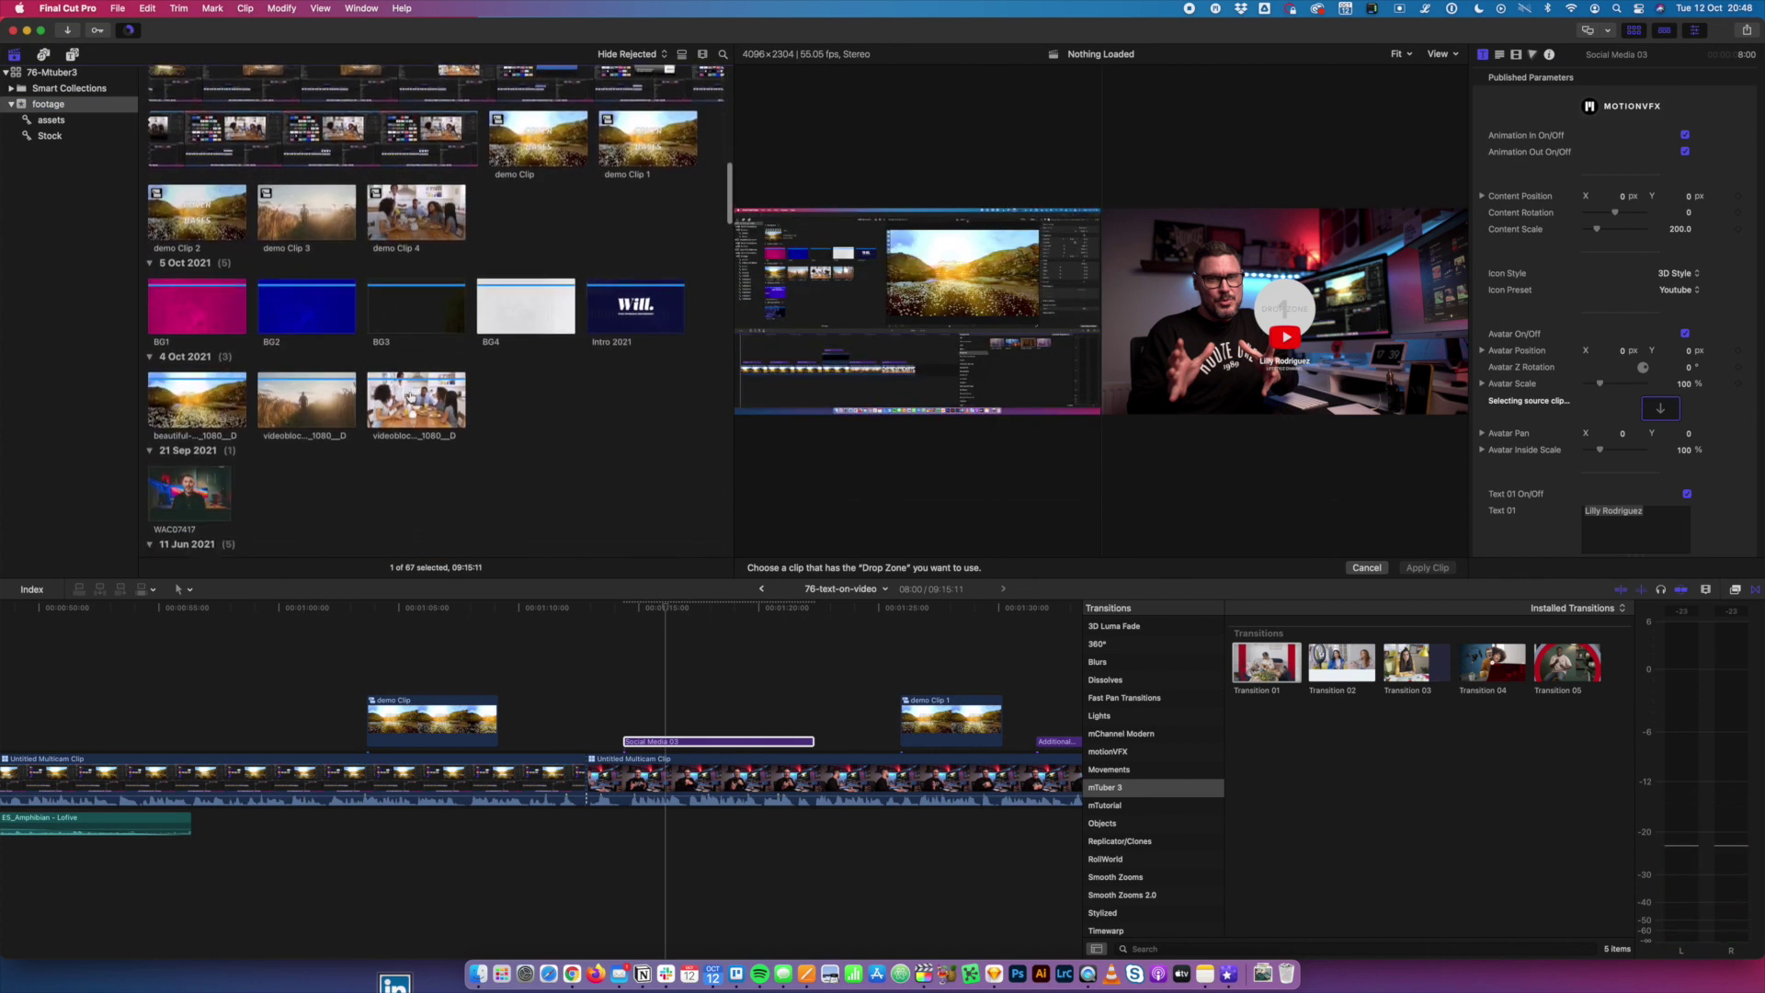
{"action": "left_click", "coordinate": [178, 415]}
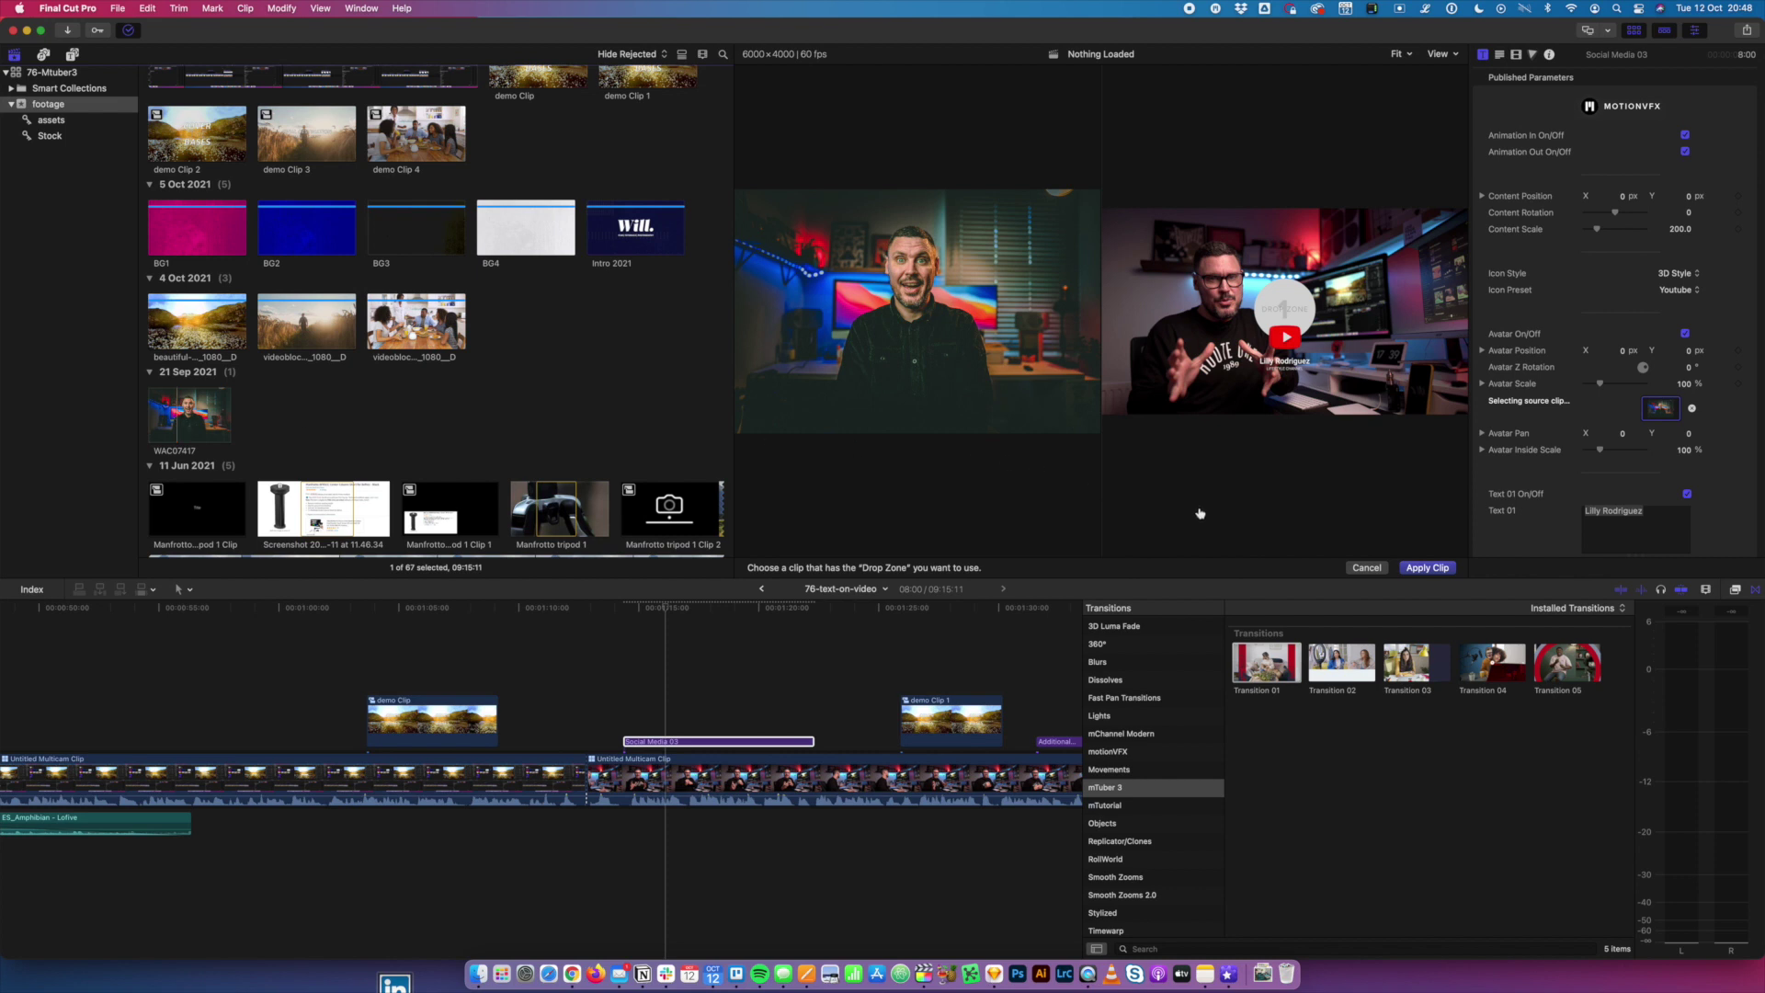
{"action": "left_click", "coordinate": [1432, 568]}
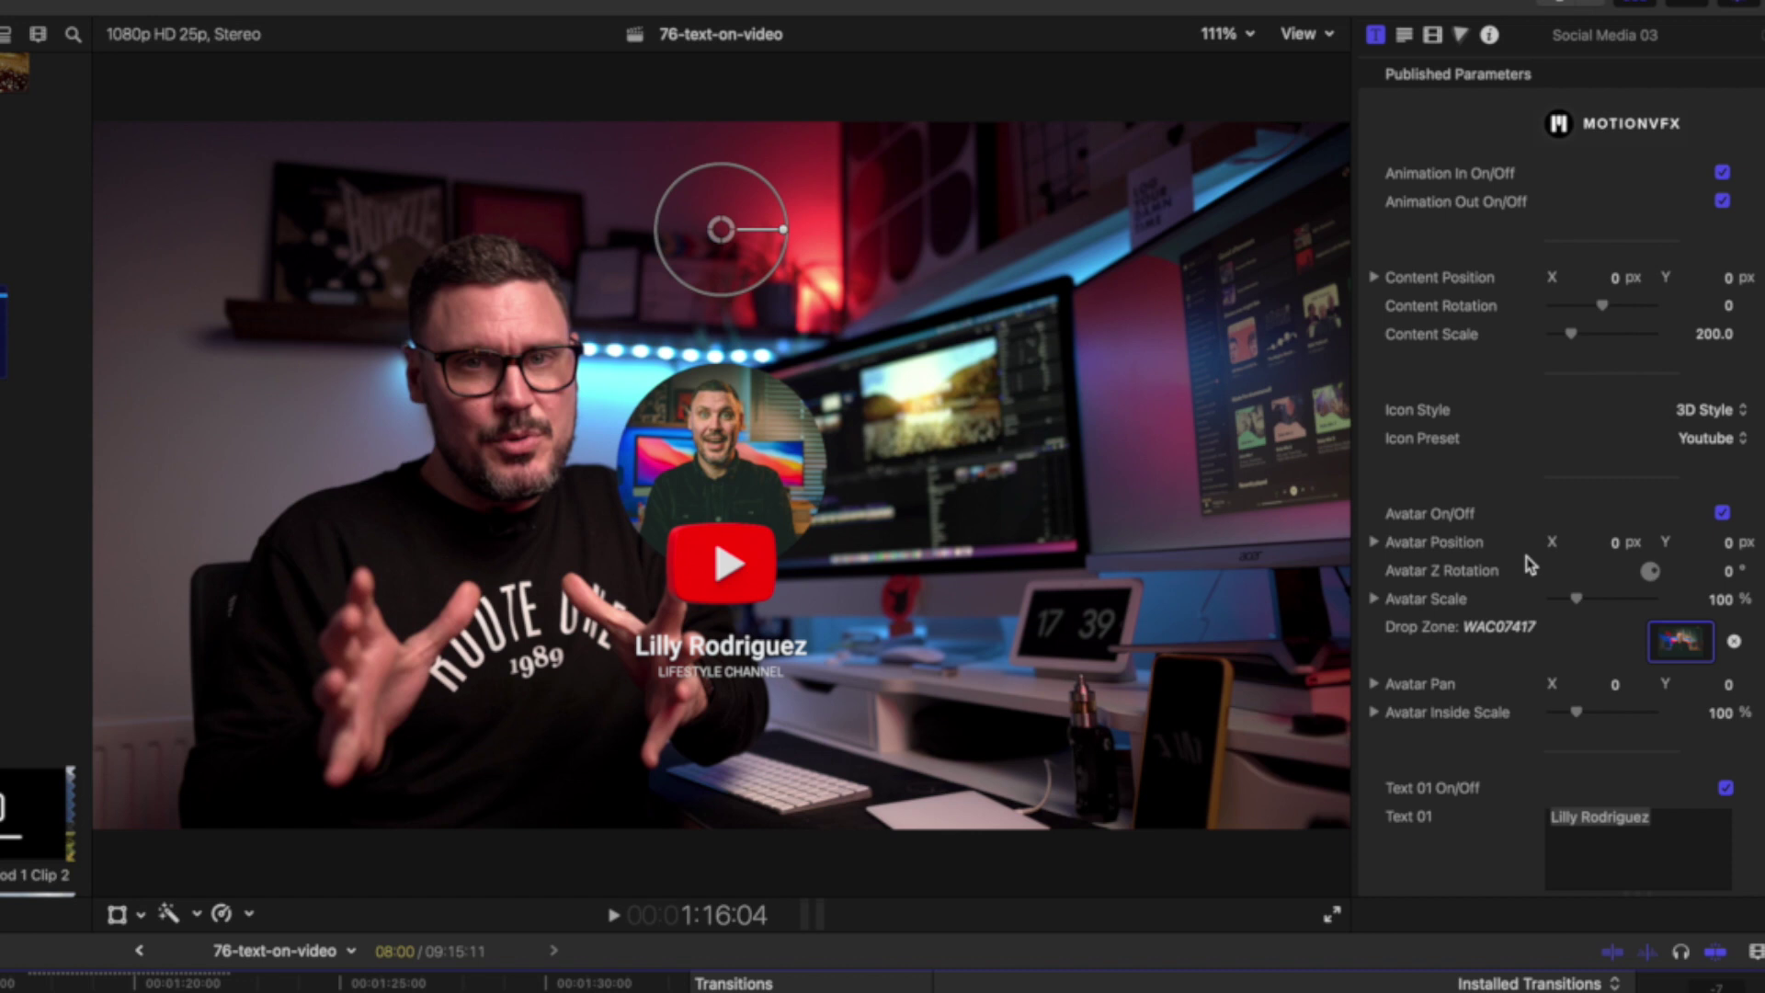
- Set the avatar's Position Y to 0.1 px, its Pan Y to -5.6 and its Inside Scale to 122%
{"action": "left_click", "coordinate": [1736, 547]}
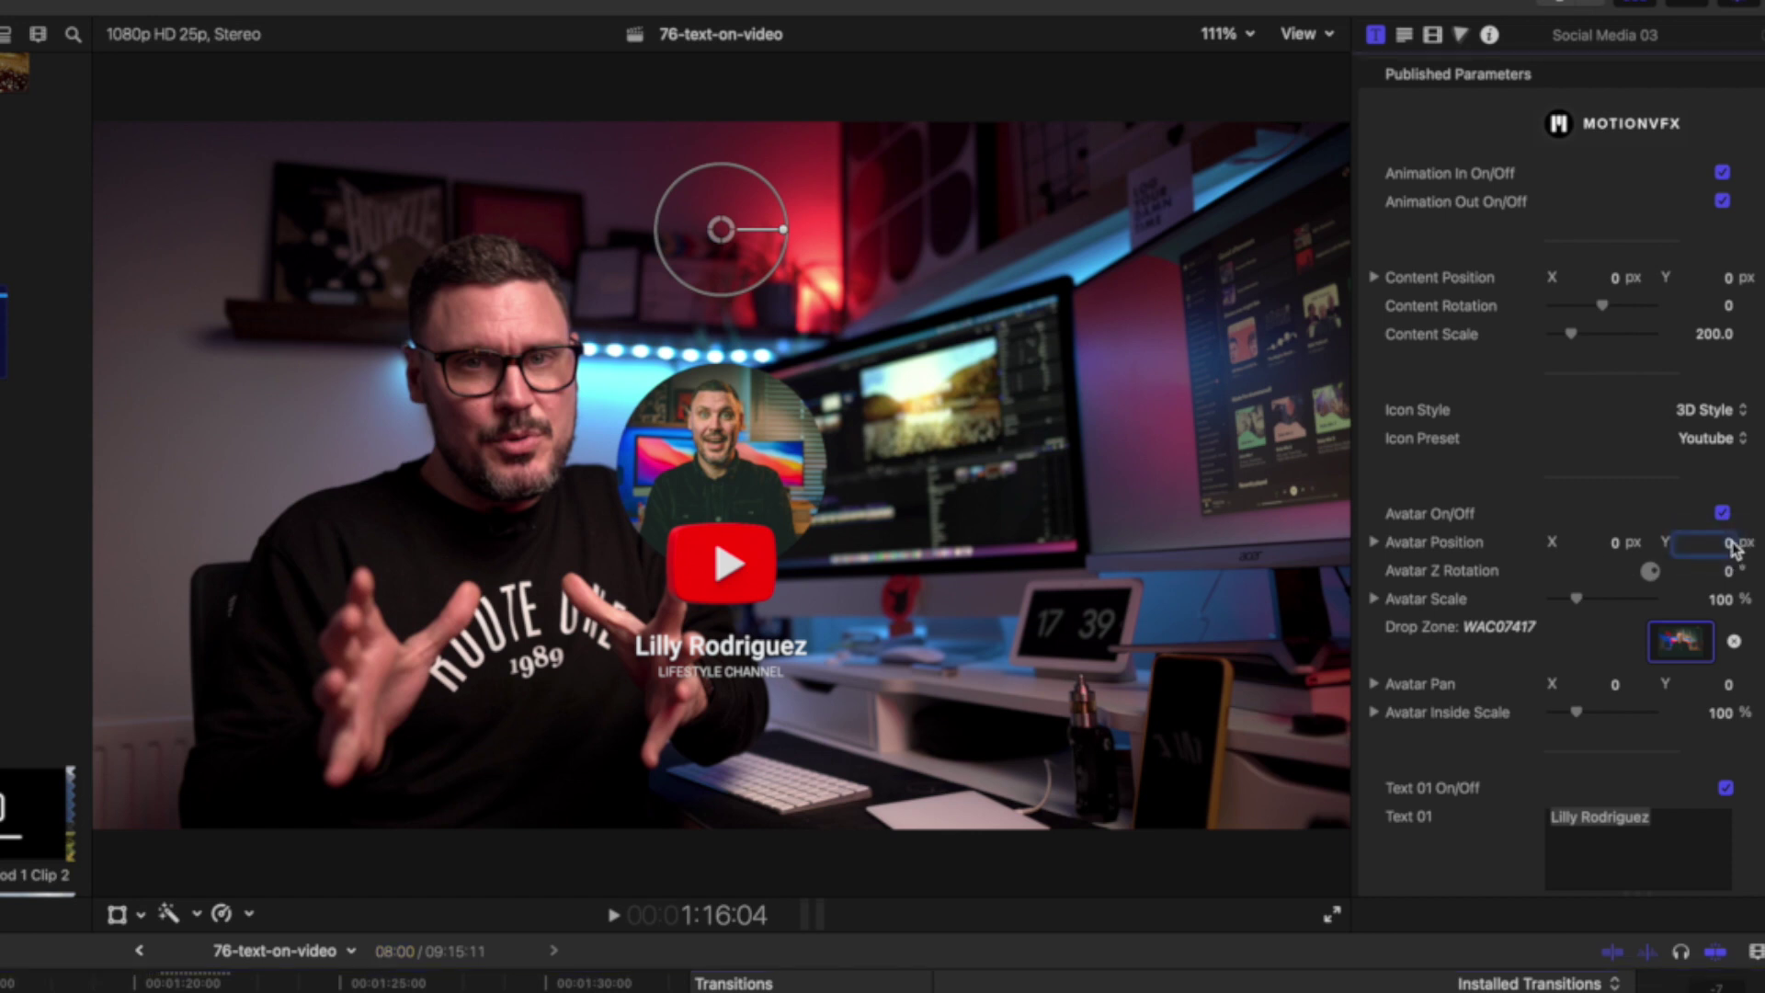
{"action": "type", "text": "0.1"}
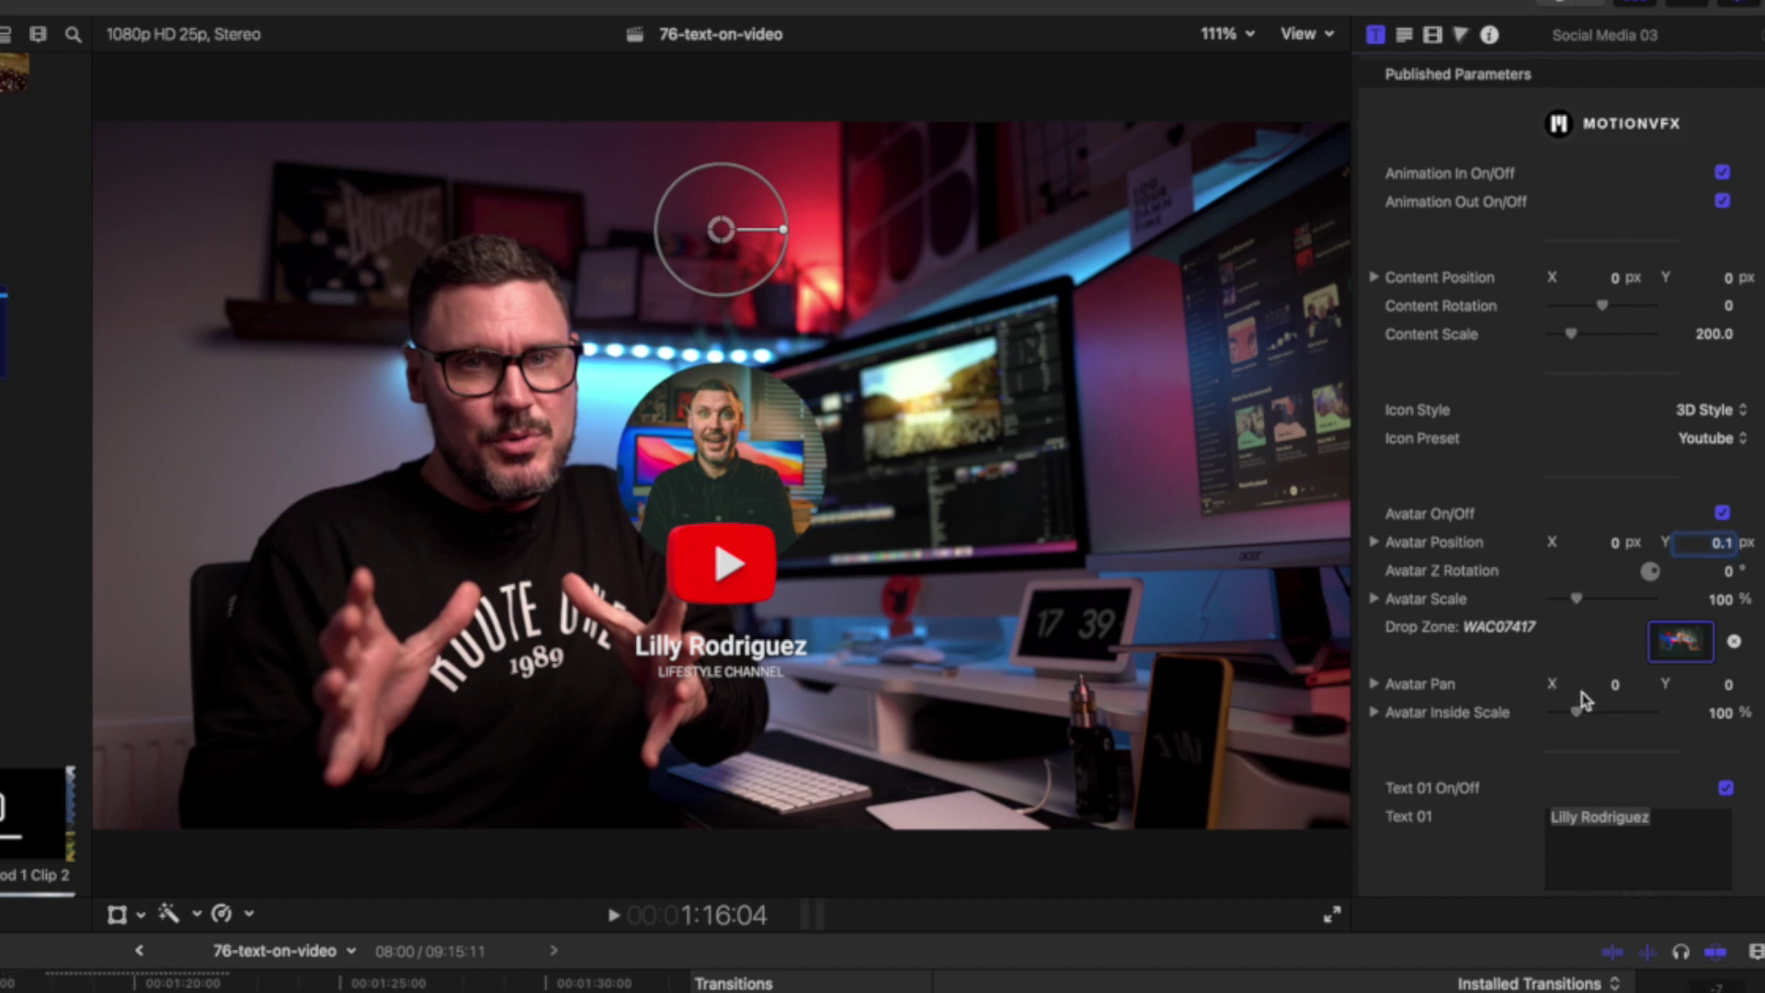
{"action": "left_click", "coordinate": [1727, 686]}
{"action": "type", "text": "-0.5"}
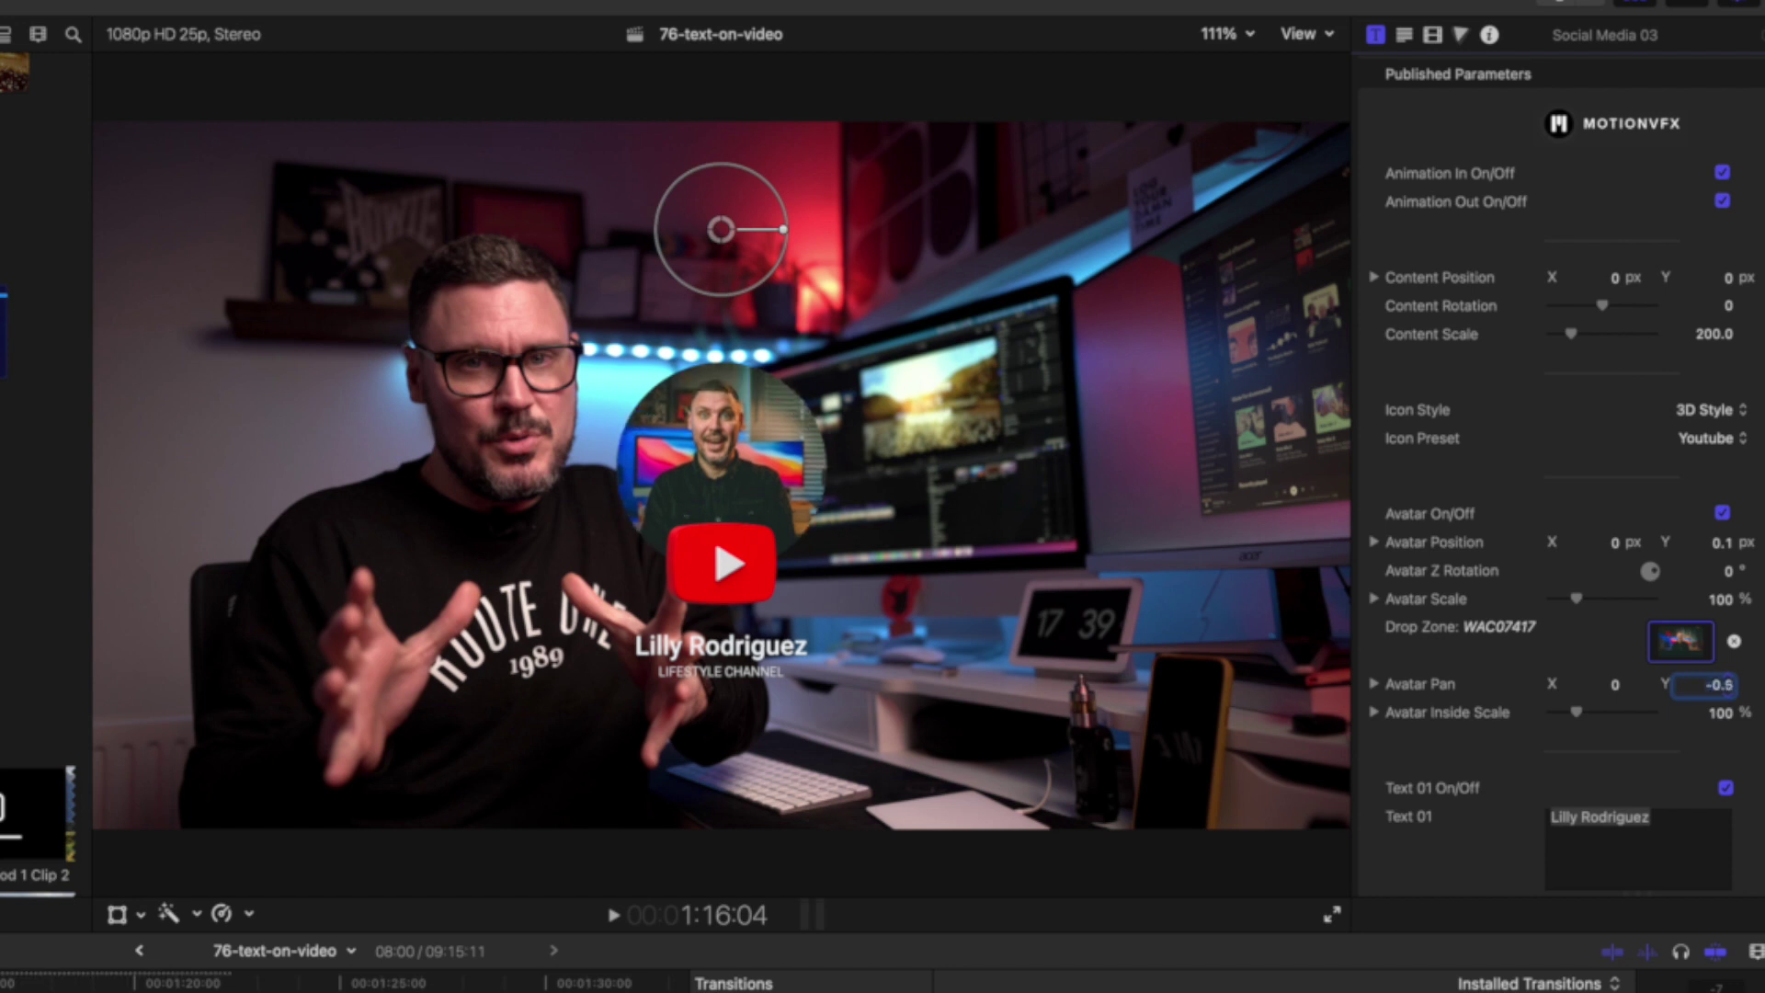
{"action": "left_click_drag", "start_coordinate": [1719, 685], "coordinate": [1705, 685]}
{"action": "left_click_drag", "start_coordinate": [1575, 717], "coordinate": [1580, 717]}
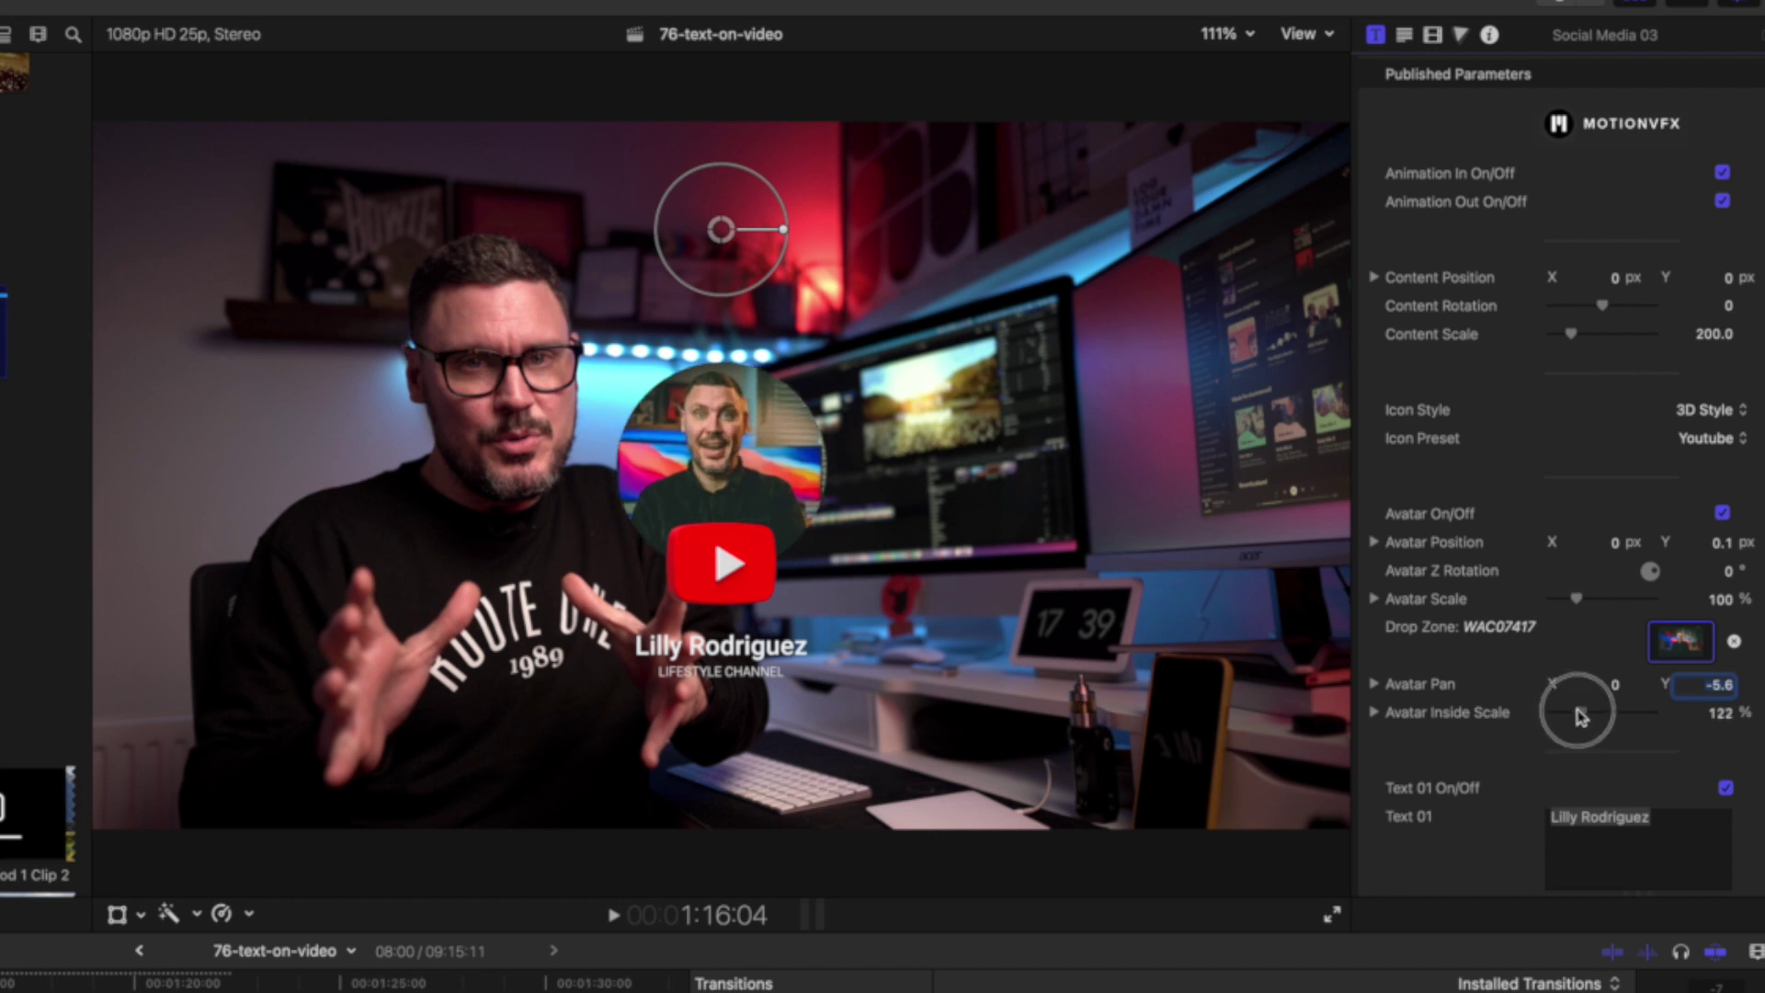
- Reframe the avatar photo in its circle by setting Avatar Pan to X 4.4 and Y -10.9
{"action": "left_click", "coordinate": [1615, 685]}
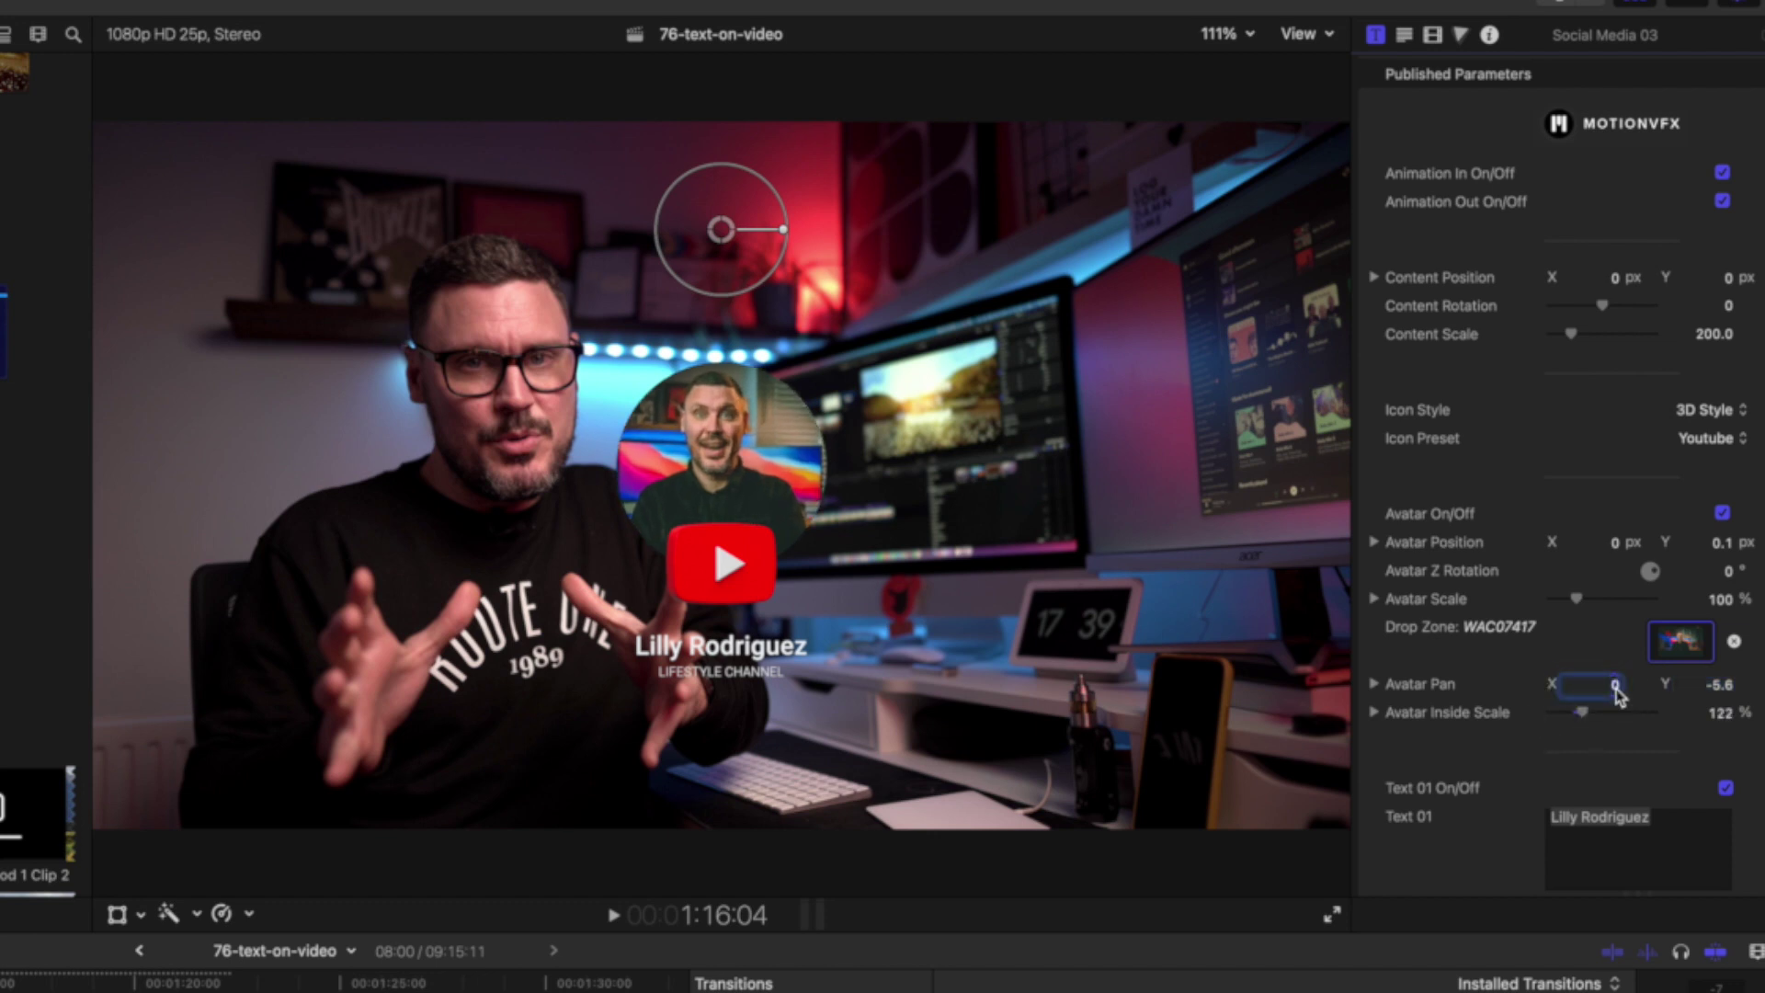
{"action": "left_click_drag", "start_coordinate": [1615, 685], "coordinate": [1642, 685]}
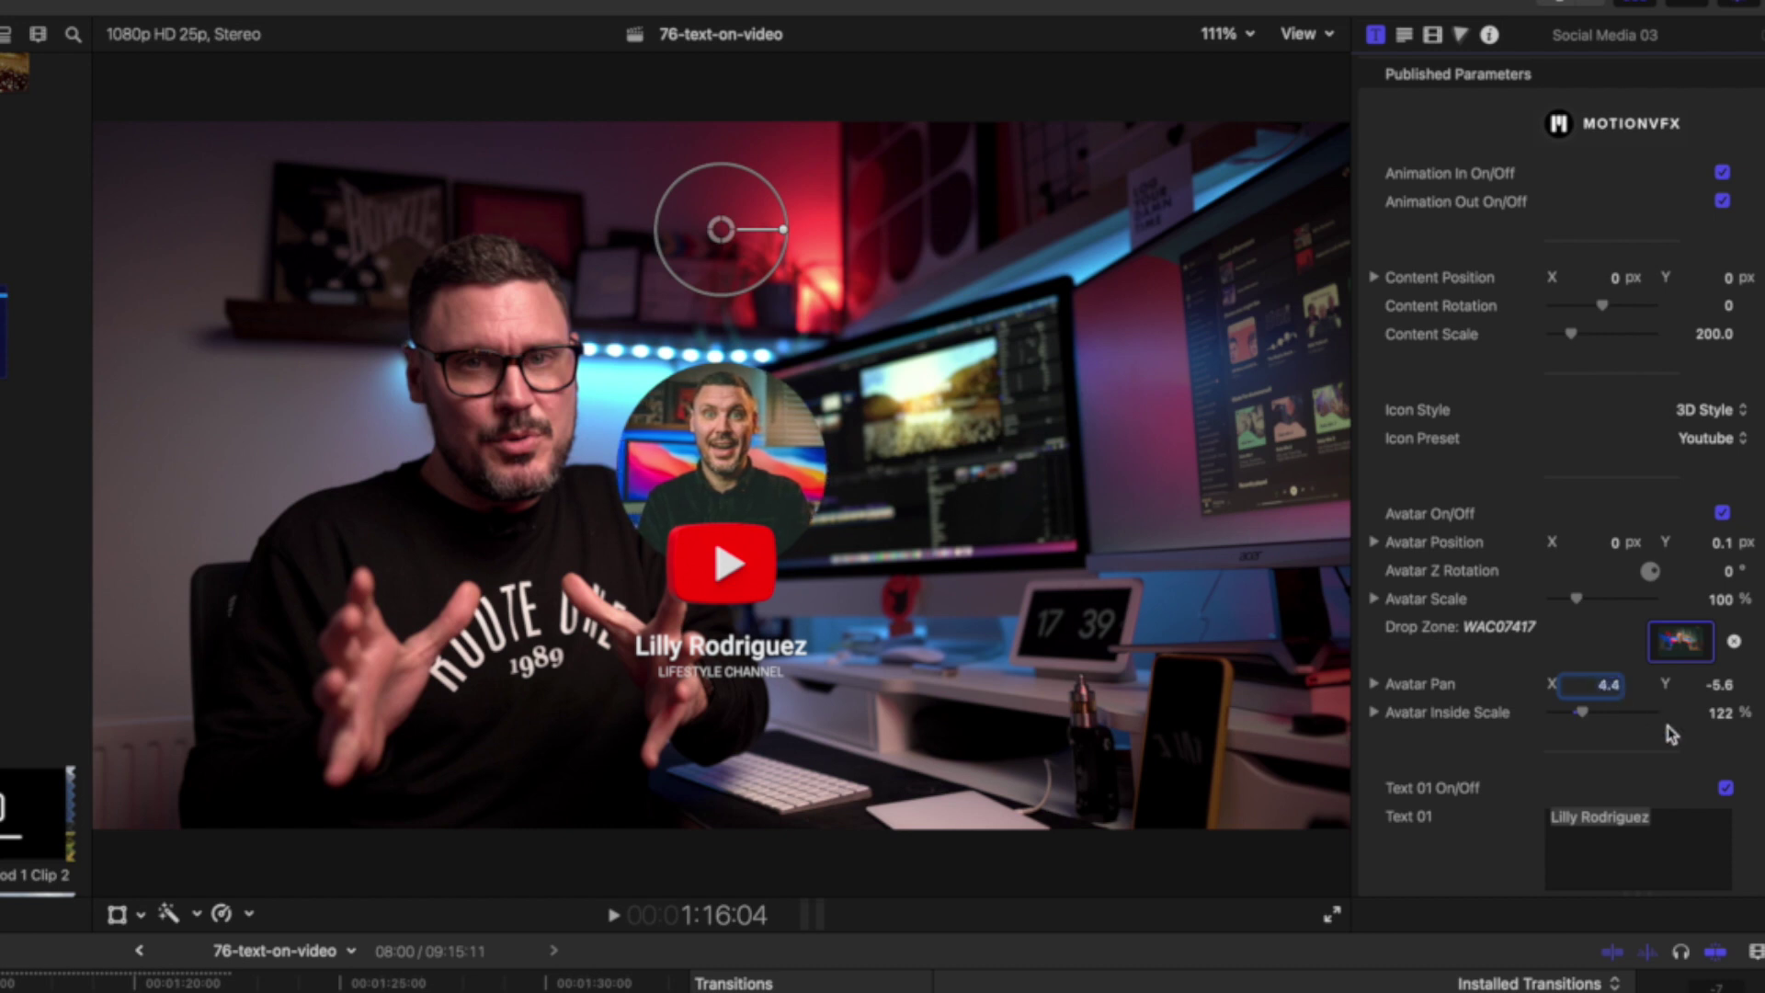
{"action": "left_click", "coordinate": [1724, 688]}
{"action": "left_click_drag", "start_coordinate": [1718, 688], "coordinate": [1718, 690]}
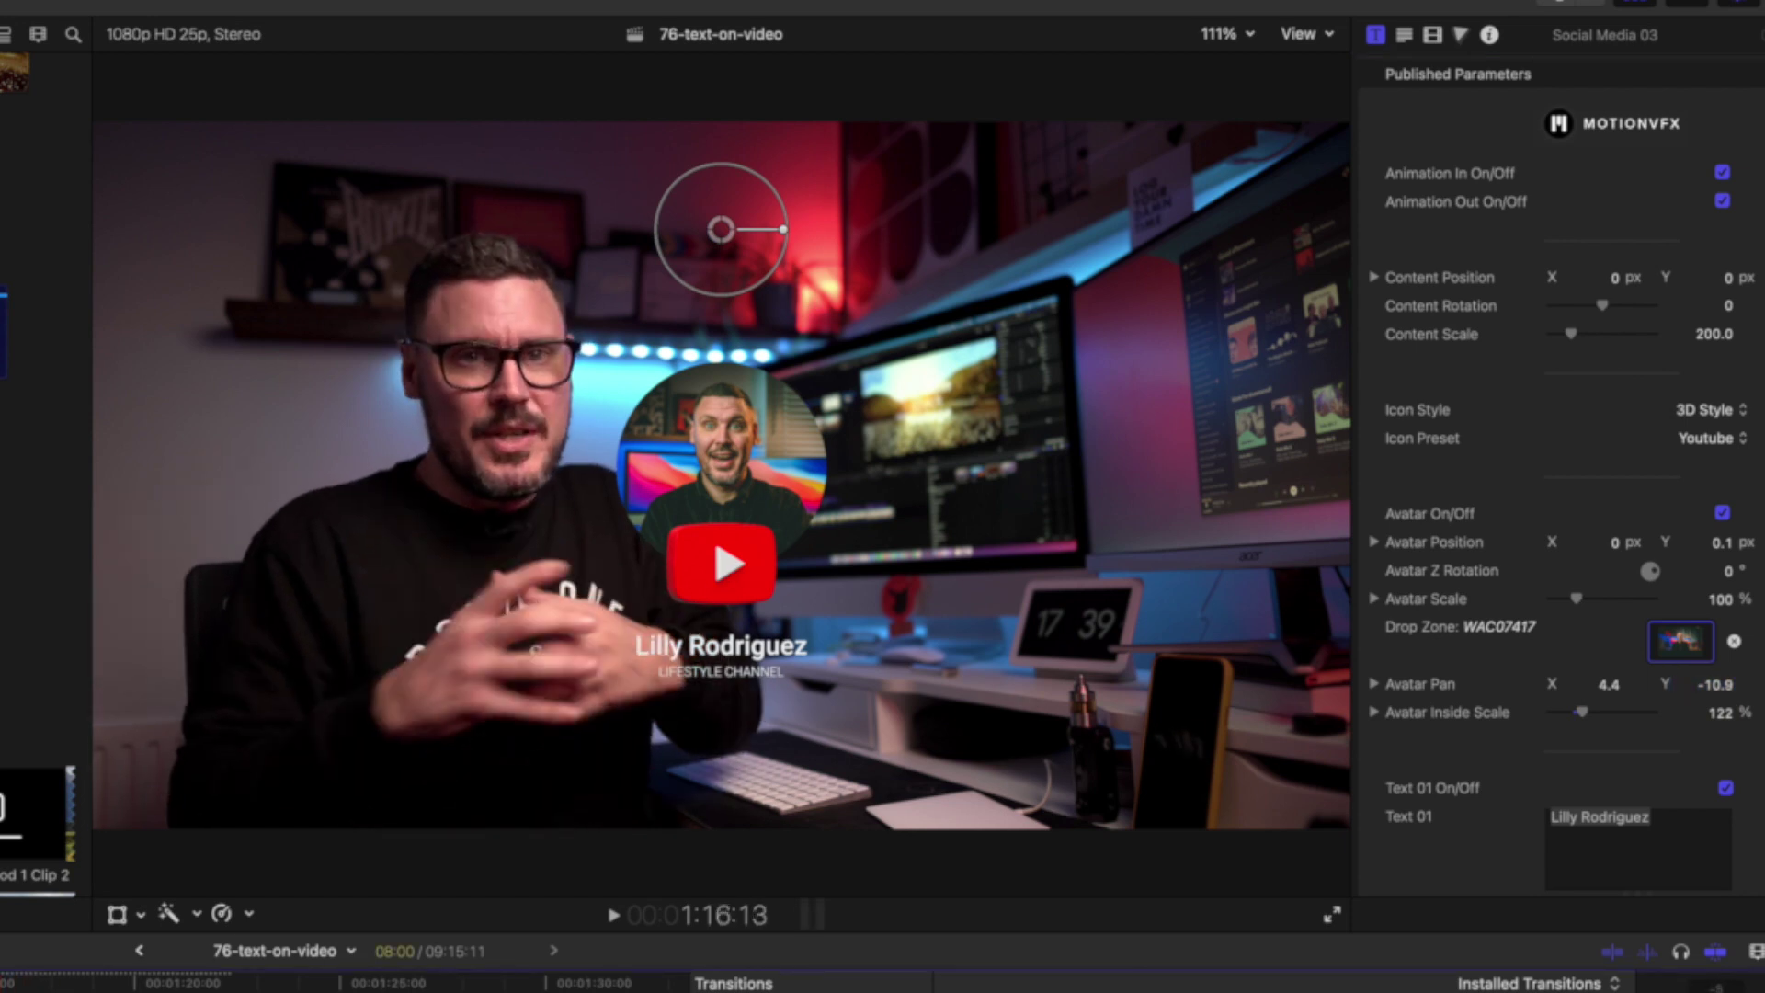
- Set the Social Media 03 title's icon preset to Instagram
{"action": "key", "text": "super+shift+a"}
{"action": "key", "text": "c"}
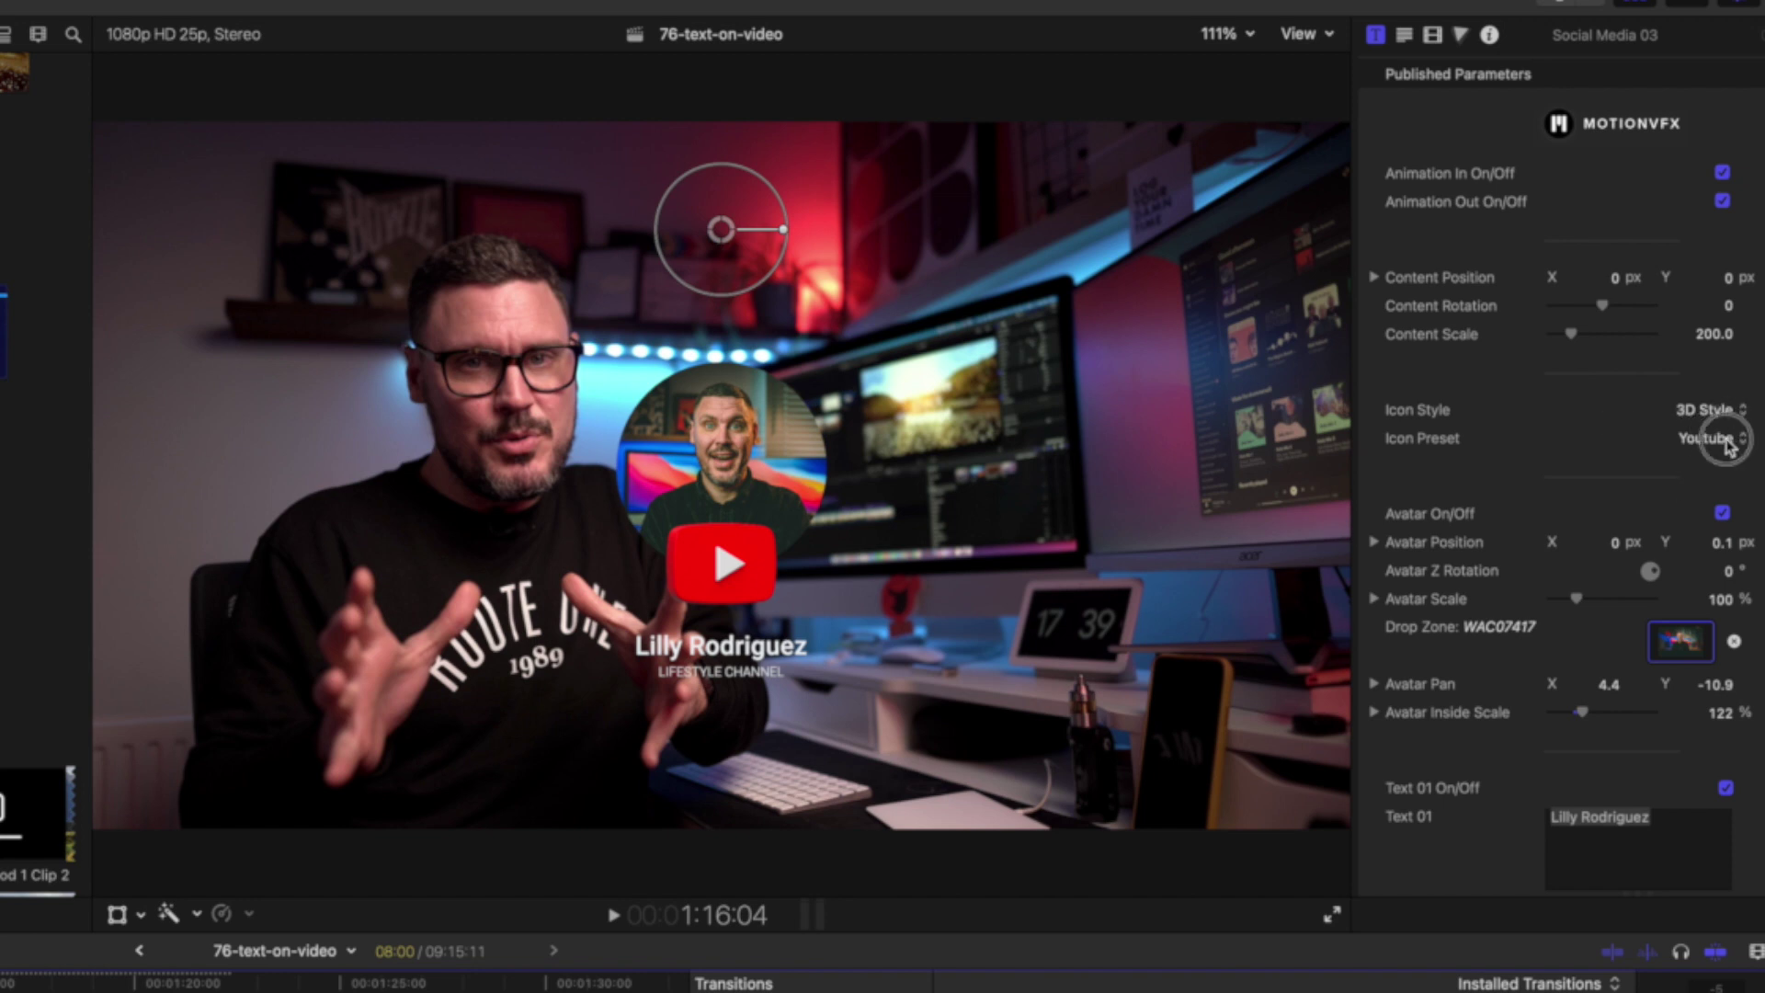
{"action": "left_click", "coordinate": [1721, 440]}
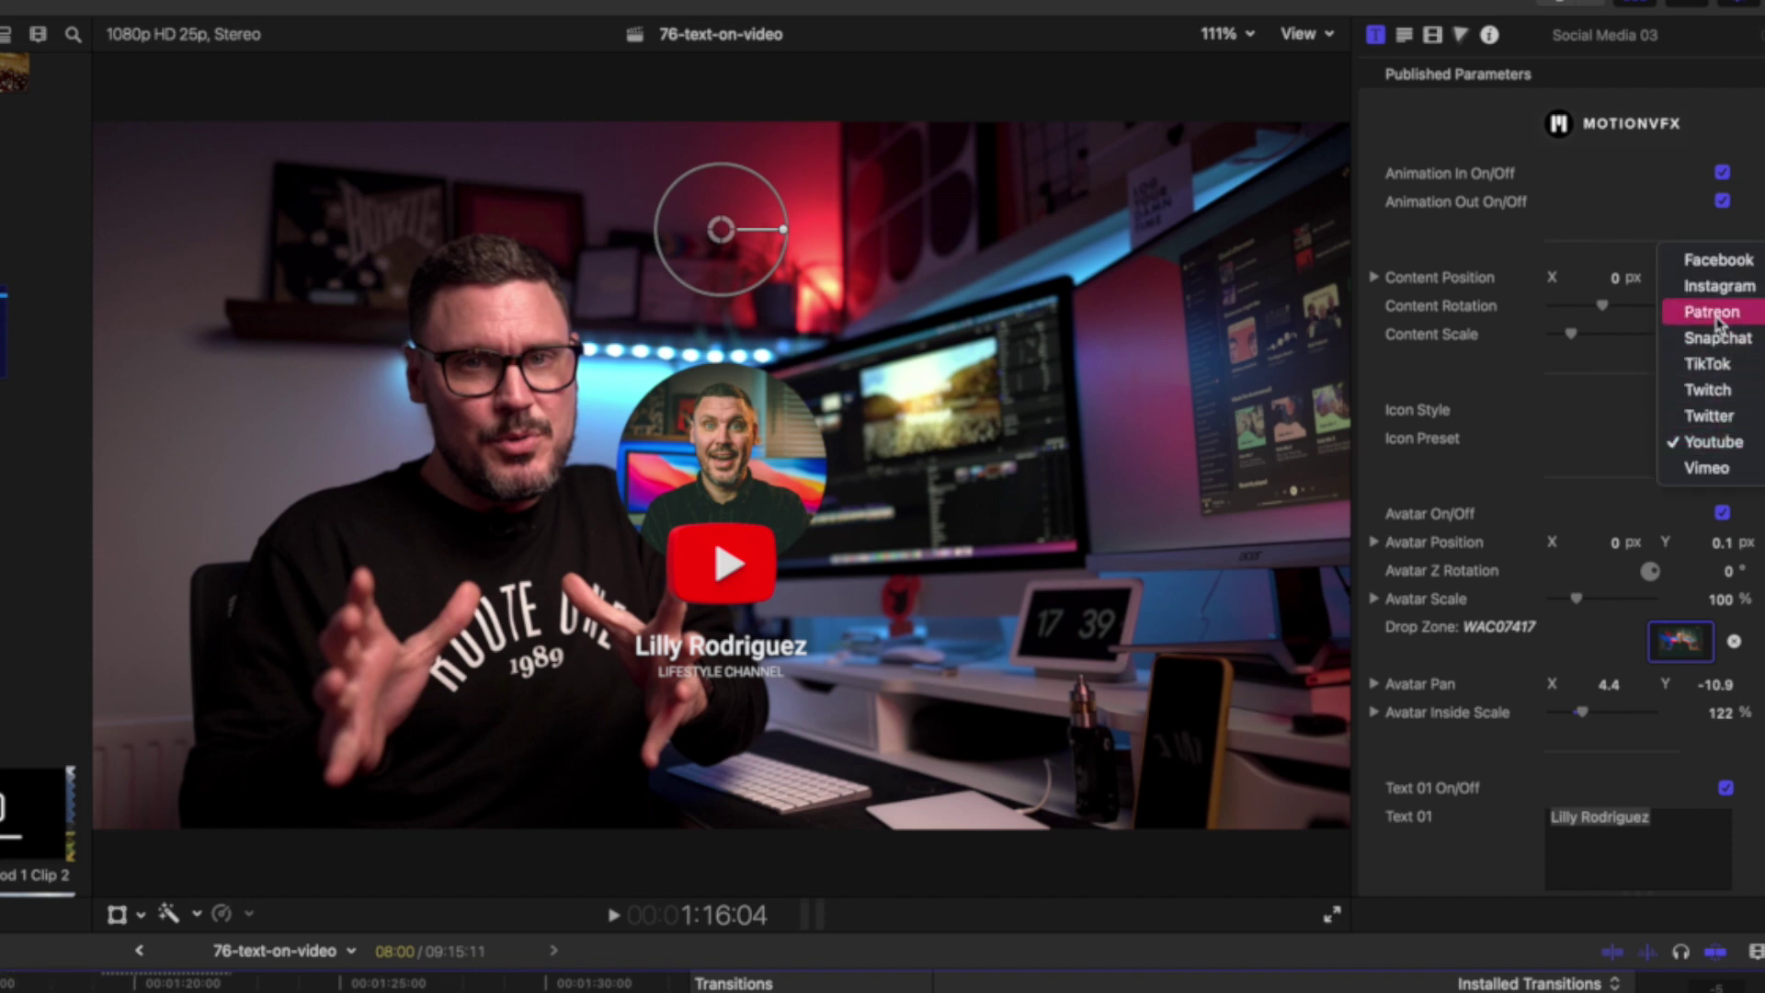
{"action": "left_click", "coordinate": [1719, 289]}
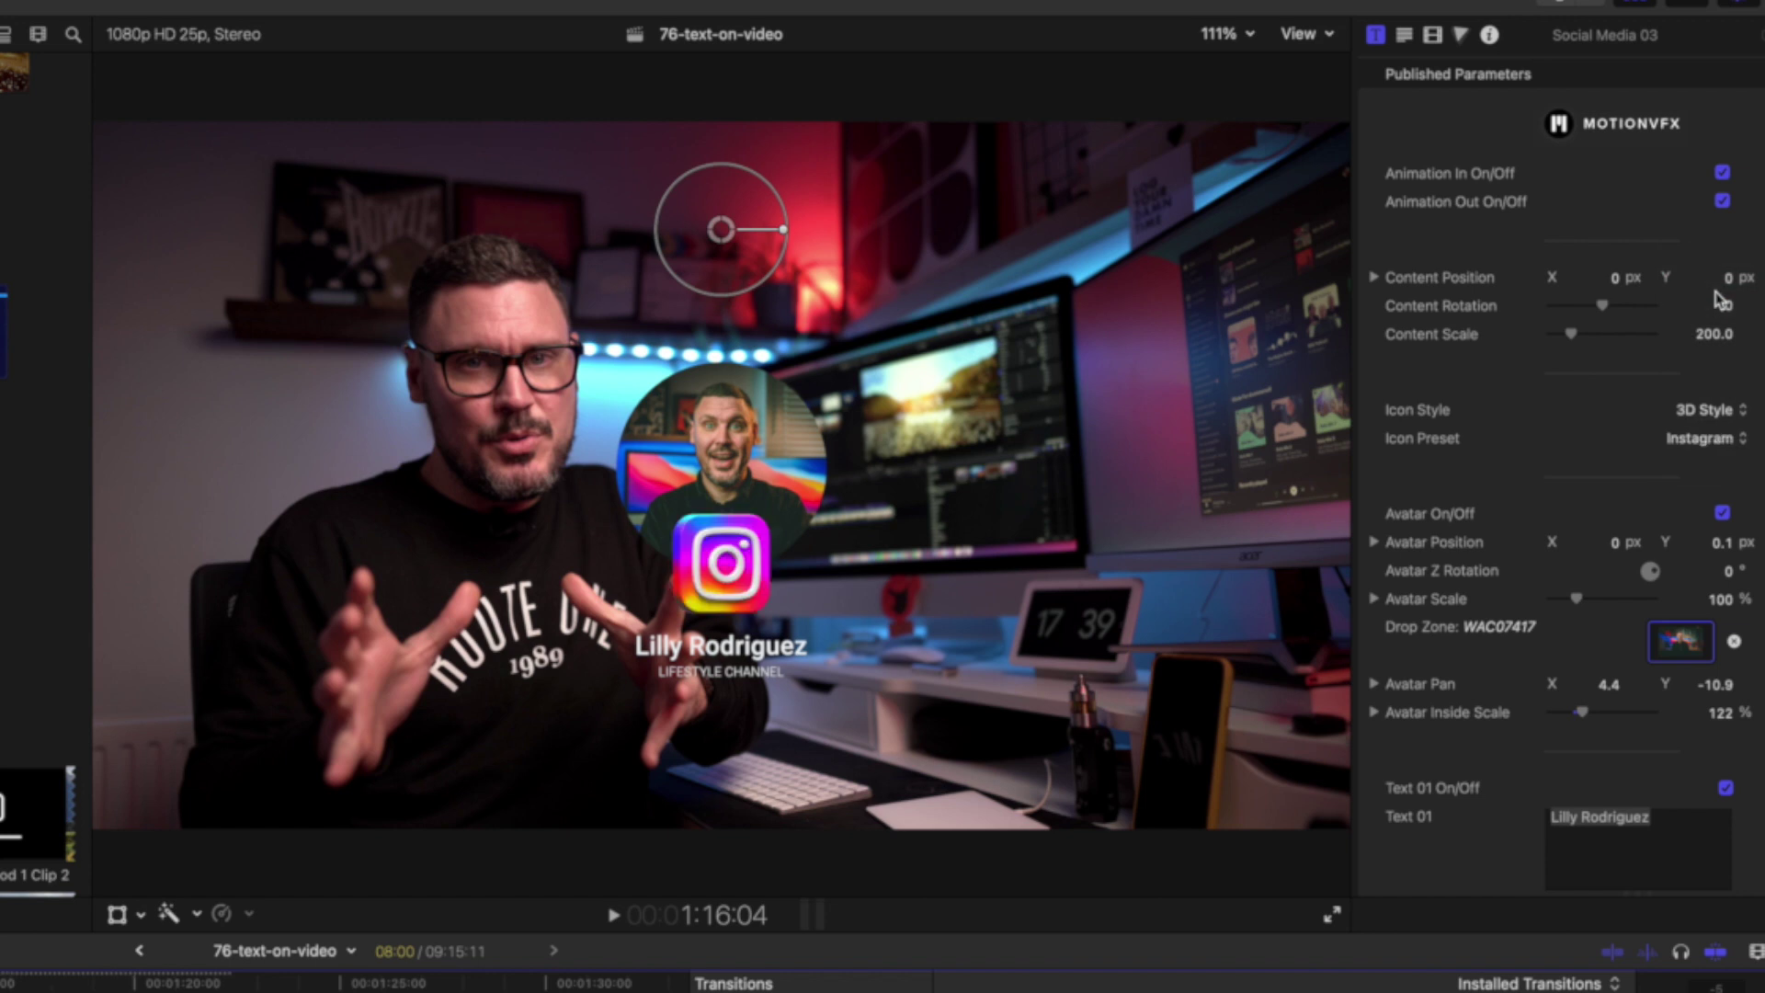
- Compare the title's 2D and 3D icon styles and settle on 2D Style
{"action": "left_click", "coordinate": [1721, 410]}
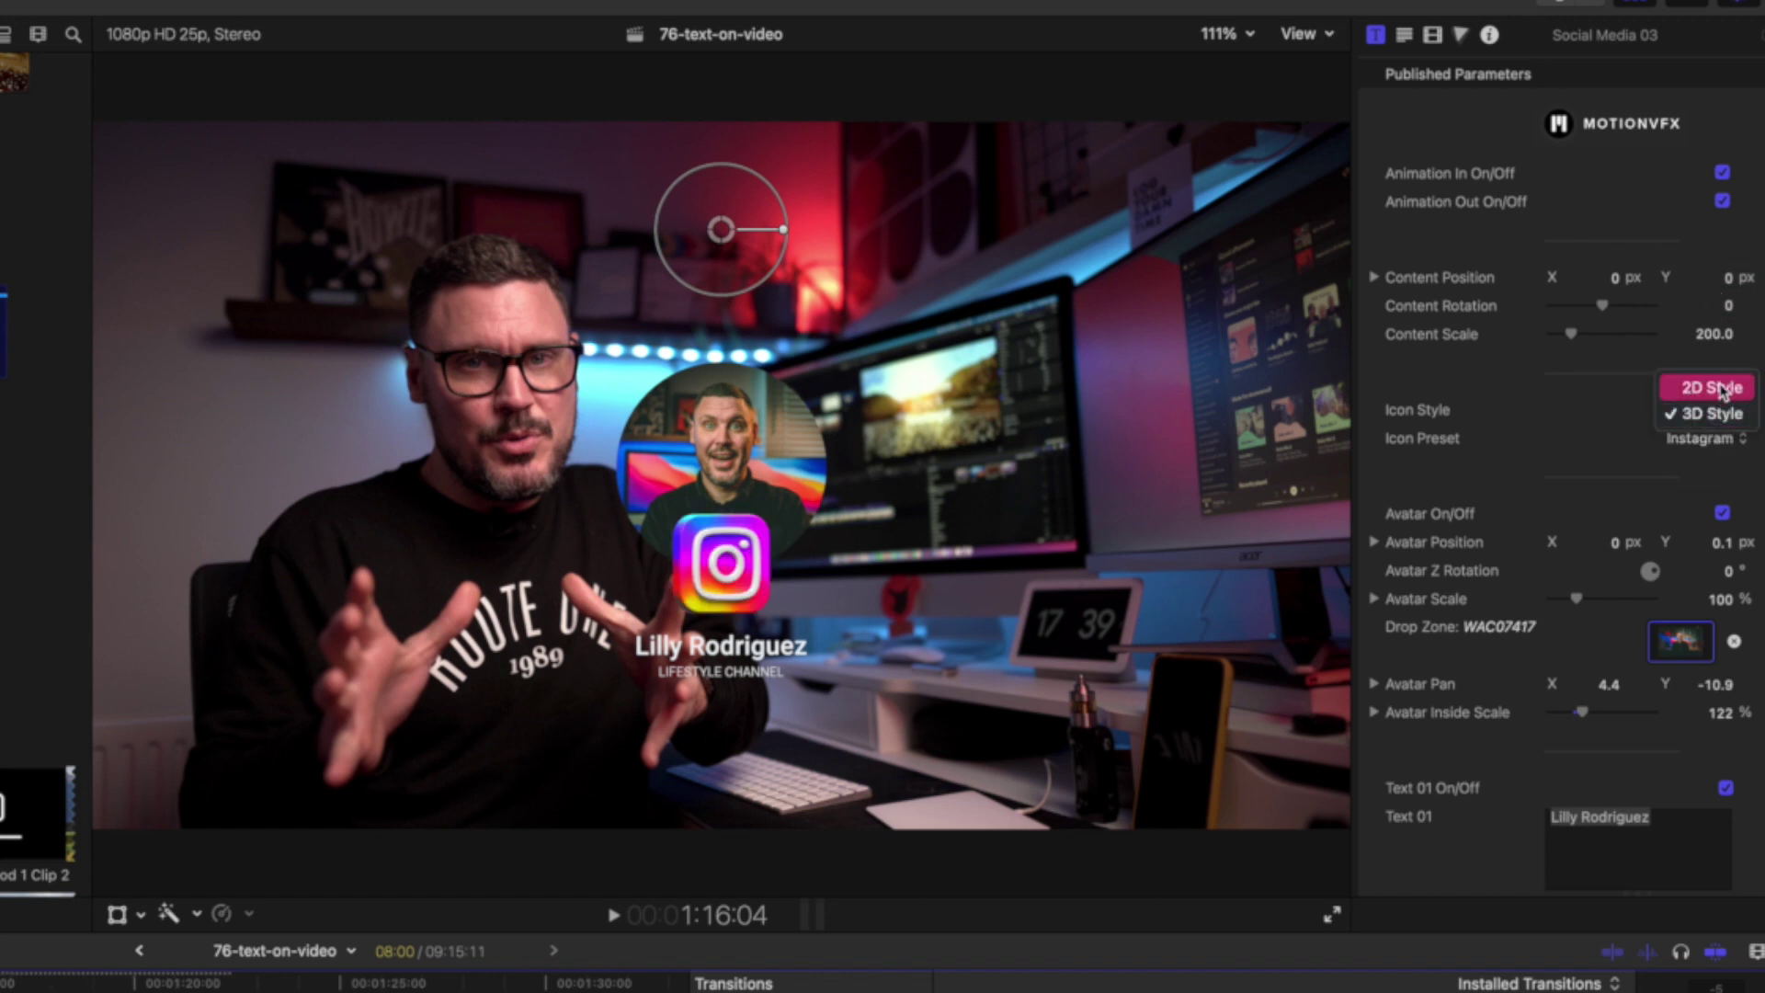
{"action": "left_click", "coordinate": [1722, 389]}
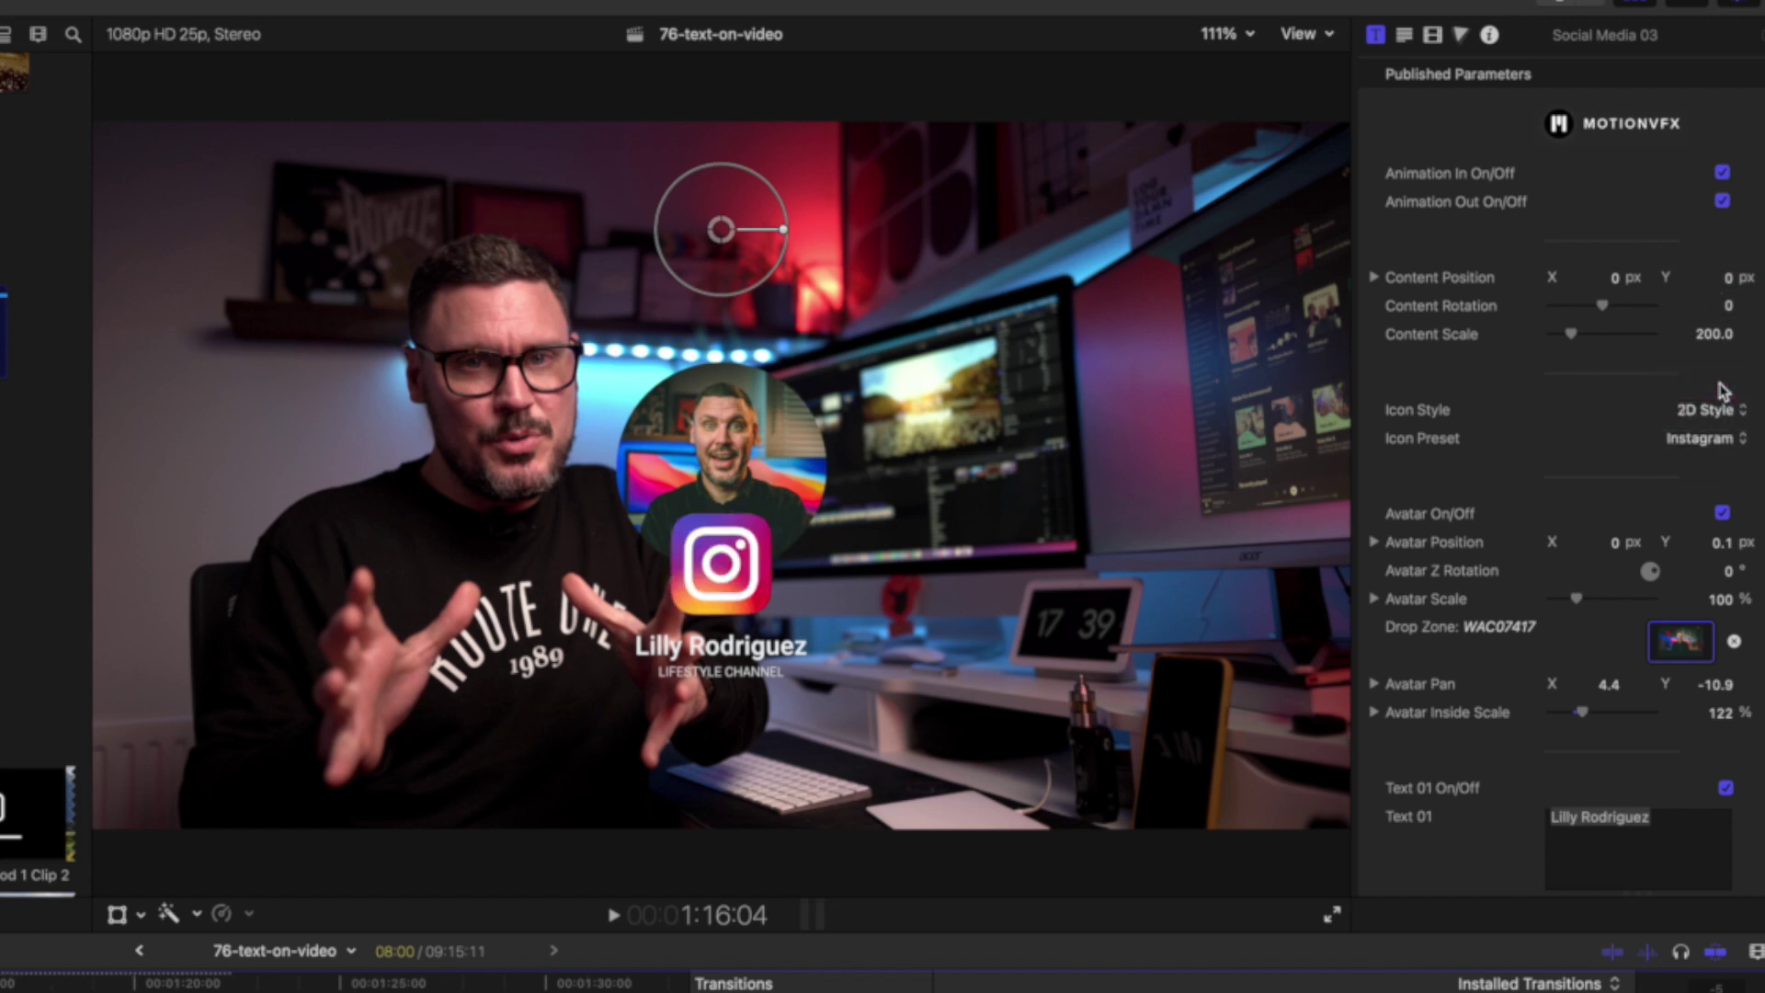
{"action": "left_click", "coordinate": [1722, 409]}
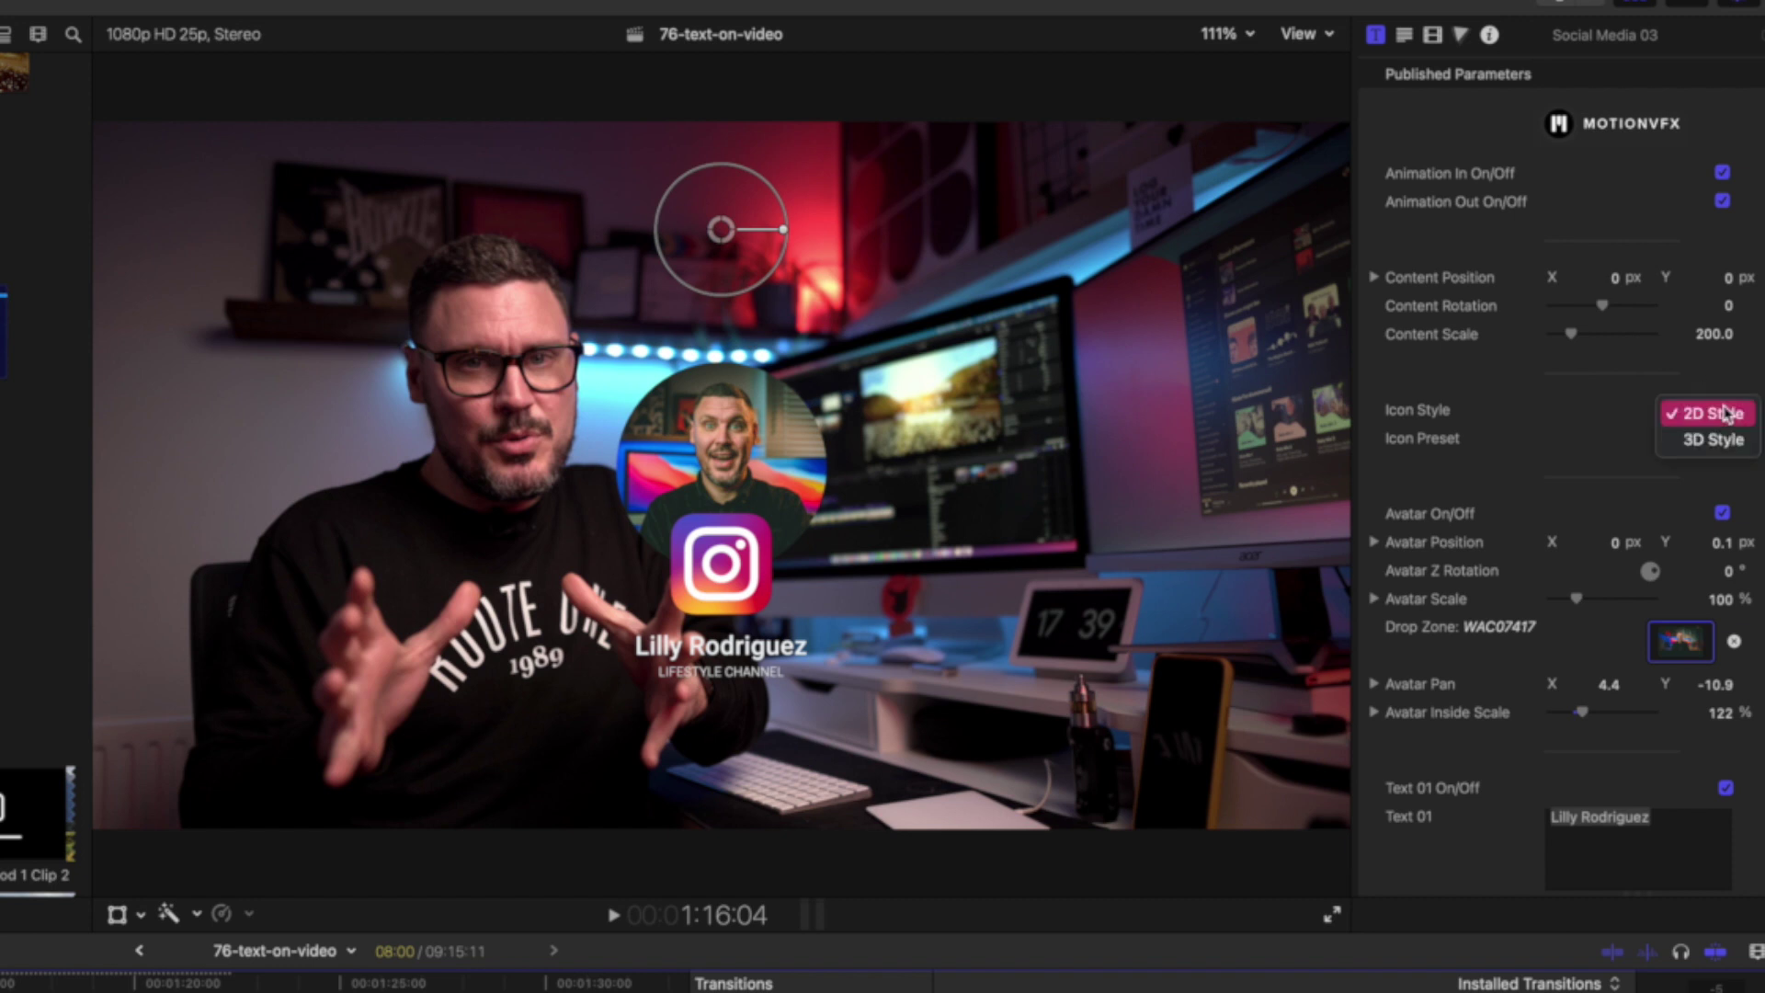
{"action": "key", "text": "Escape"}
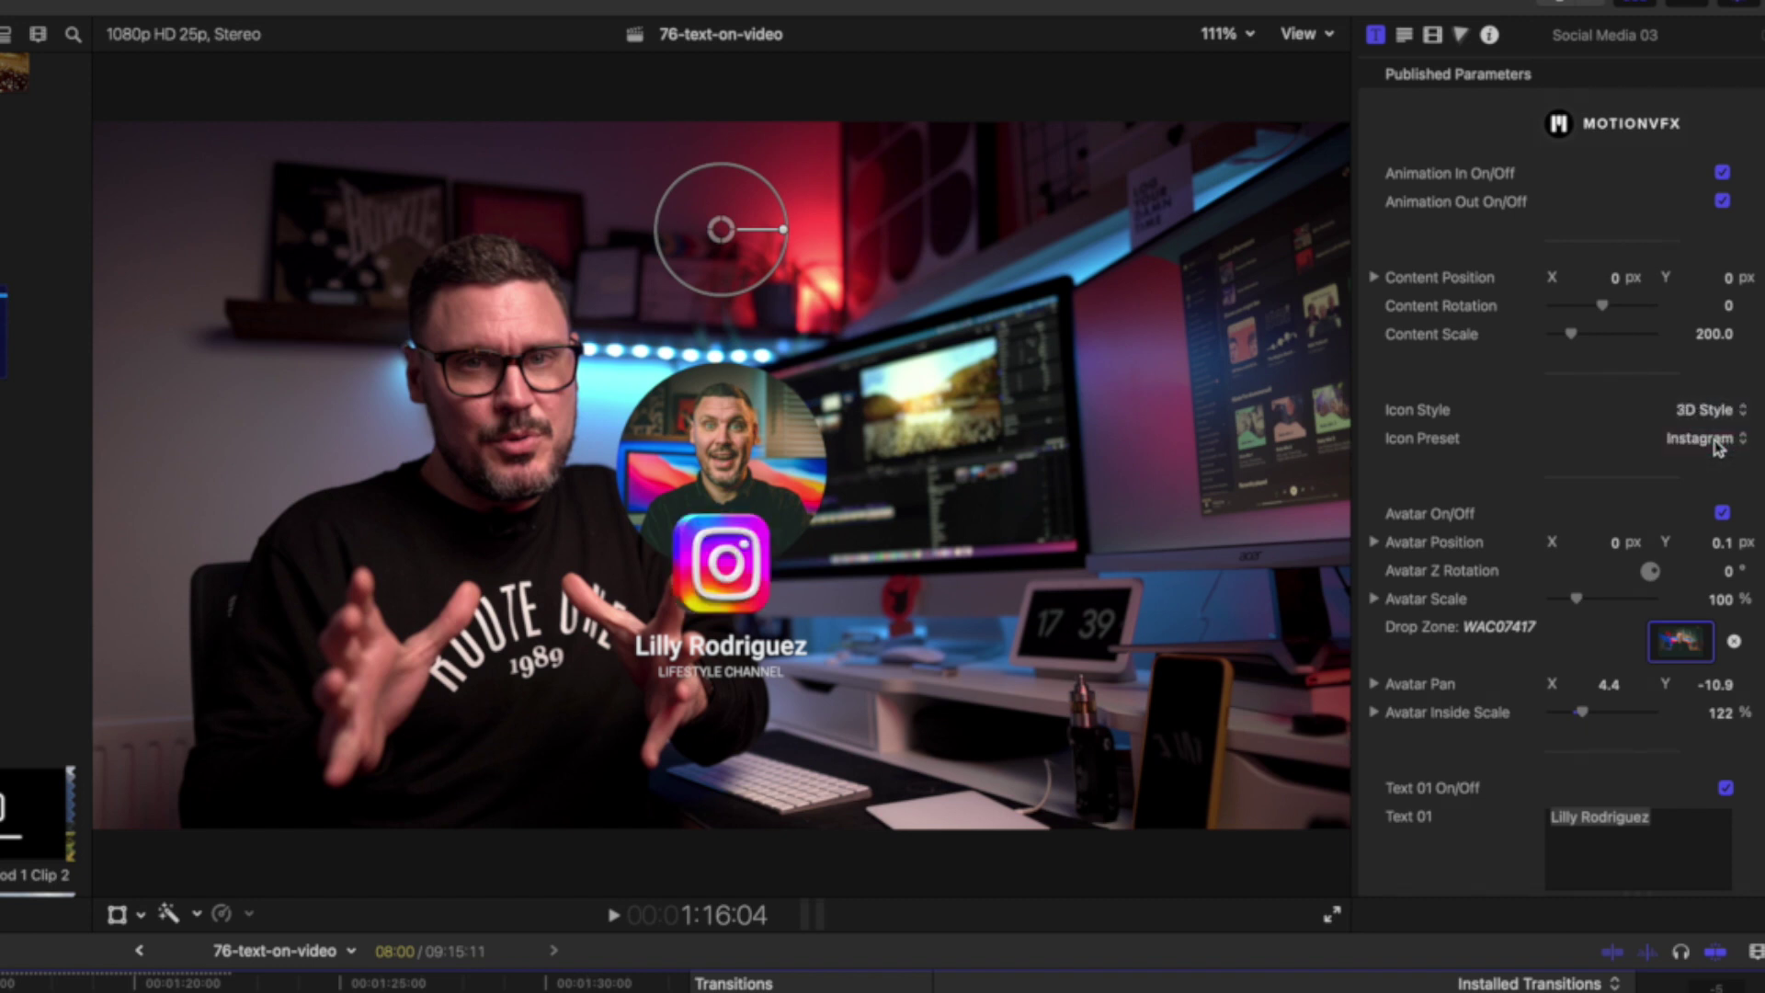
{"action": "left_click", "coordinate": [1716, 421]}
{"action": "left_click", "coordinate": [1714, 394]}
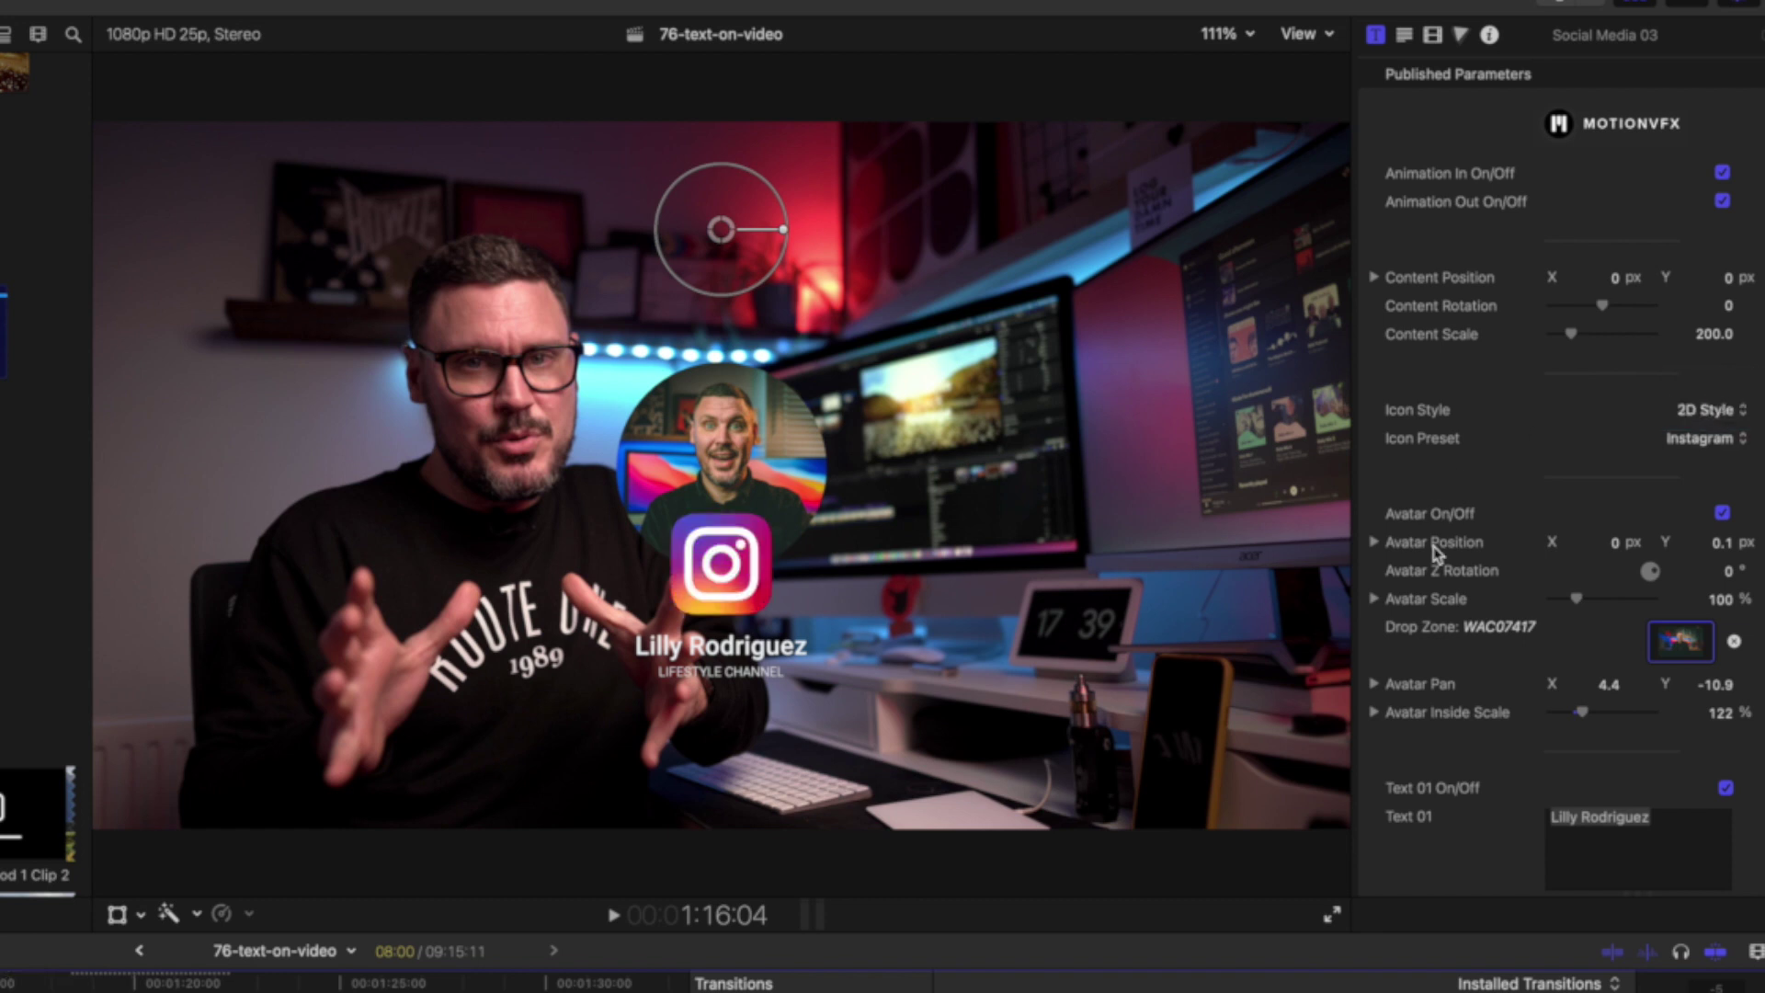
- Replace the title's Text 01 with the presenter's Instagram handle
{"action": "scroll", "coordinate": [1564, 474], "scroll_direction": "down", "scroll_amount": 4}
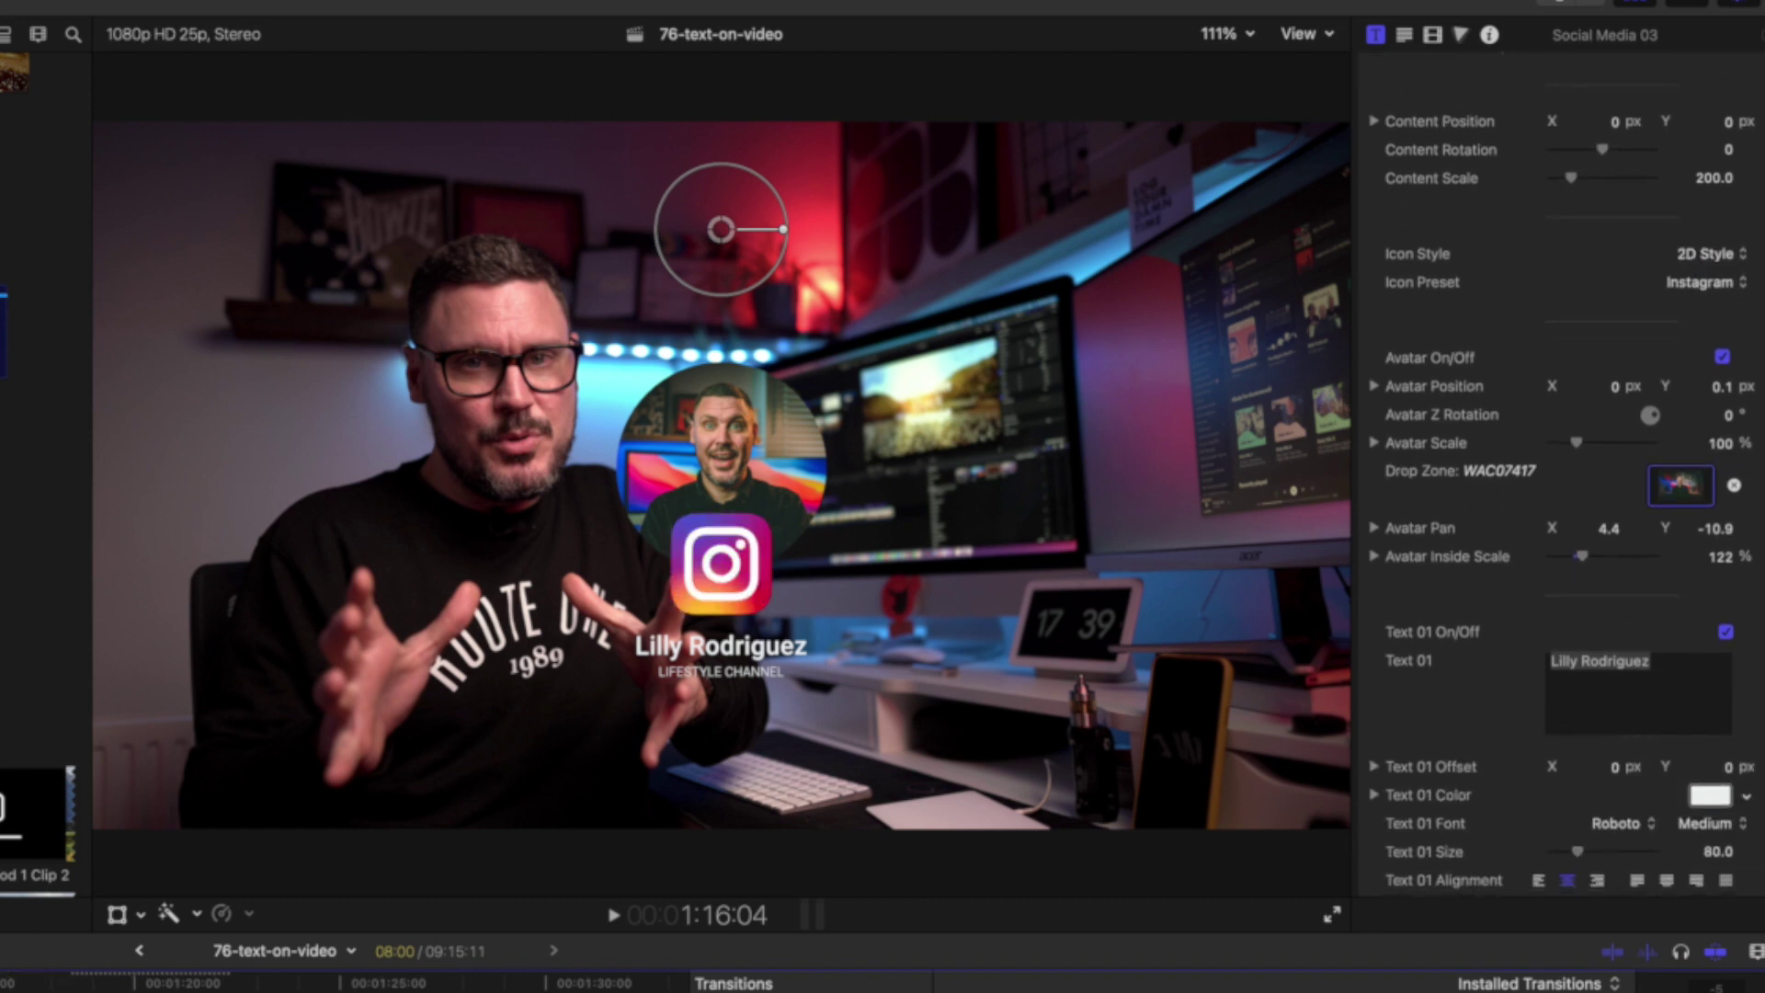
{"action": "scroll", "coordinate": [1717, 670], "scroll_direction": "down", "scroll_amount": 1}
{"action": "double_click", "coordinate": [1701, 633]}
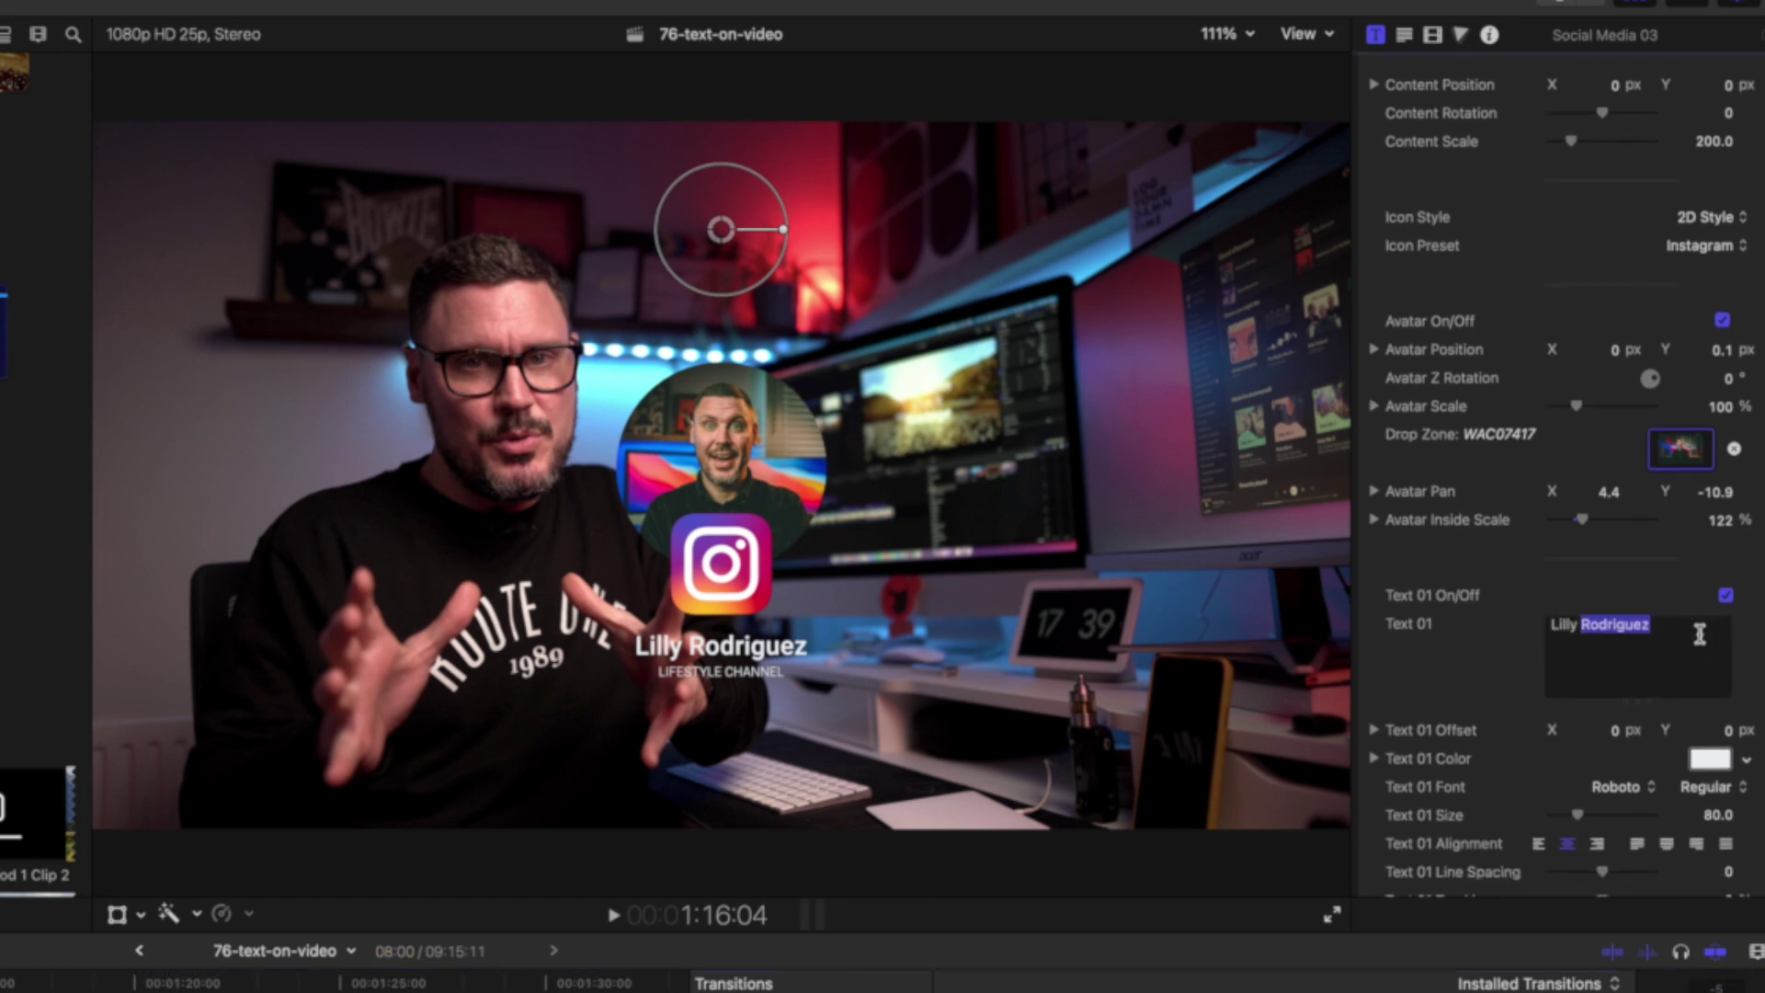
{"action": "type", "text": "@WillChidlow"}
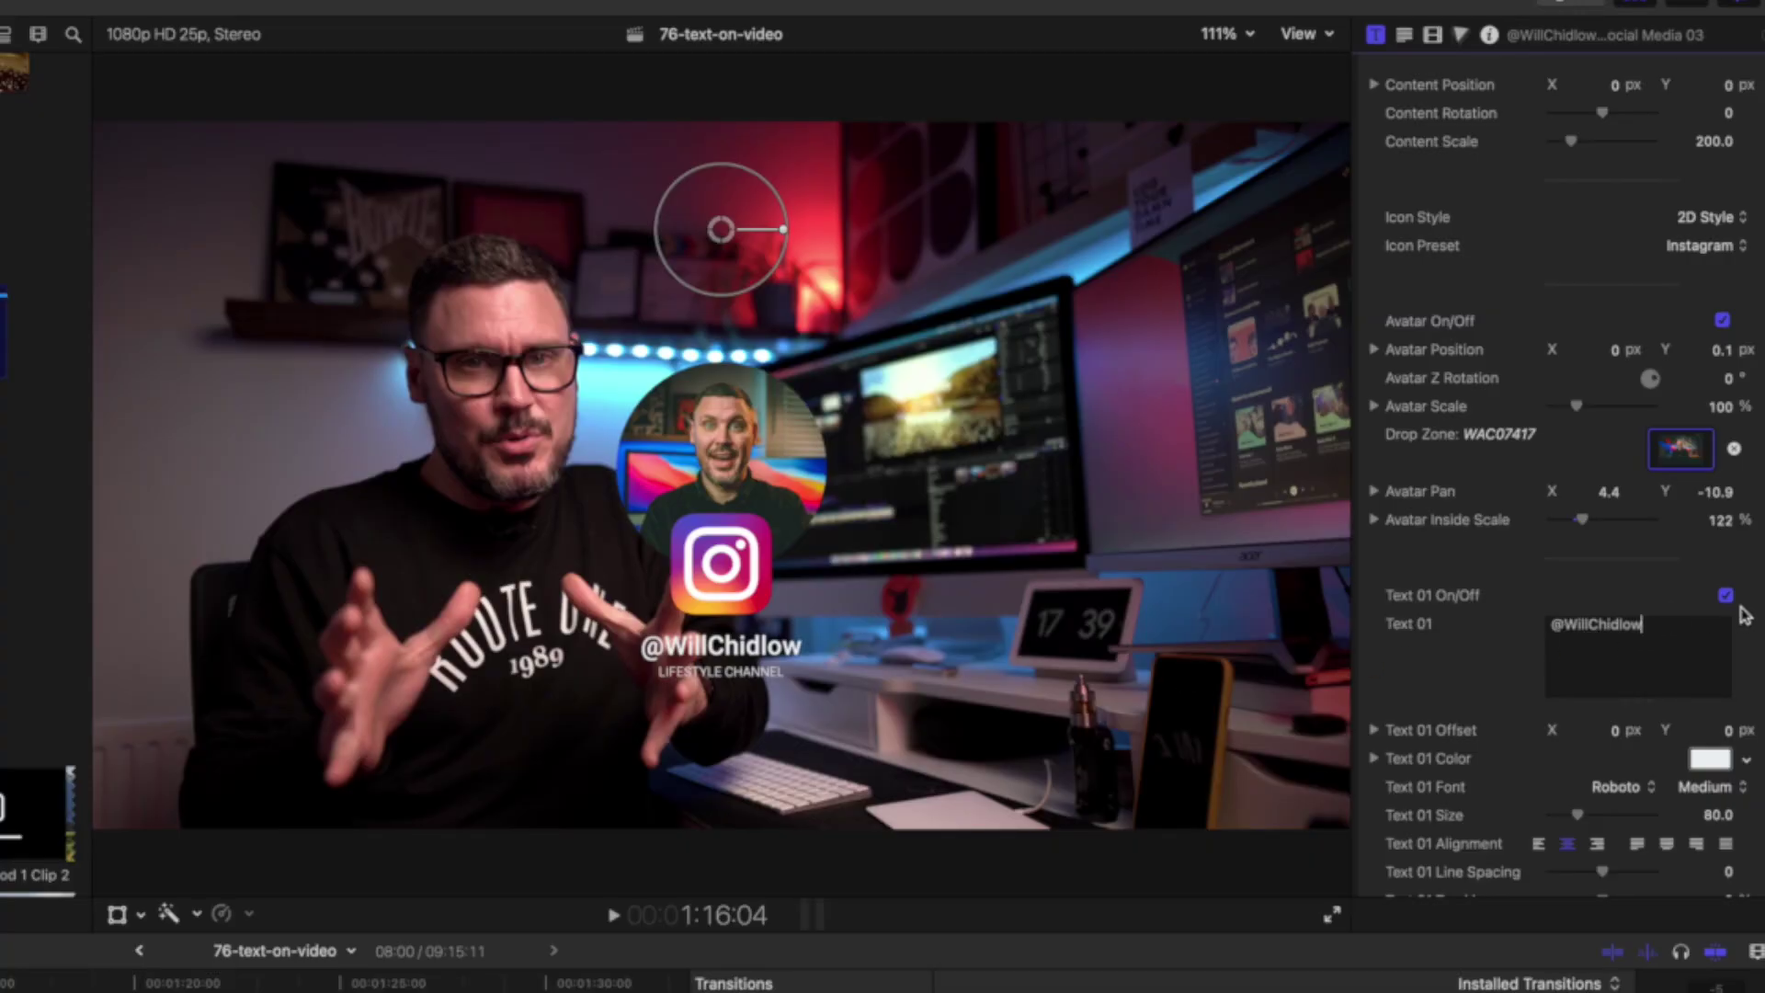
- Keep Text 02 enabled and replace its wording with "FAFFING AROUND WITH CAMERAS"
{"action": "scroll", "coordinate": [1747, 612], "scroll_direction": "down", "scroll_amount": 4}
{"action": "scroll", "coordinate": [1747, 612], "scroll_direction": "down", "scroll_amount": 1}
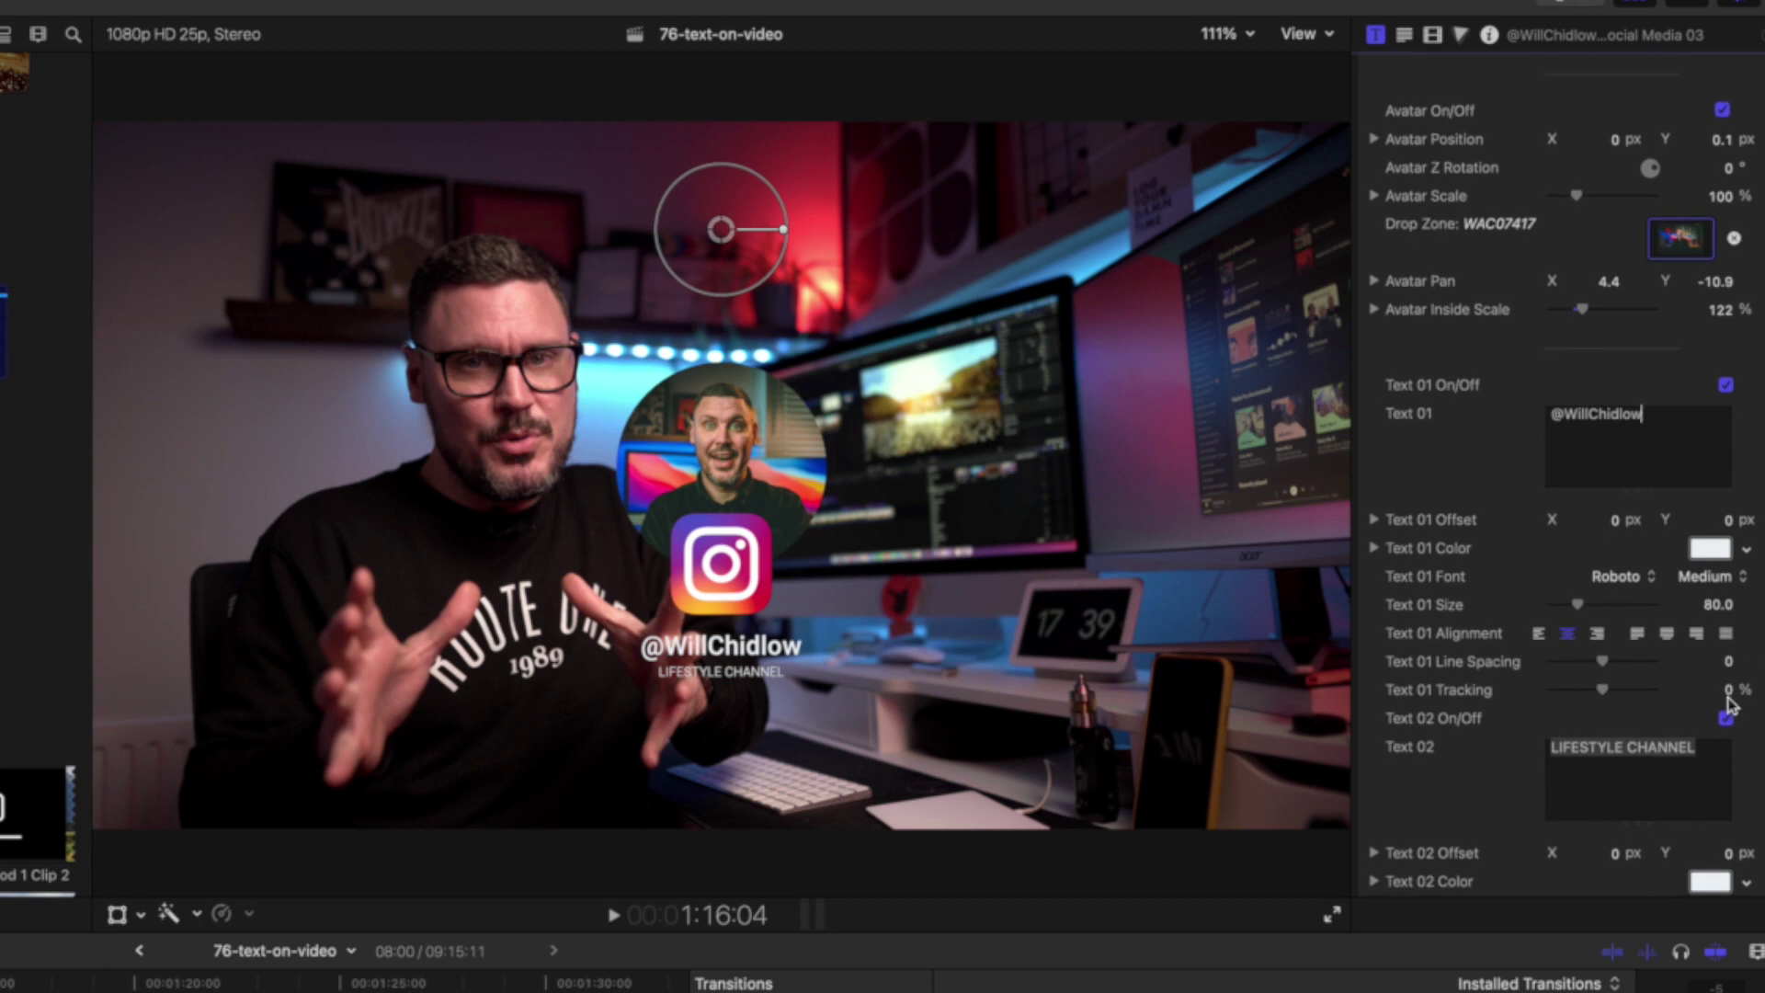
{"action": "left_click", "coordinate": [1726, 720]}
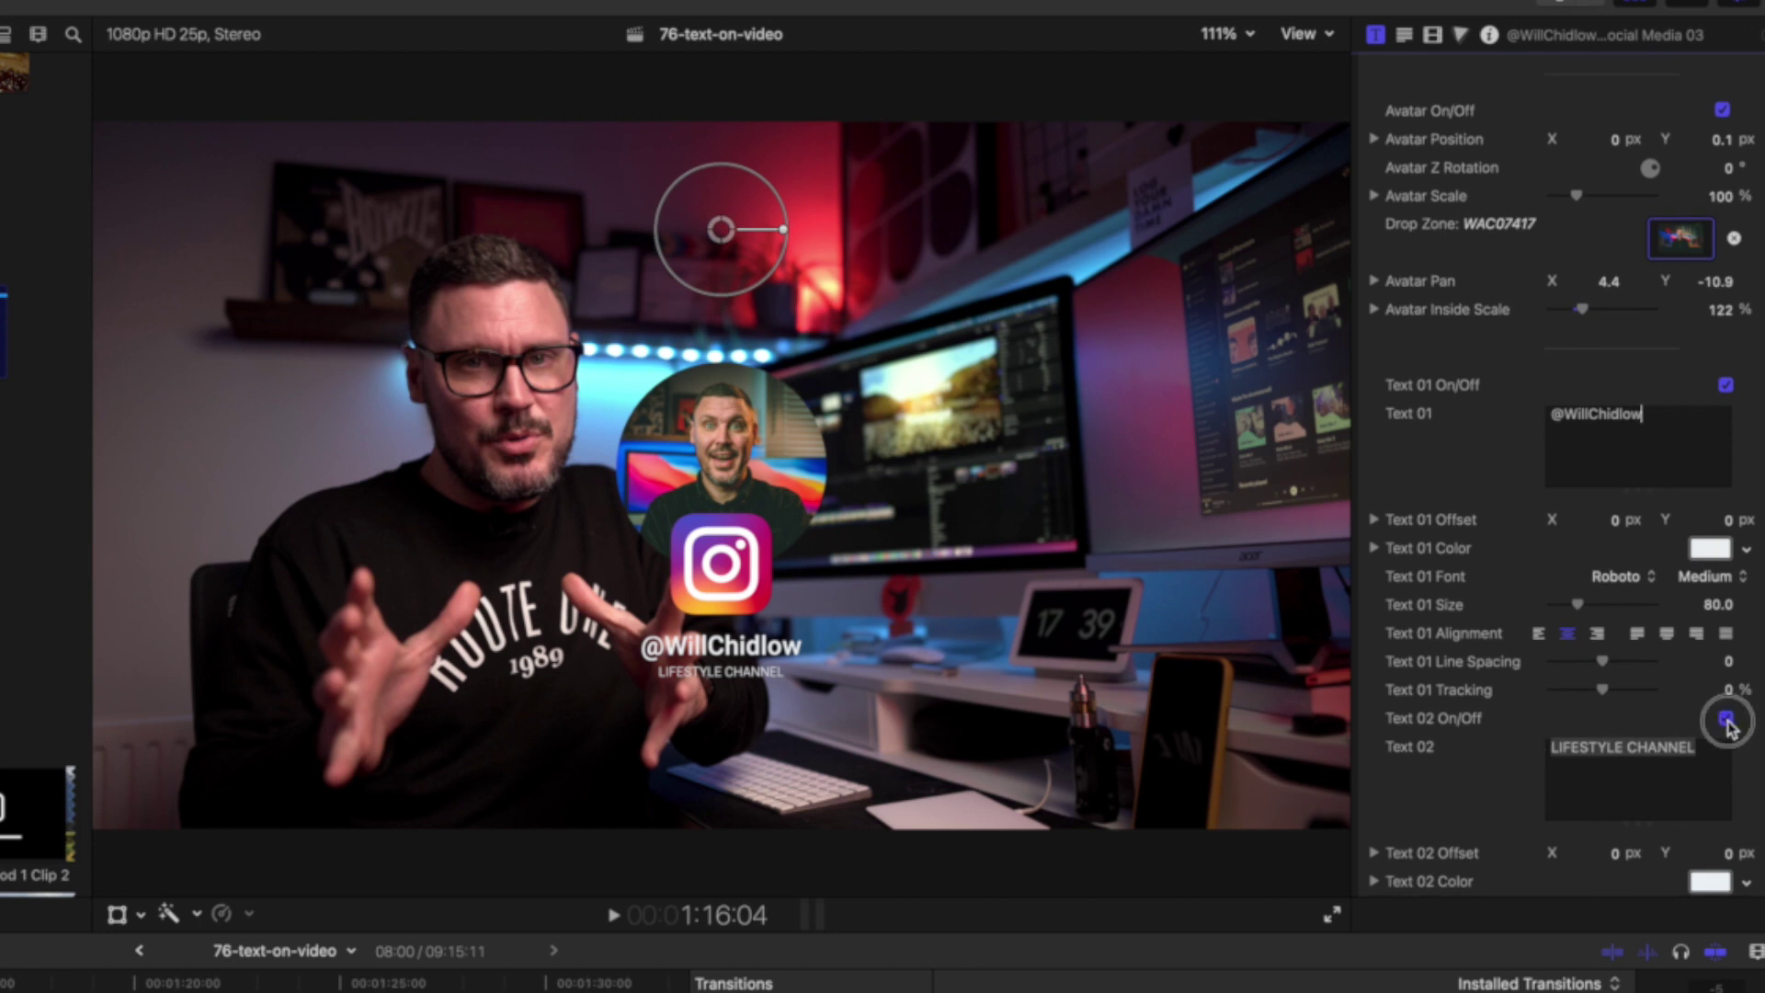
{"action": "left_click", "coordinate": [1727, 719]}
{"action": "triple_click", "coordinate": [1716, 743]}
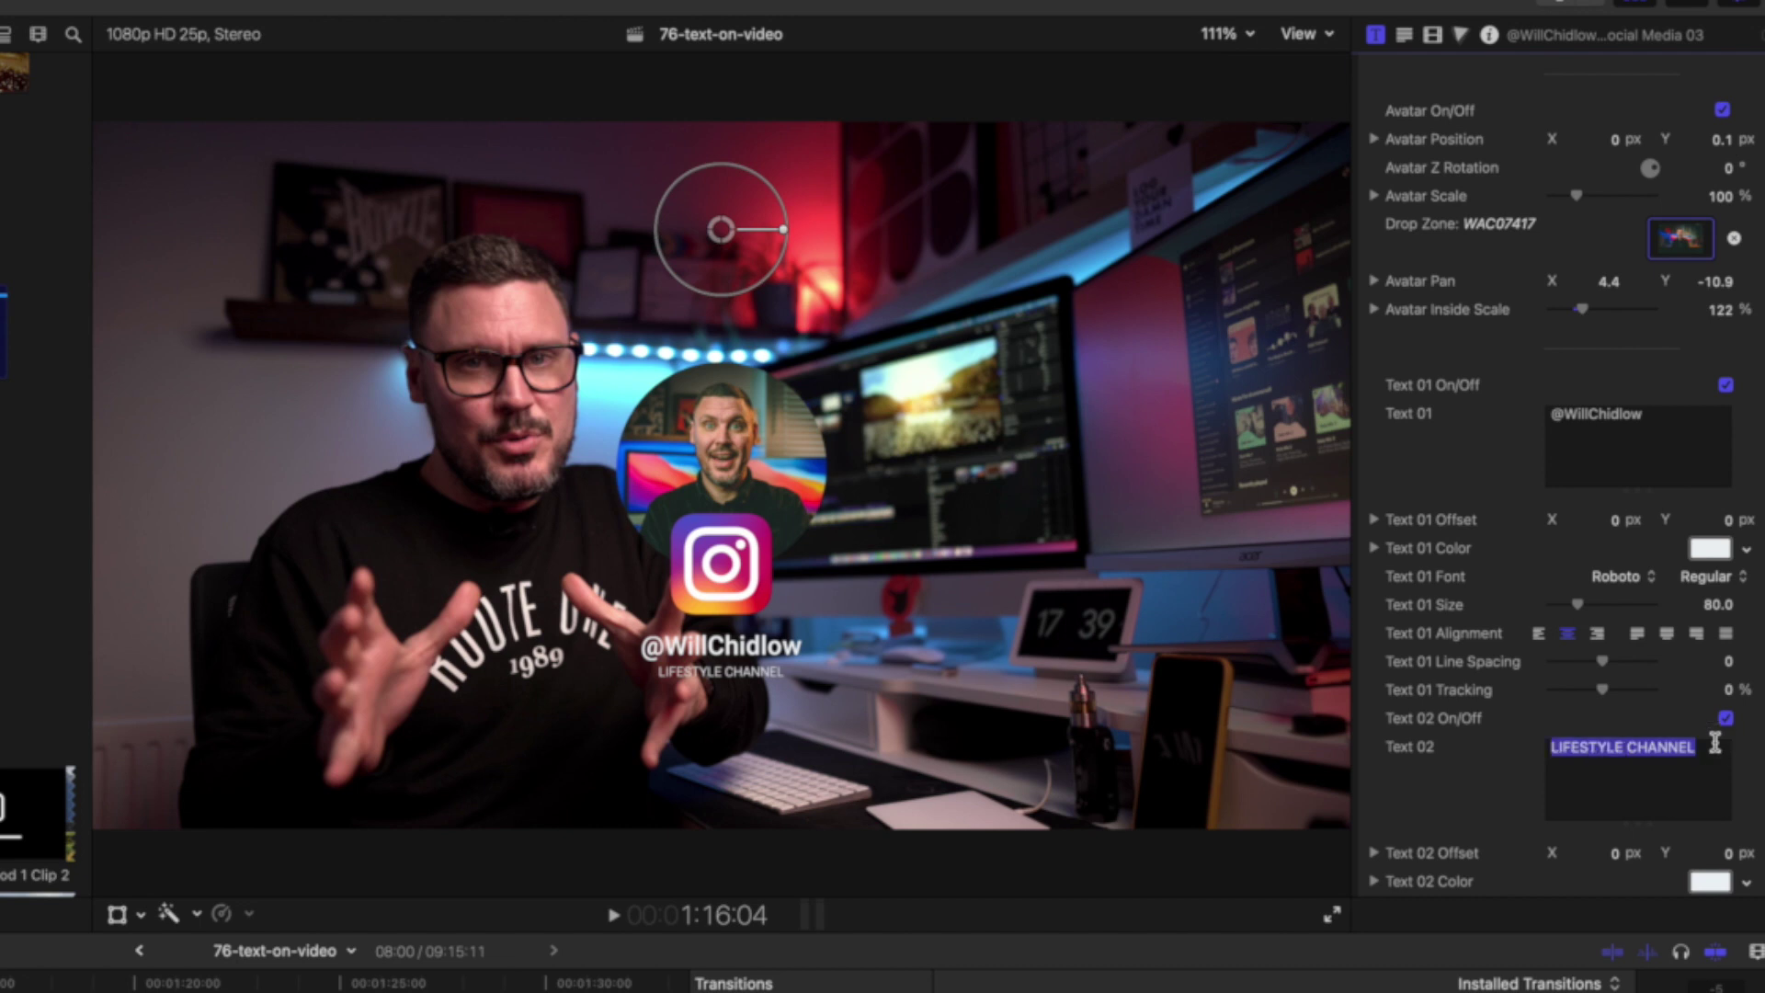
{"action": "type", "text": "FAFFING AROUND WITH CAMERAS"}
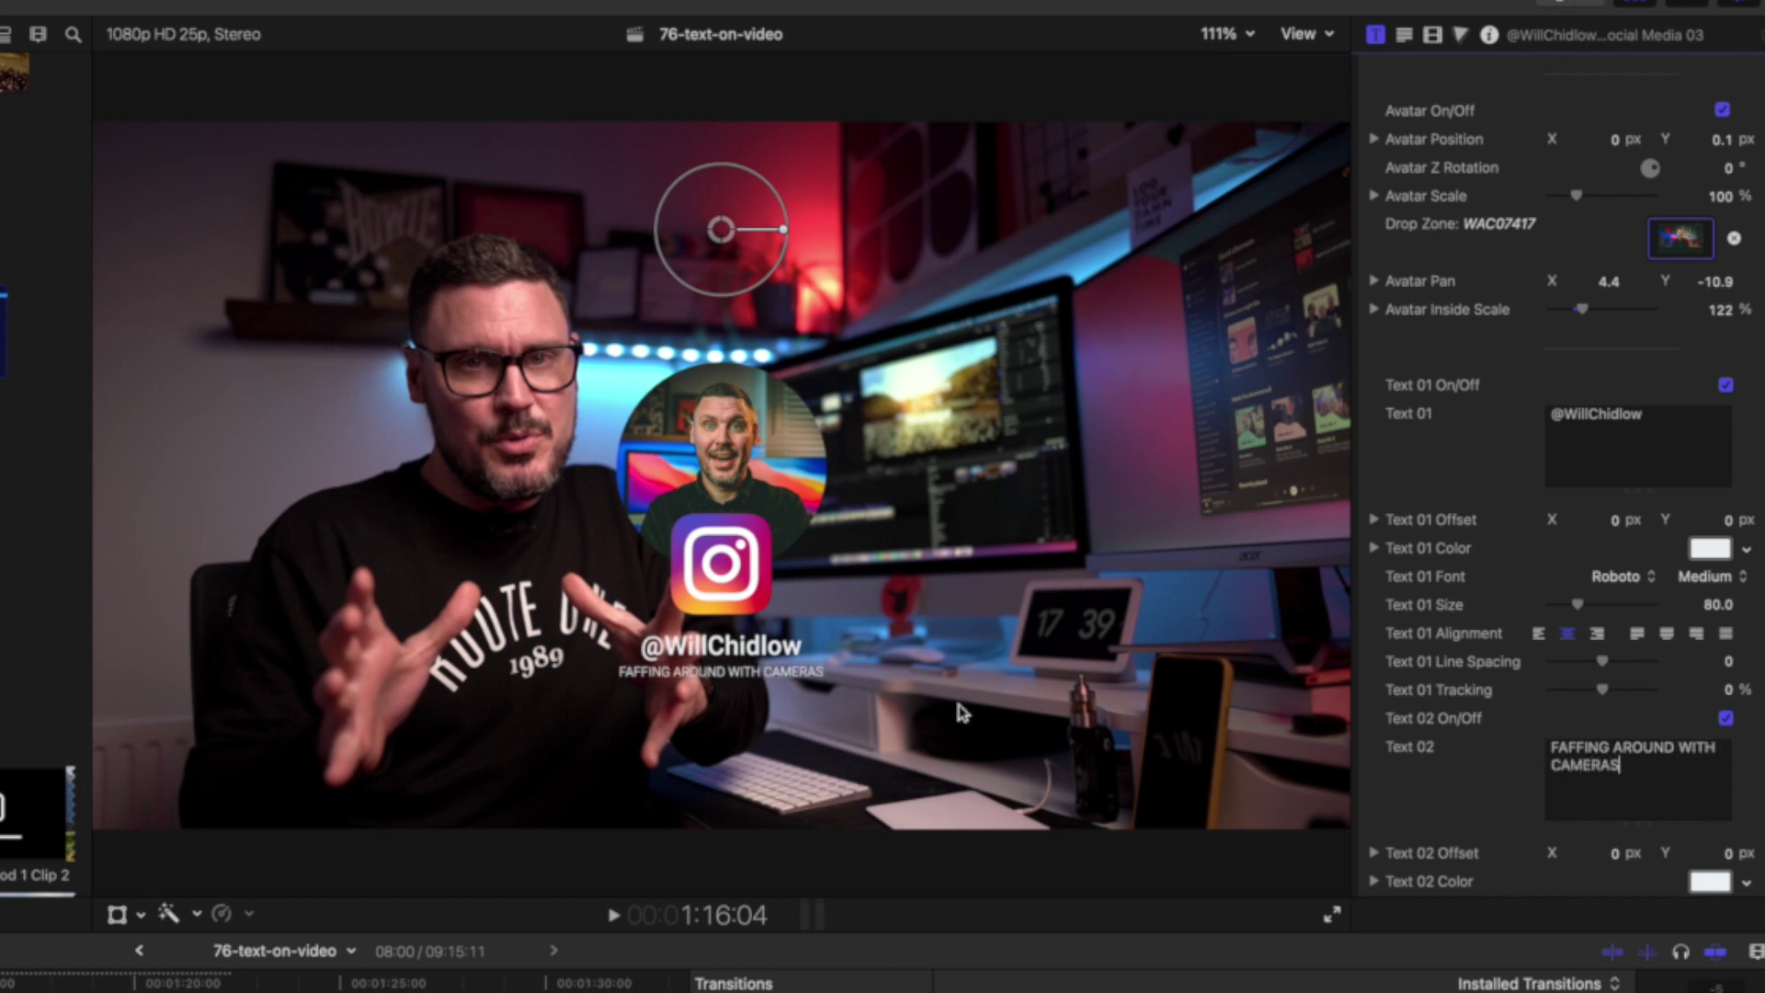
- Set the Text 01 font to Geomanist in the Bold style
{"action": "scroll", "coordinate": [1627, 552], "scroll_direction": "down", "scroll_amount": 2}
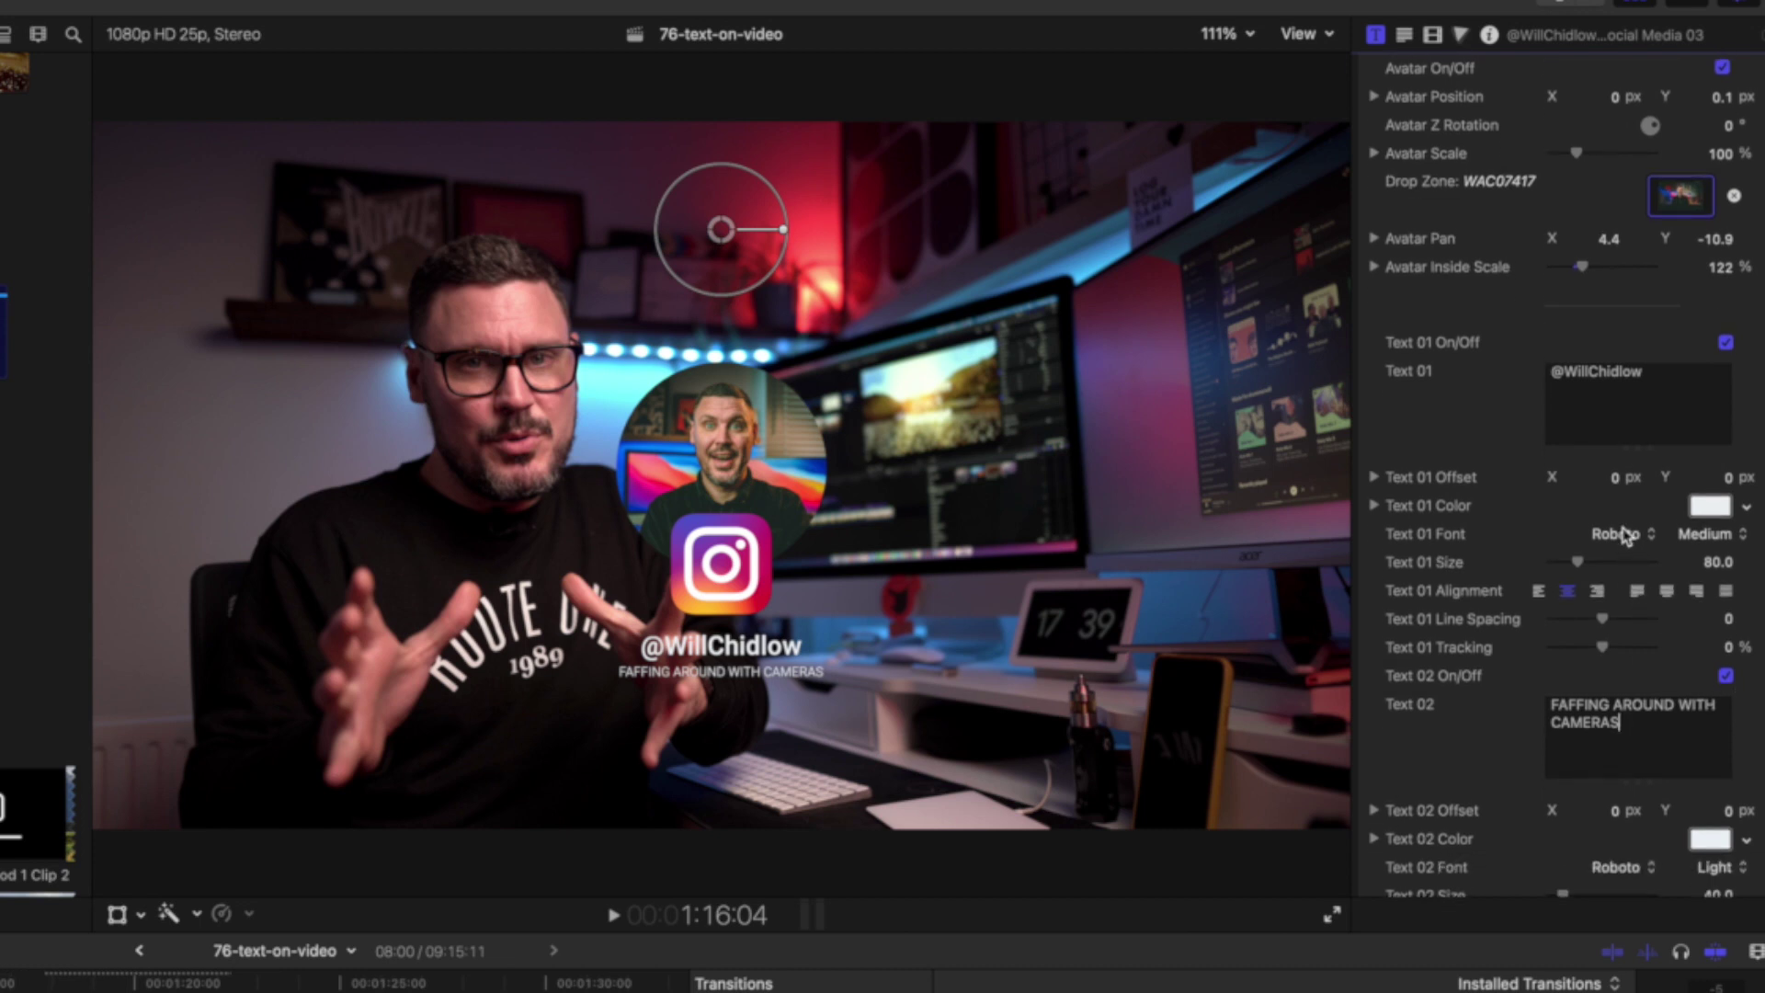
{"action": "left_click", "coordinate": [1619, 534]}
{"action": "scroll", "coordinate": [1618, 540], "scroll_direction": "up", "scroll_amount": 10}
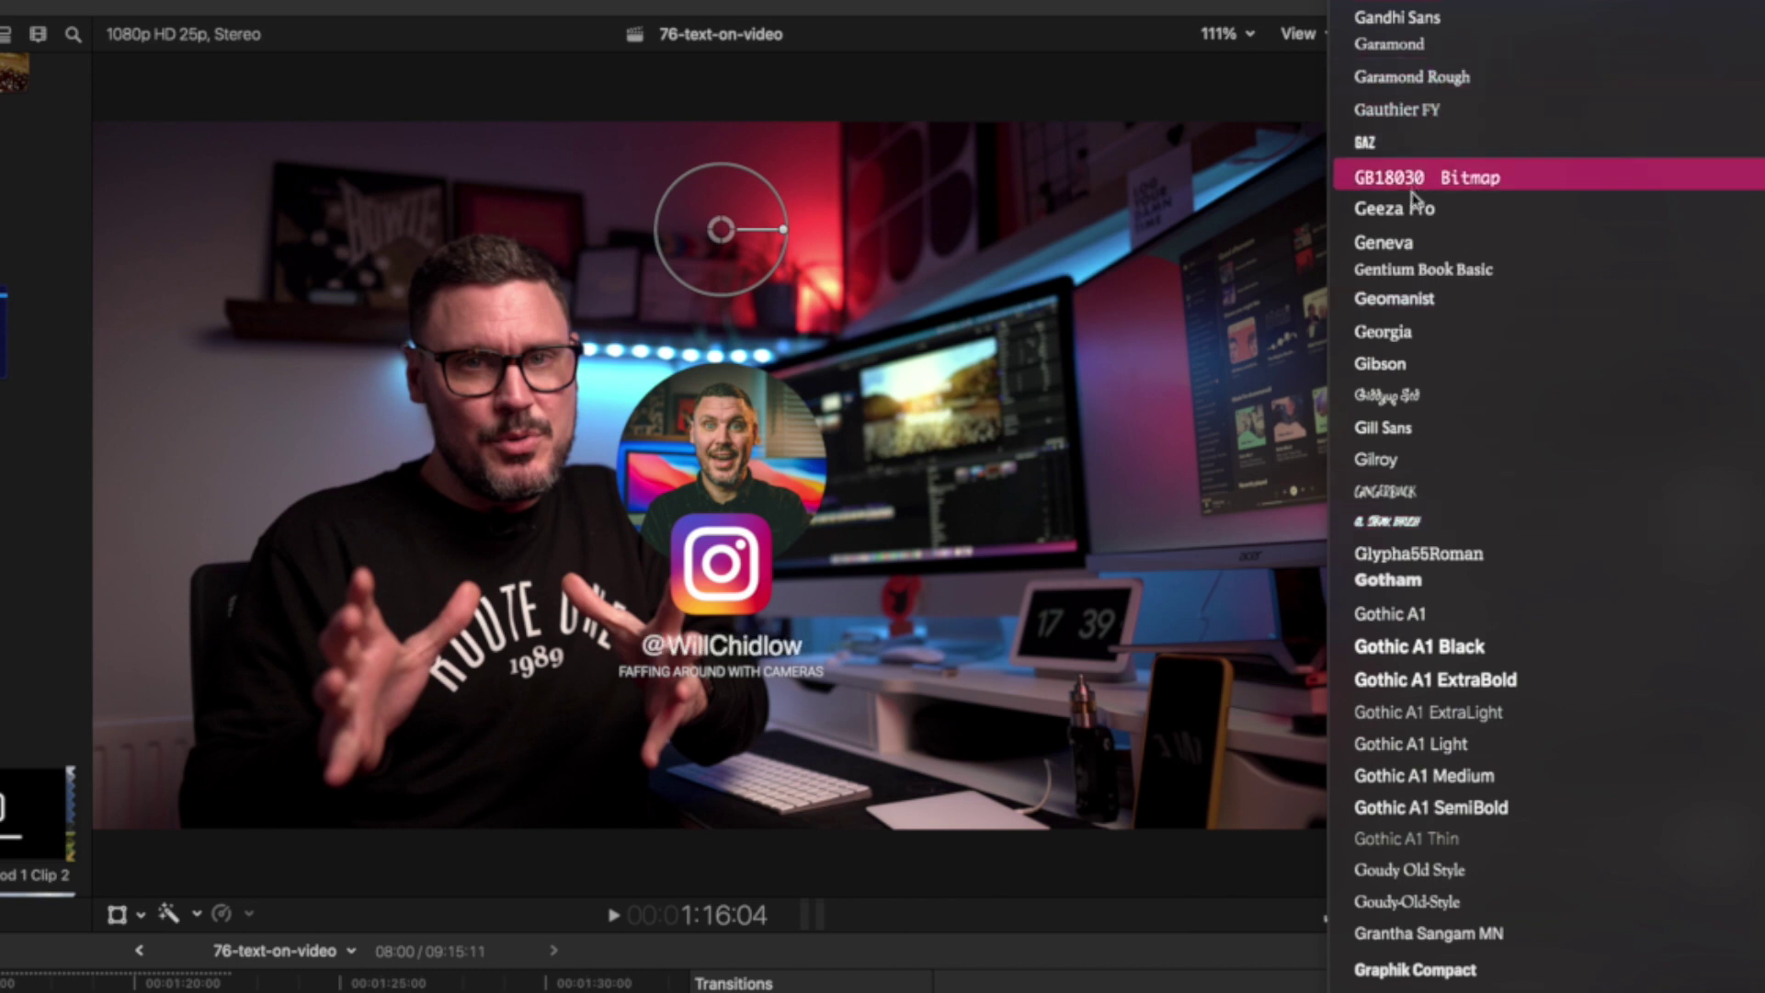
{"action": "left_click", "coordinate": [1412, 301]}
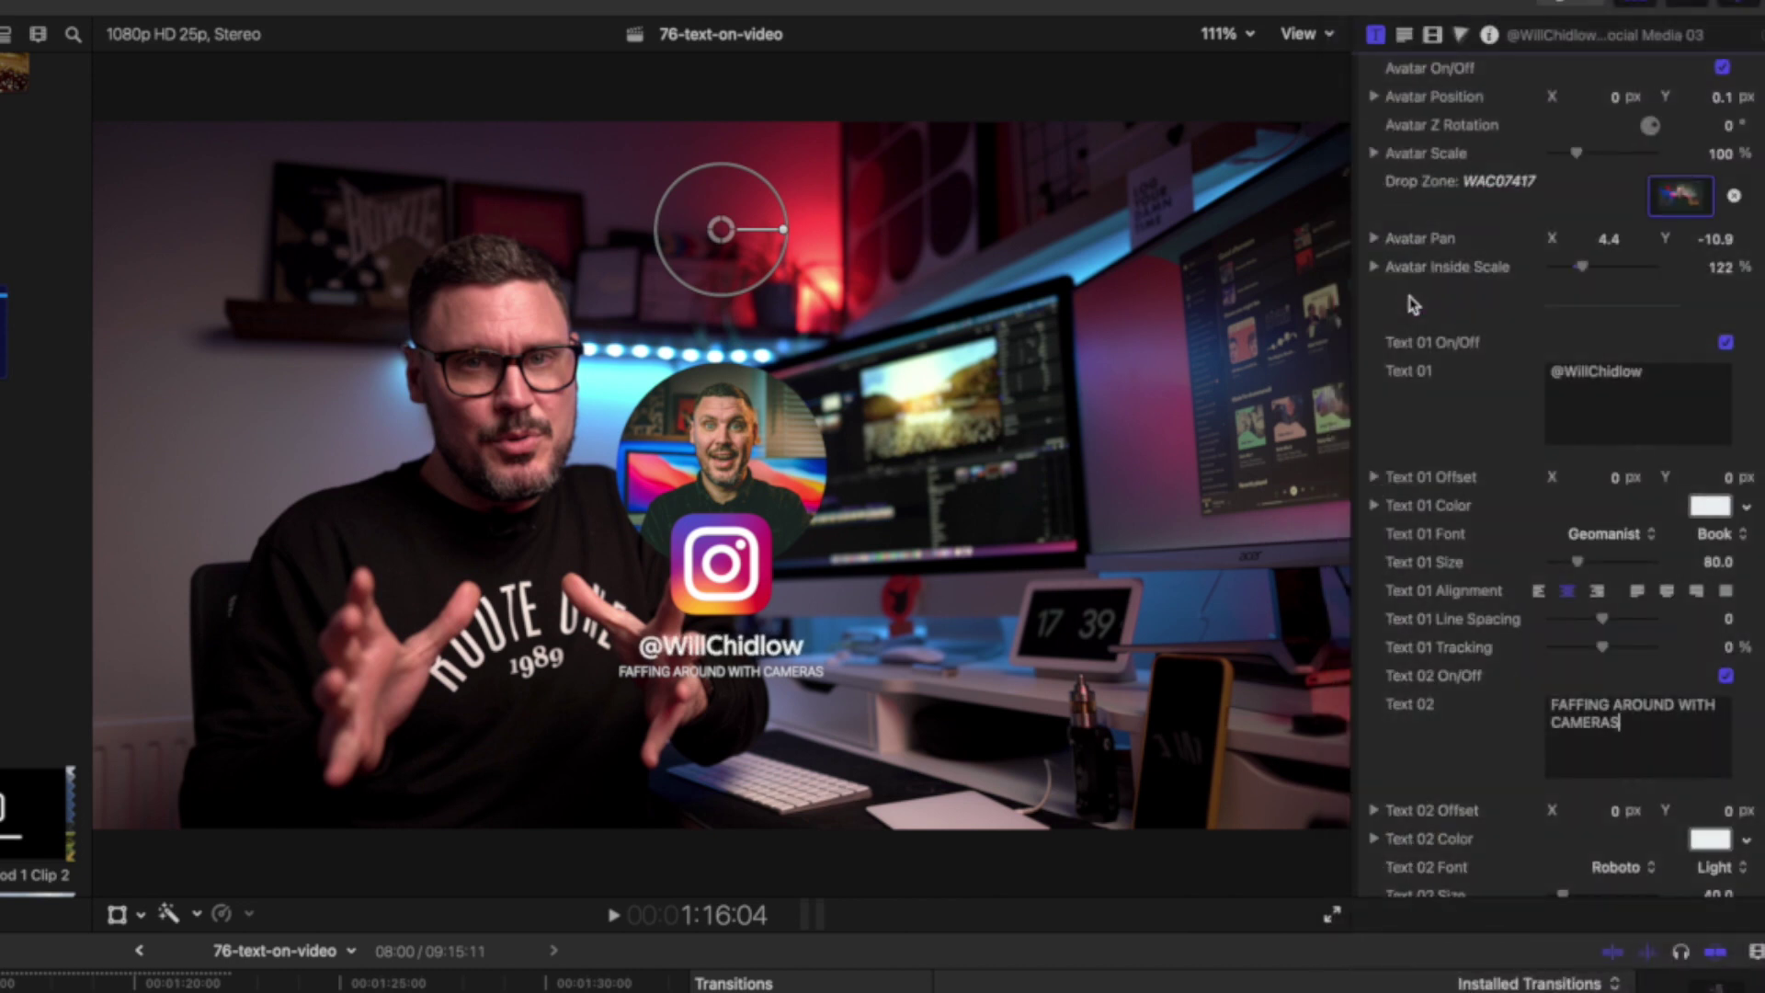
{"action": "left_click", "coordinate": [1710, 537]}
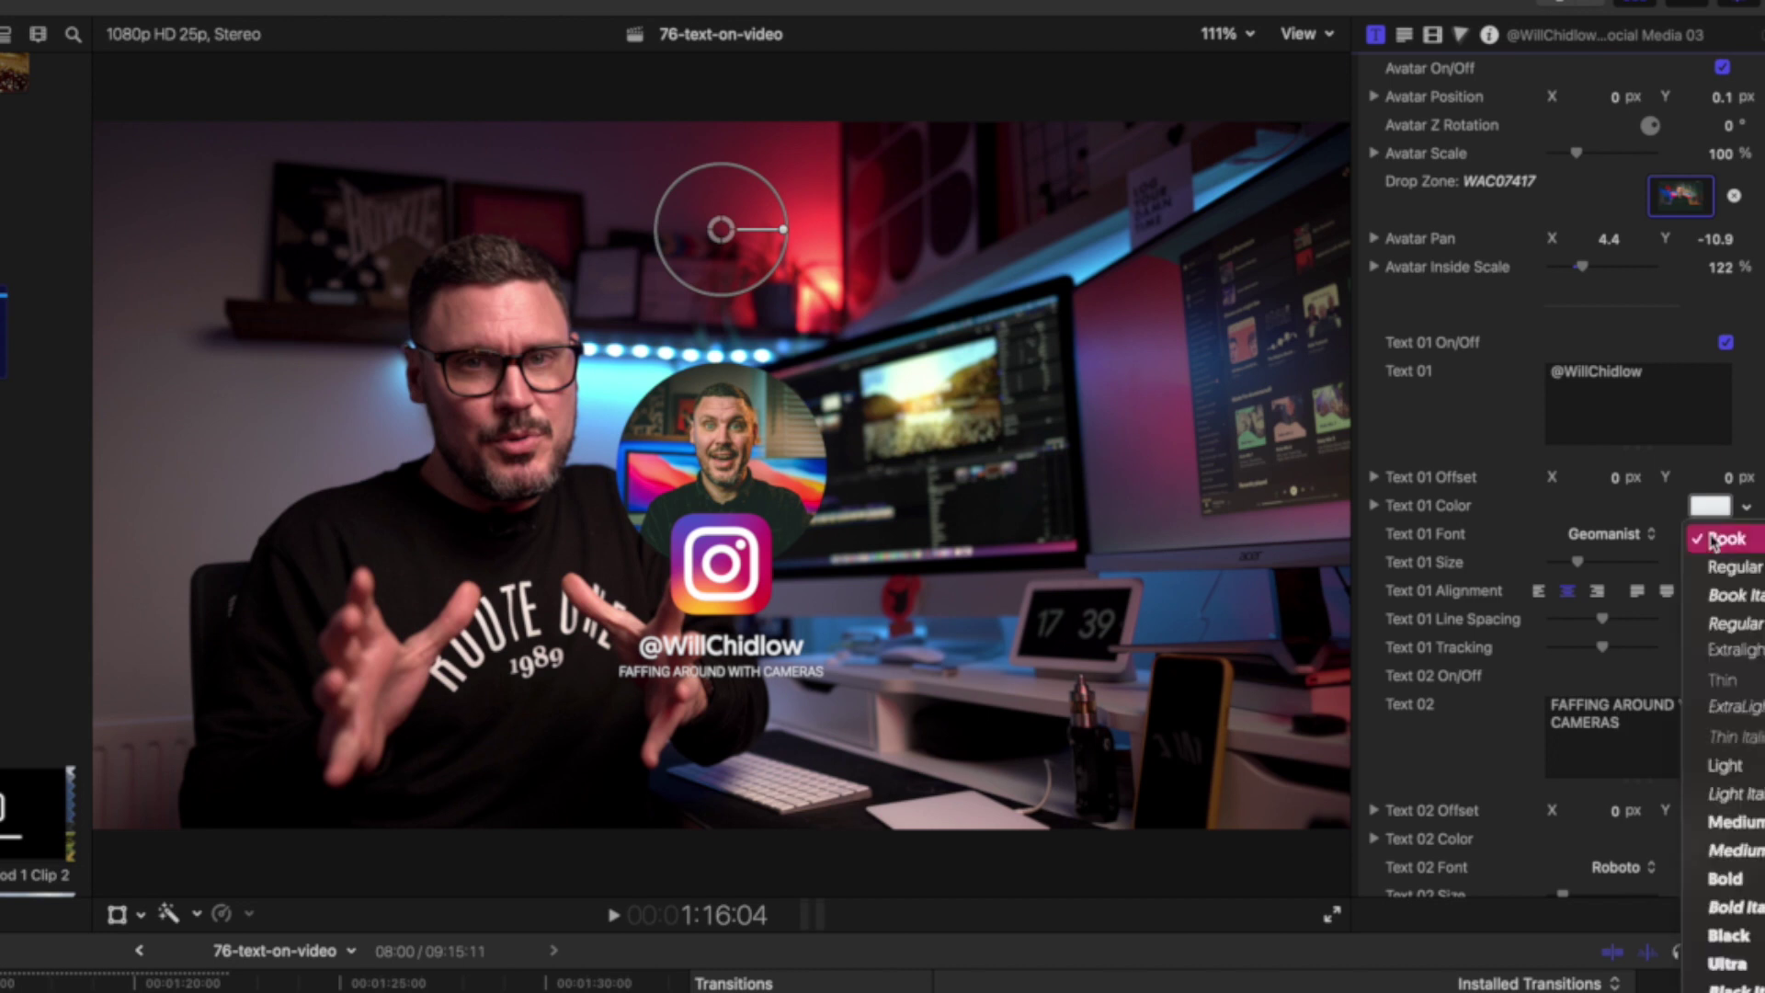
{"action": "left_click", "coordinate": [1726, 879]}
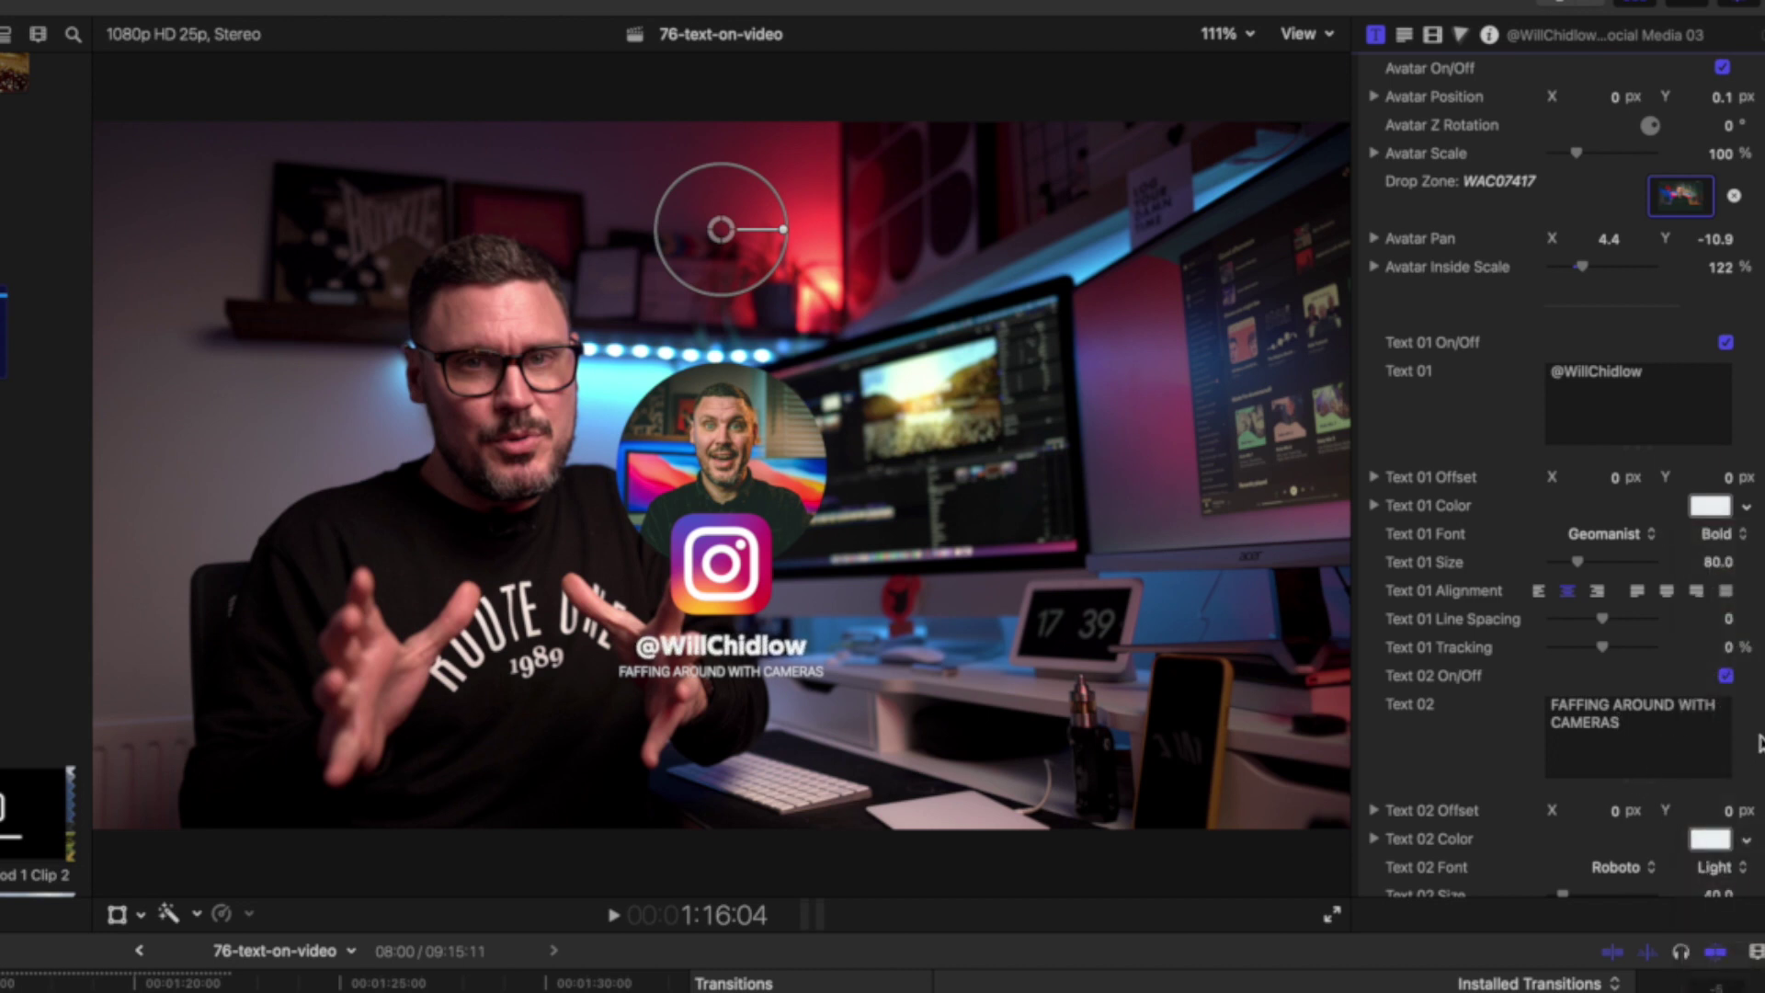
- Set the Text 02 font to Geomanist
{"action": "scroll", "coordinate": [1619, 644], "scroll_direction": "down", "scroll_amount": 5}
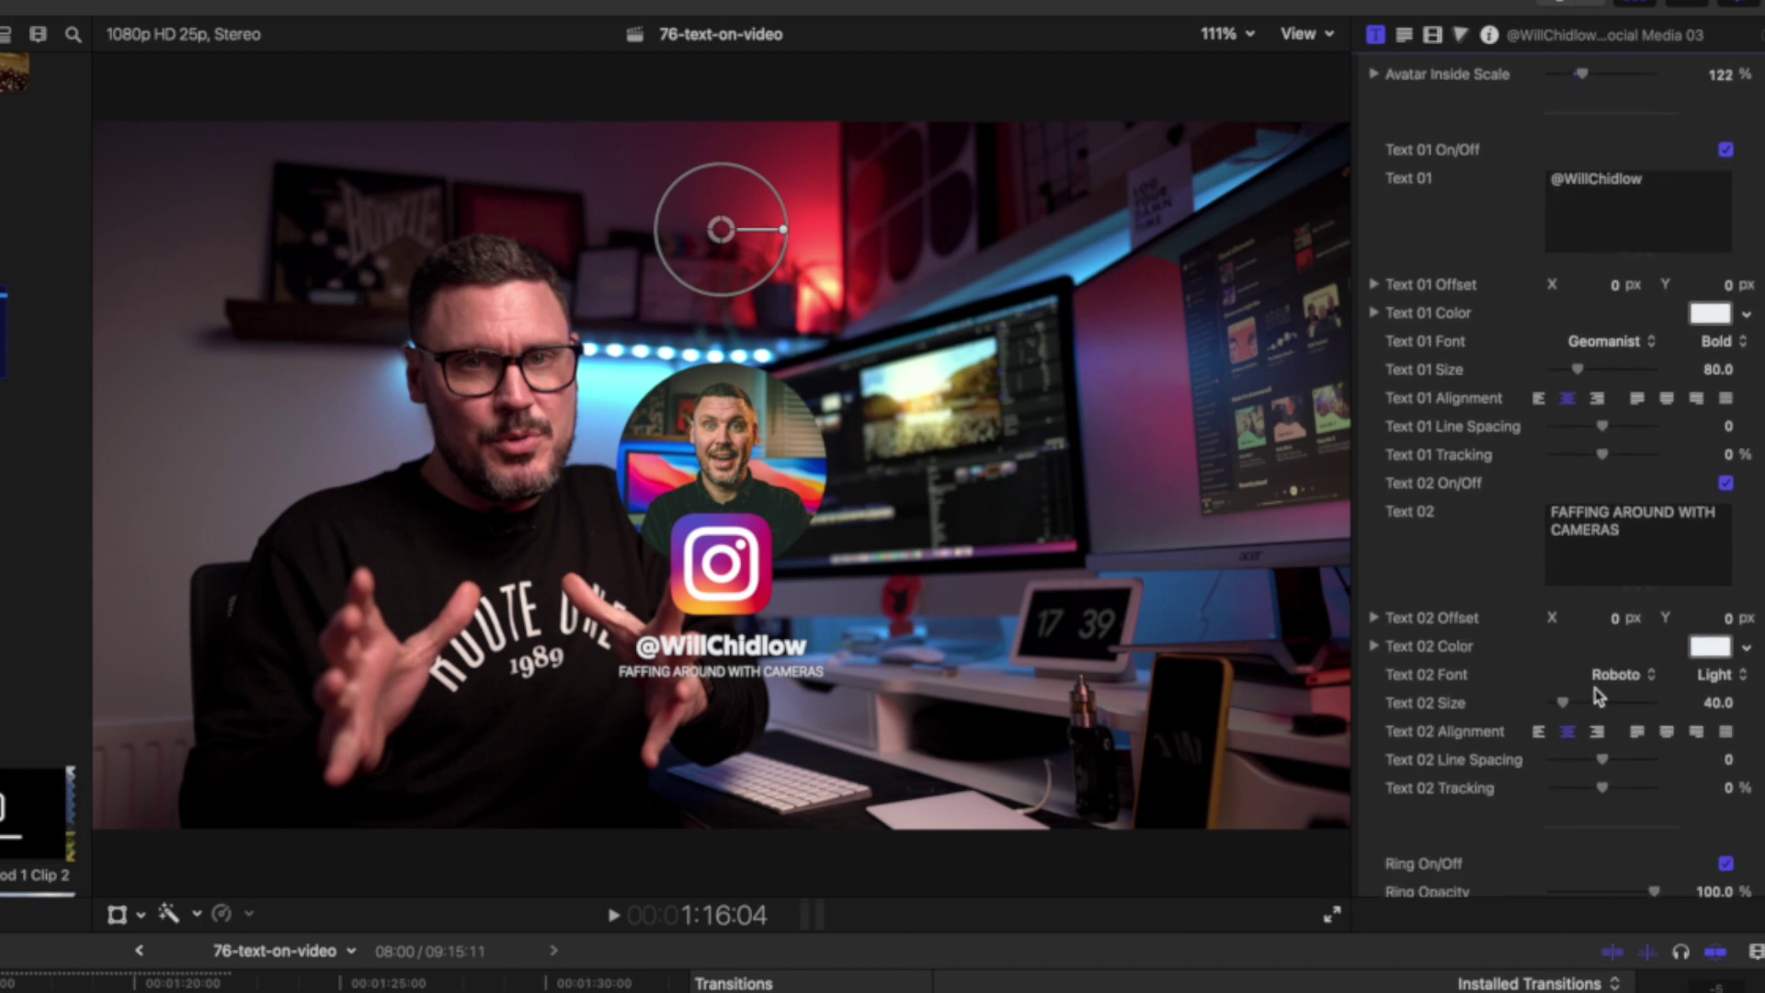
{"action": "left_click", "coordinate": [1617, 676]}
{"action": "scroll", "coordinate": [1619, 681], "scroll_direction": "up", "scroll_amount": 20}
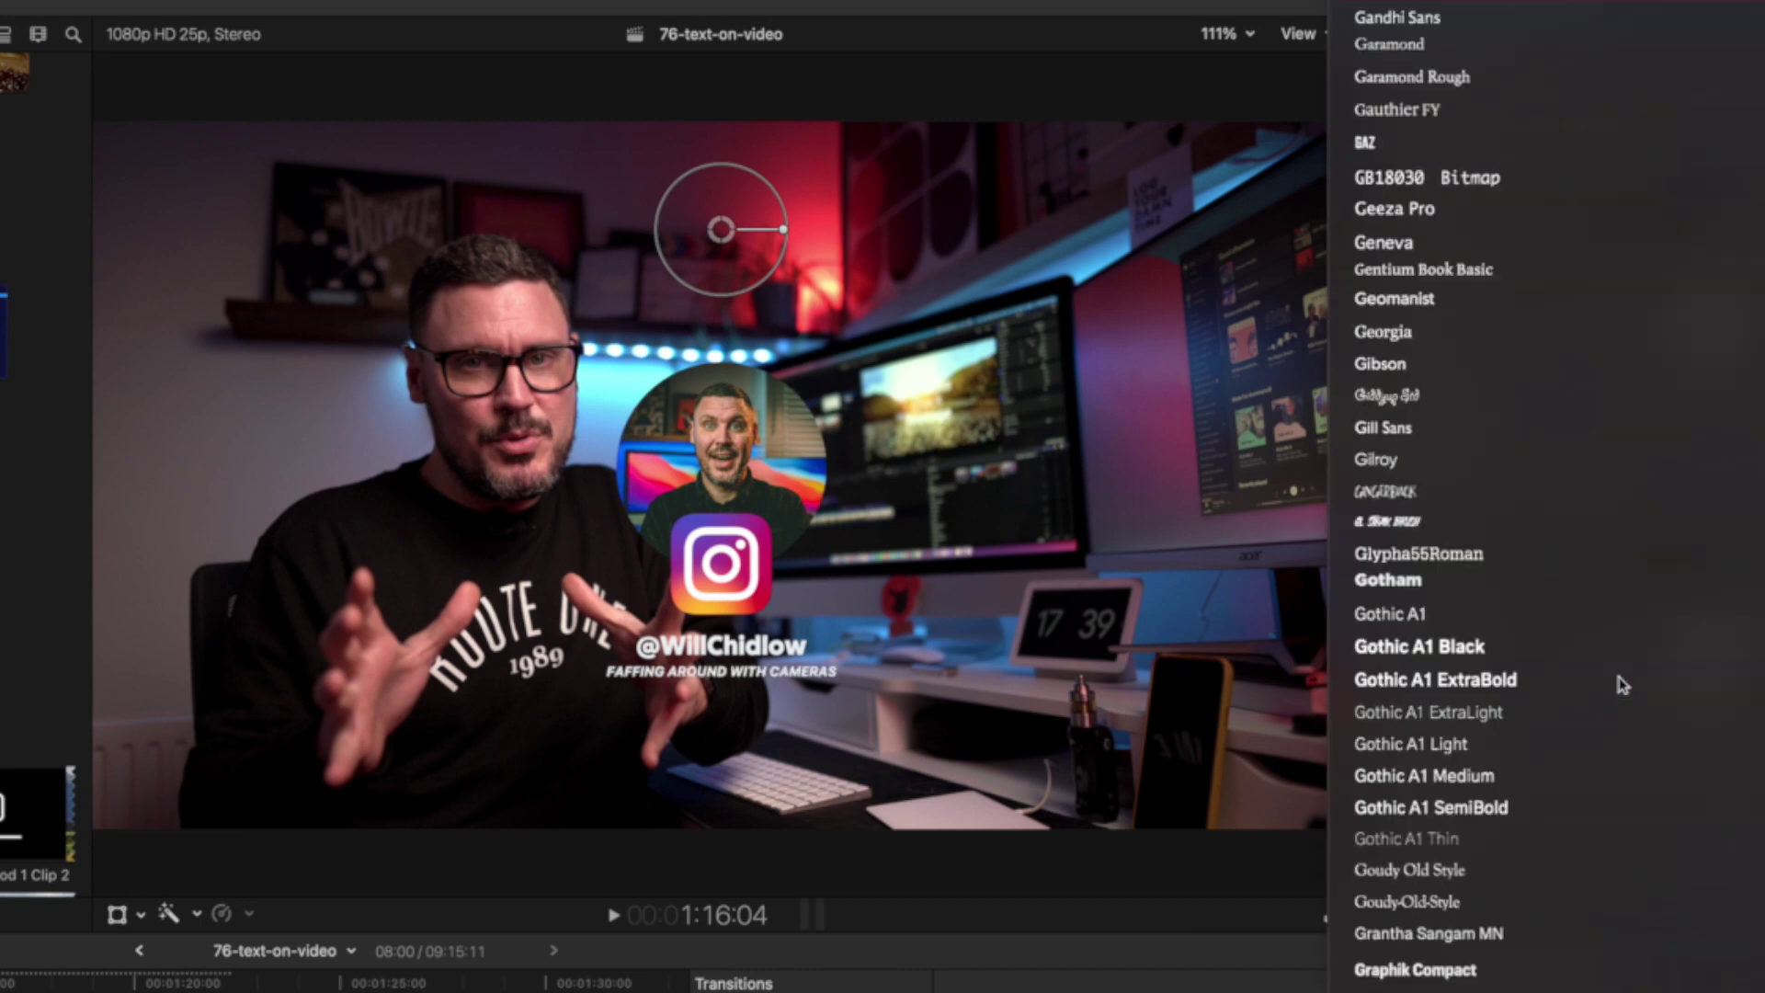
{"action": "left_click", "coordinate": [1436, 300]}
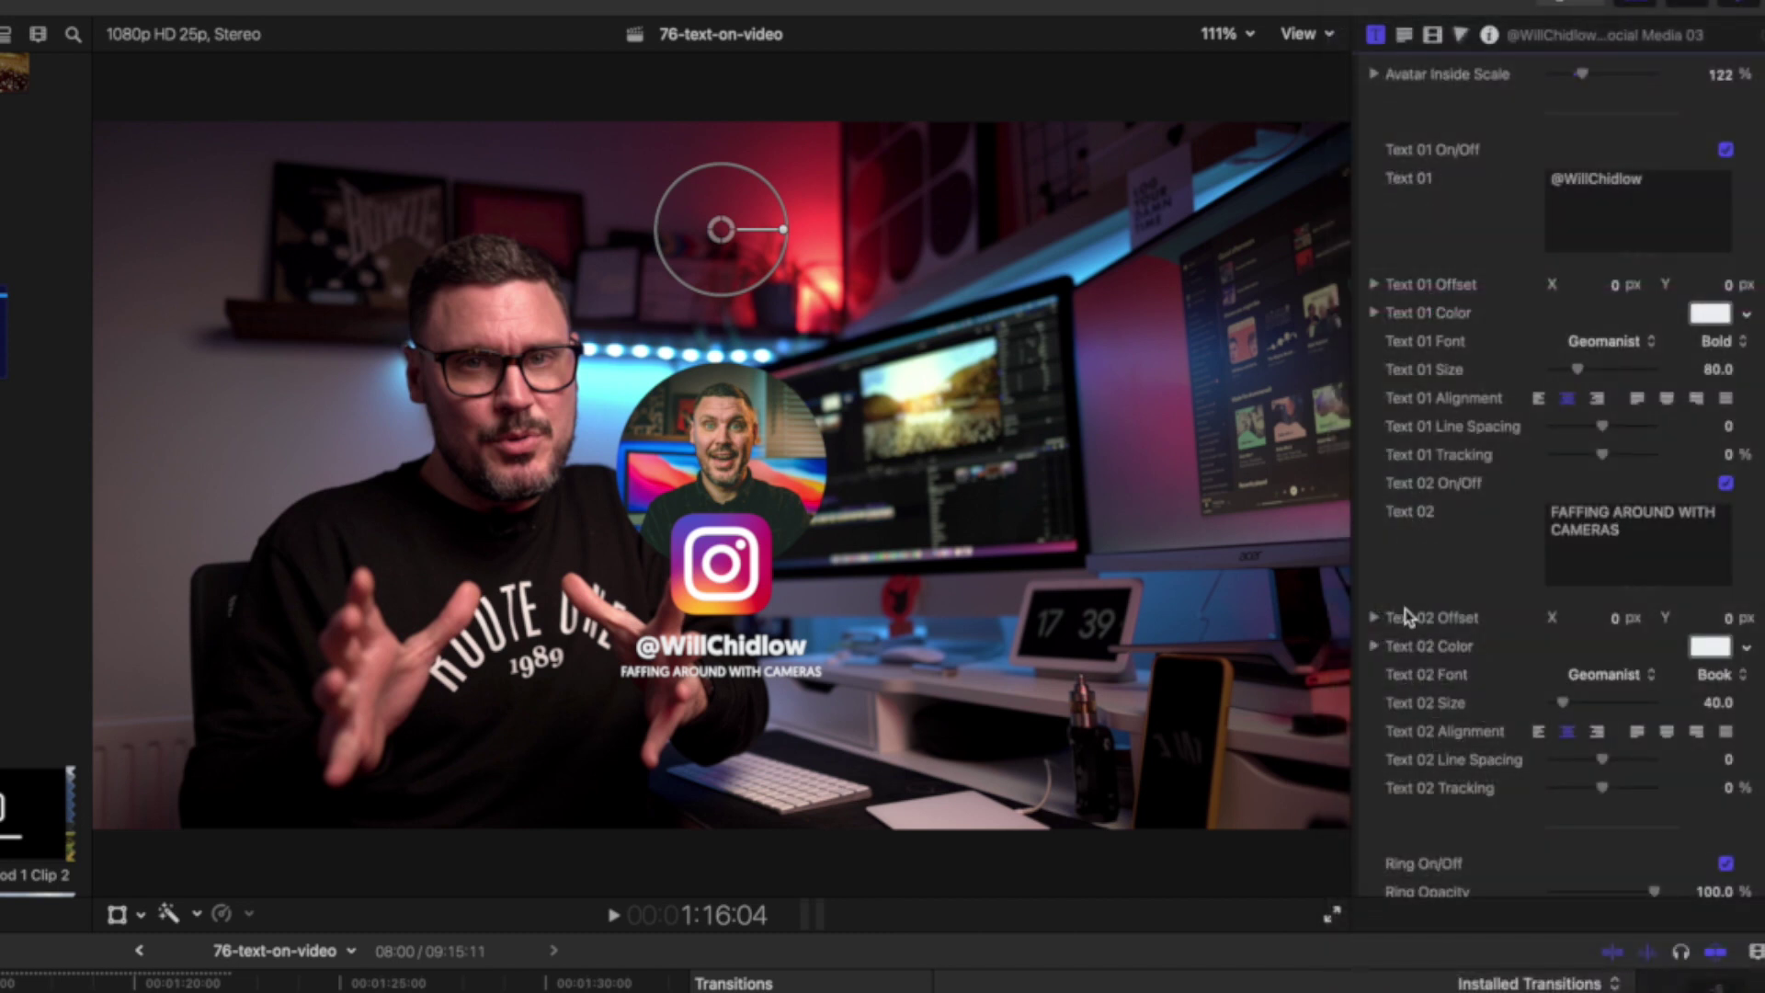
- Play back the customised Social Media 03 title over the multicam clip
{"action": "key", "text": "space"}
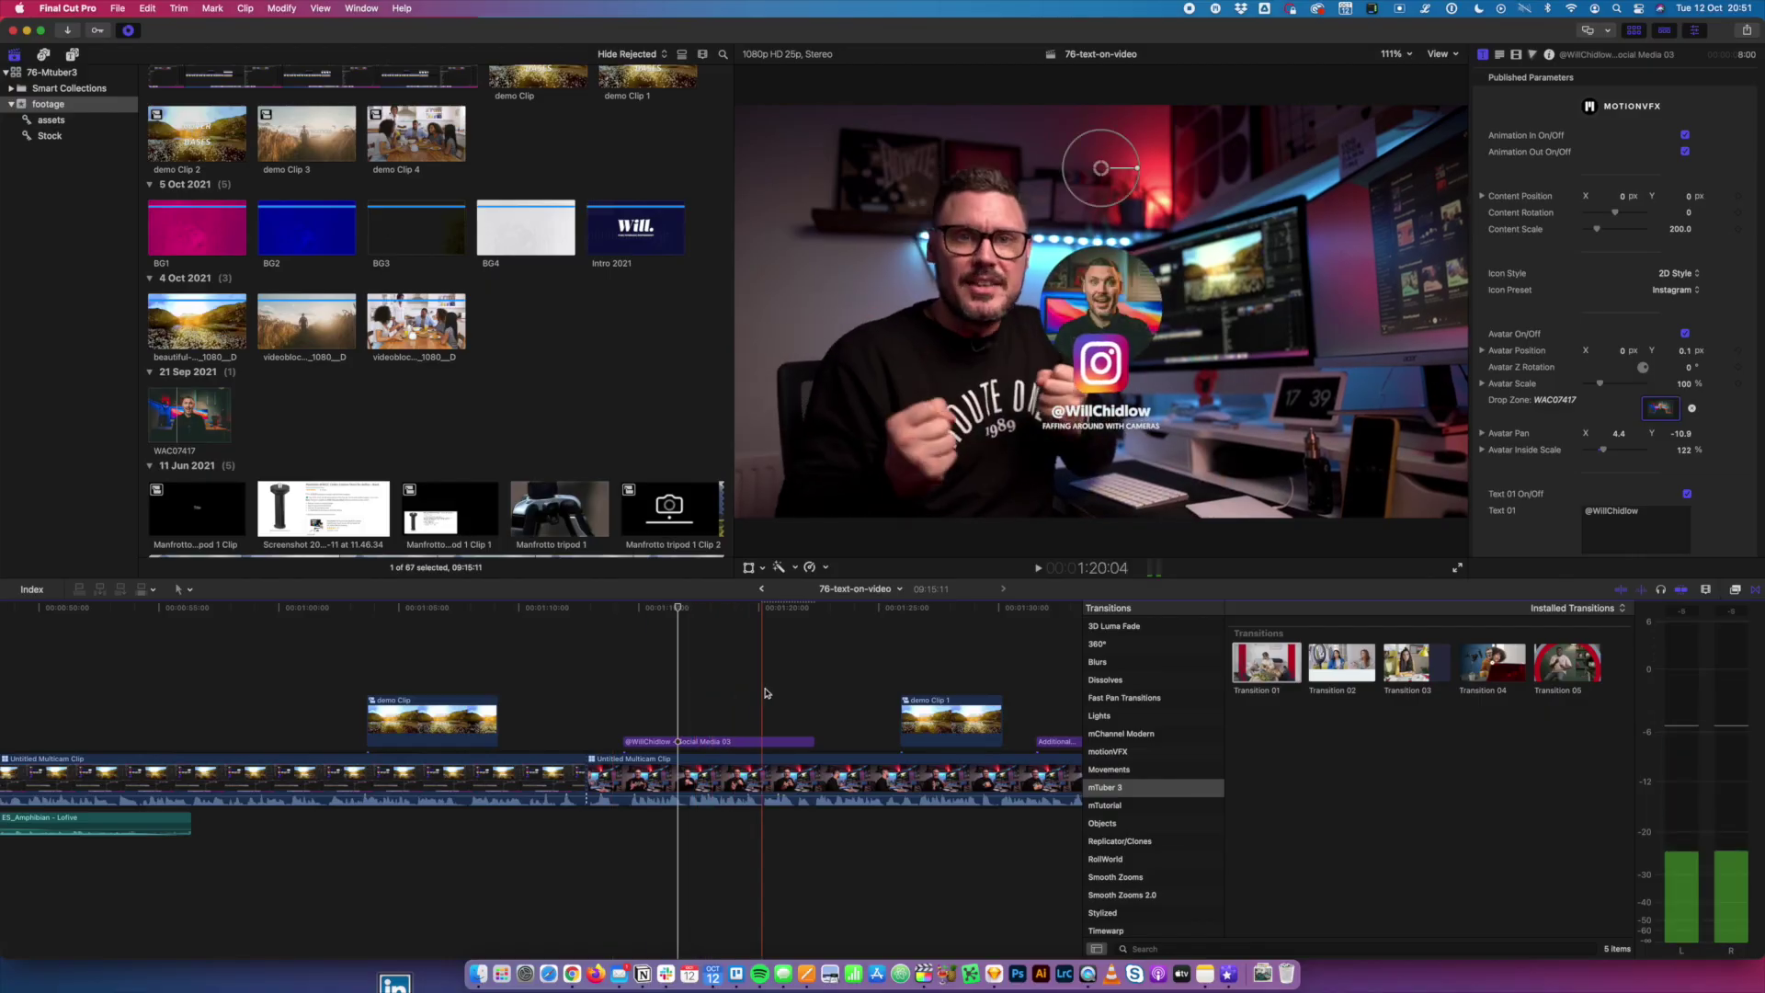
{"action": "key", "text": "space"}
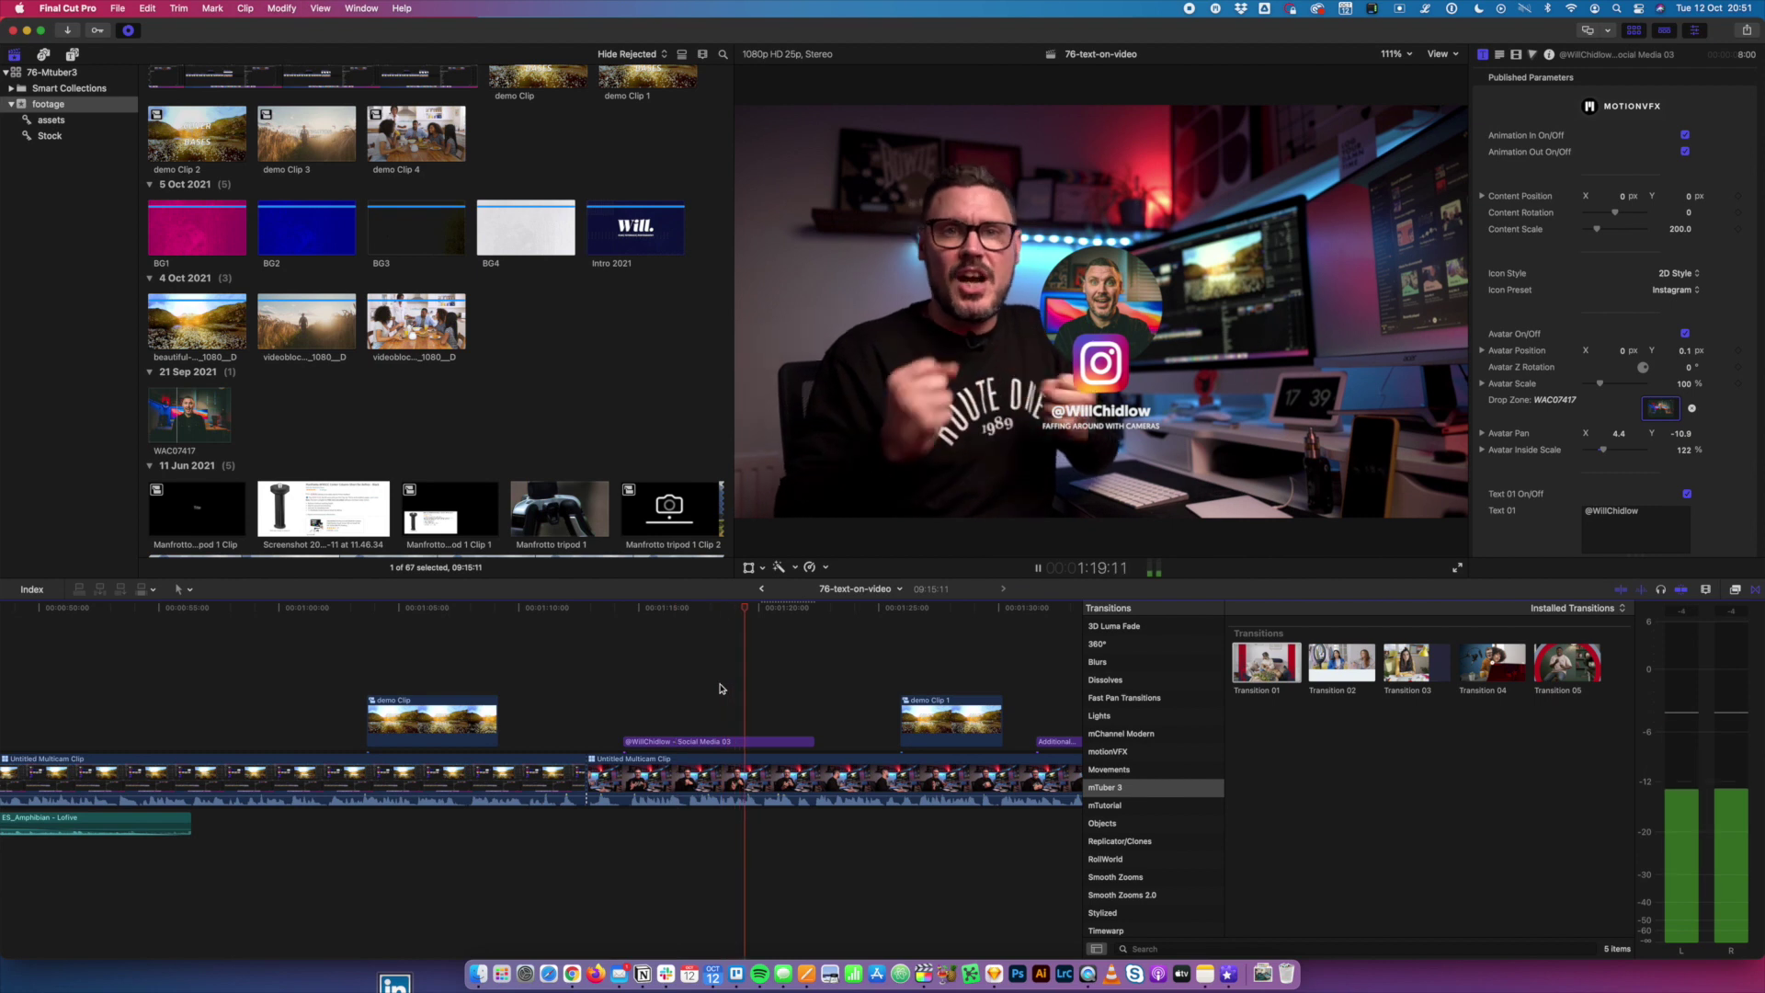
{"action": "key", "text": "space"}
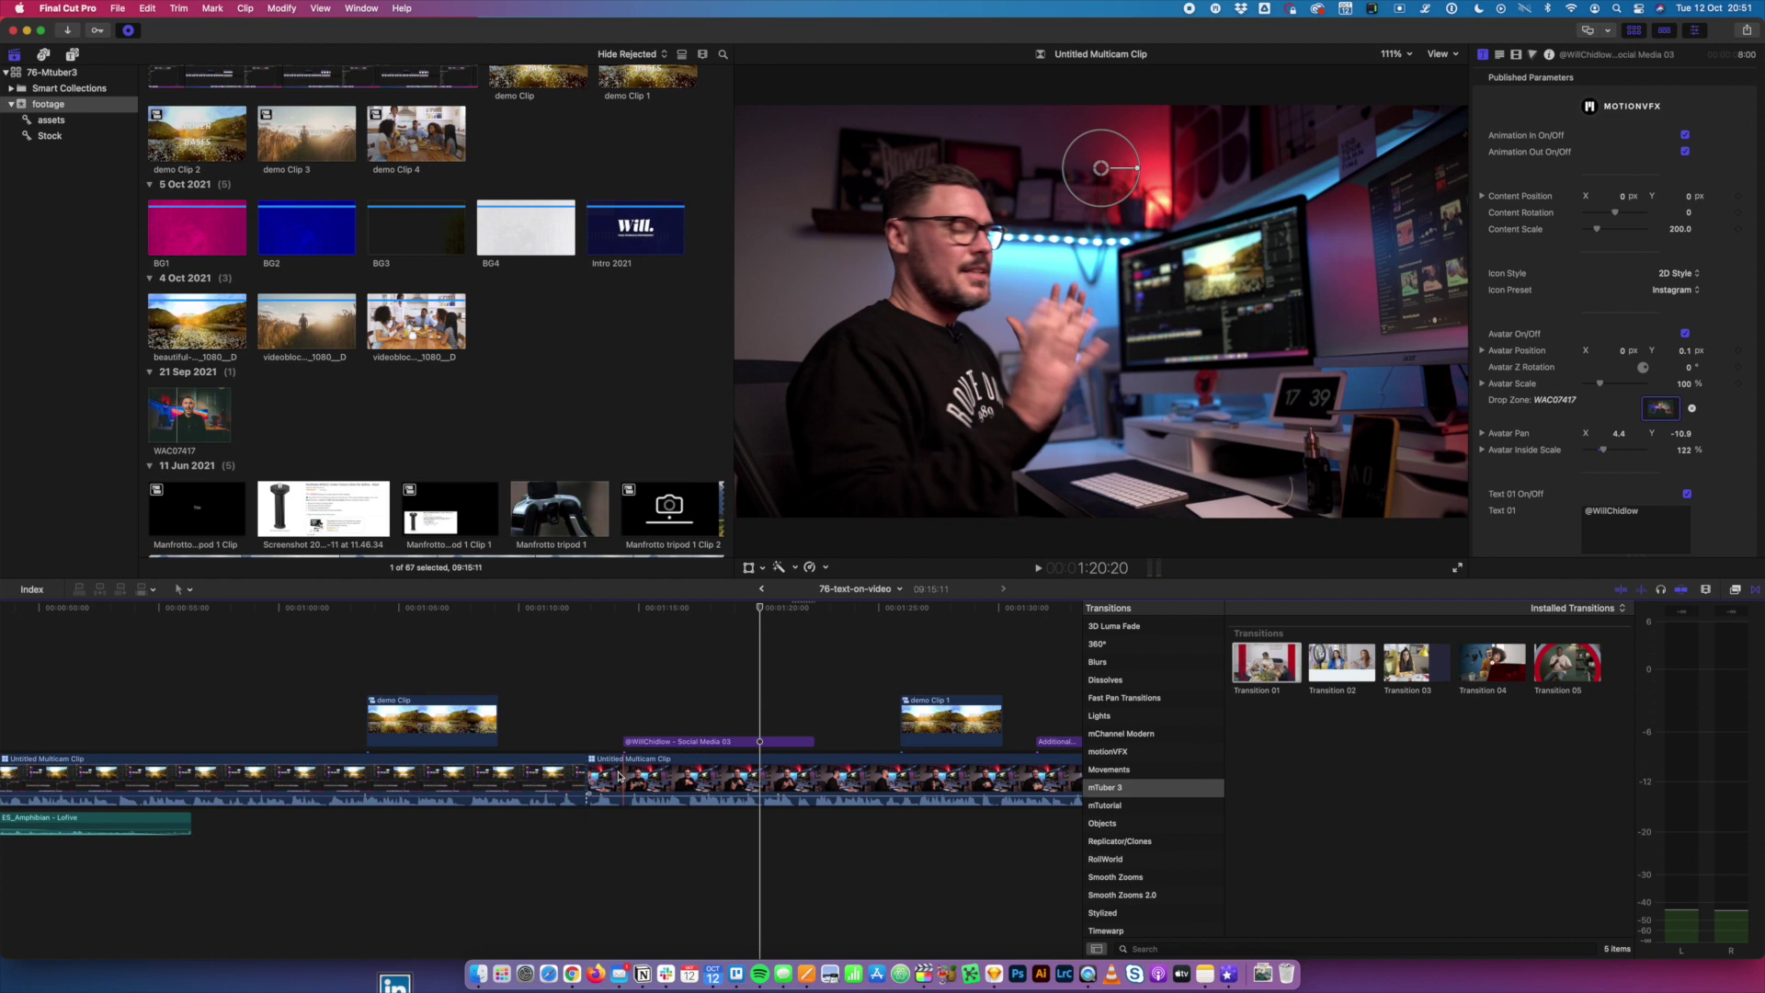
- Apply the mTuber 3 Transition 02 to both ends of the connected demo Clip at about 1:04
{"action": "scroll", "coordinate": [605, 774], "scroll_direction": "left", "scroll_amount": 5}
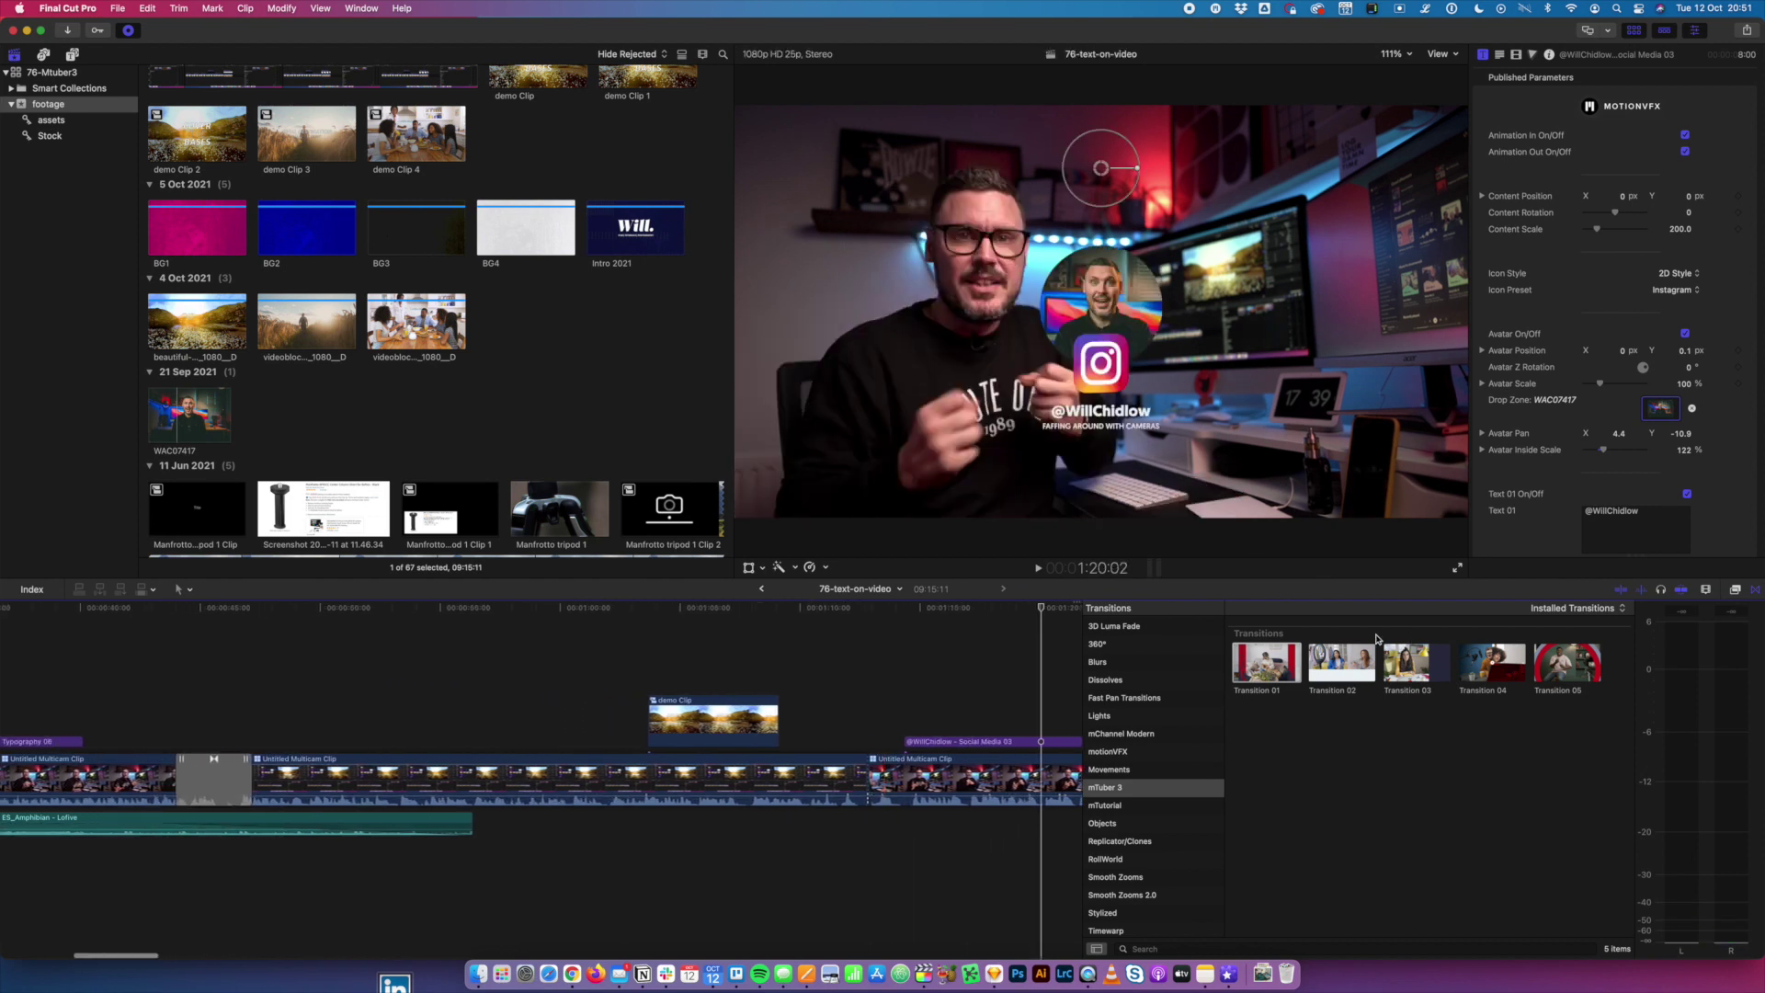
{"action": "left_click", "coordinate": [1341, 669]}
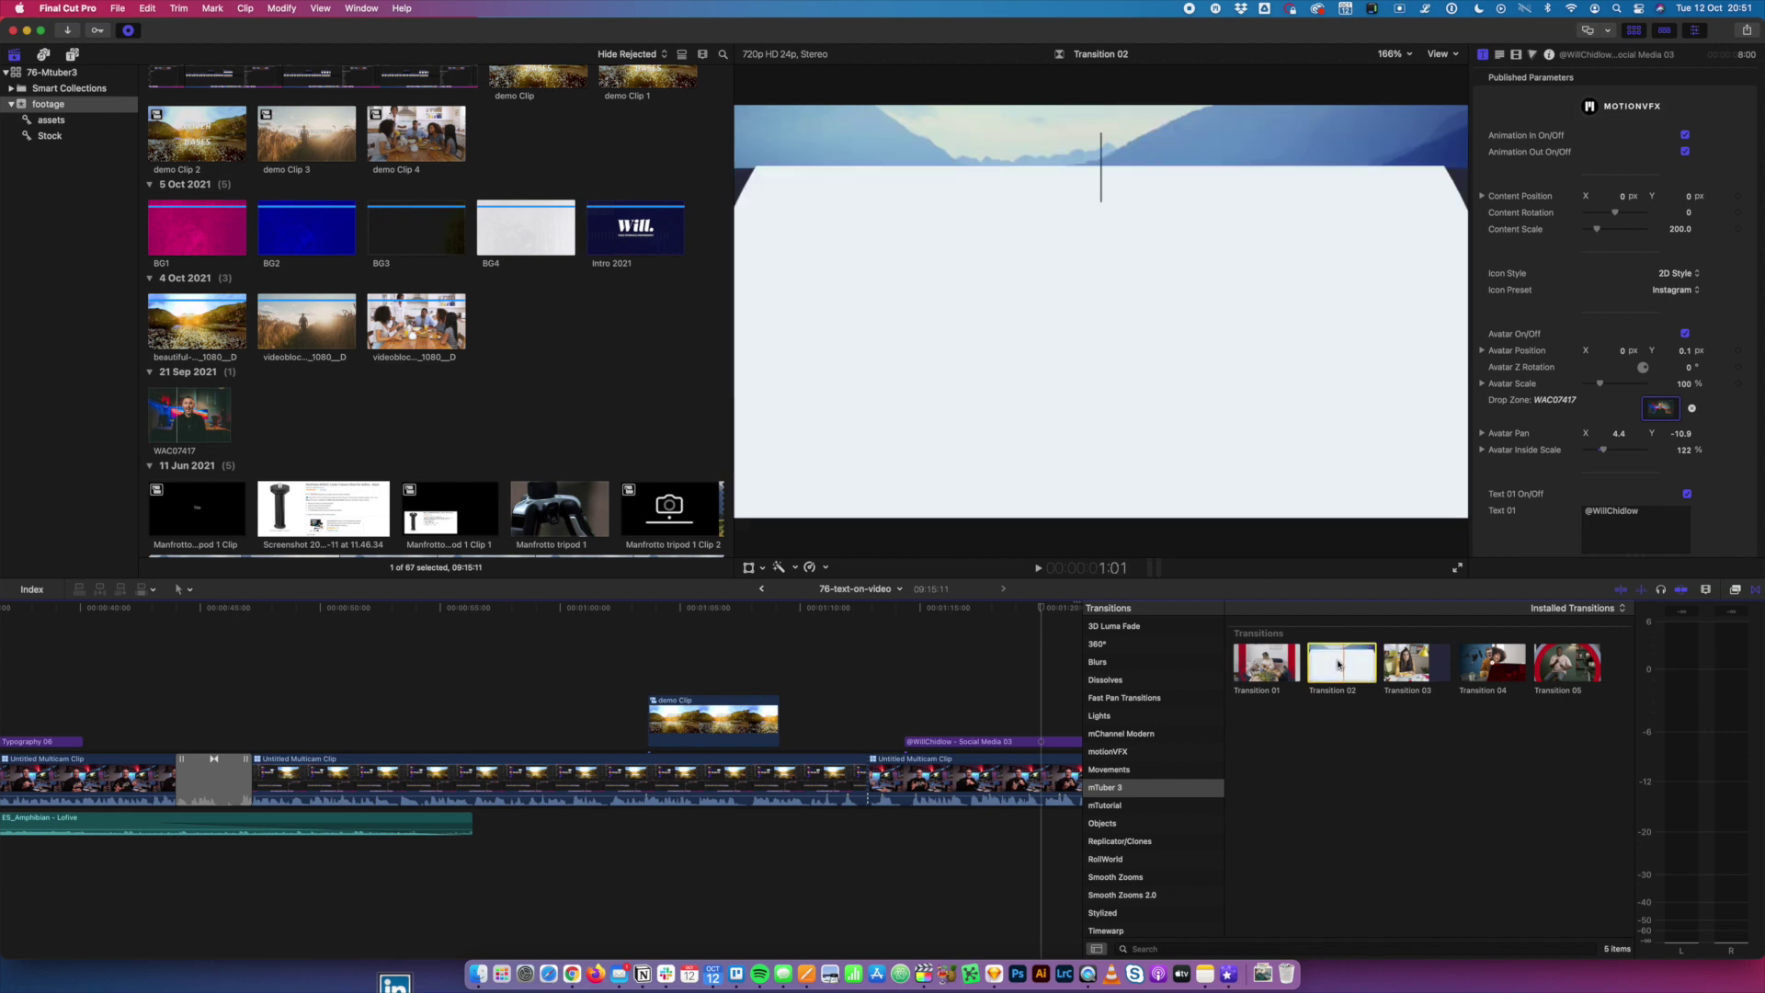
{"action": "left_click_drag", "start_coordinate": [1351, 665], "coordinate": [724, 723]}
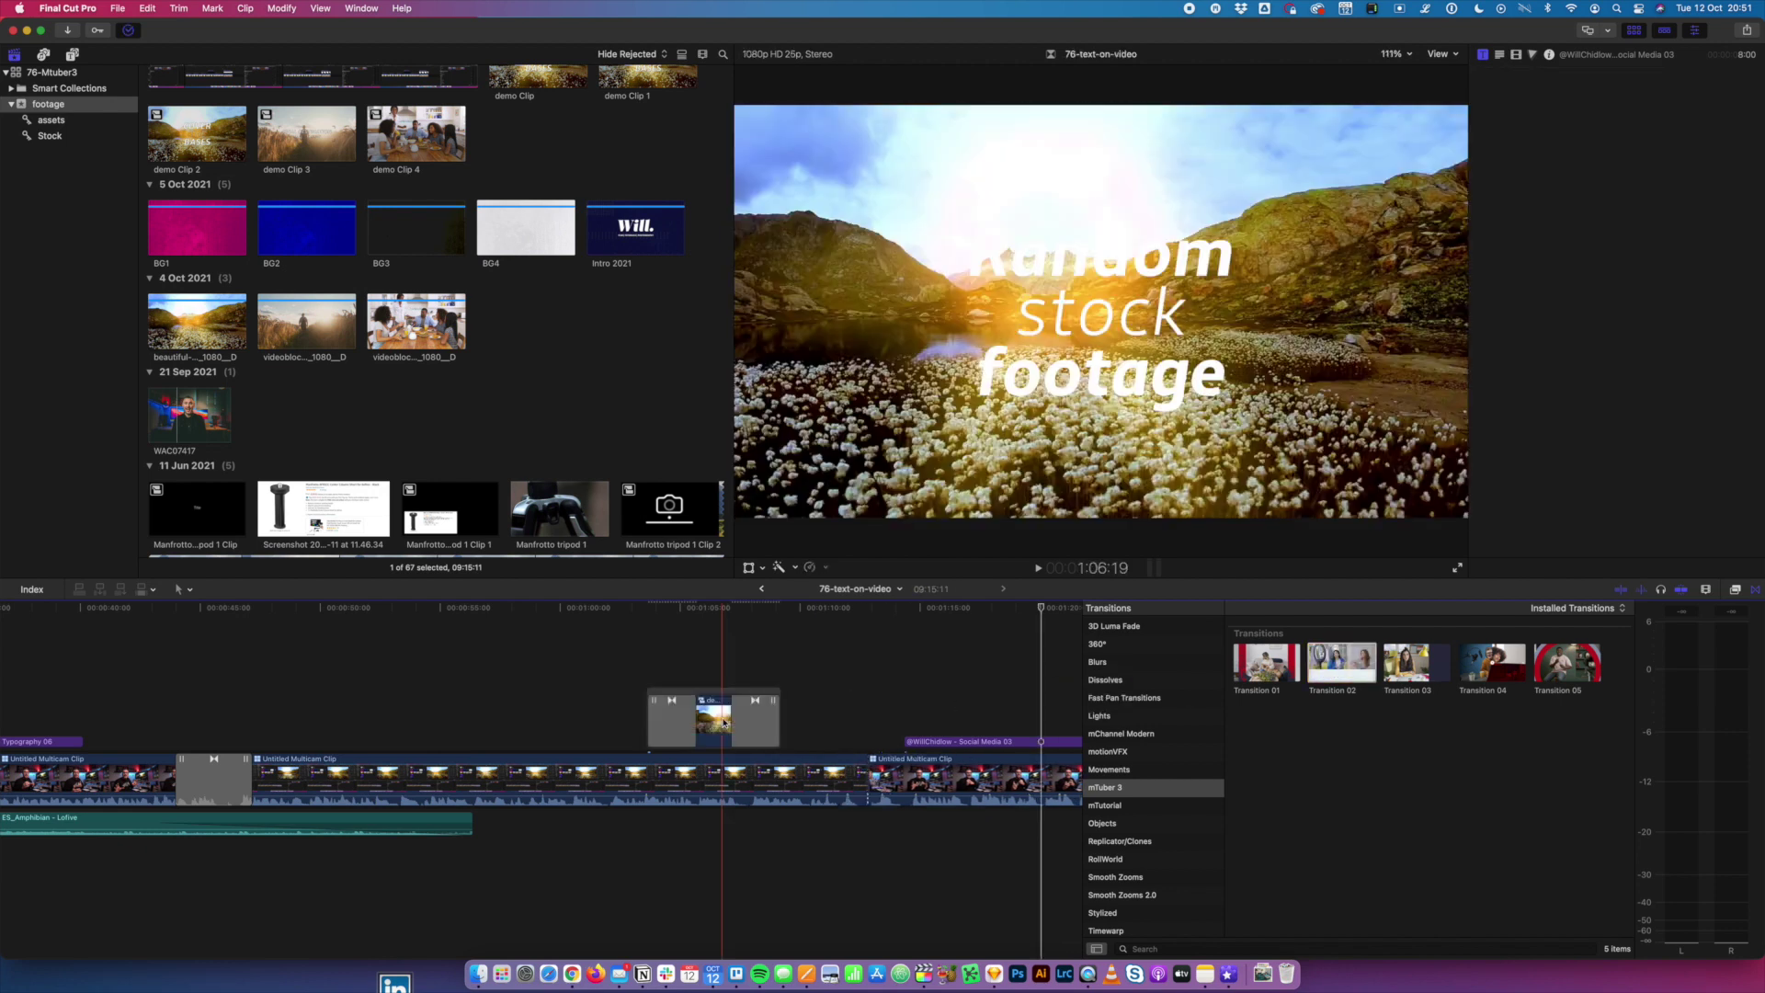
- Play back the timeline from about 1:02 to preview Transition 02 at both ends of the demo Clip
{"action": "left_click", "coordinate": [616, 663]}
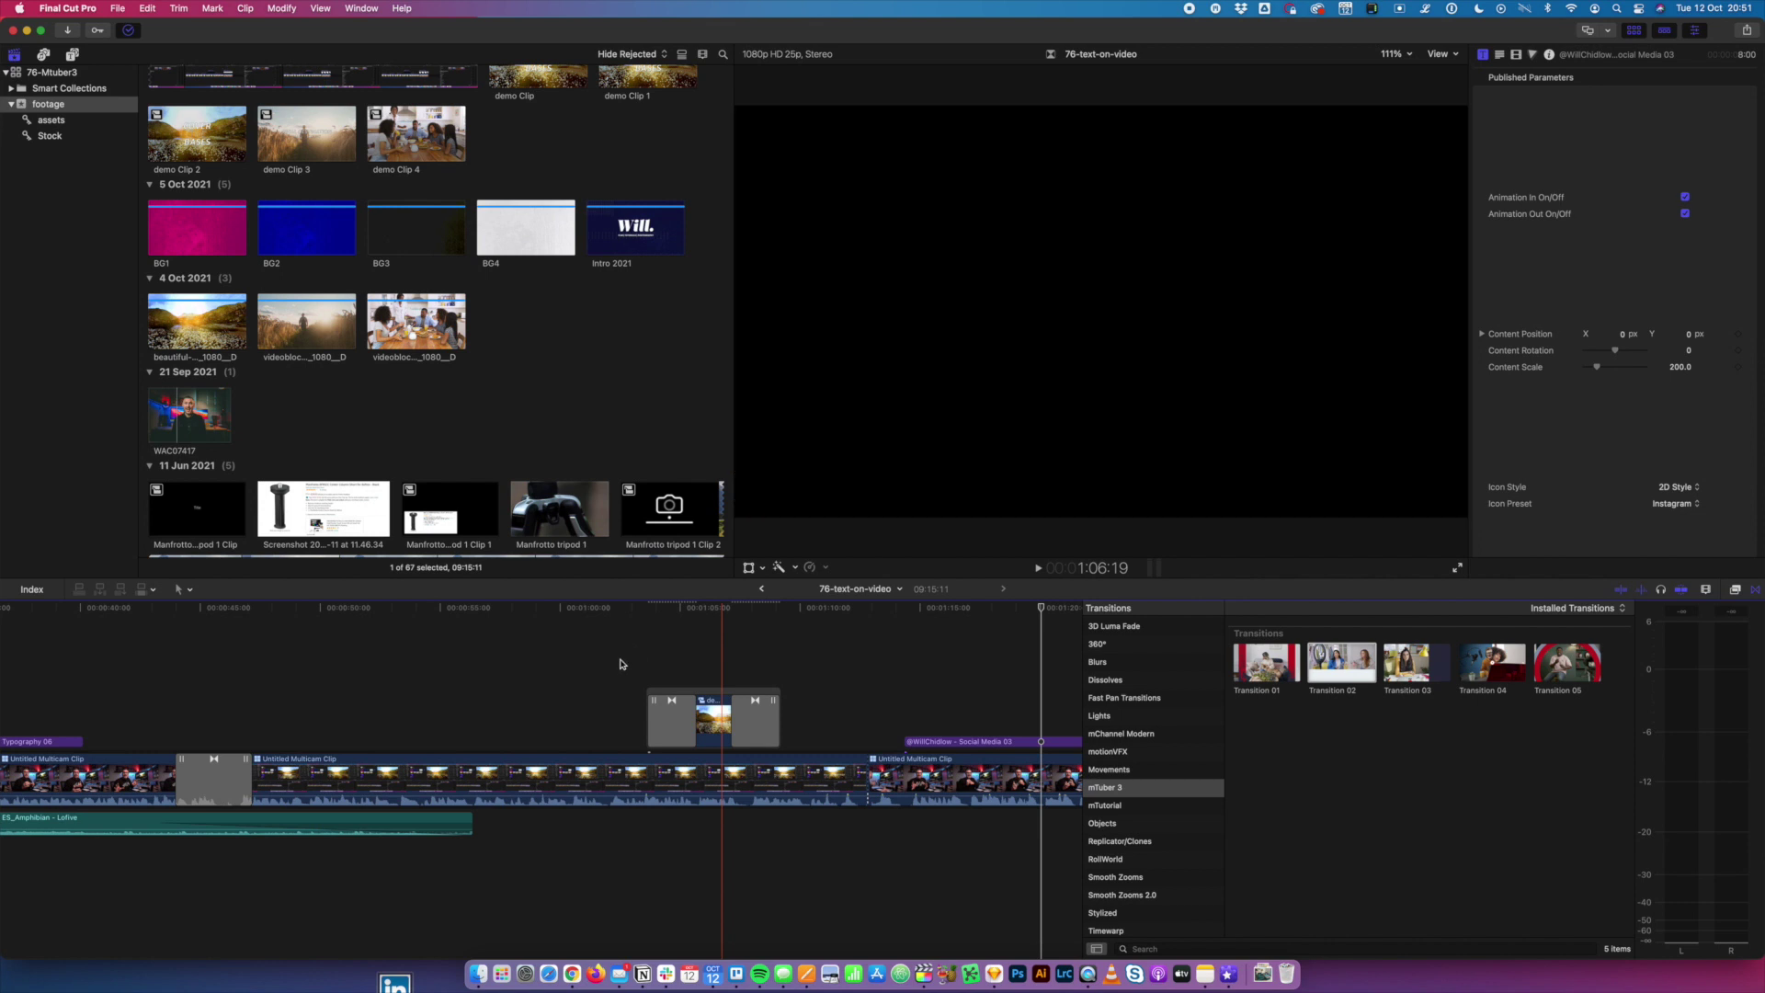
{"action": "left_click", "coordinate": [623, 664]}
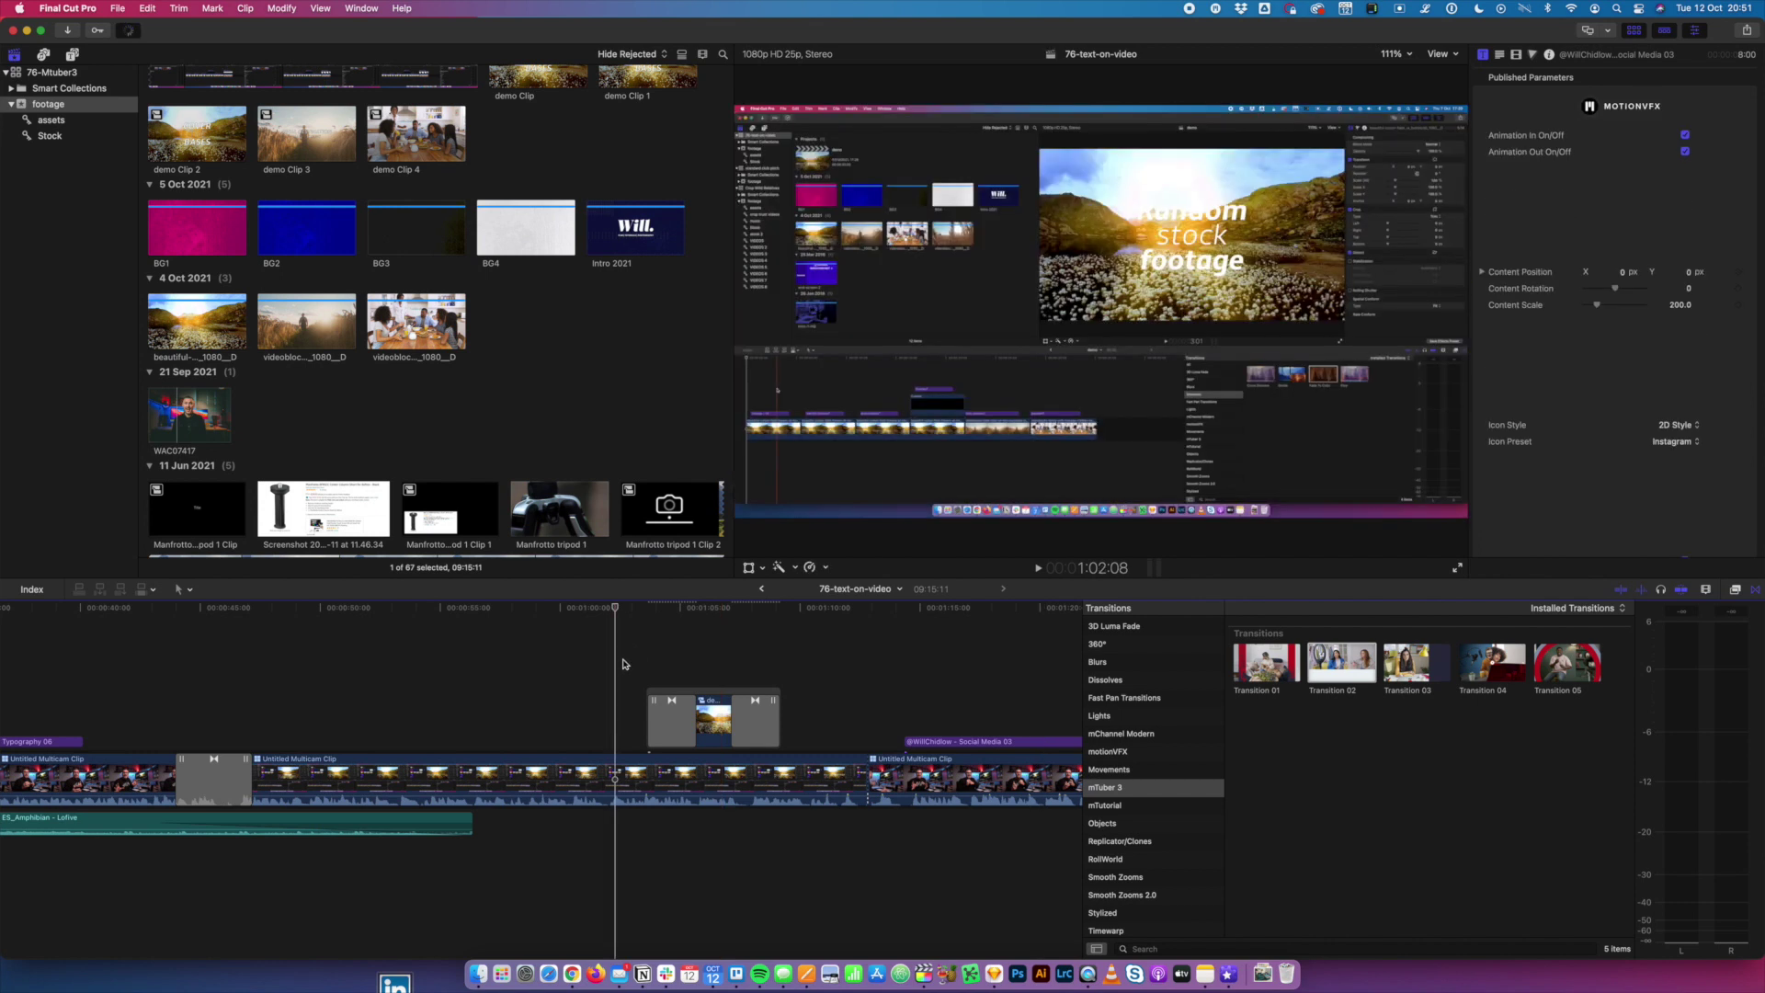
{"action": "key", "text": "space"}
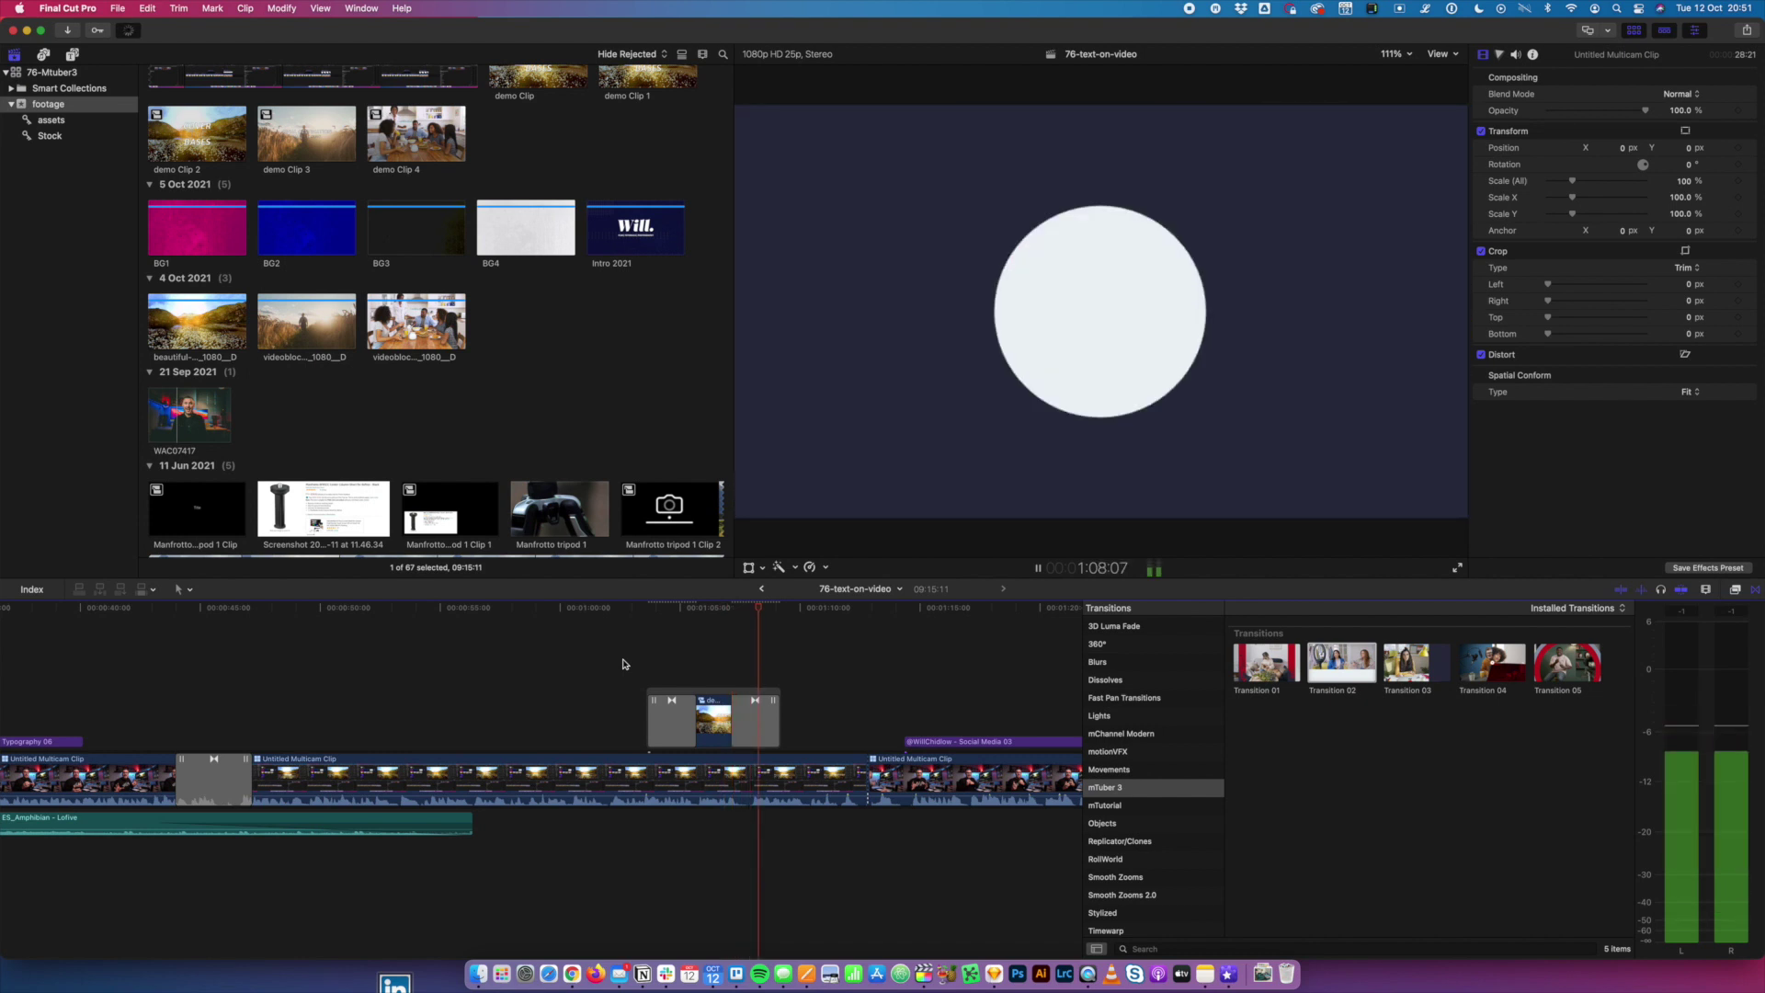
{"action": "key", "text": "space"}
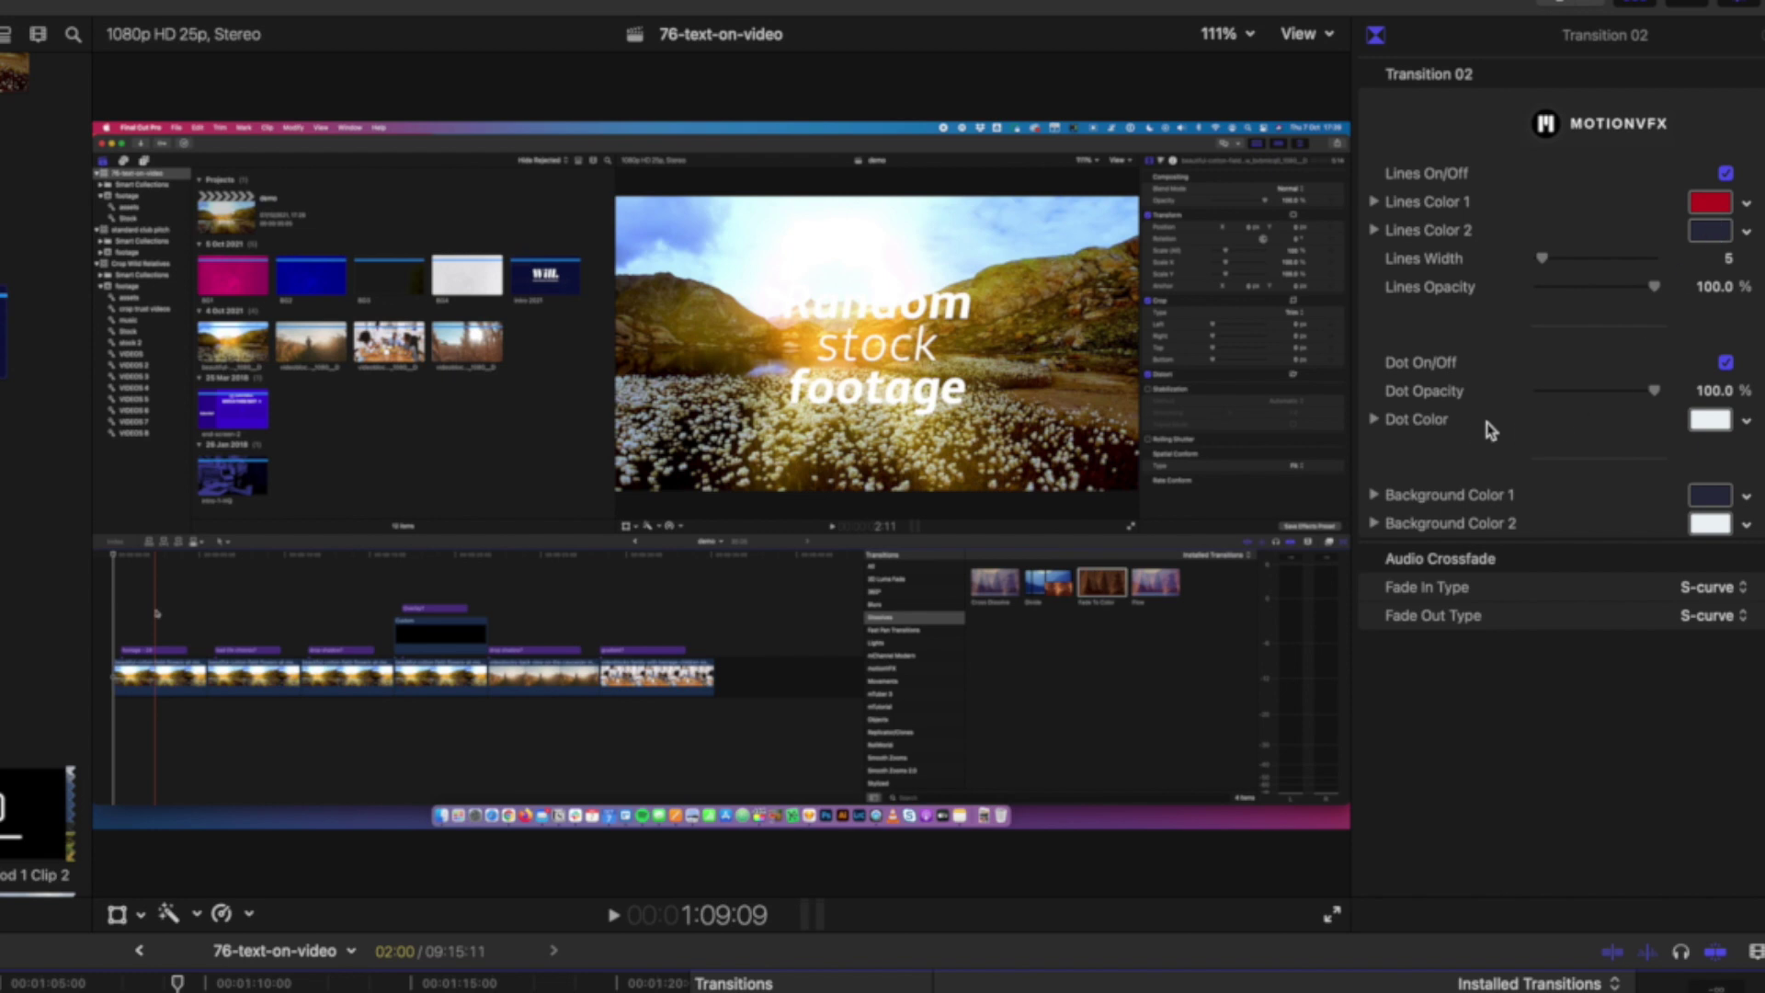
- Set Background Color 1 to blue in the Transition 02 at the start of the demo Clip
{"action": "left_click", "coordinate": [1702, 498]}
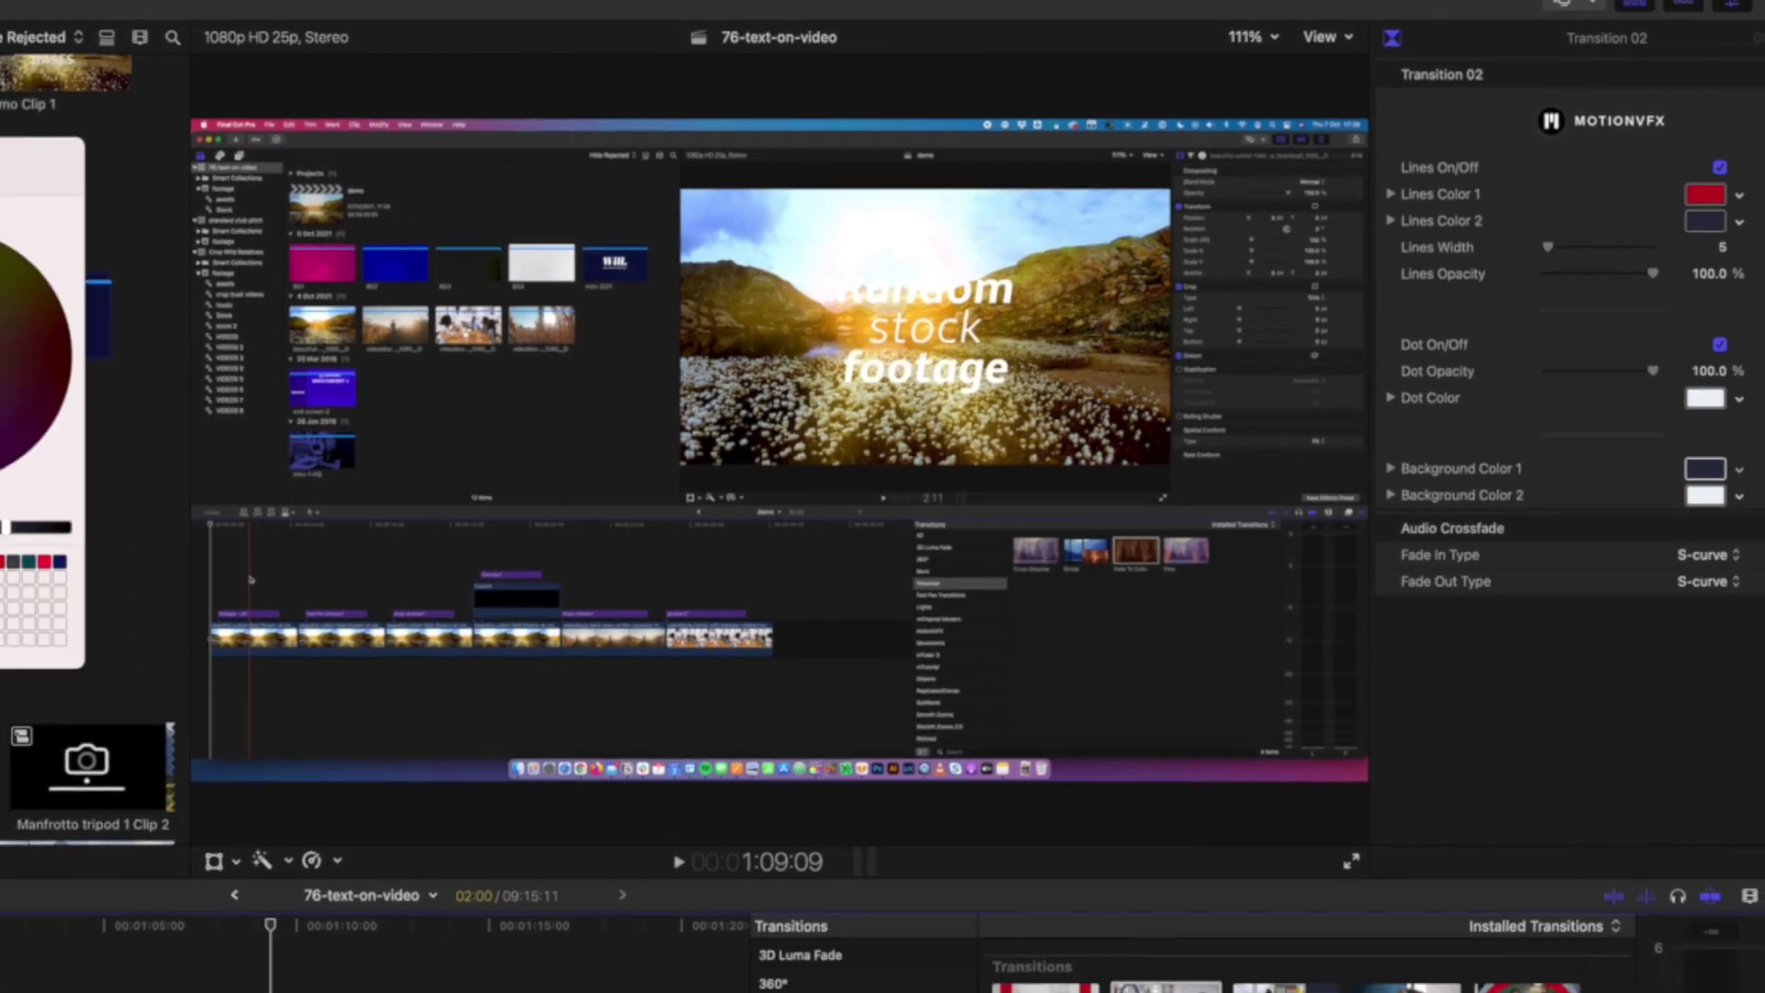
{"action": "left_click", "coordinate": [547, 383]}
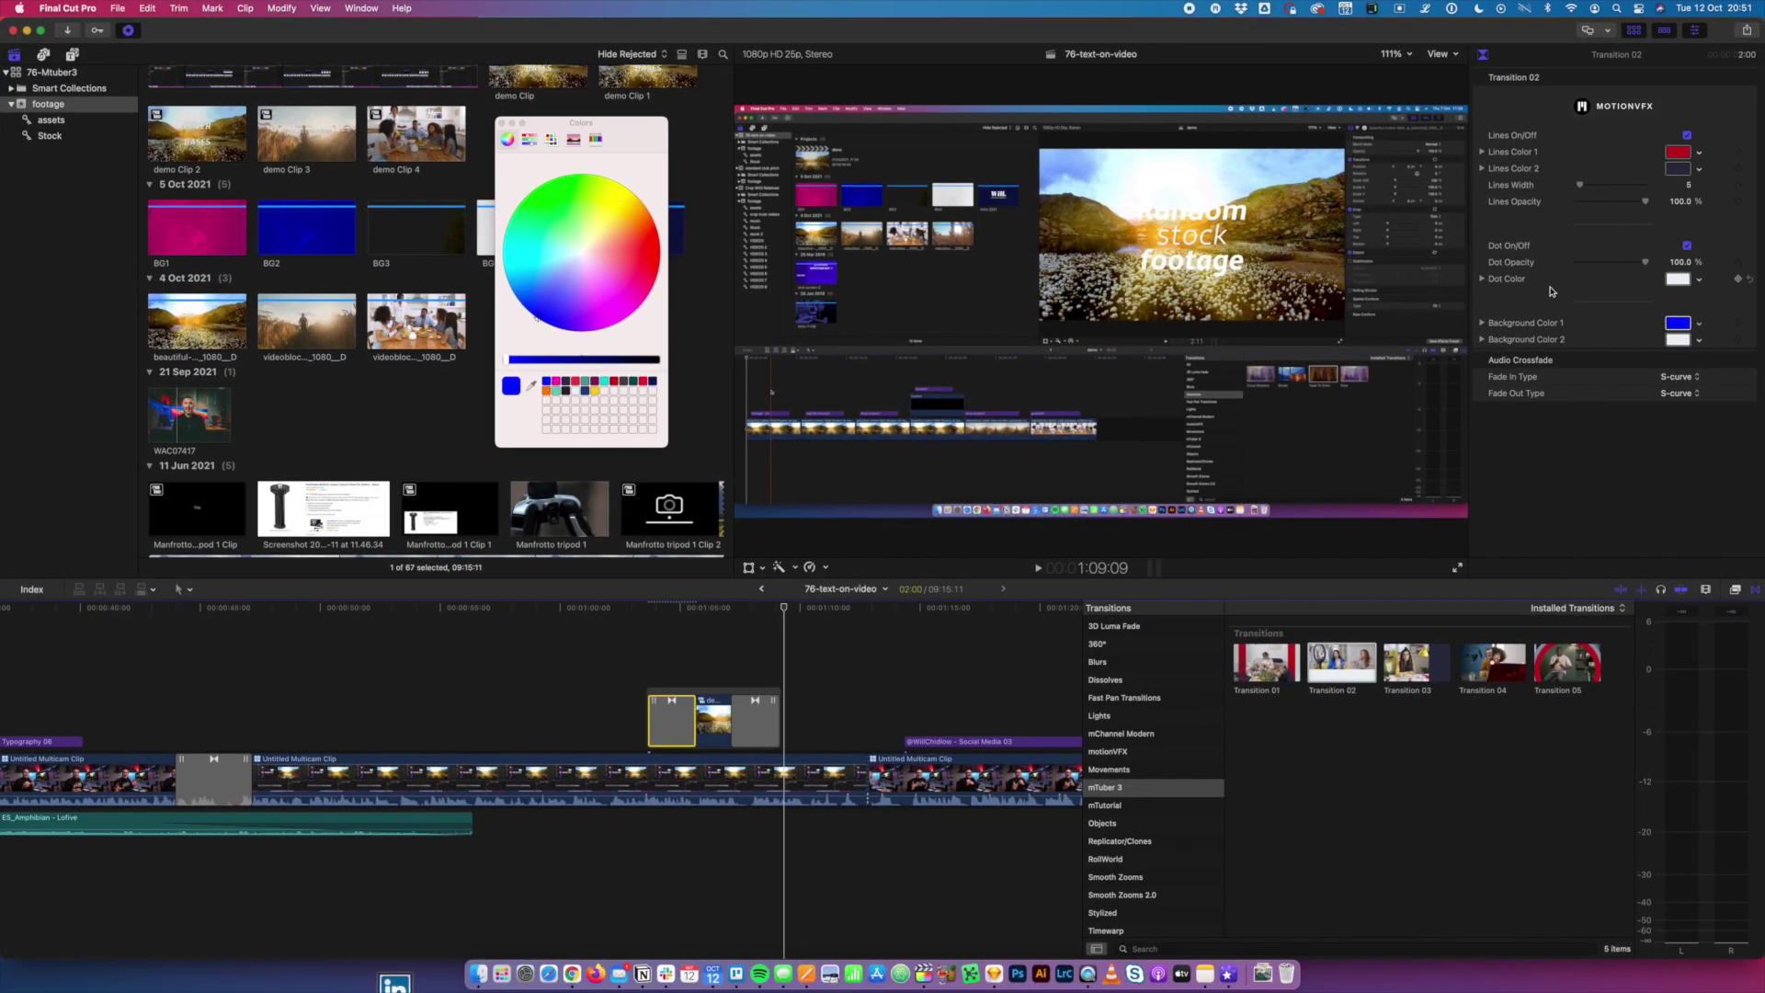
- Set Background Color 2 and Lines Color 1 to magenta in the Transition 02 at the start of the demo Clip
{"action": "left_click", "coordinate": [1679, 340]}
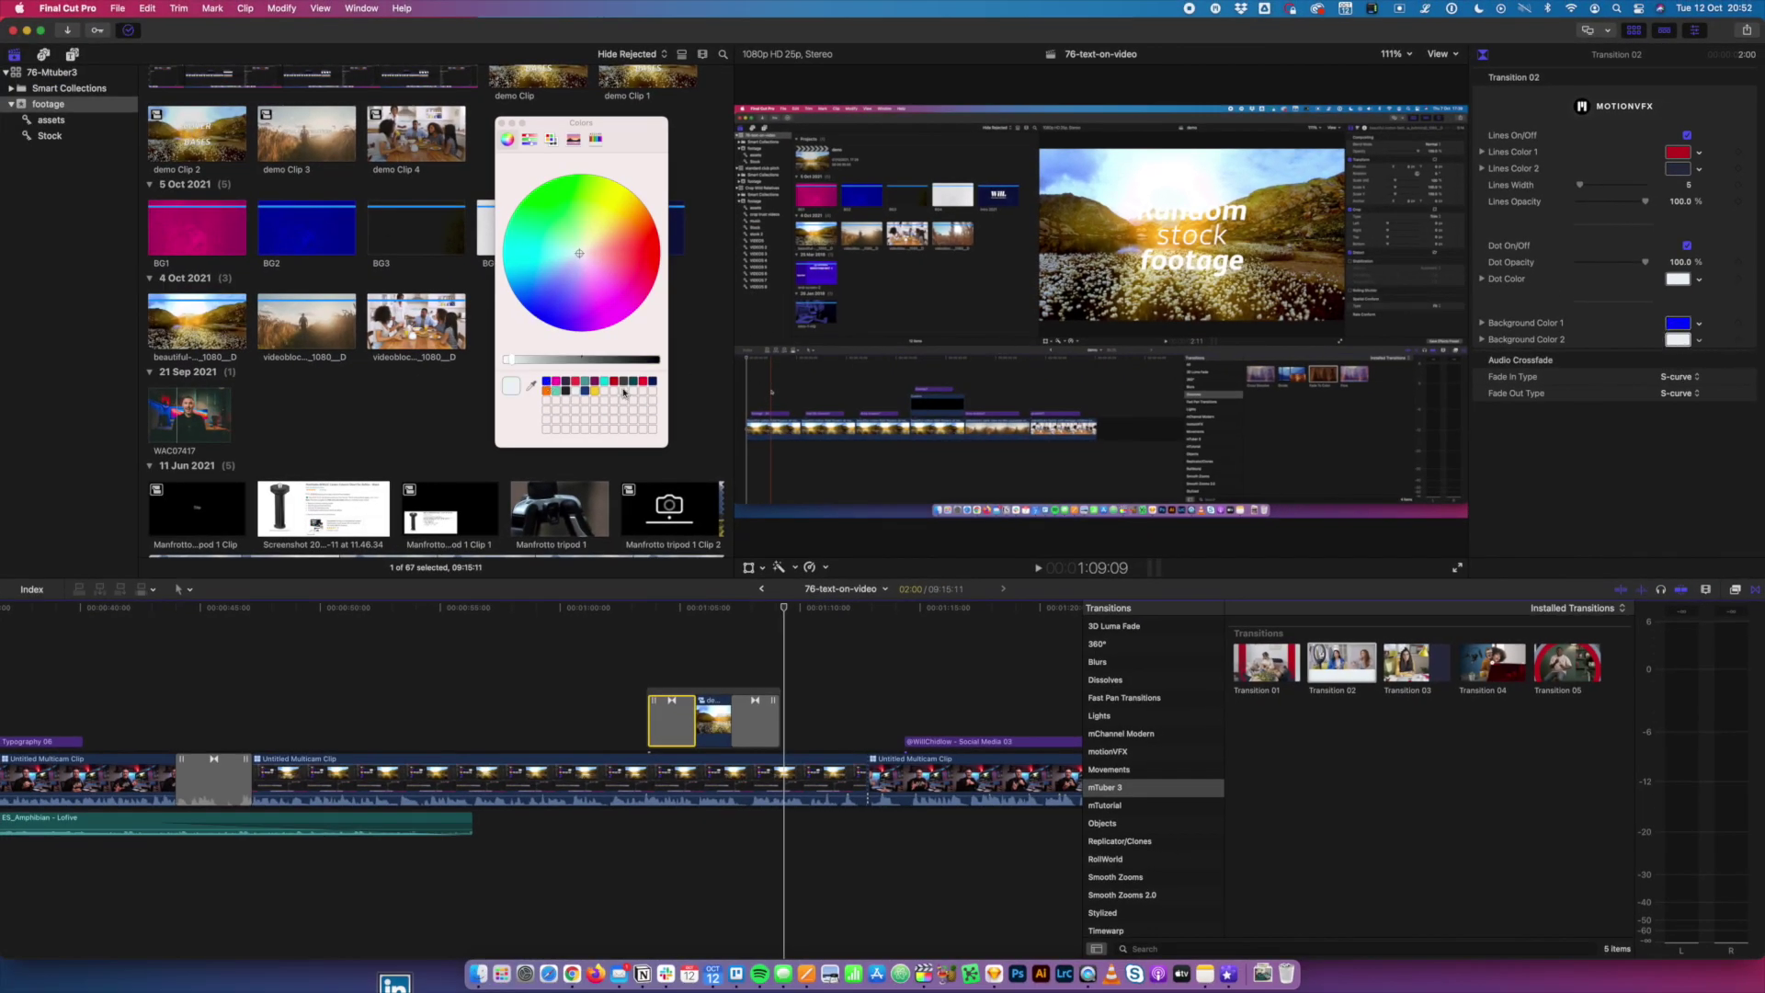
{"action": "left_click", "coordinate": [557, 384]}
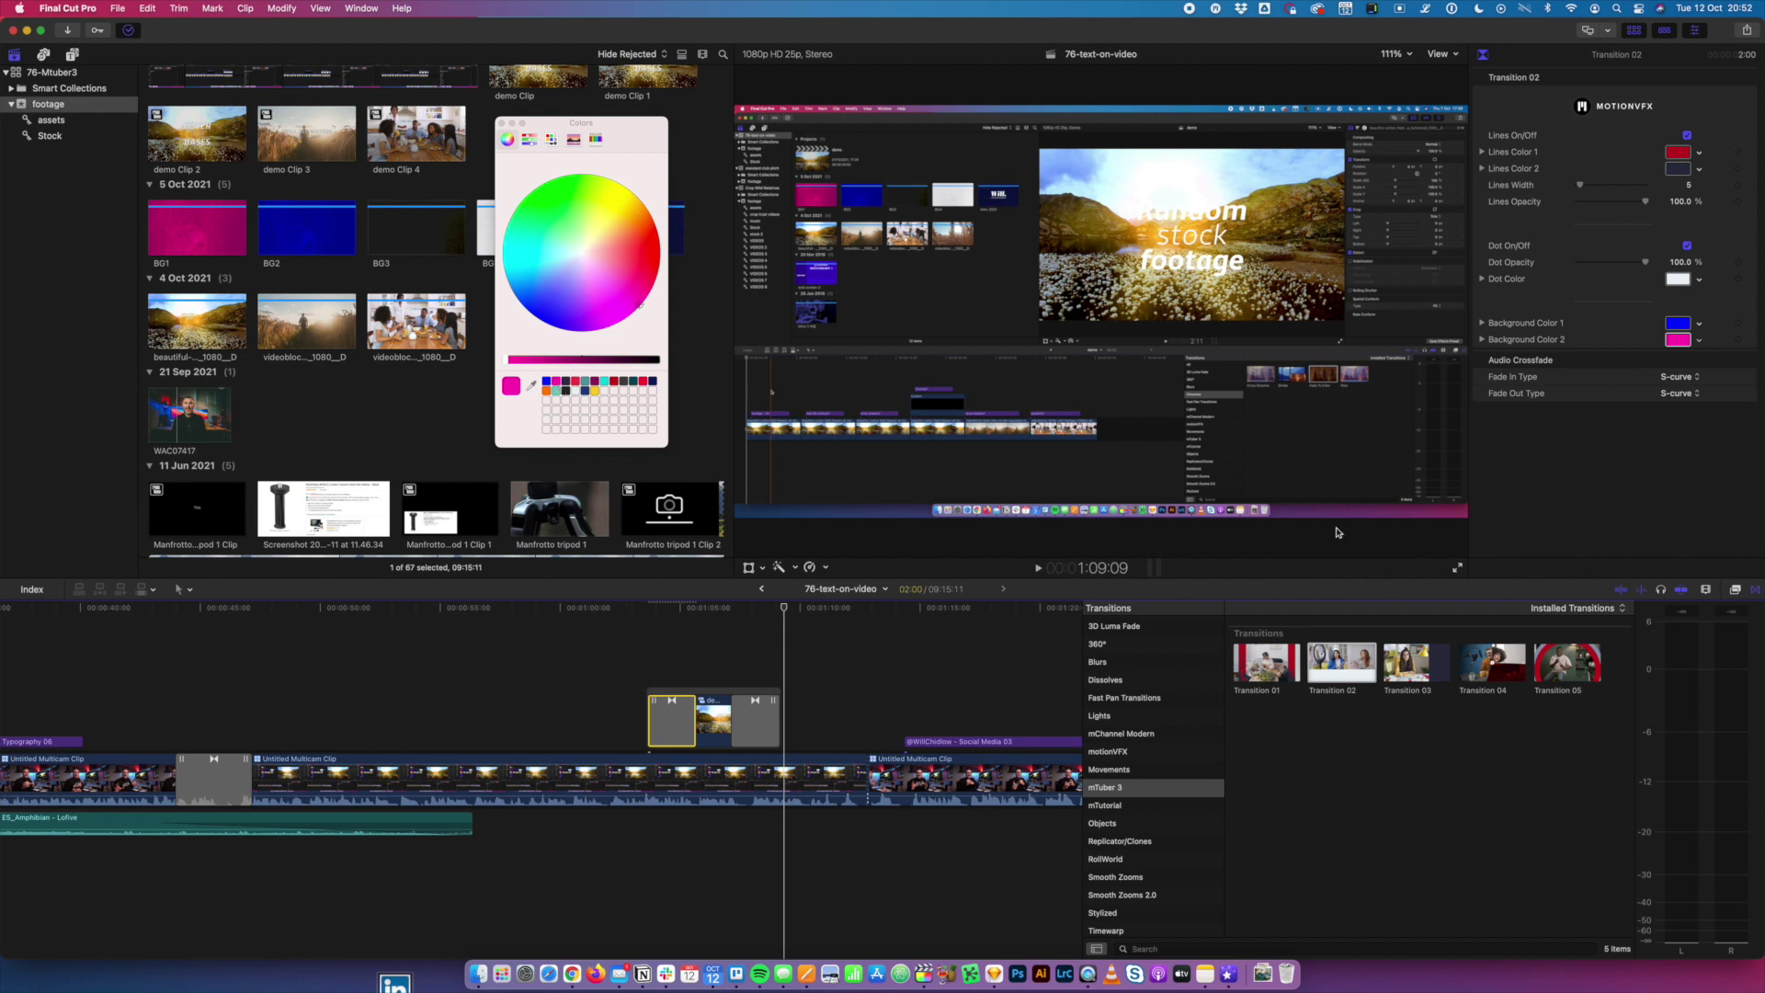
{"action": "left_click", "coordinate": [1675, 154]}
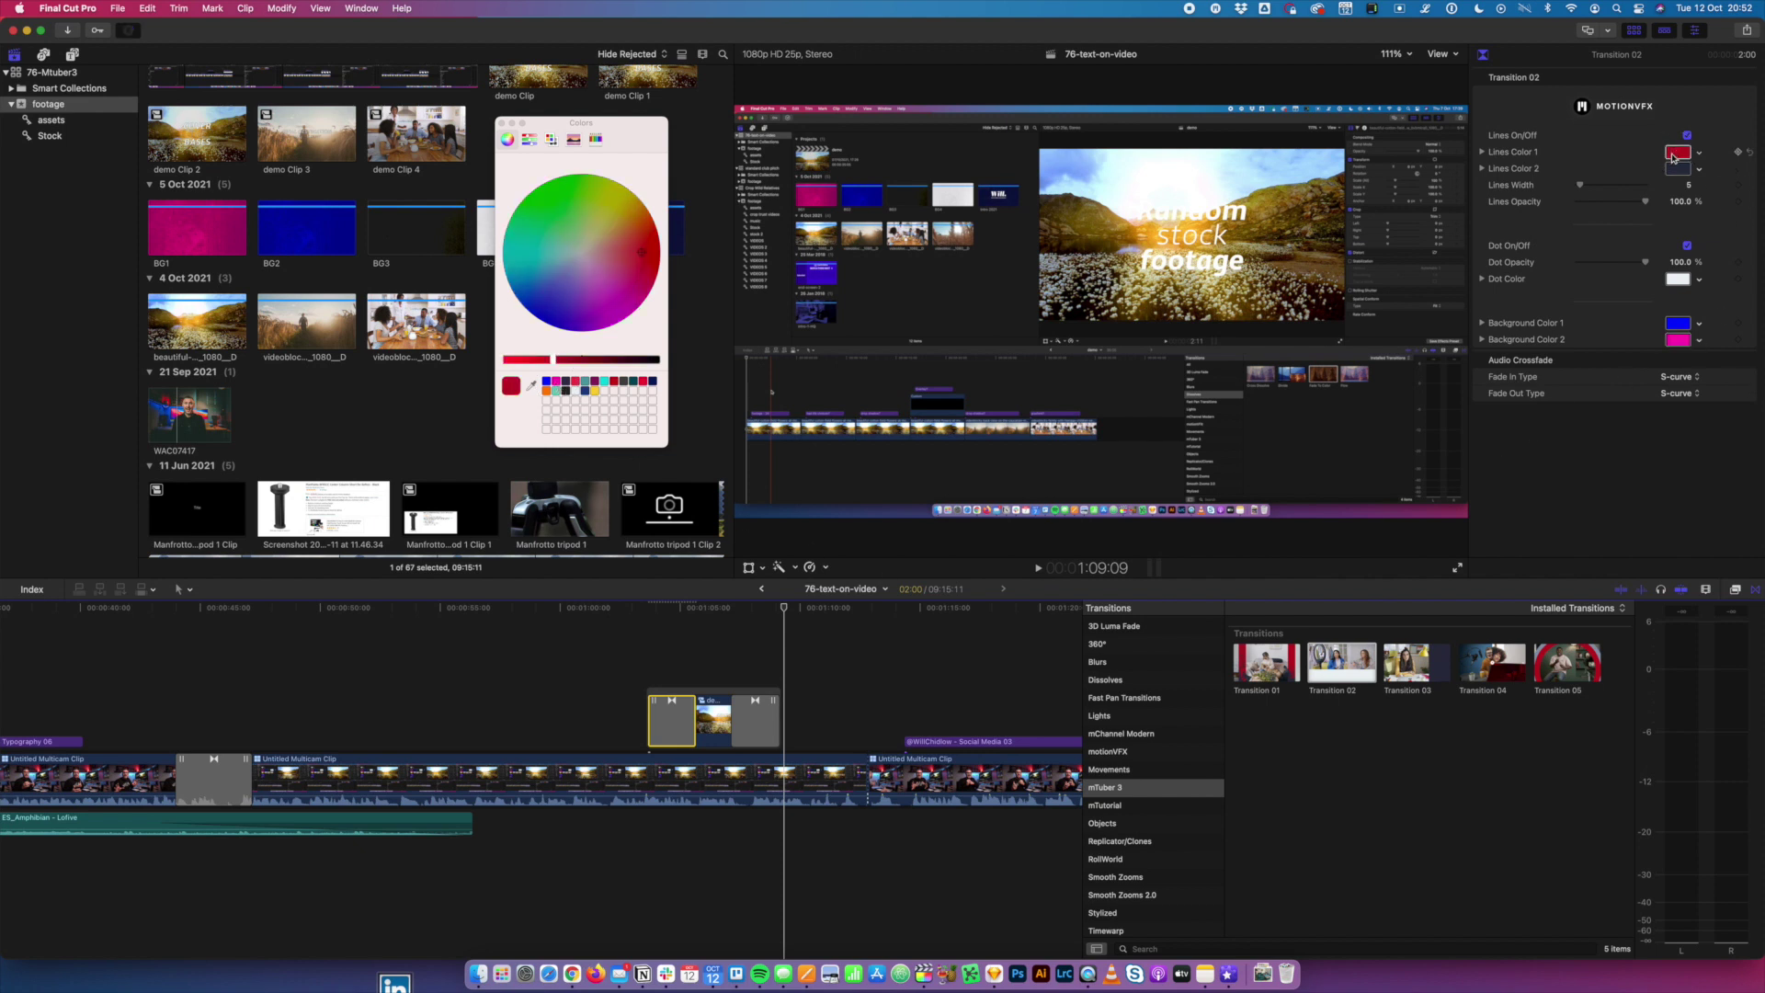
{"action": "left_click", "coordinate": [556, 384]}
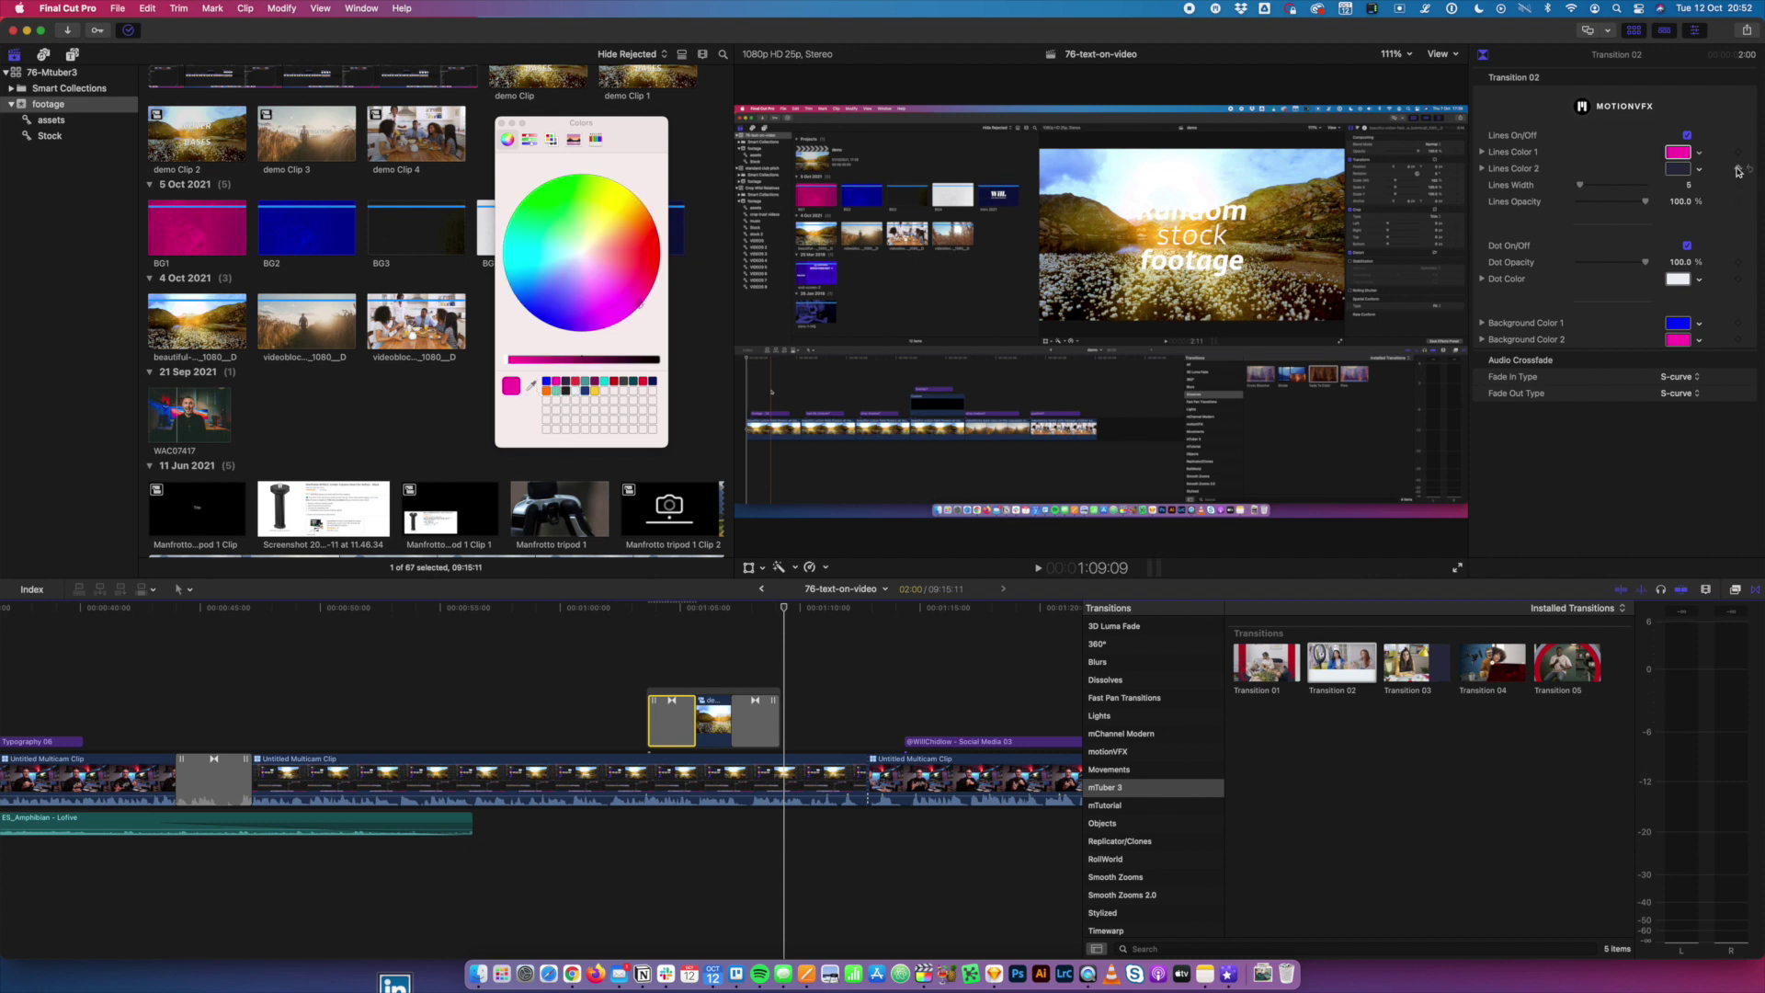
- Set Lines Color 2 to white in that Transition 02 and play back the timeline from about 1:02 to preview it
{"action": "left_click", "coordinate": [1683, 170]}
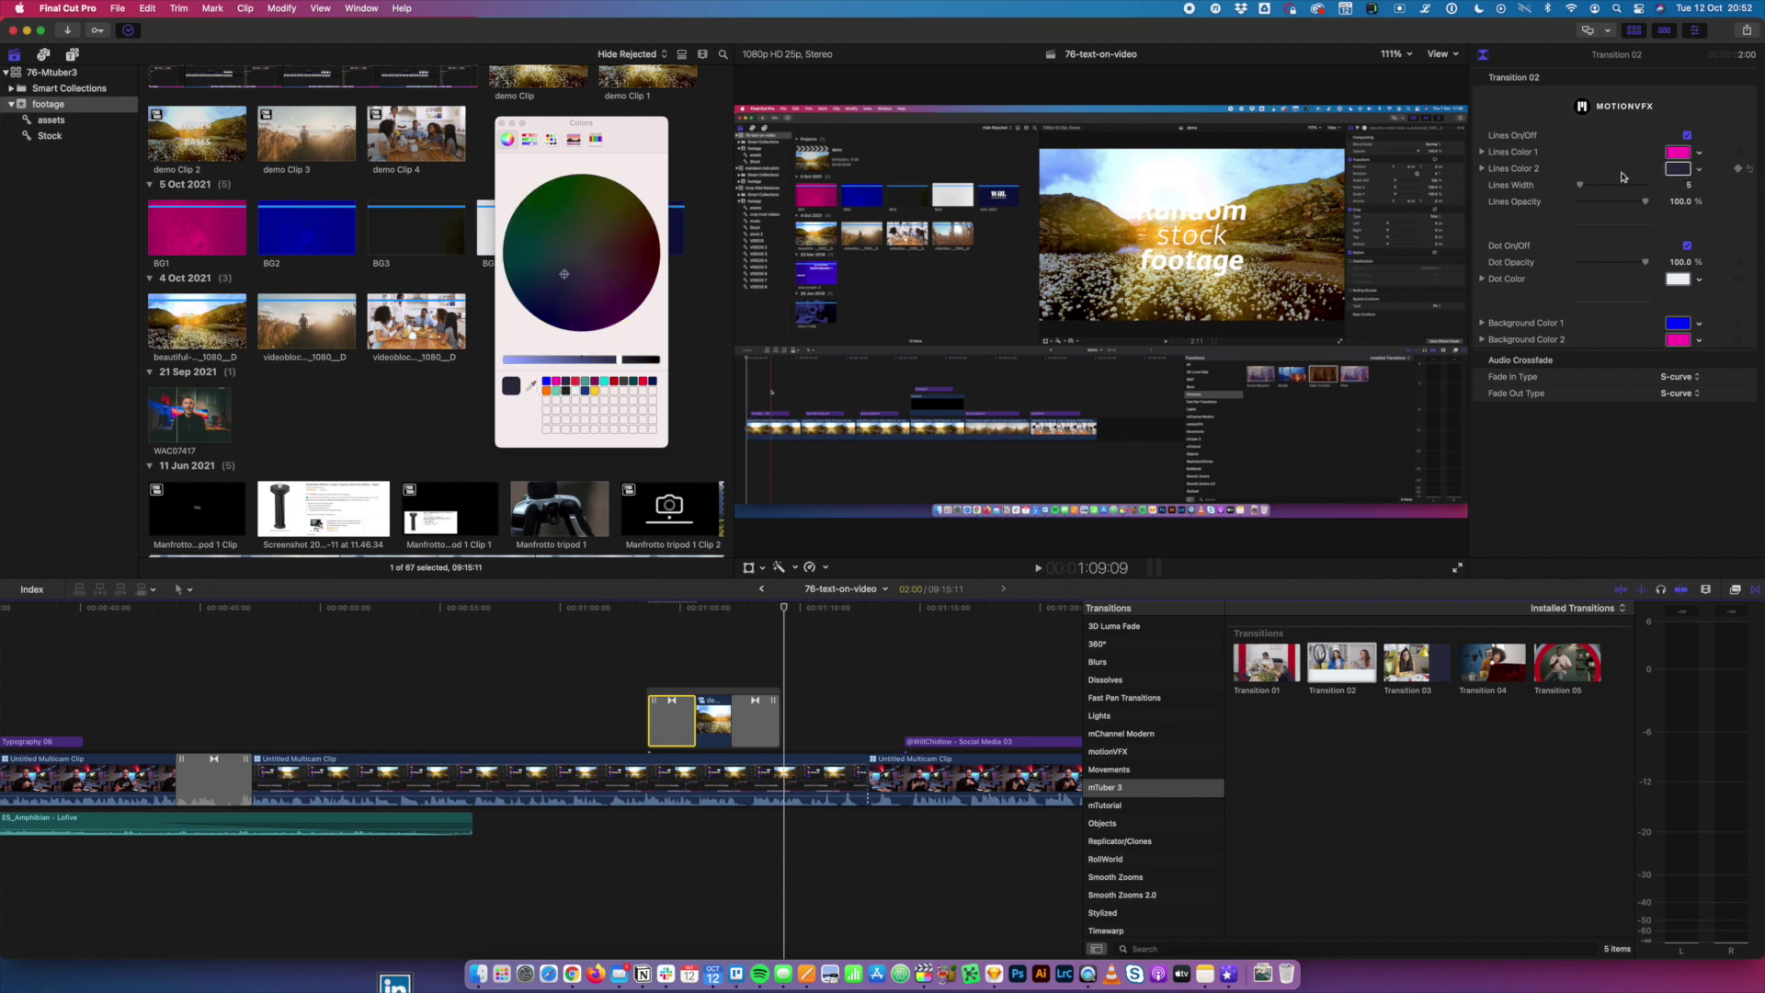
{"action": "left_click", "coordinate": [577, 394]}
{"action": "left_click", "coordinate": [619, 662]}
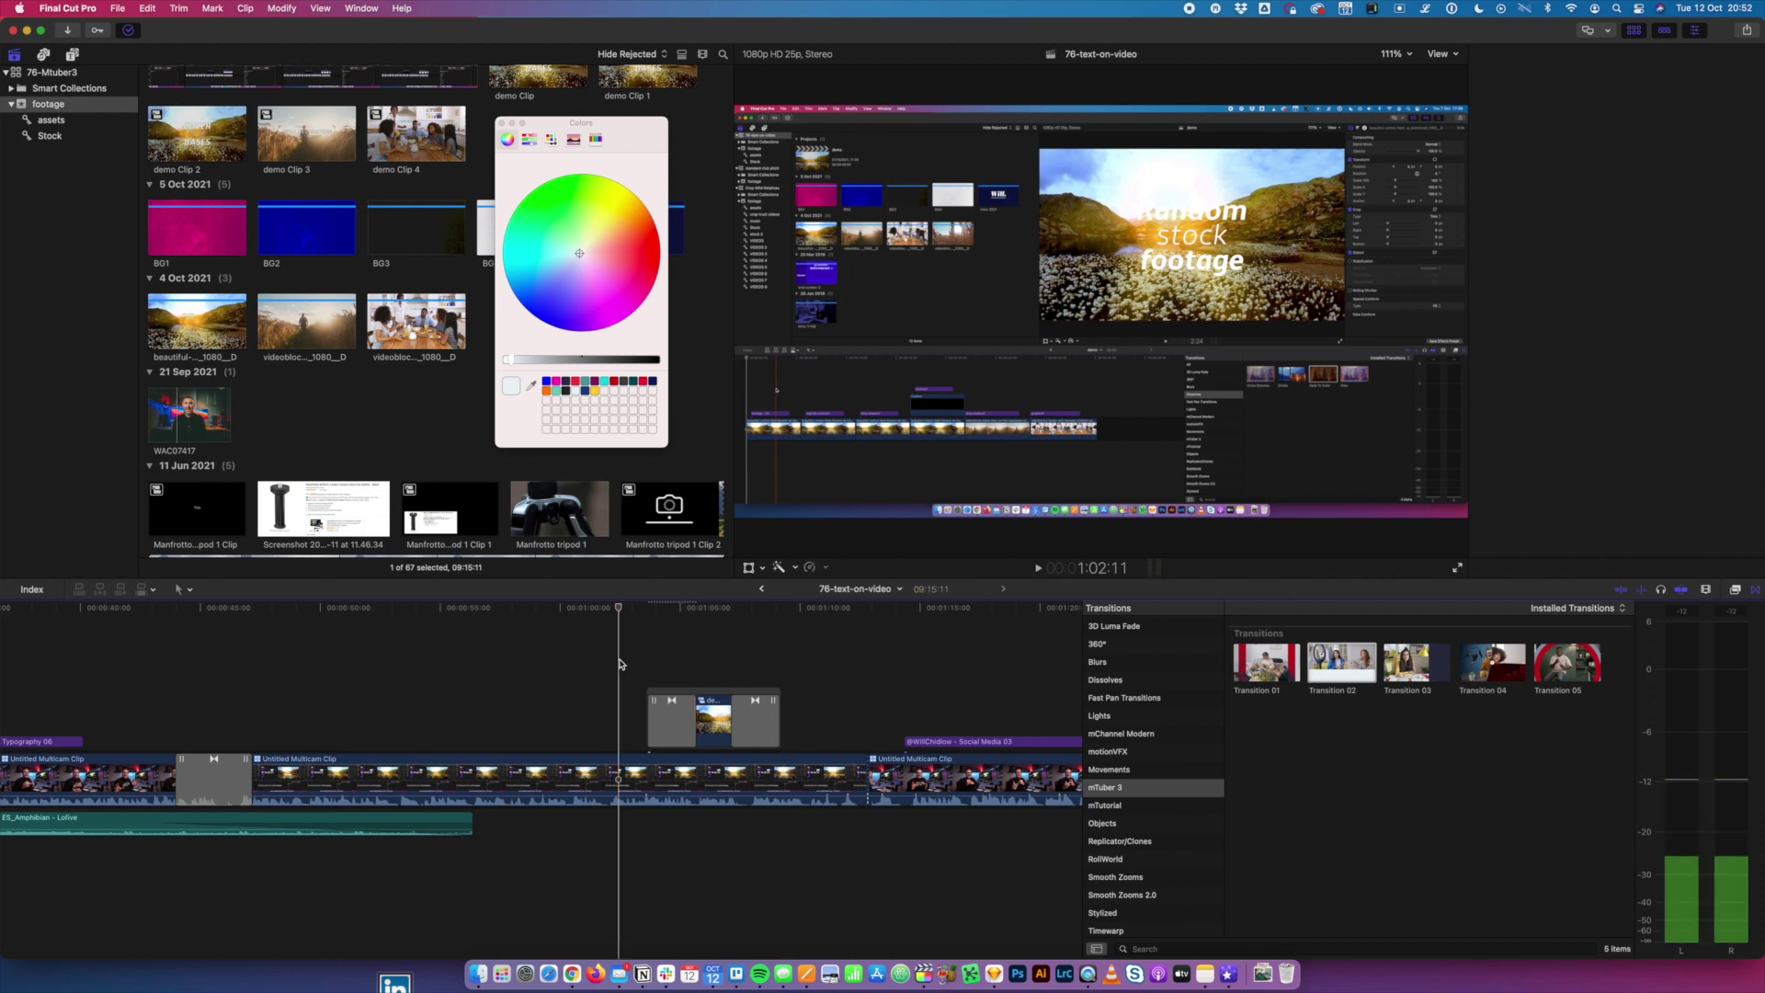
{"action": "key", "text": "space"}
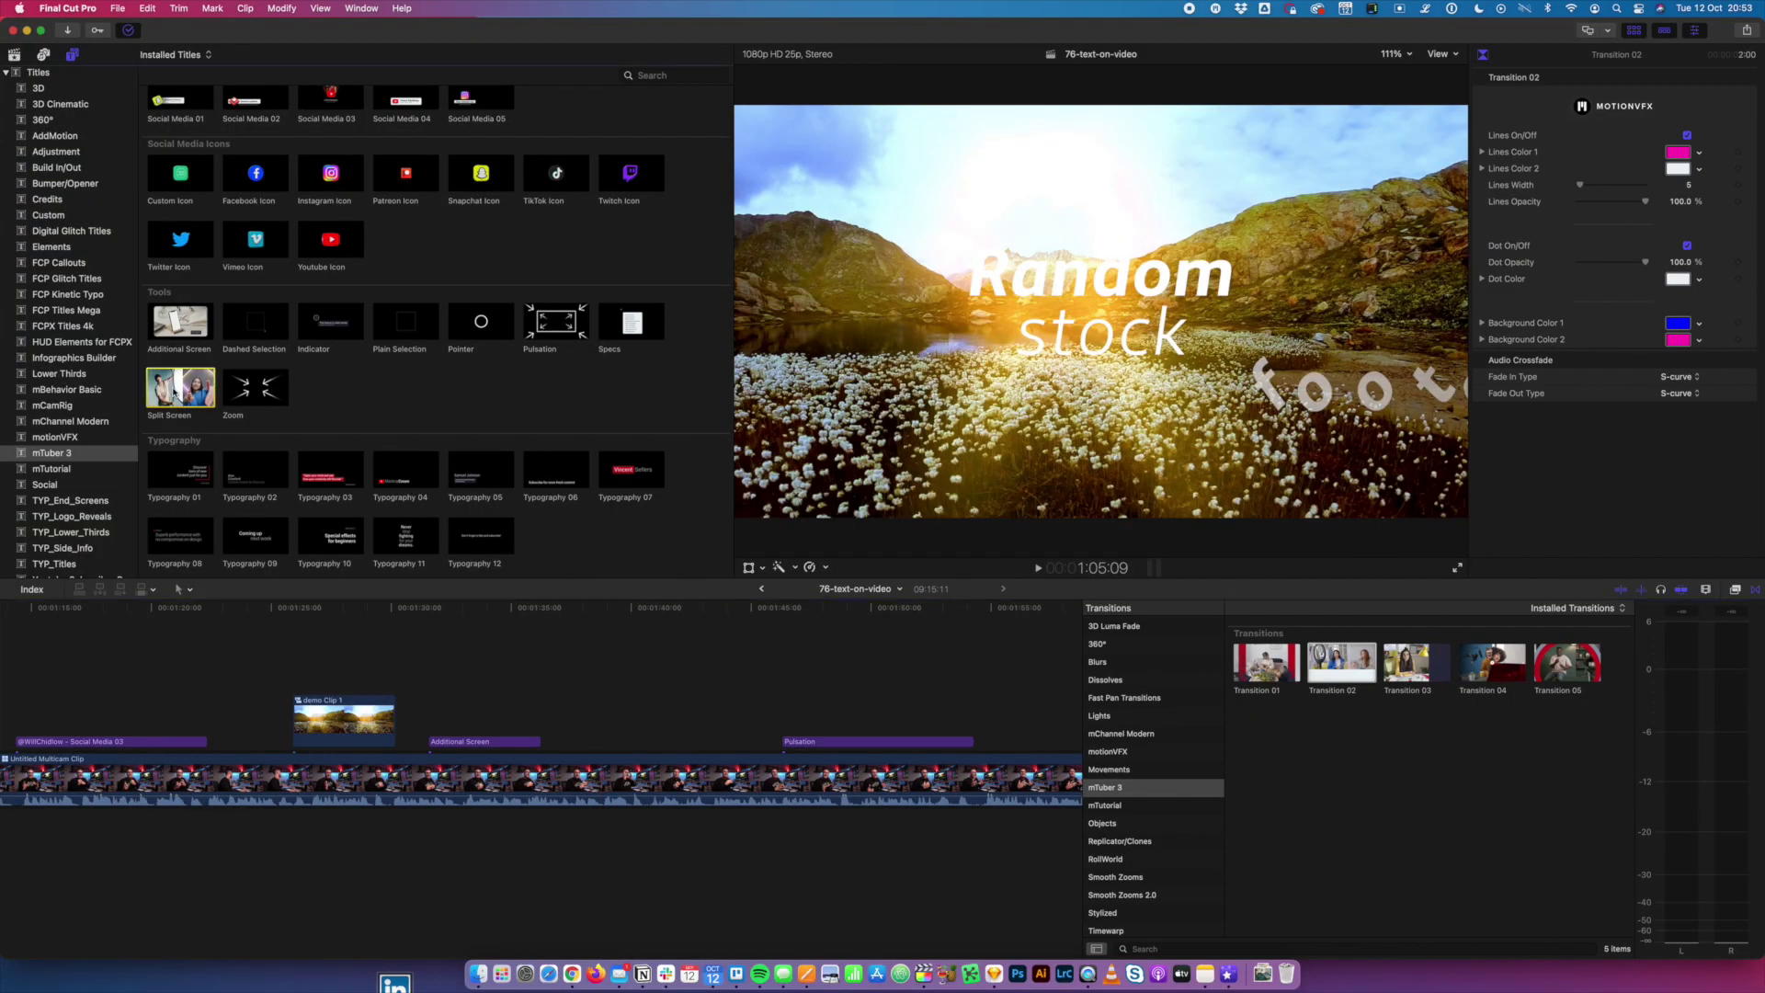
- Add the mTuber 3 Split Screen title above the multicam clip at about 1:37 and play back its opening
{"action": "left_click_drag", "start_coordinate": [555, 641], "coordinate": [579, 736]}
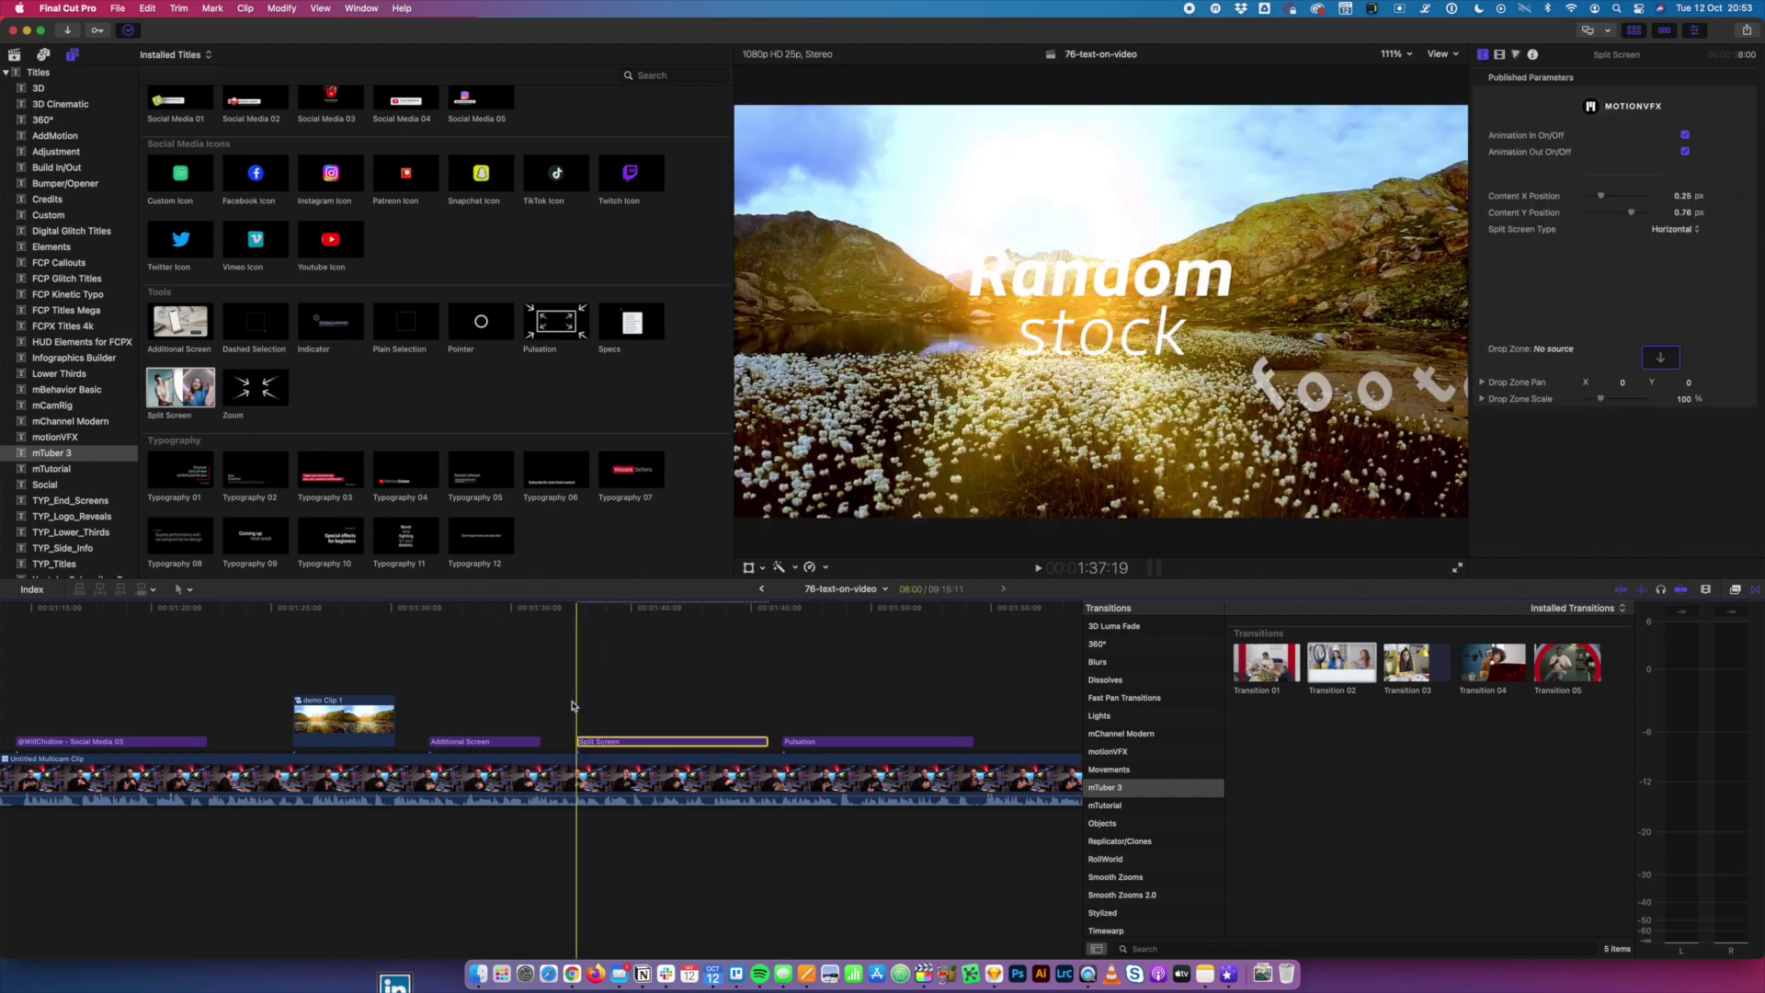
{"action": "left_click", "coordinate": [570, 705]}
{"action": "key", "text": "space"}
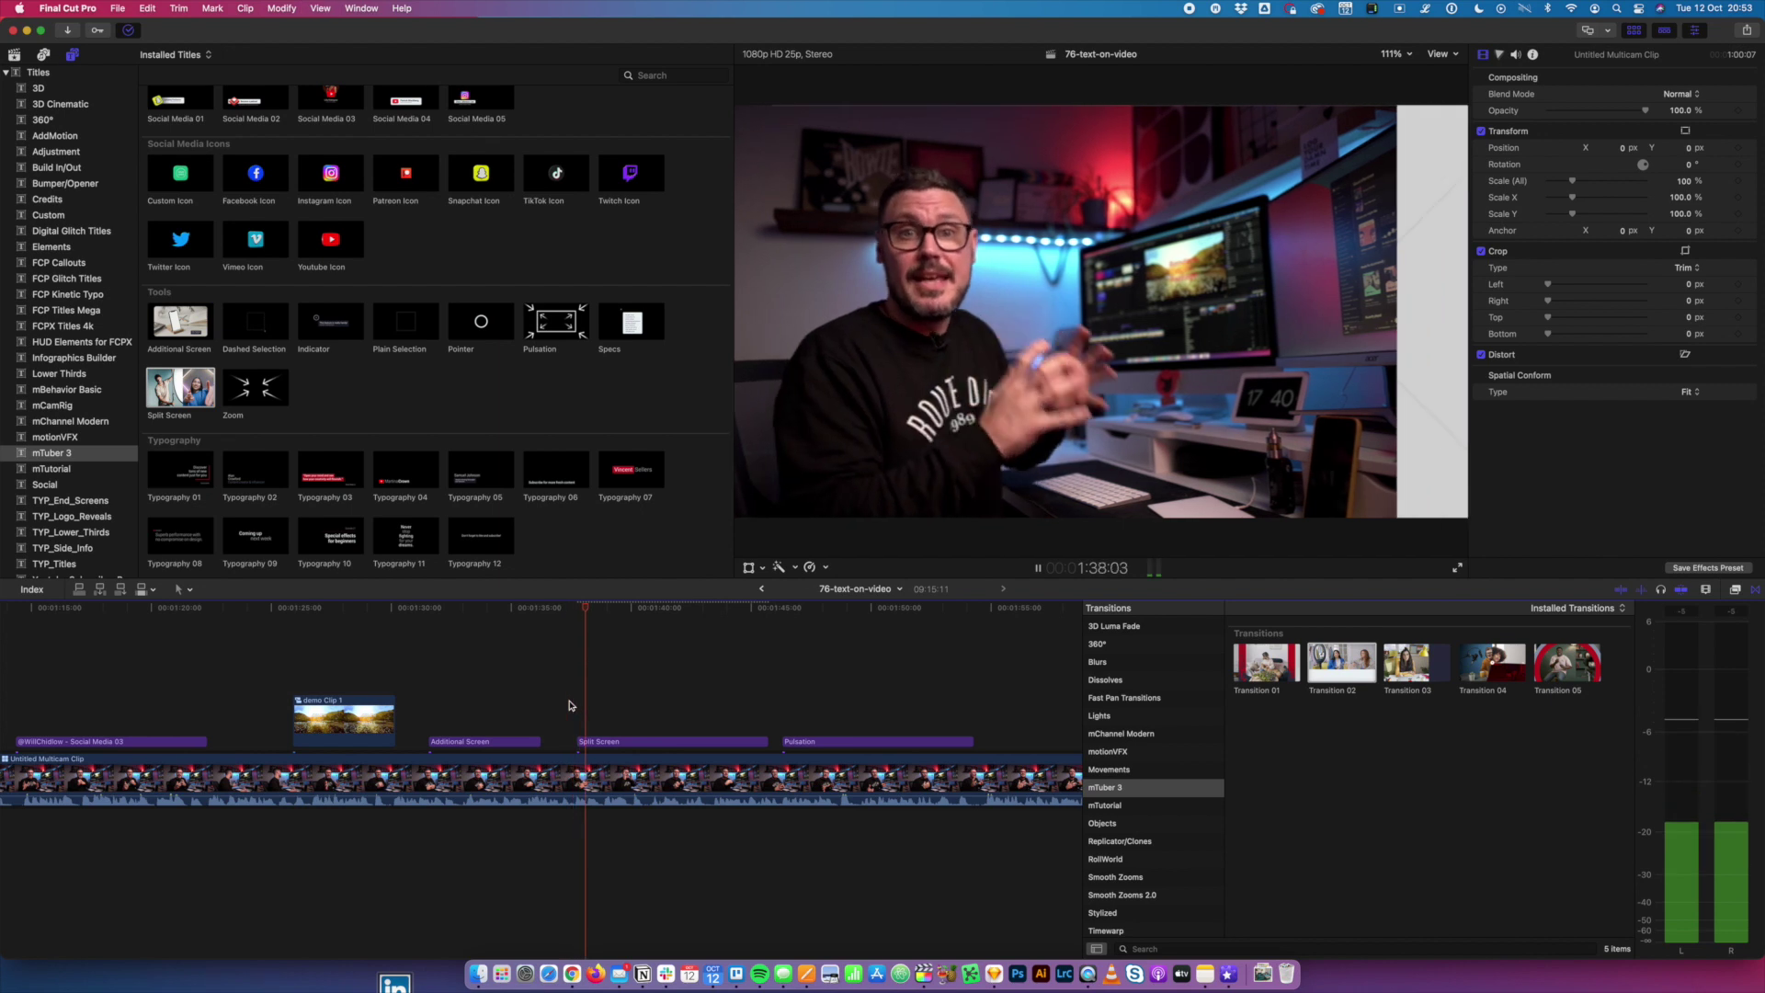
{"action": "key", "text": "space"}
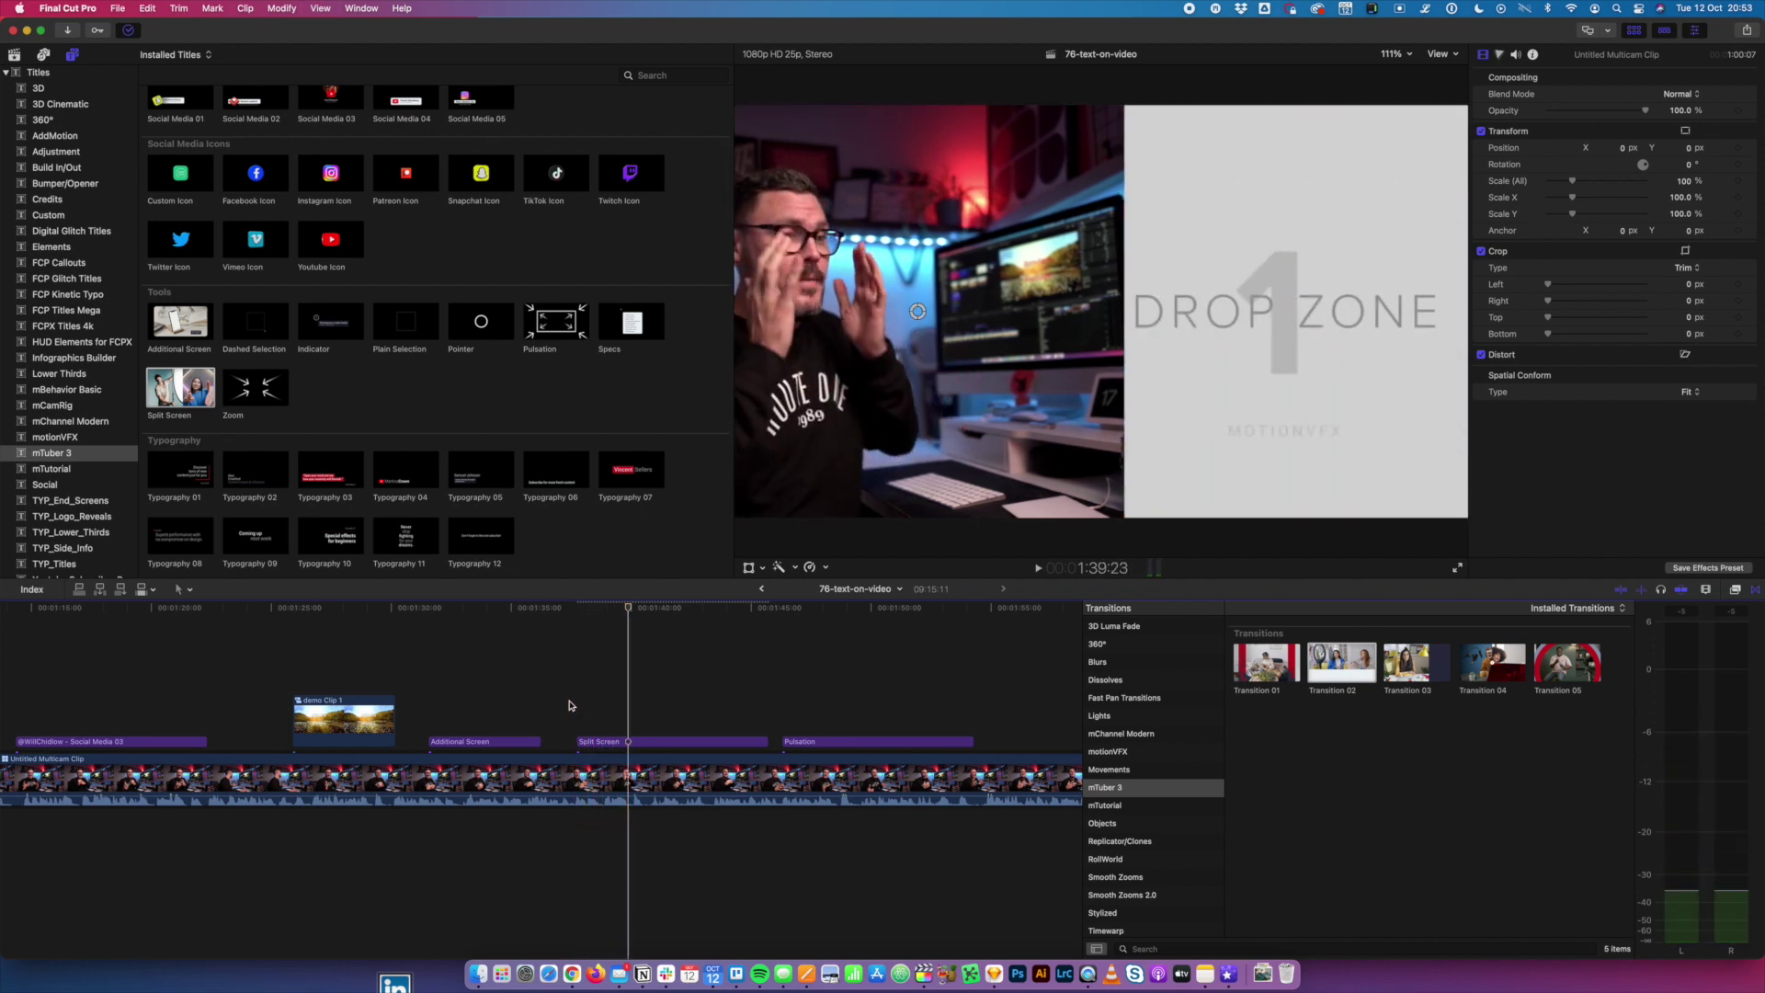
- Fill the Split Screen title's drop zone with the tripod clip C0031 from the footage event and preview the result
{"action": "left_click", "coordinate": [685, 742]}
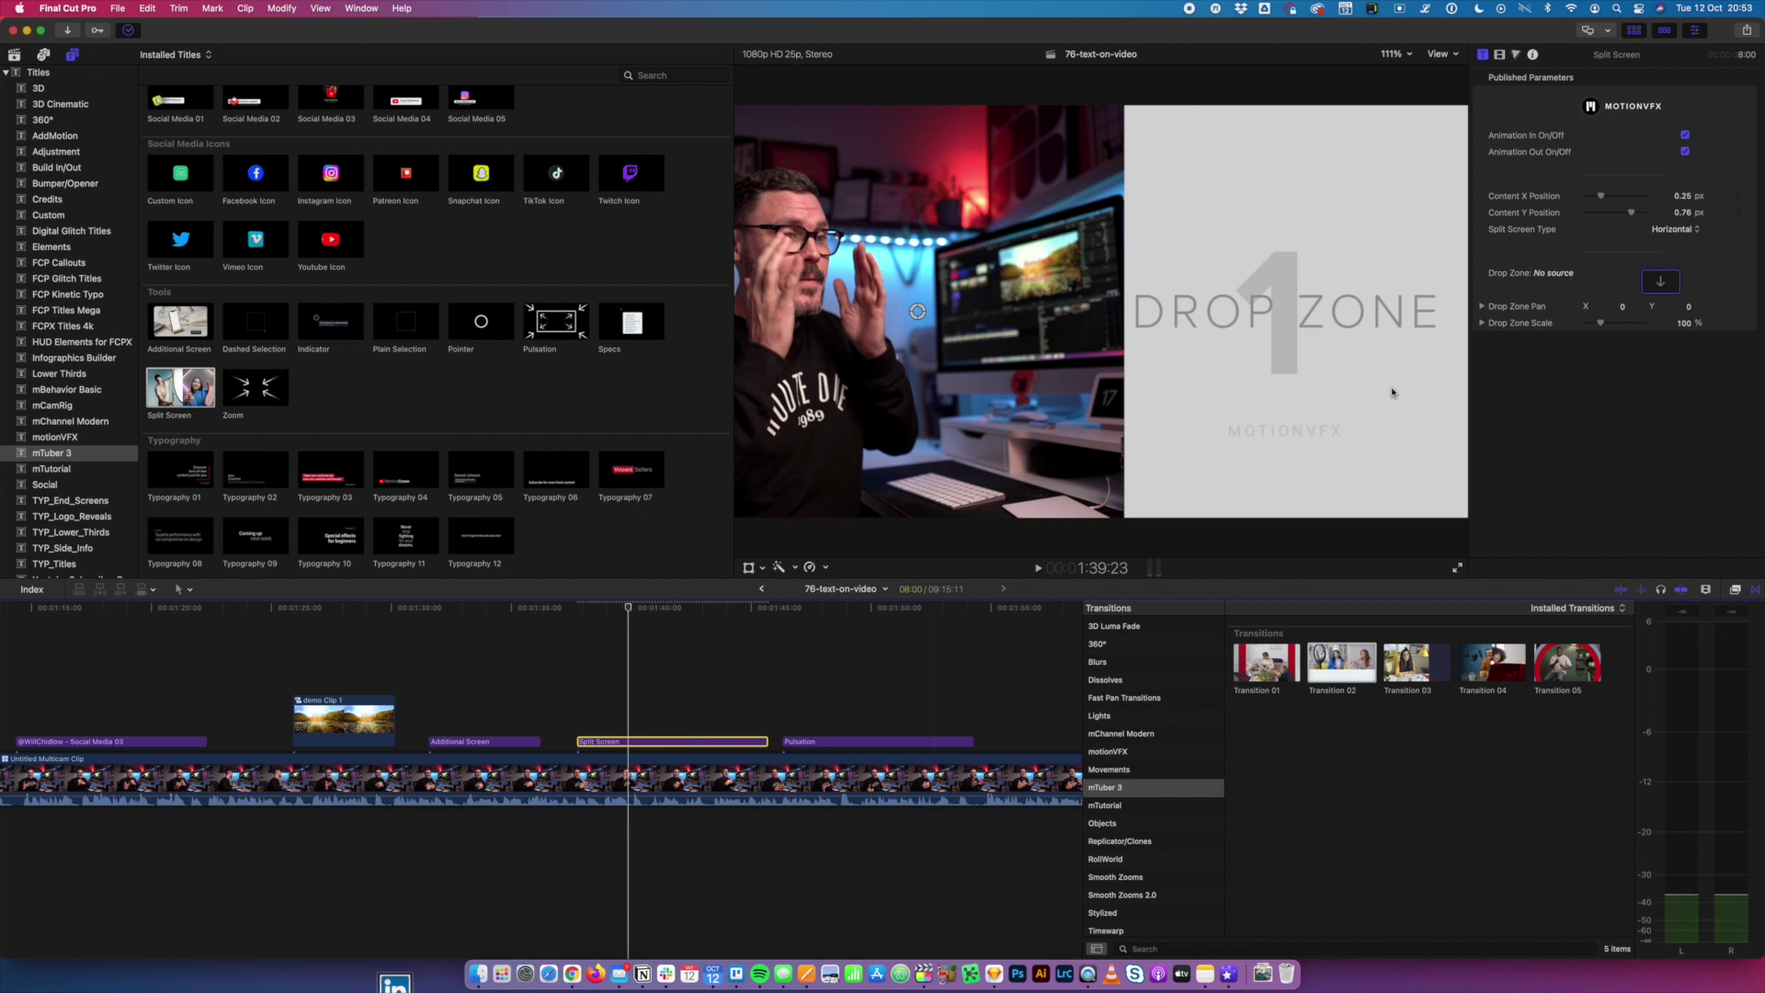
{"action": "left_click", "coordinate": [1662, 283]}
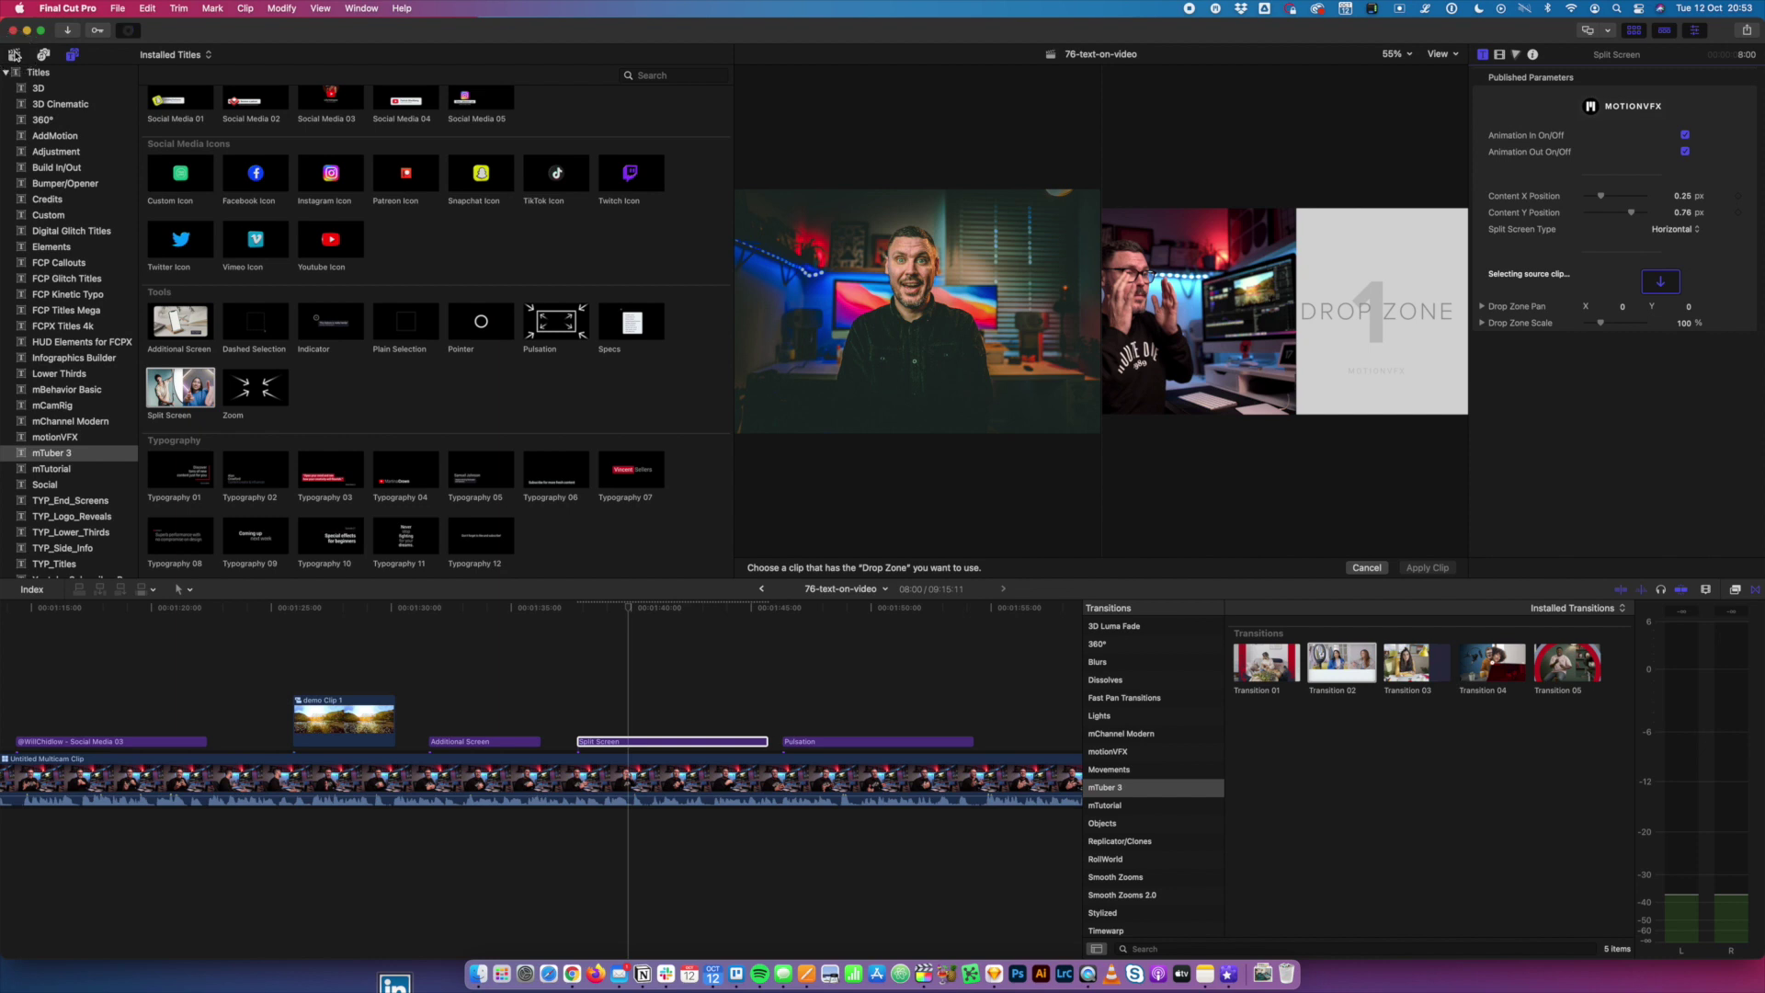
{"action": "left_click", "coordinate": [15, 56]}
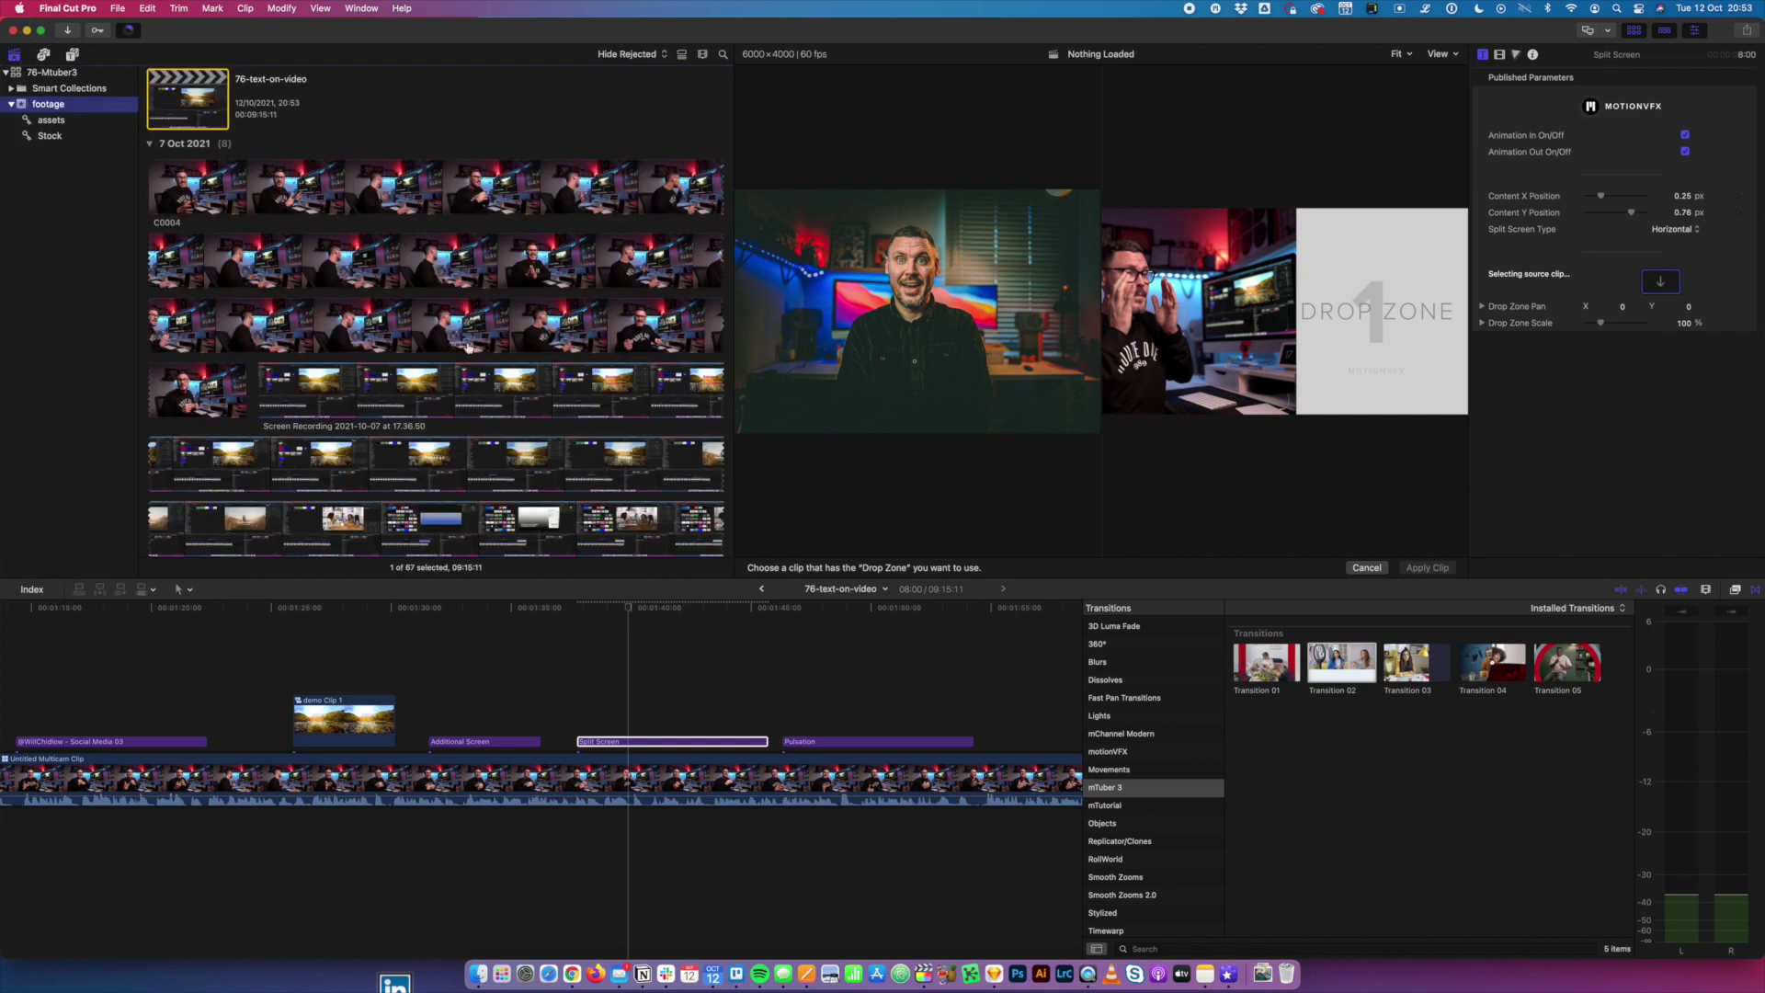
{"action": "scroll", "coordinate": [514, 417], "scroll_direction": "down", "scroll_amount": 15}
{"action": "scroll", "coordinate": [514, 416], "scroll_direction": "down", "scroll_amount": 15}
{"action": "scroll", "coordinate": [514, 416], "scroll_direction": "down", "scroll_amount": 15}
{"action": "scroll", "coordinate": [514, 416], "scroll_direction": "down", "scroll_amount": 15}
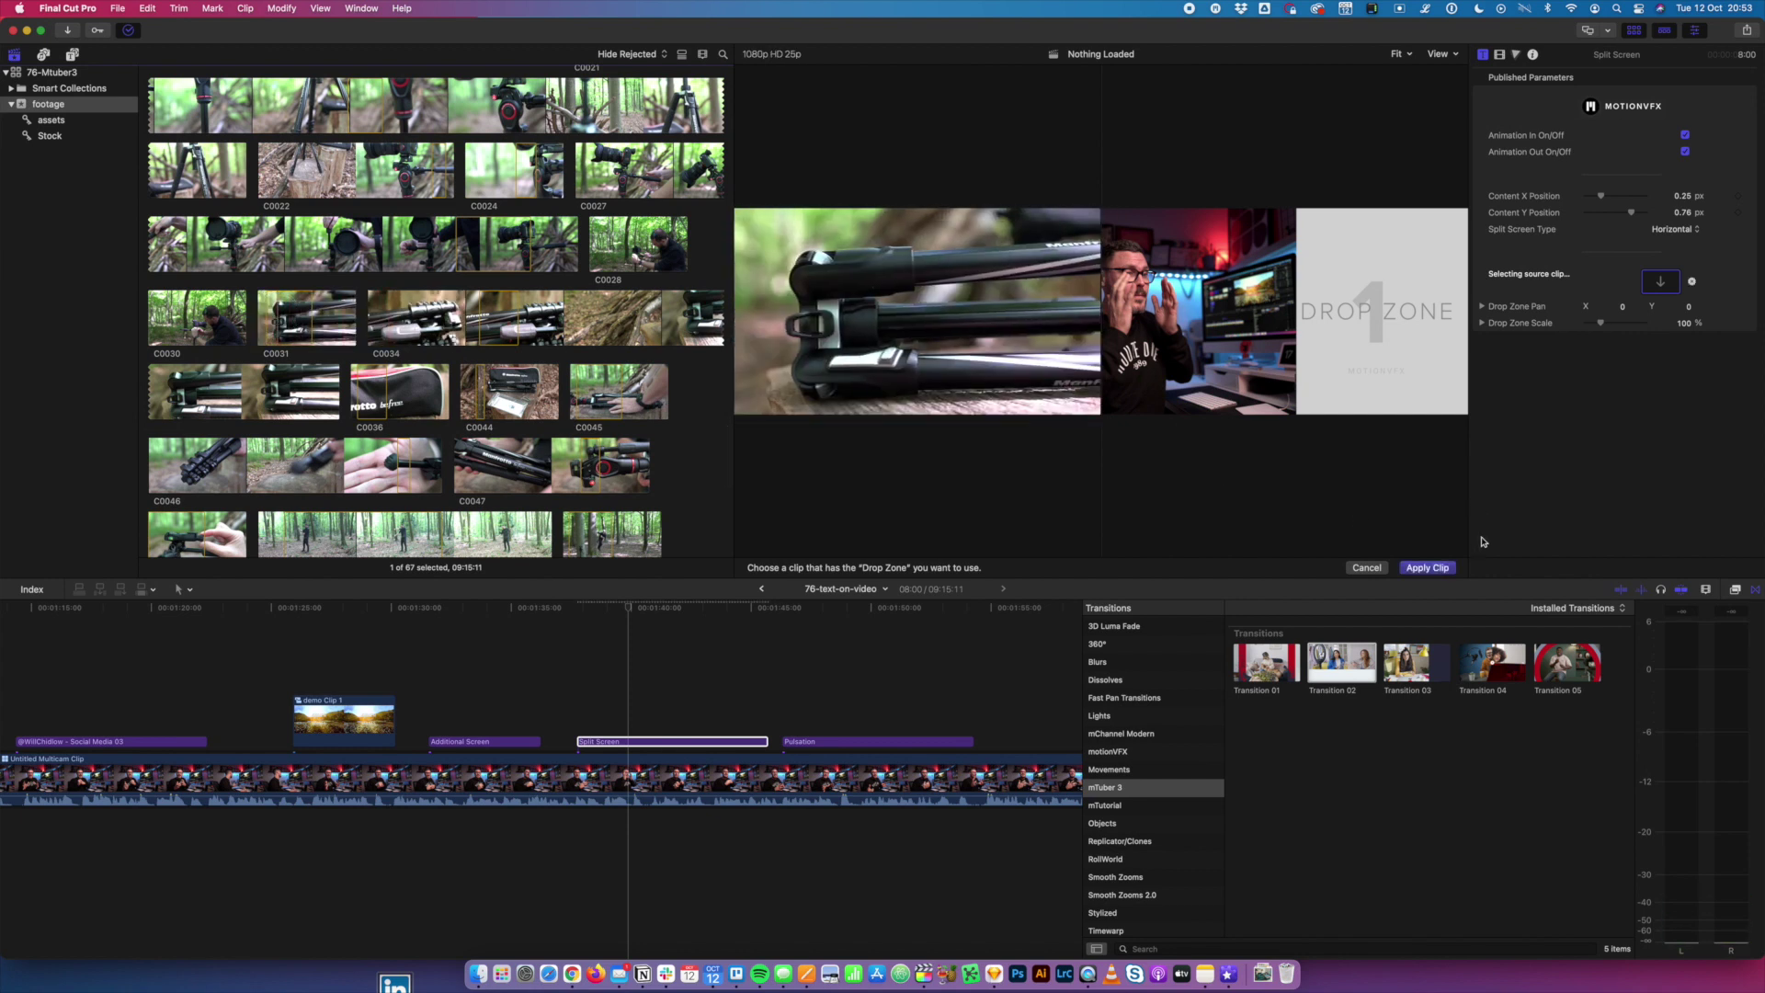
{"action": "left_click", "coordinate": [1428, 568]}
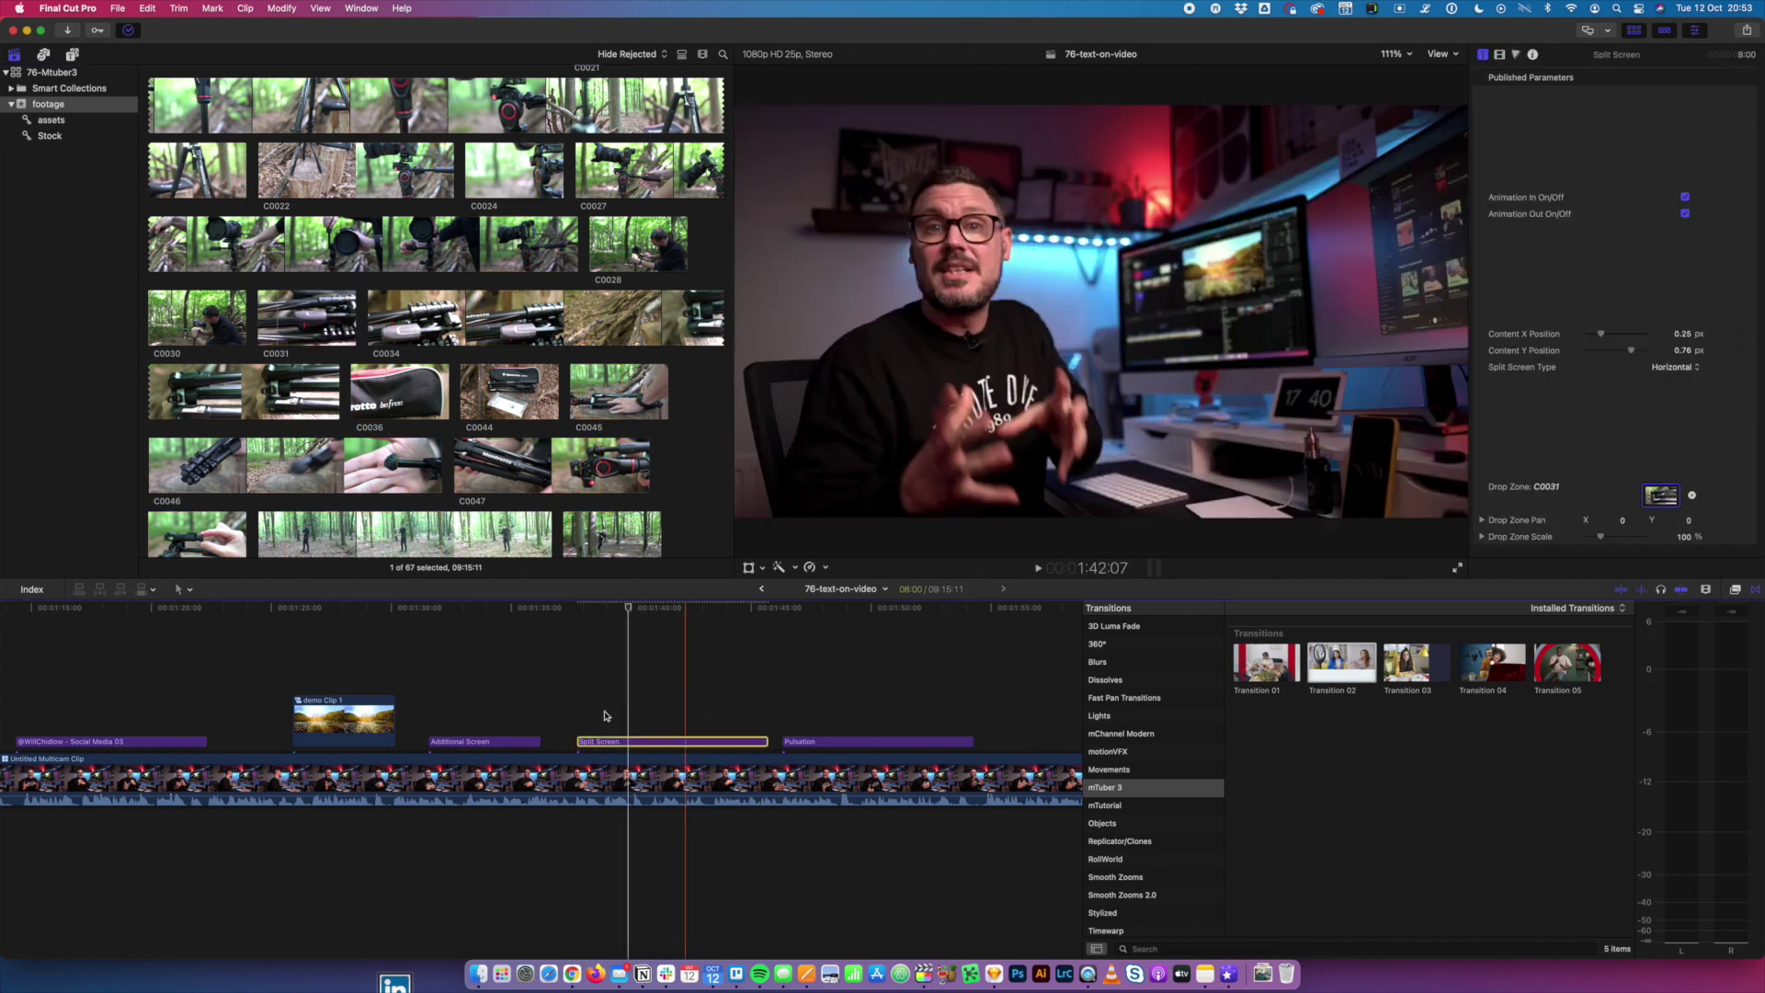
{"action": "left_click", "coordinate": [555, 702]}
{"action": "key", "text": "space"}
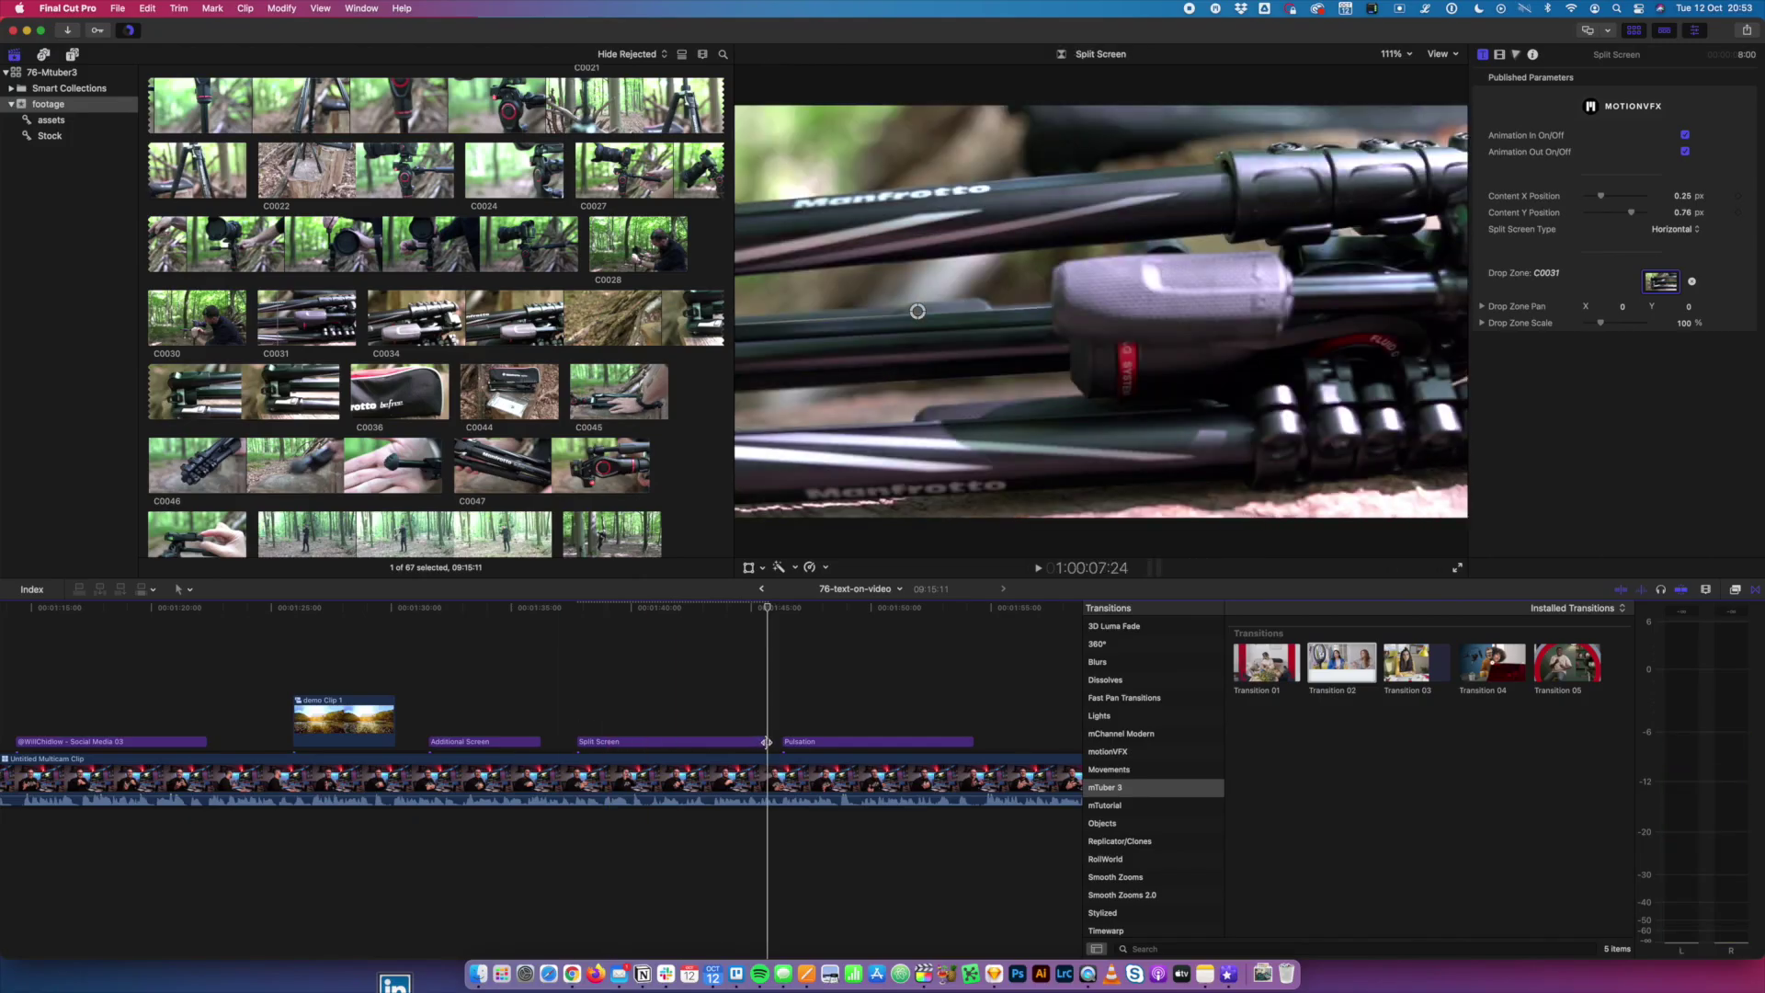
- Trim the end of the Split Screen title to a duration of 5:23 and play back part of it
{"action": "left_click_drag", "start_coordinate": [752, 741], "coordinate": [715, 741]}
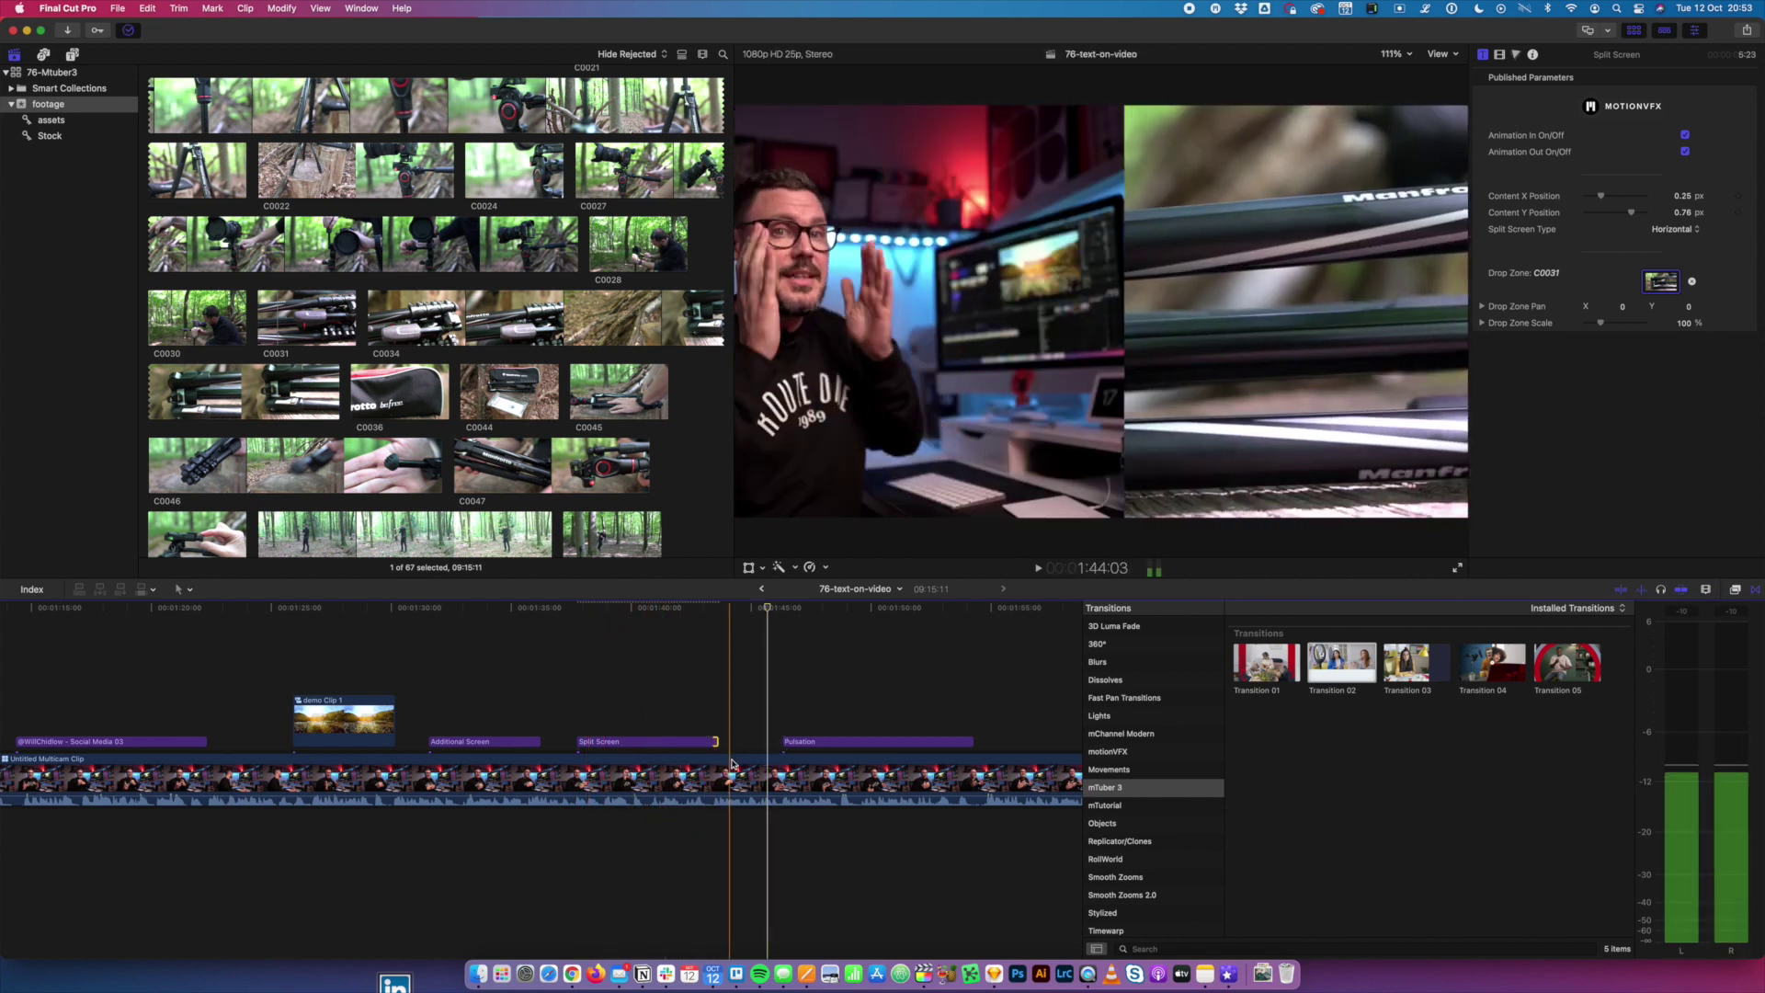
{"action": "key", "text": "space"}
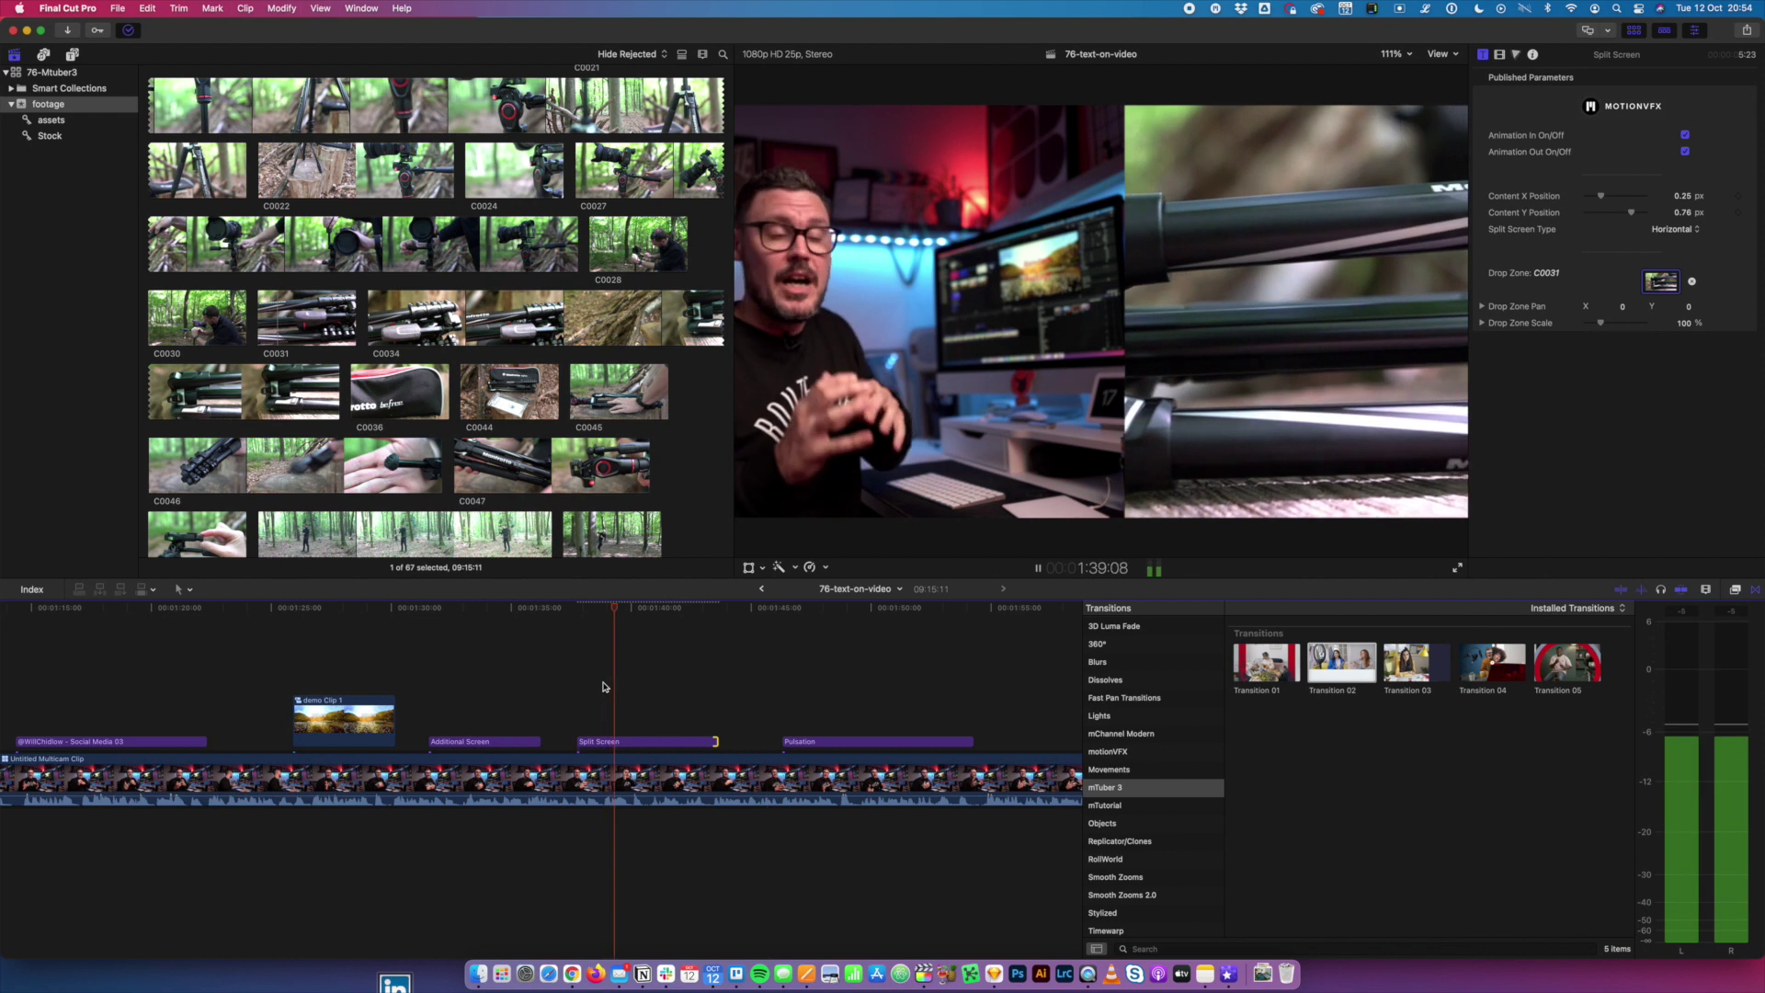
{"action": "key", "text": "space"}
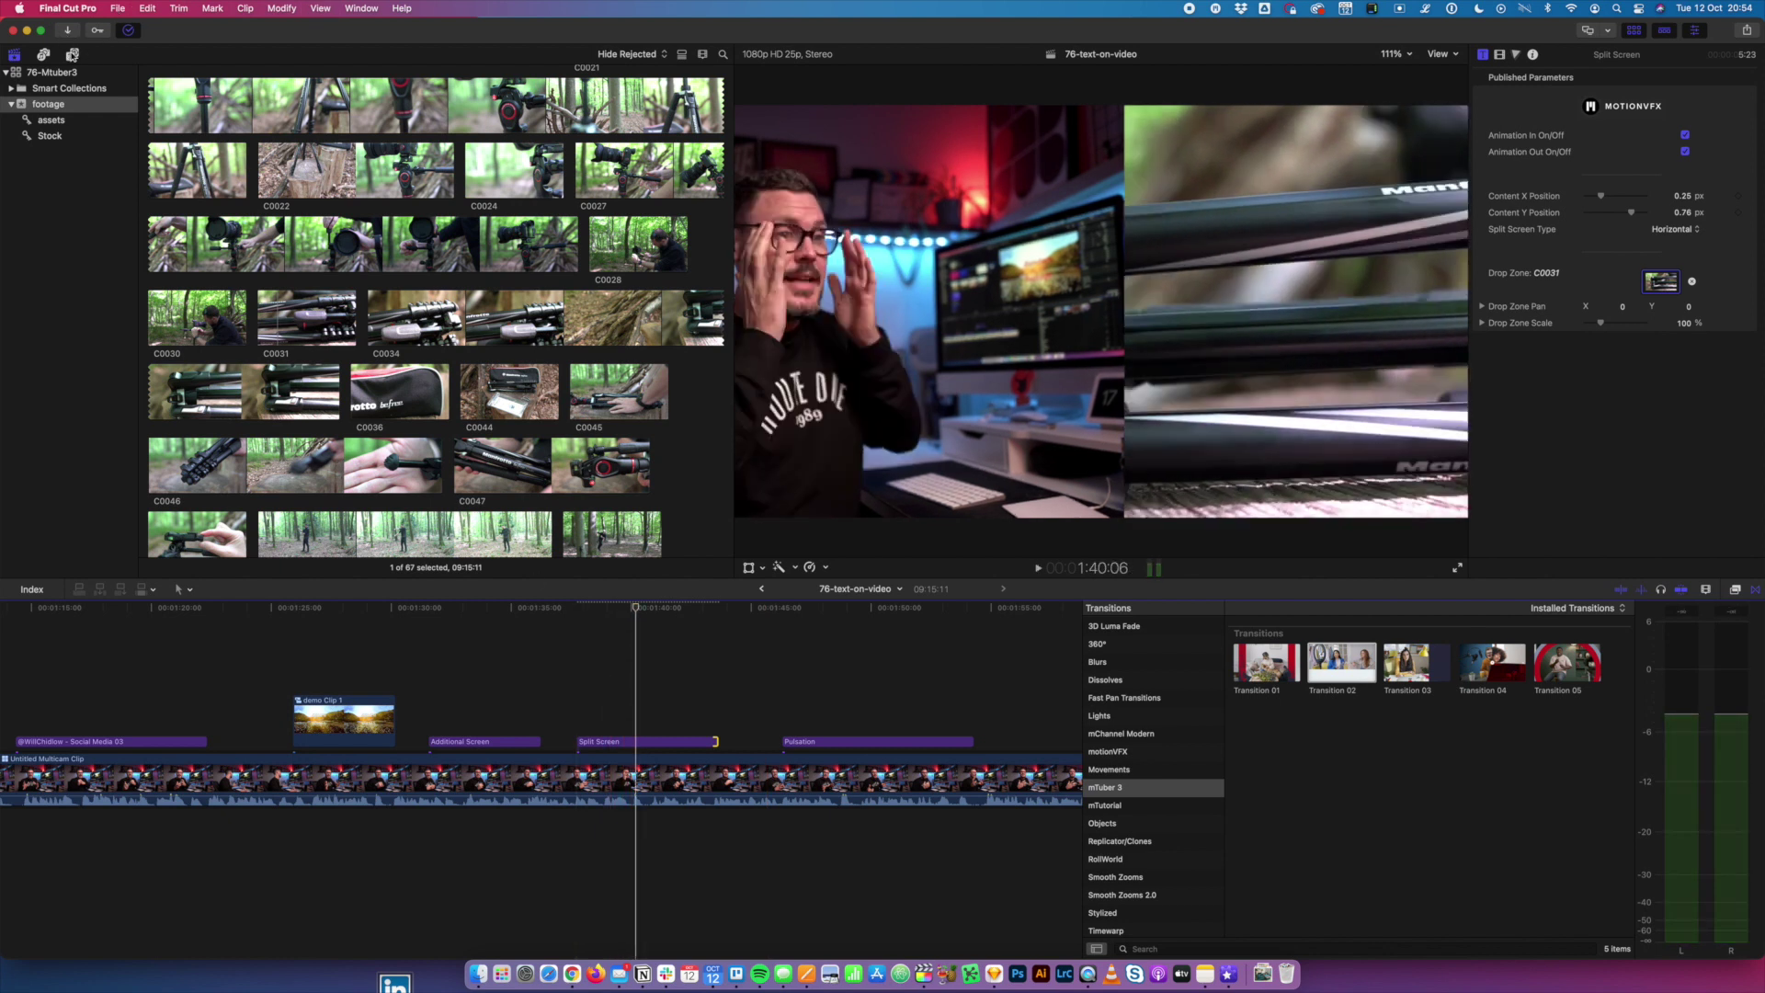
- Browse the mTuber 3 titles back up to the Corner Screens and Intros categories
{"action": "left_click", "coordinate": [72, 55]}
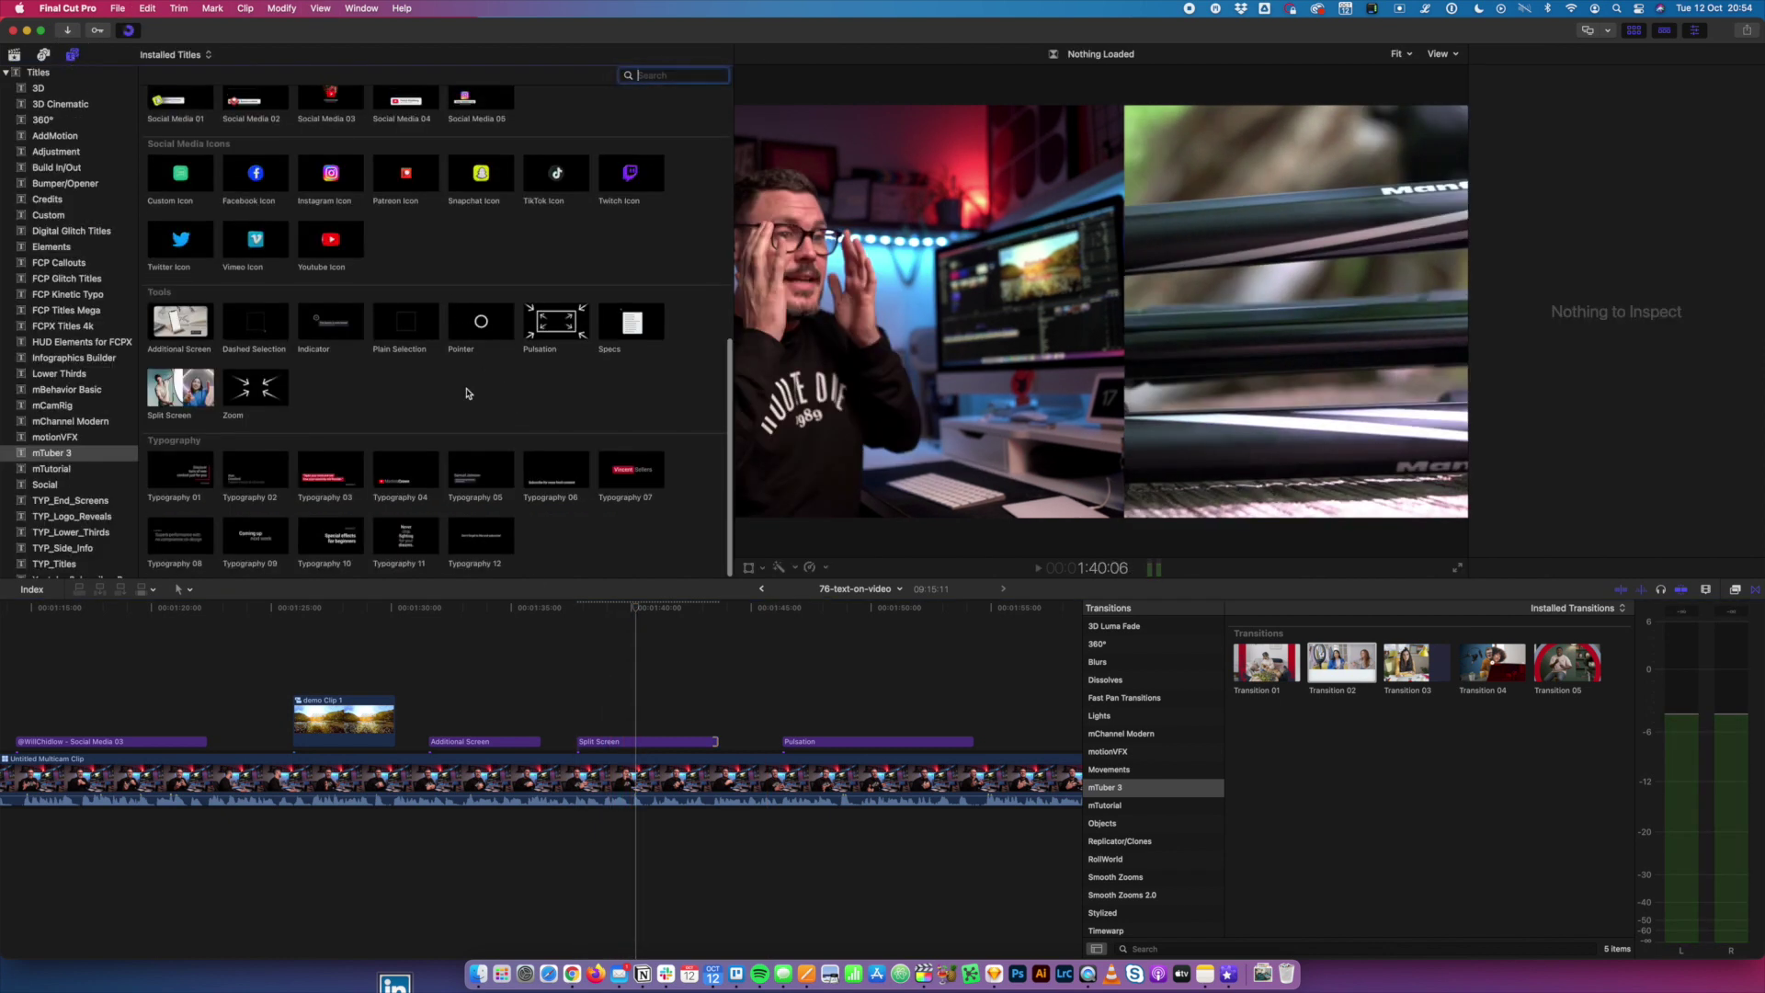
{"action": "scroll", "coordinate": [467, 393], "scroll_direction": "up", "scroll_amount": 5}
{"action": "scroll", "coordinate": [468, 393], "scroll_direction": "up", "scroll_amount": 3}
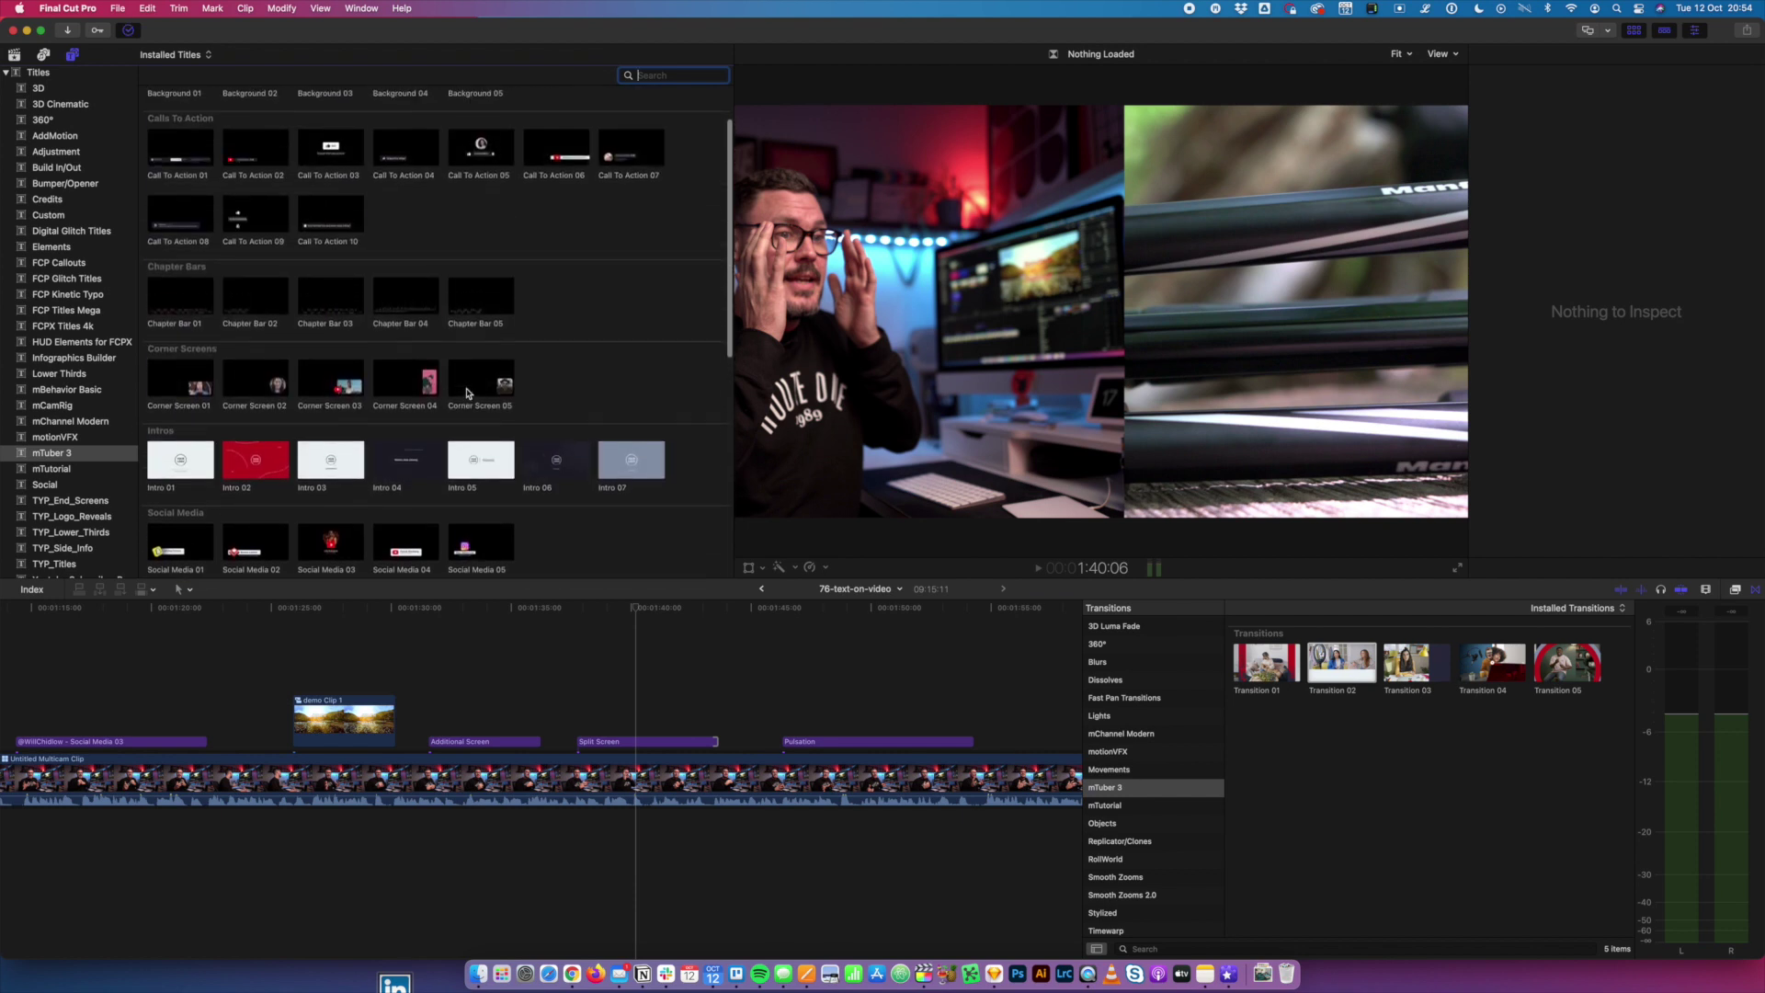